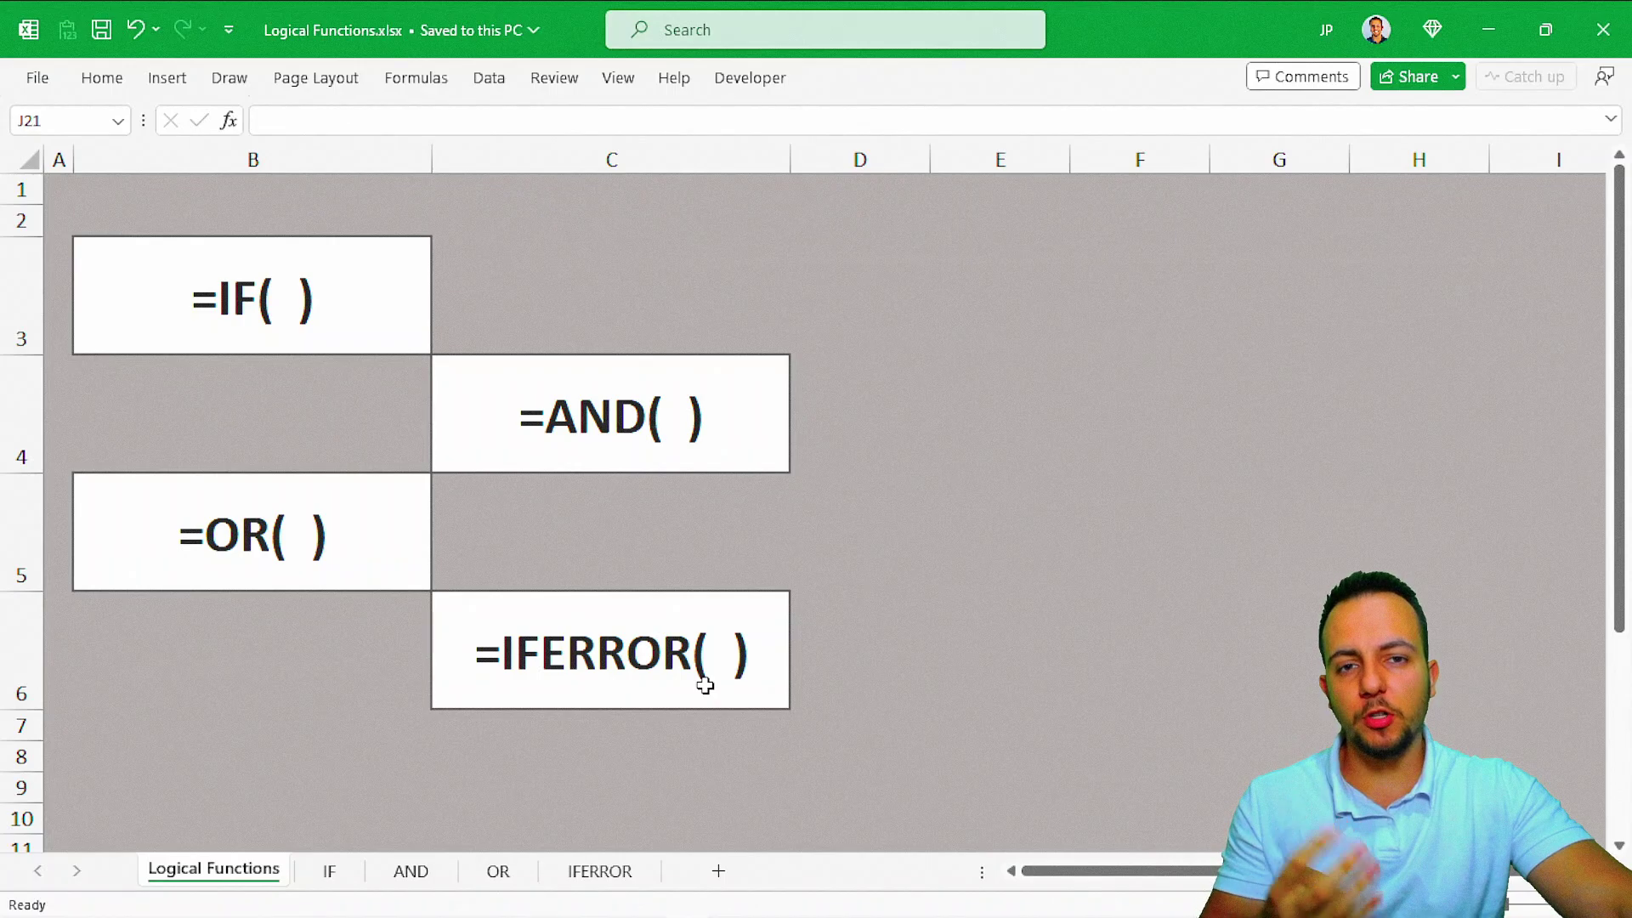
Step: Look through the IF, AND, OR and IFERROR sheets, and return to the Logical Functions sheet
{"action": "left_click", "coordinate": [340, 871]}
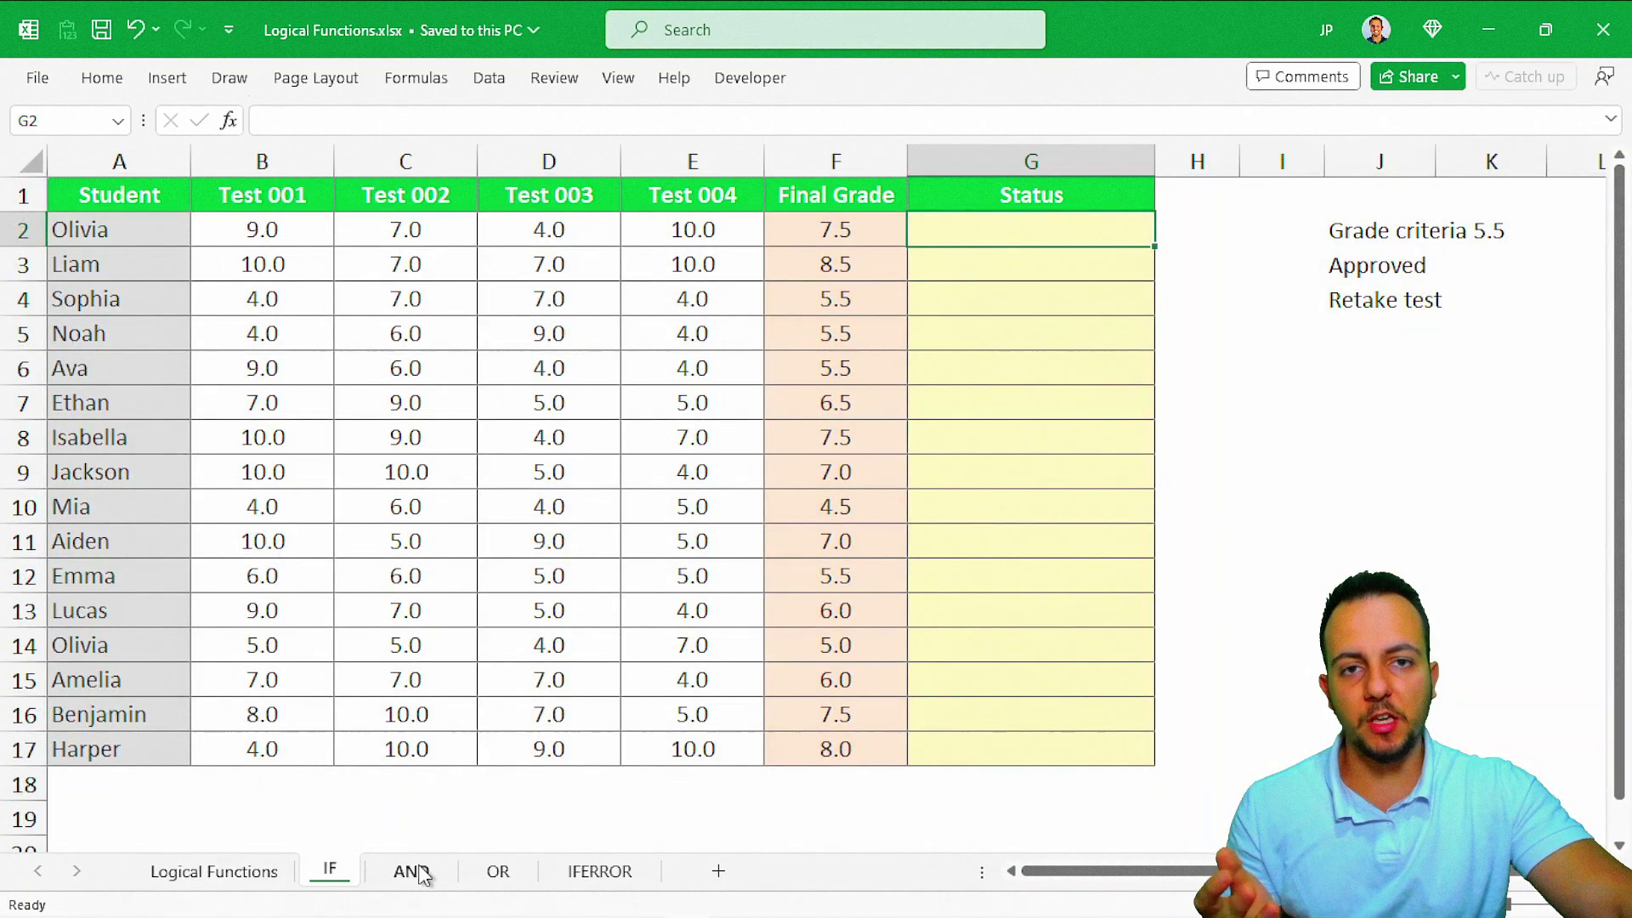
{"action": "left_click", "coordinate": [417, 871]}
{"action": "left_click", "coordinate": [498, 871]}
{"action": "left_click", "coordinate": [581, 871]}
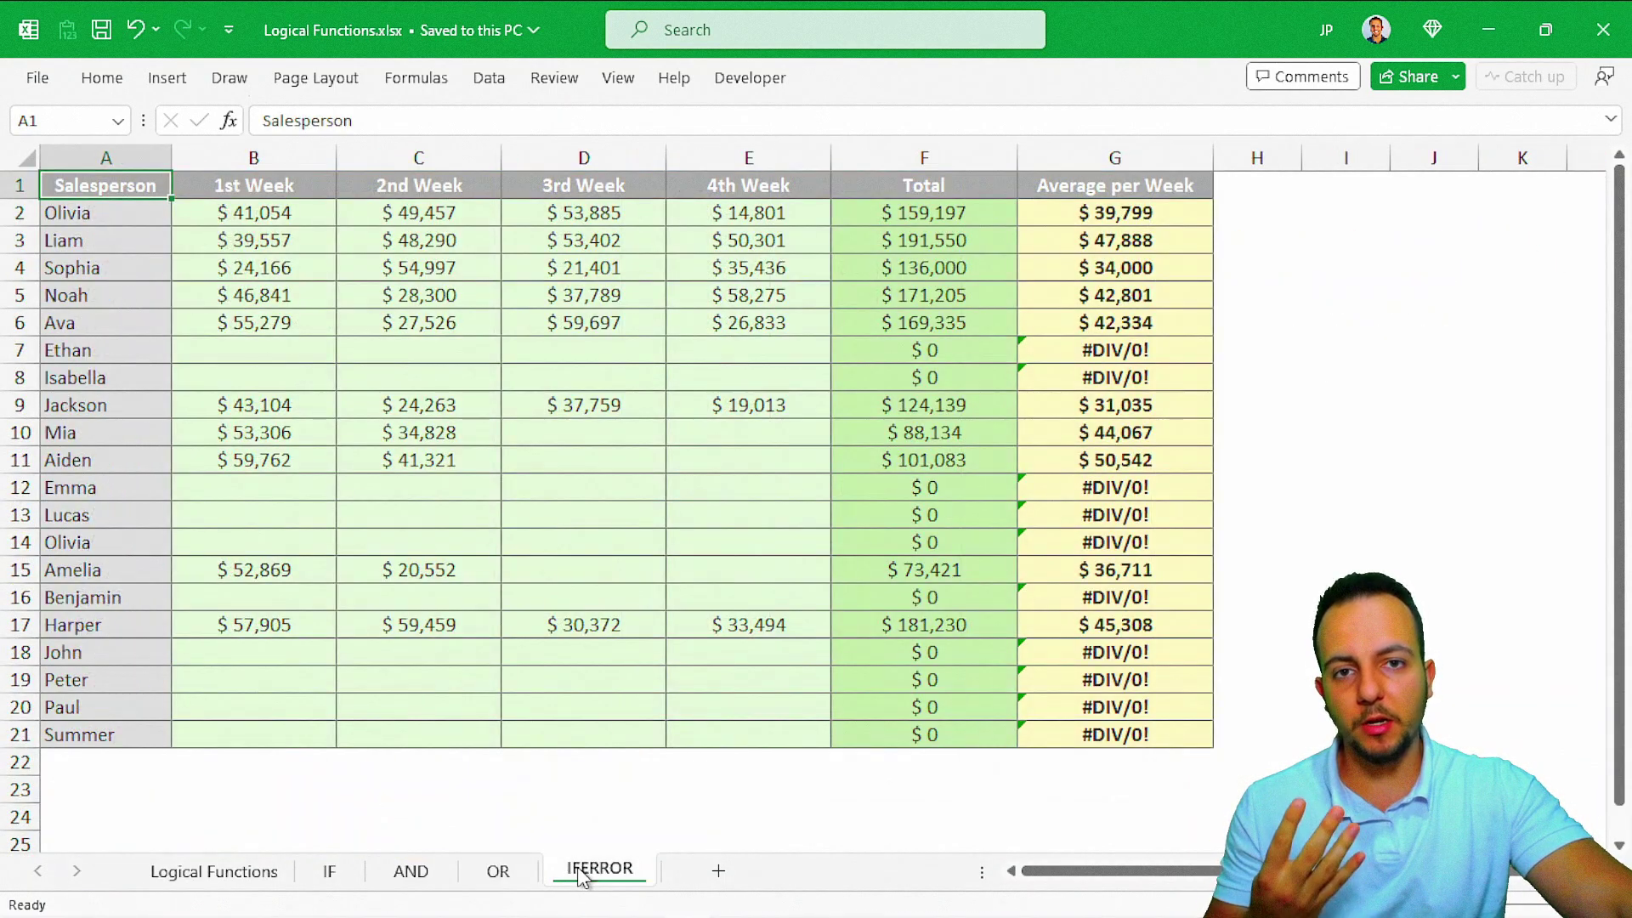
{"action": "left_click", "coordinate": [498, 872]}
{"action": "left_click", "coordinate": [412, 871]}
{"action": "left_click", "coordinate": [338, 875]}
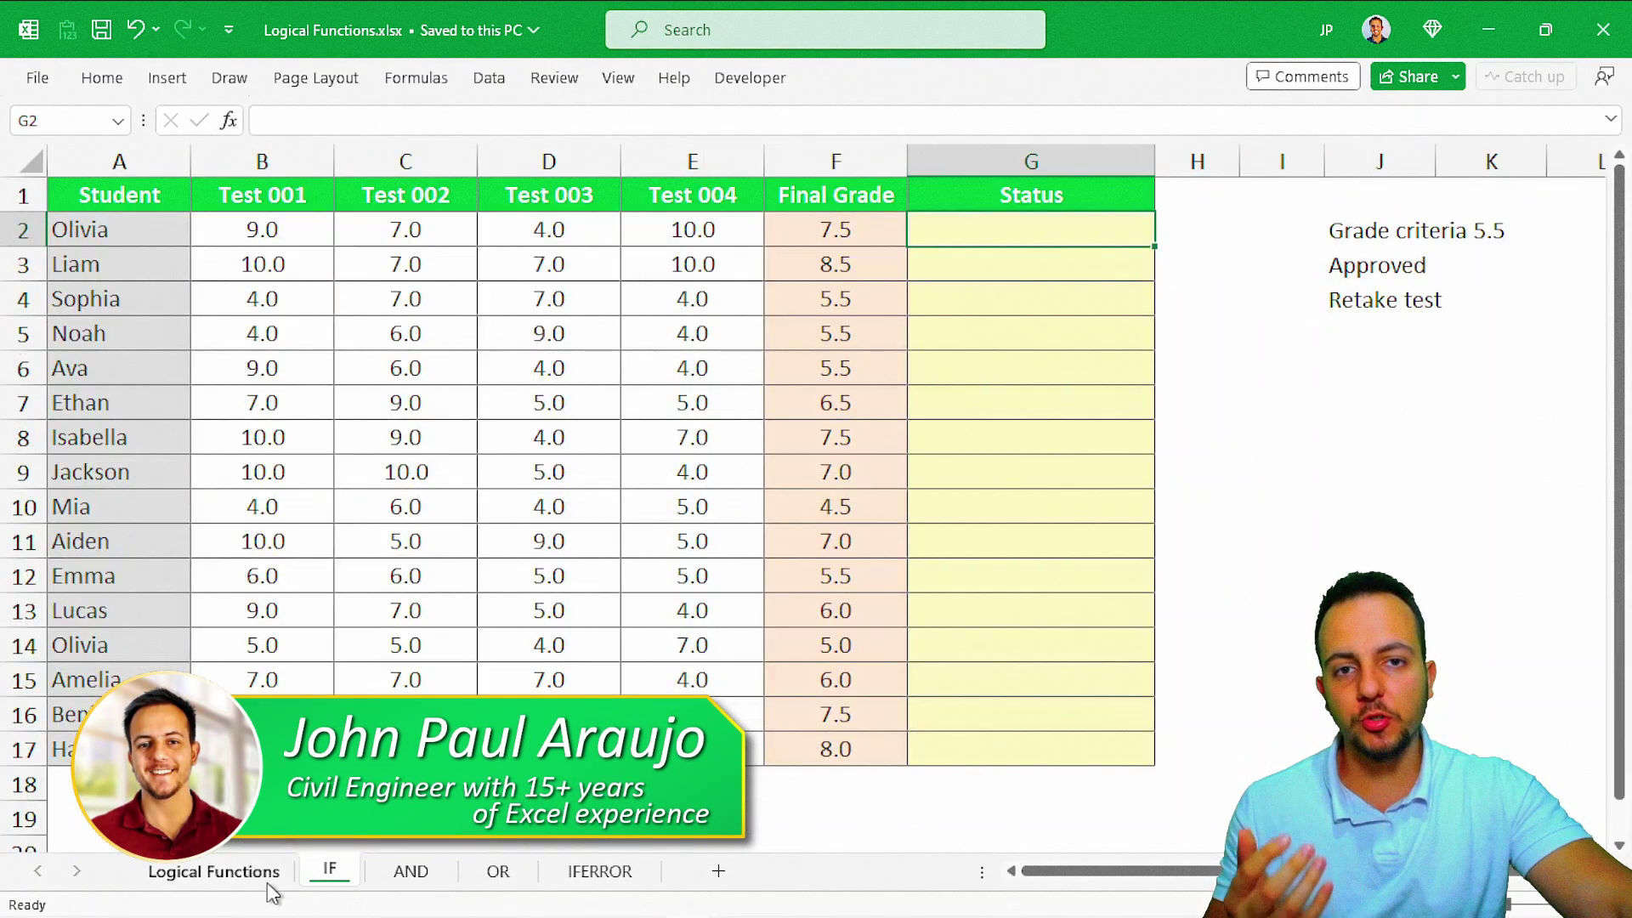
{"action": "left_click", "coordinate": [250, 875]}
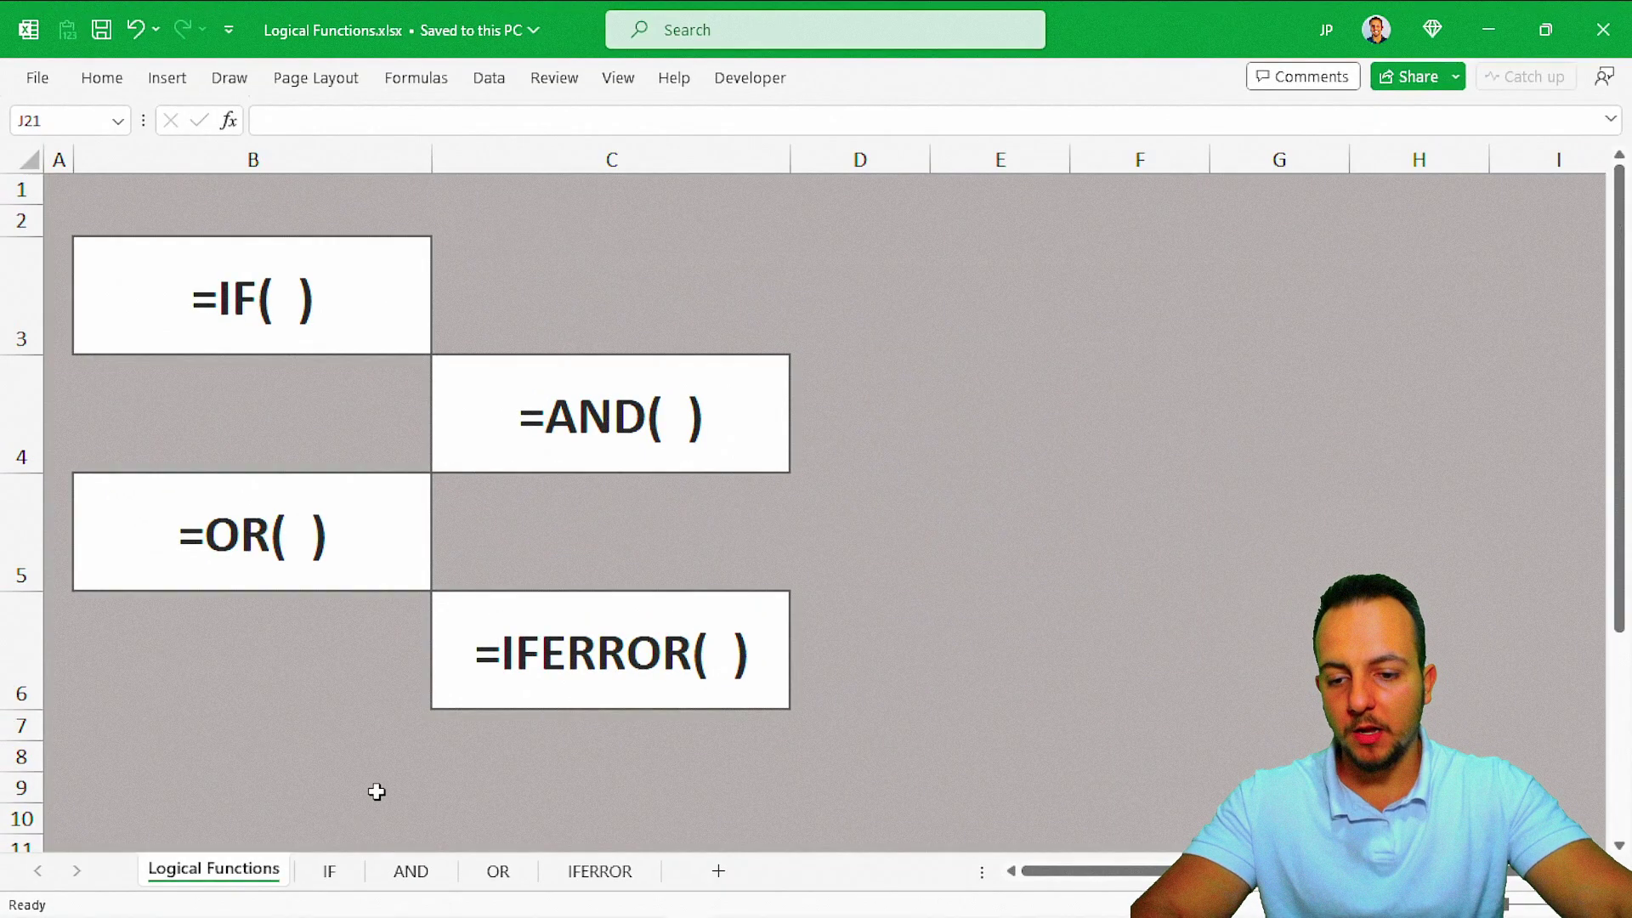
Step: Open the IF sheet and examine the Student column and the four test score columns
{"action": "key", "text": "ctrl+Page_Down"}
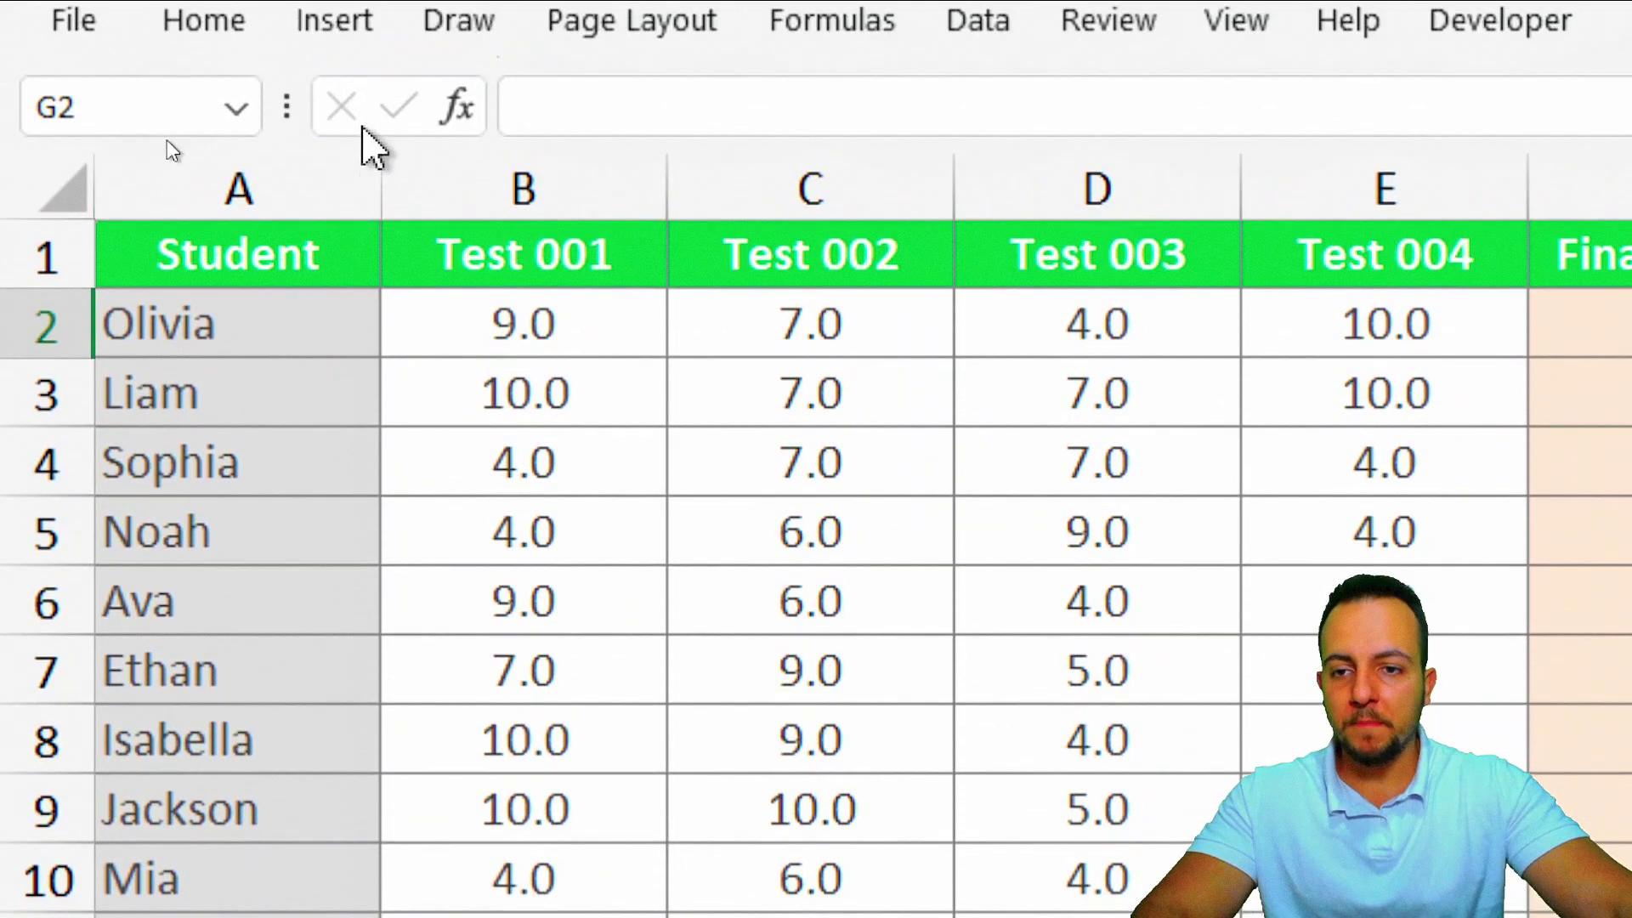
{"action": "left_click", "coordinate": [138, 150]}
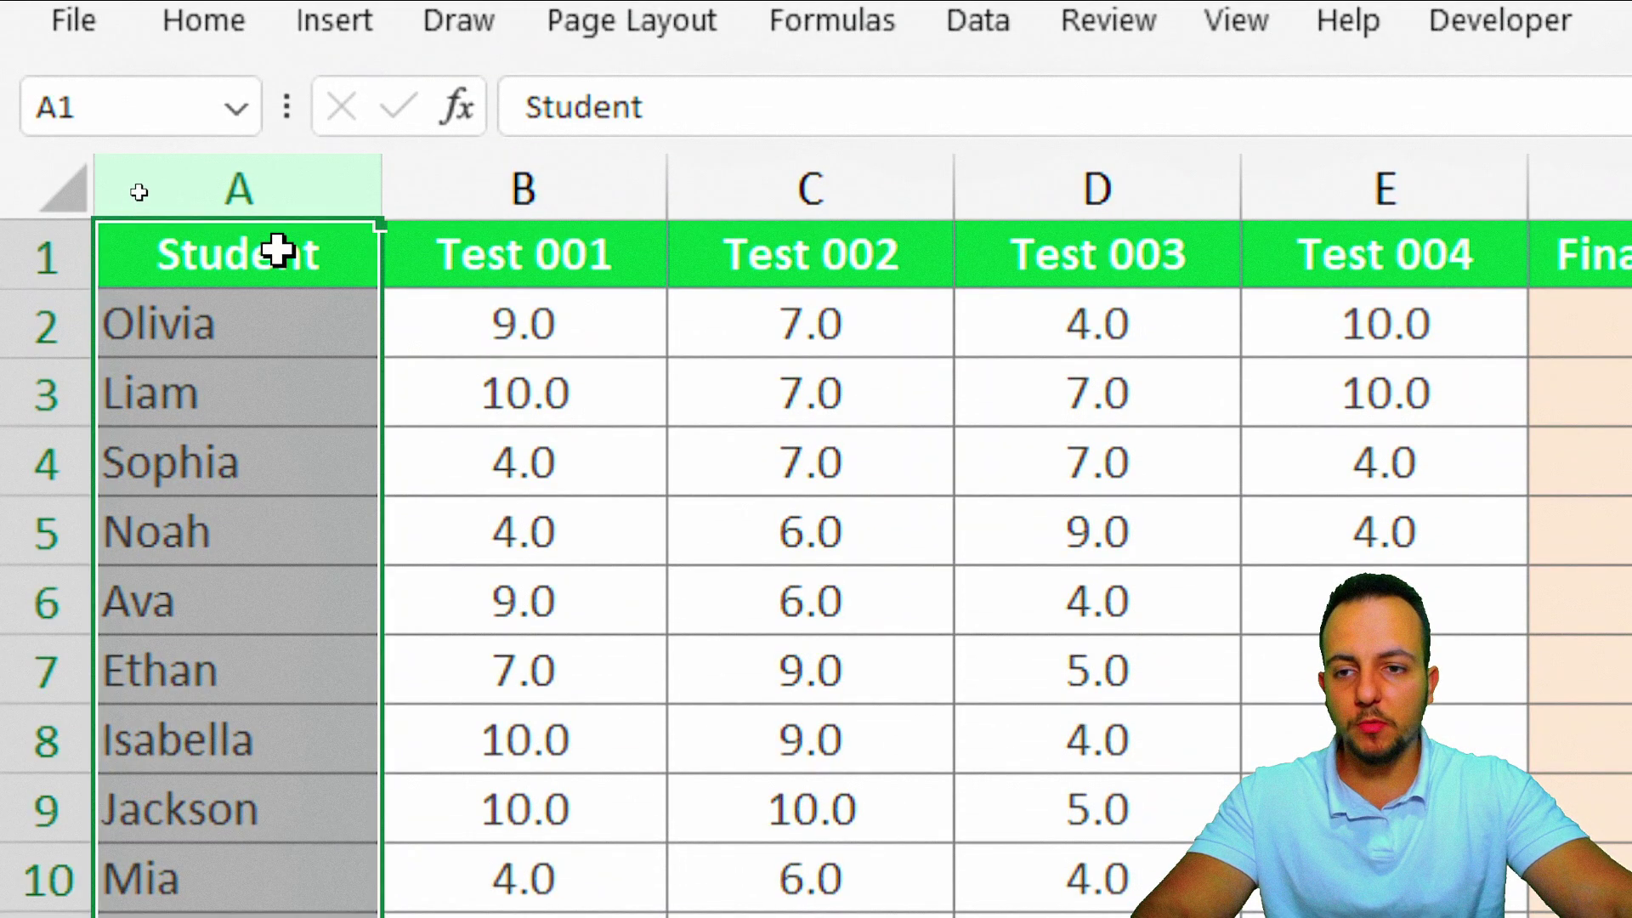
{"action": "left_click", "coordinate": [595, 197]}
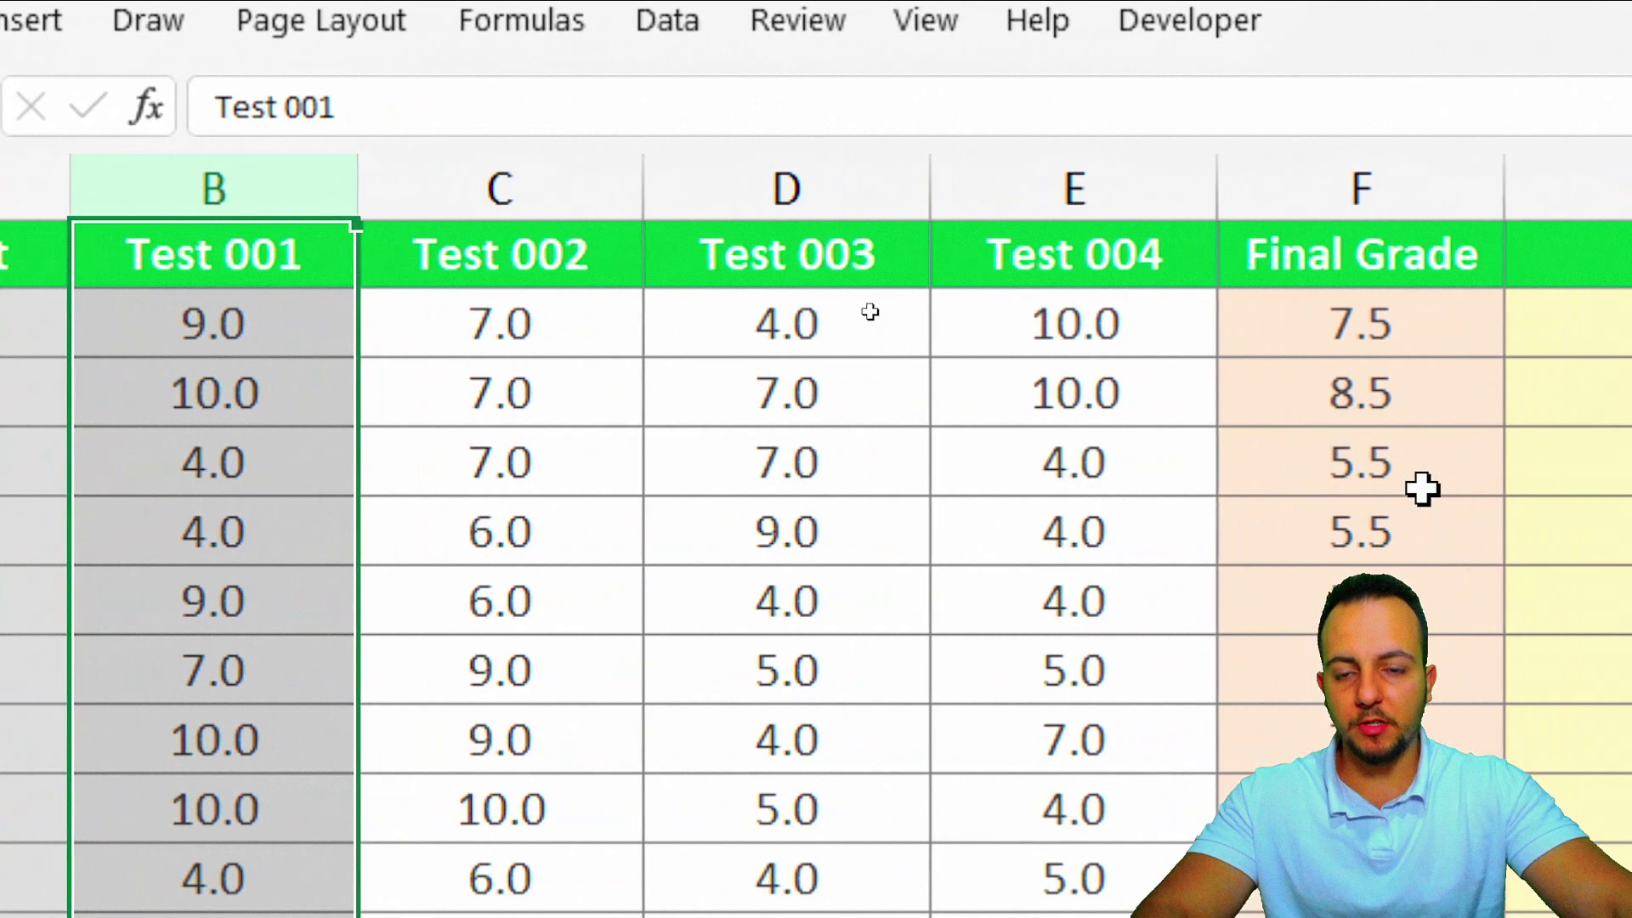
{"action": "left_click", "coordinate": [814, 170]}
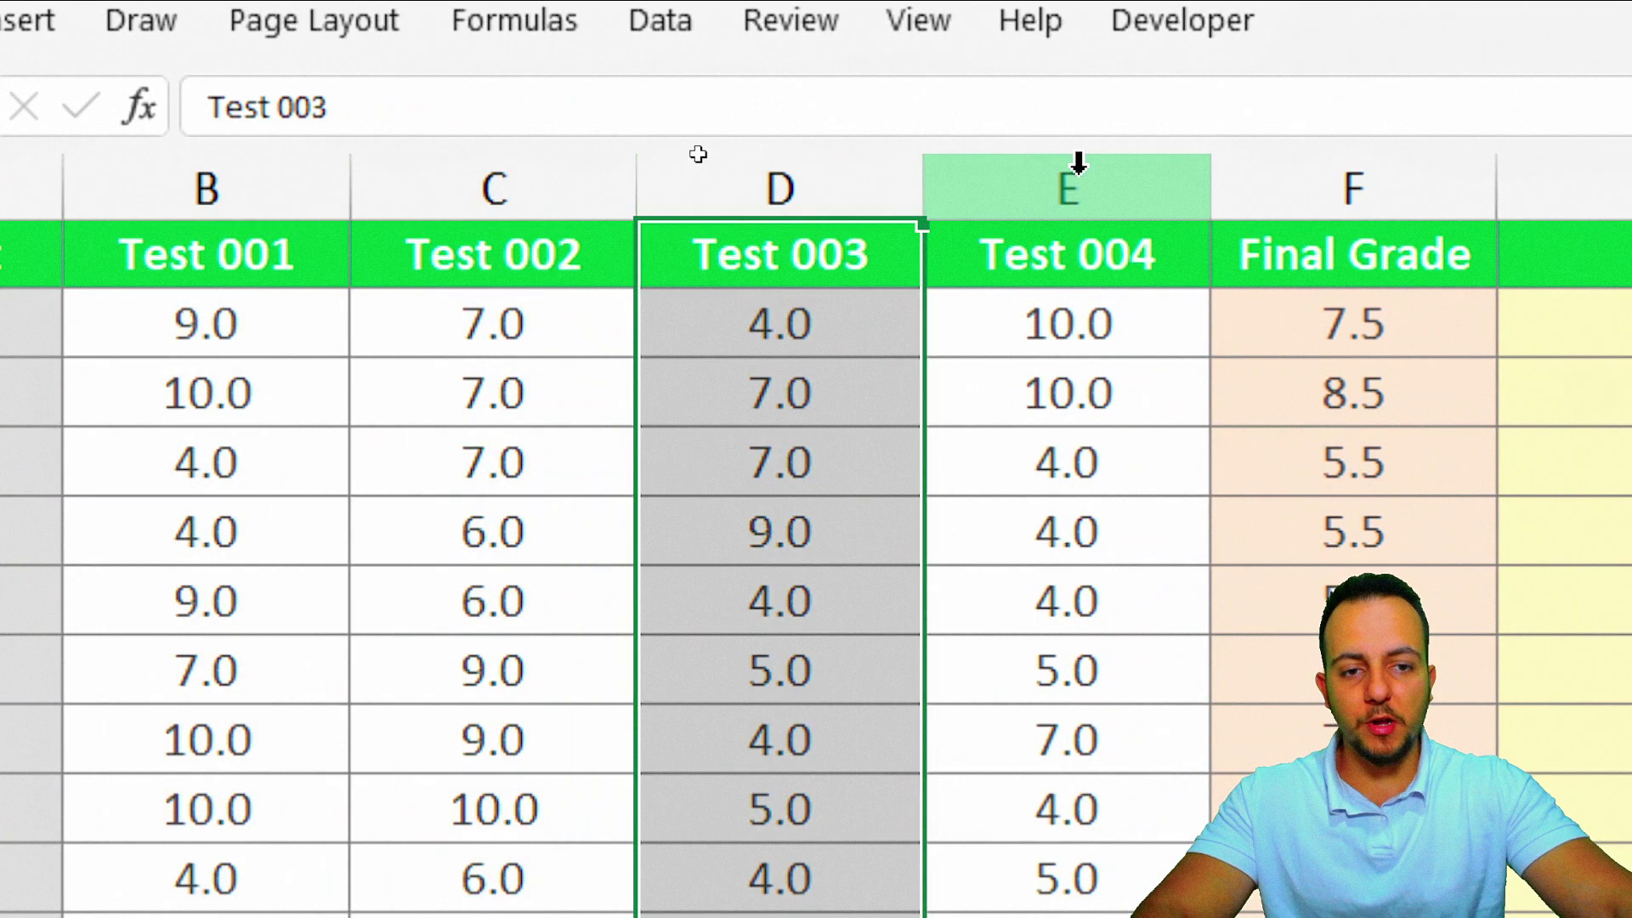
{"action": "left_click", "coordinate": [1078, 164]}
{"action": "left_click", "coordinate": [464, 183]}
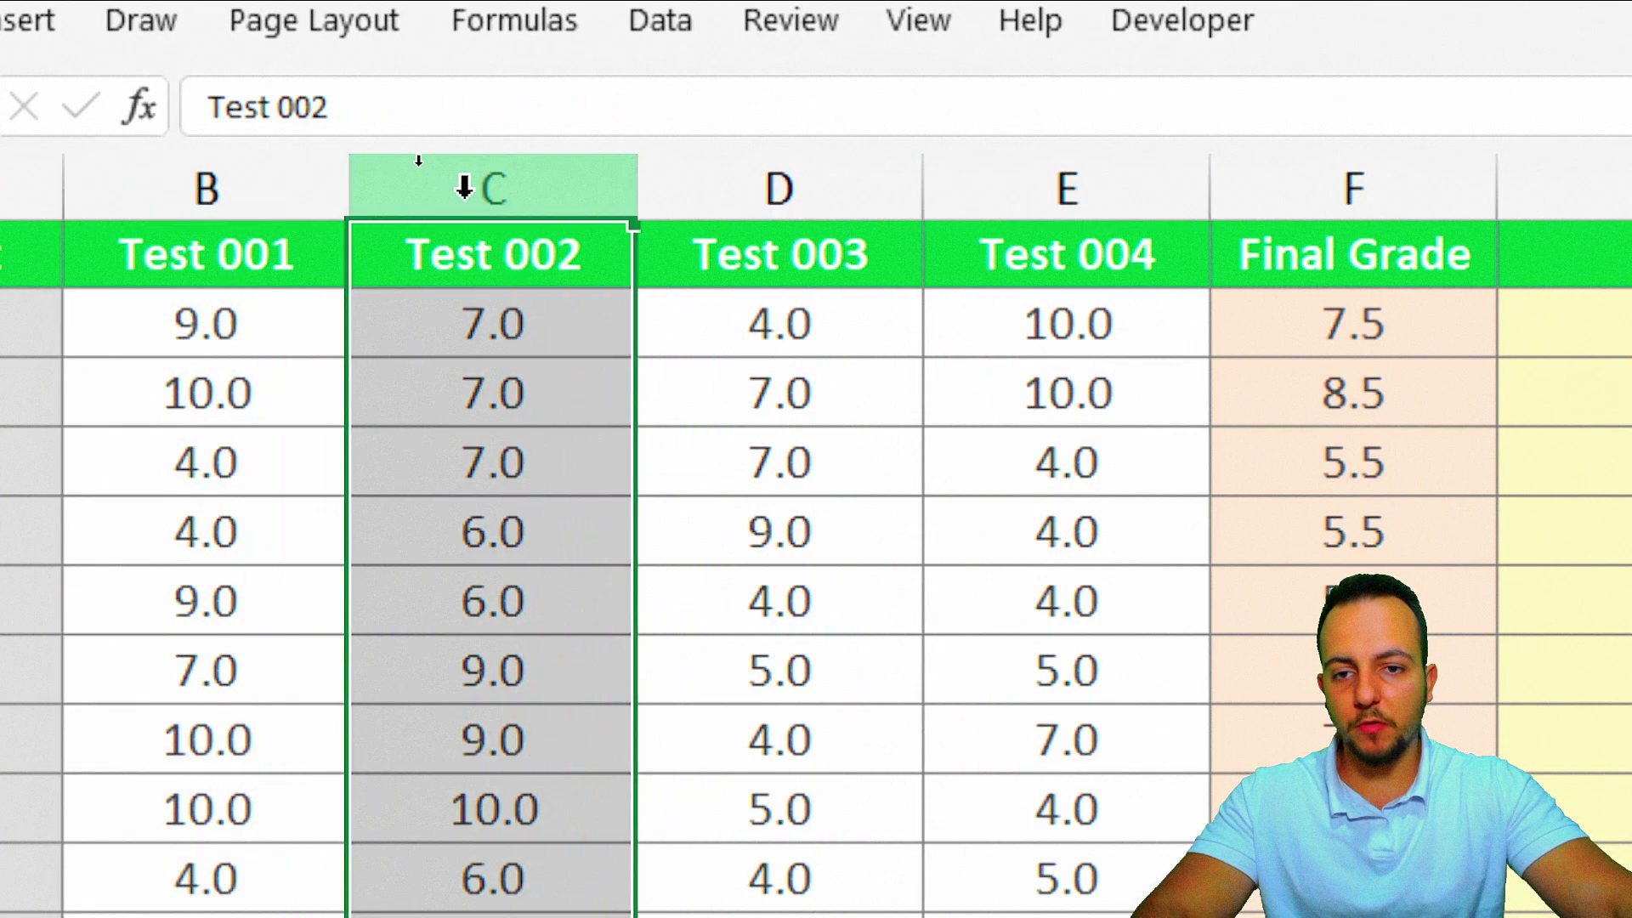
{"action": "left_click", "coordinate": [893, 183]}
{"action": "left_click", "coordinate": [929, 183]}
{"action": "left_click", "coordinate": [332, 179]}
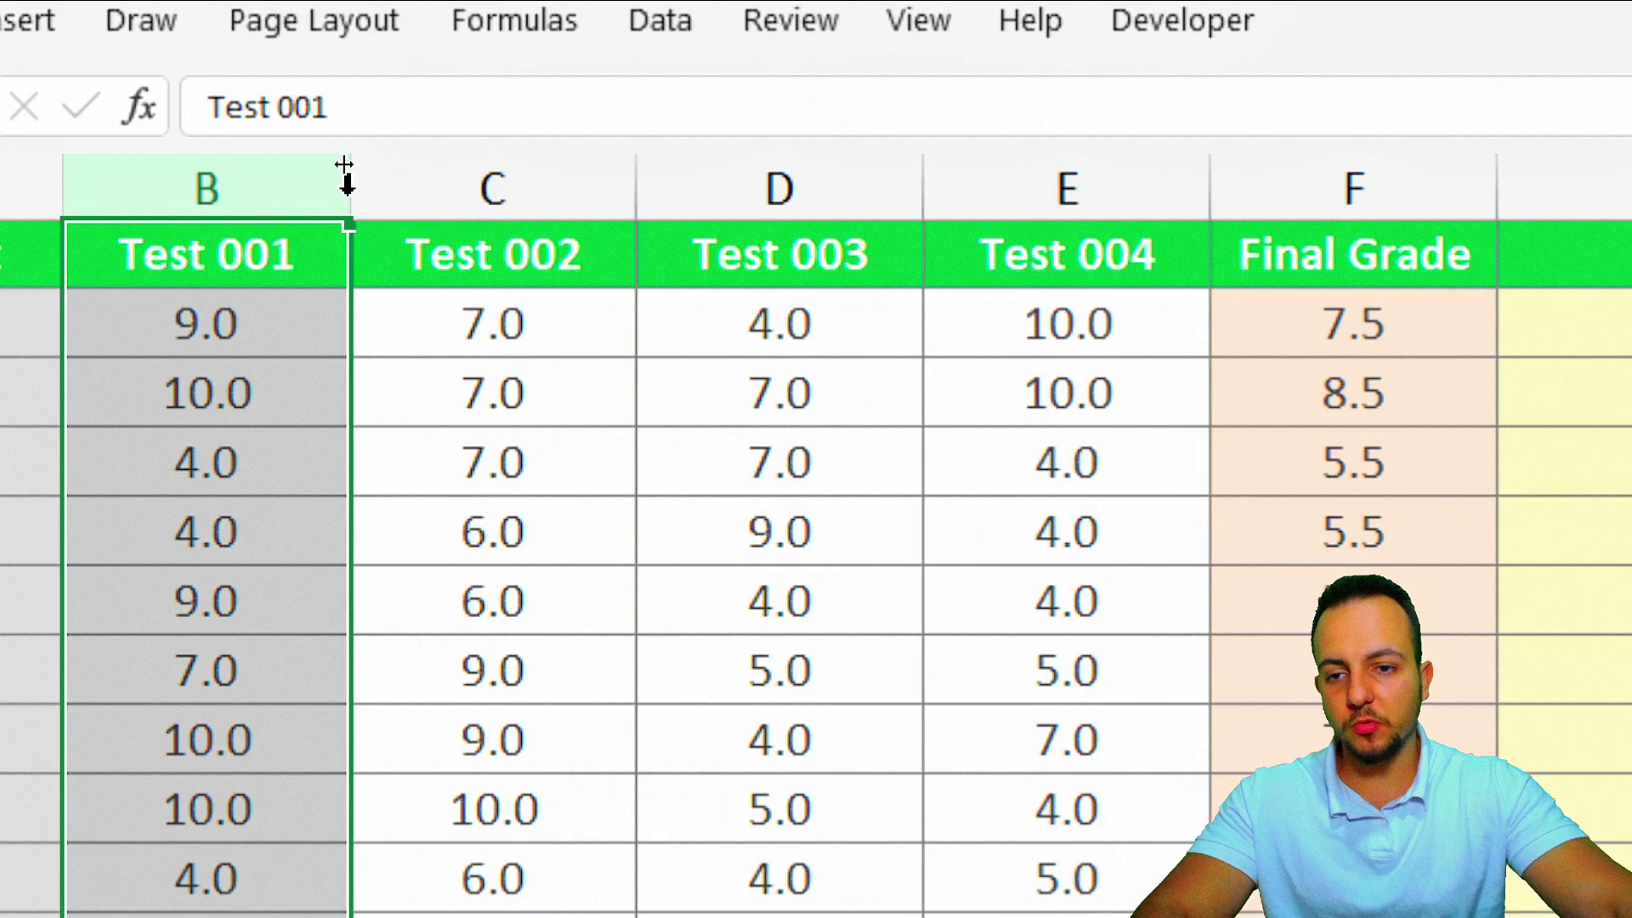
{"action": "left_click", "coordinate": [493, 178]}
{"action": "left_click", "coordinate": [780, 179]}
{"action": "left_click", "coordinate": [1067, 179]}
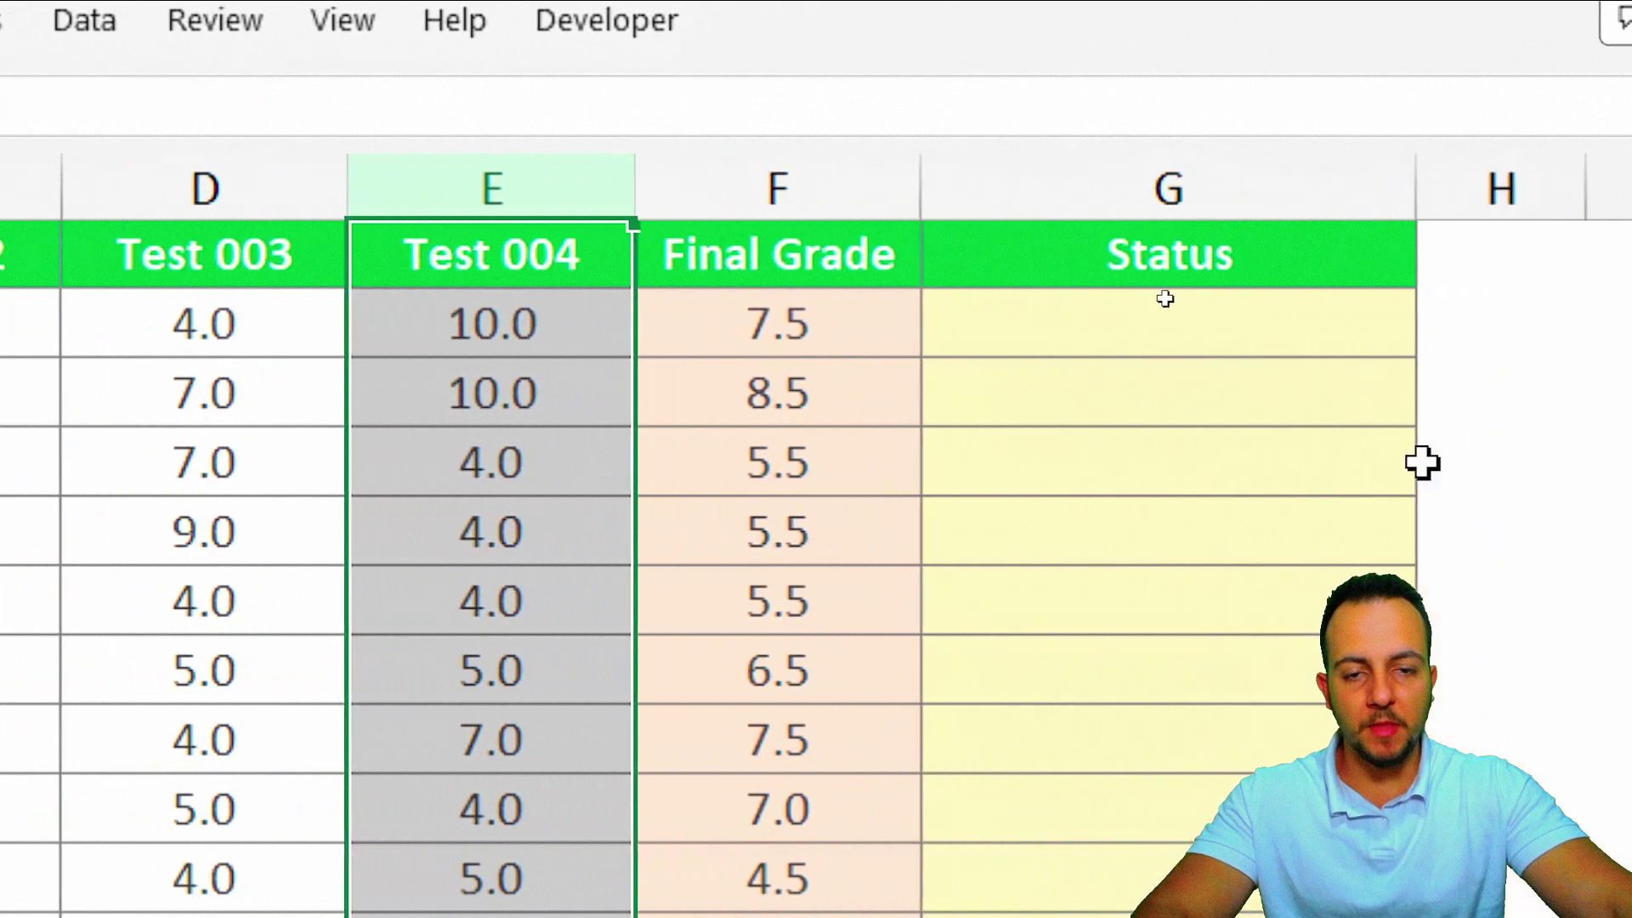
Step: Examine the Final Grade column and the empty Status column beside the grade criteria
{"action": "left_click", "coordinate": [778, 182]}
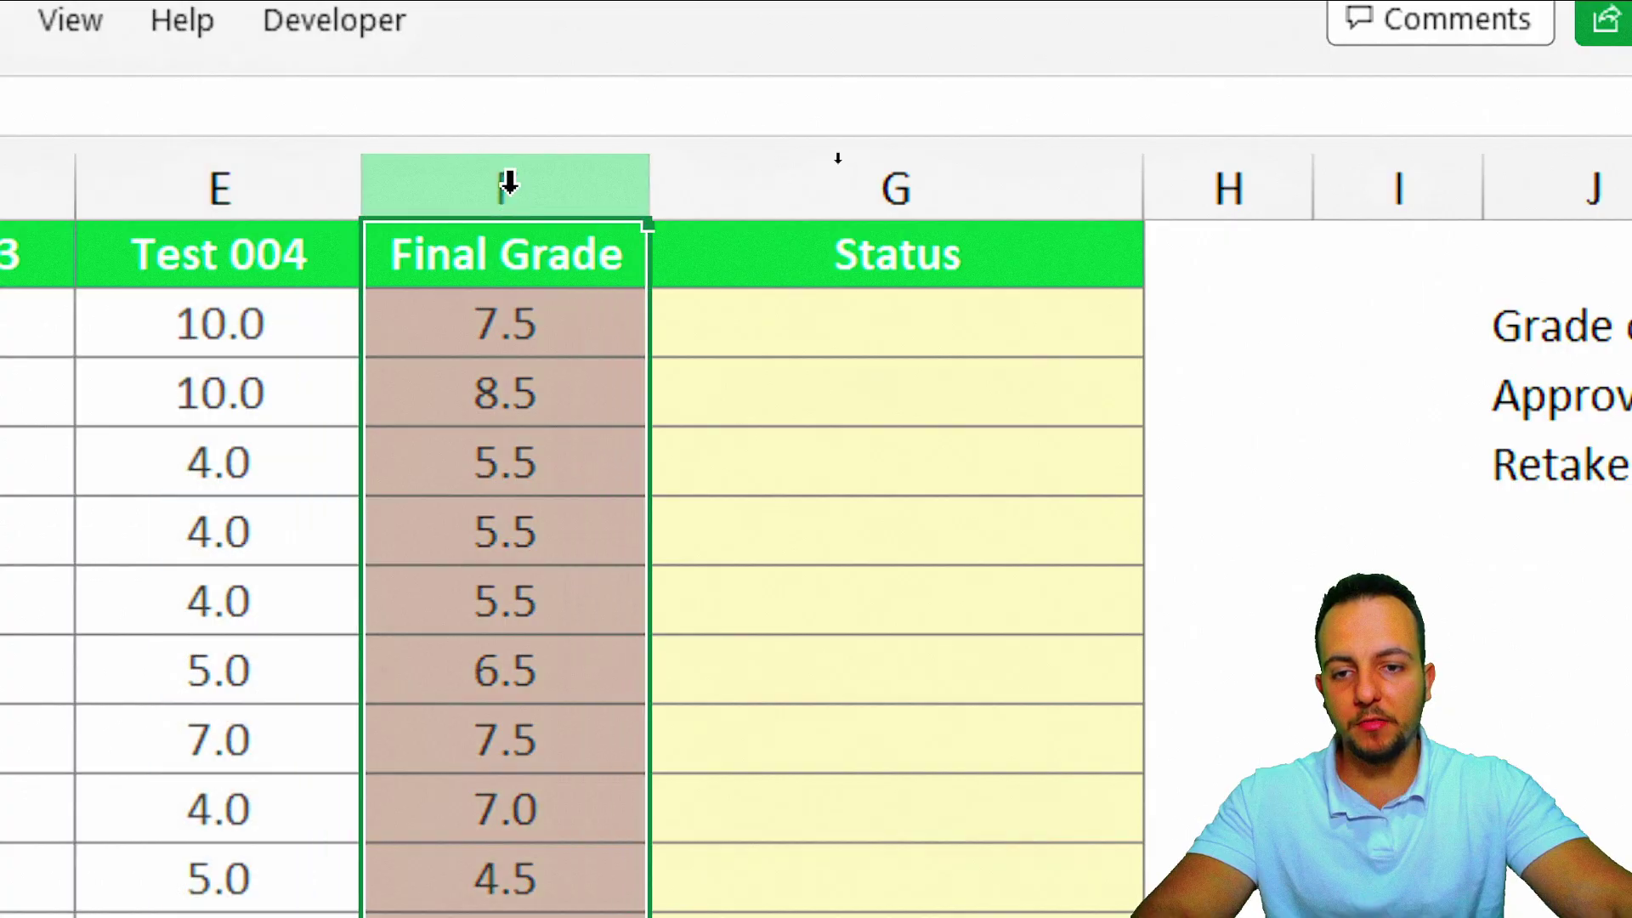
{"action": "left_click", "coordinate": [518, 261]}
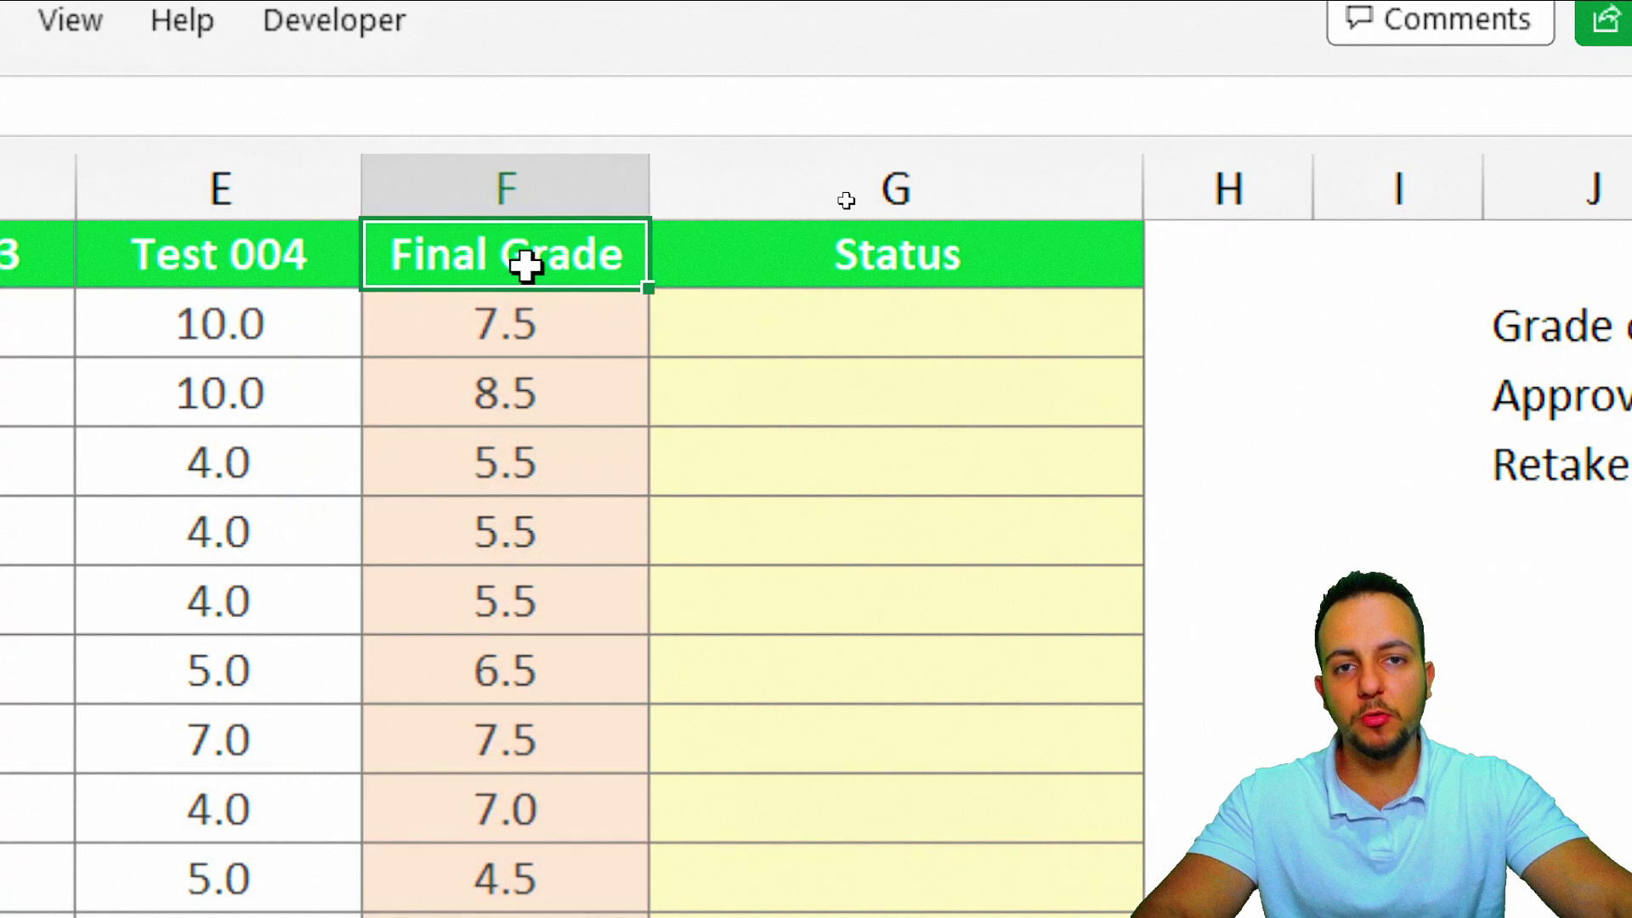
{"action": "left_click", "coordinate": [574, 338]}
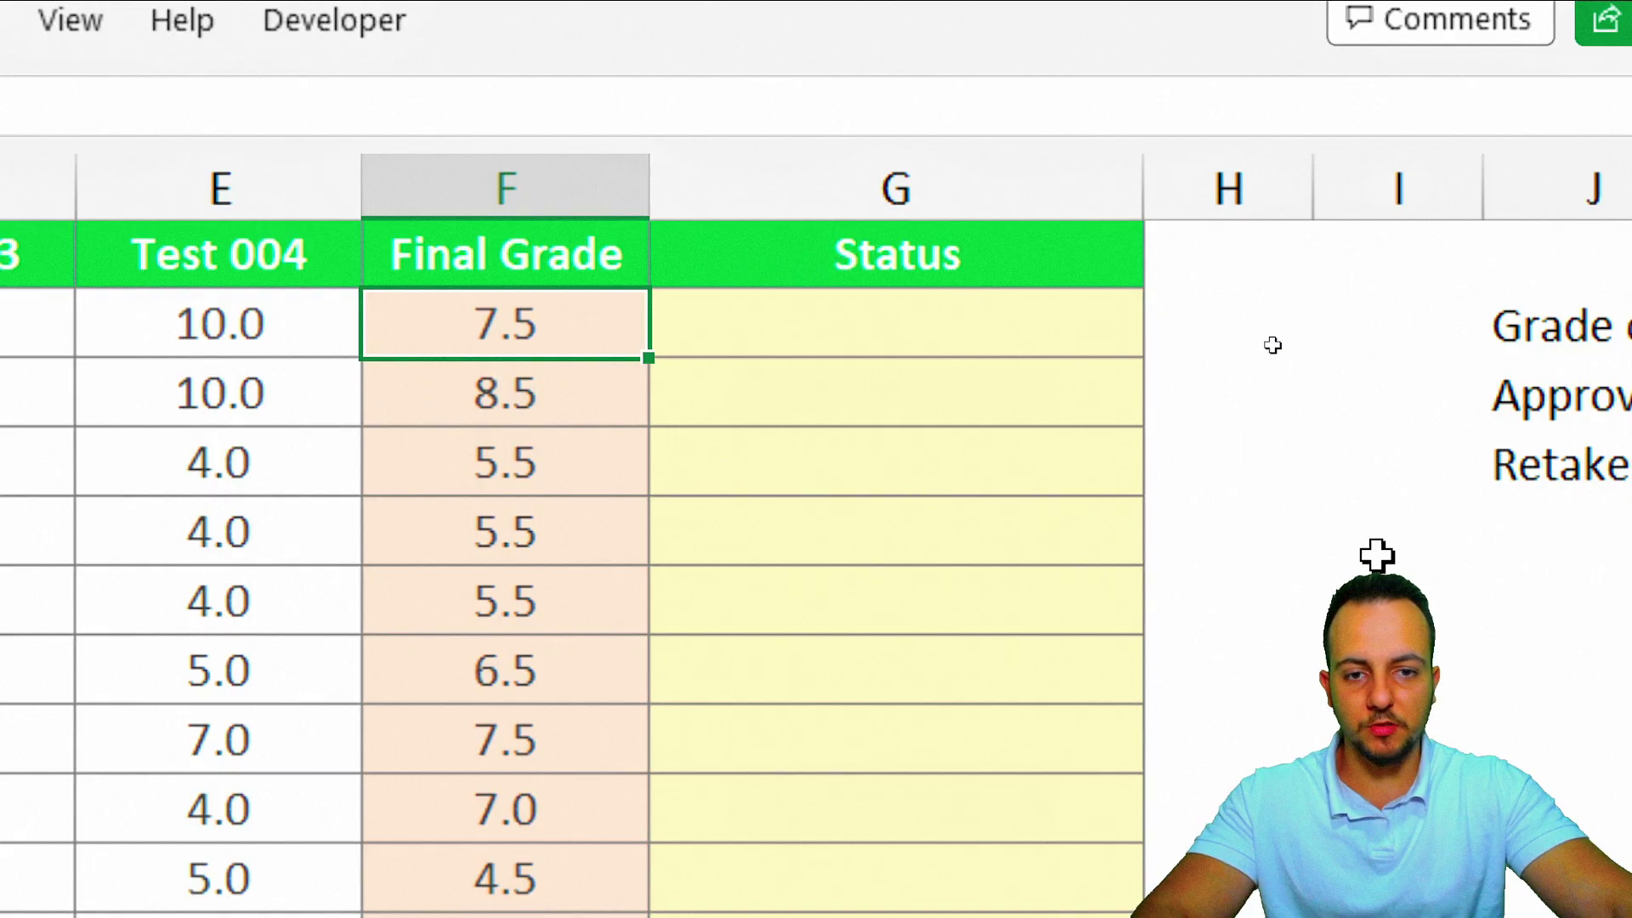
{"action": "left_click", "coordinate": [1074, 182]}
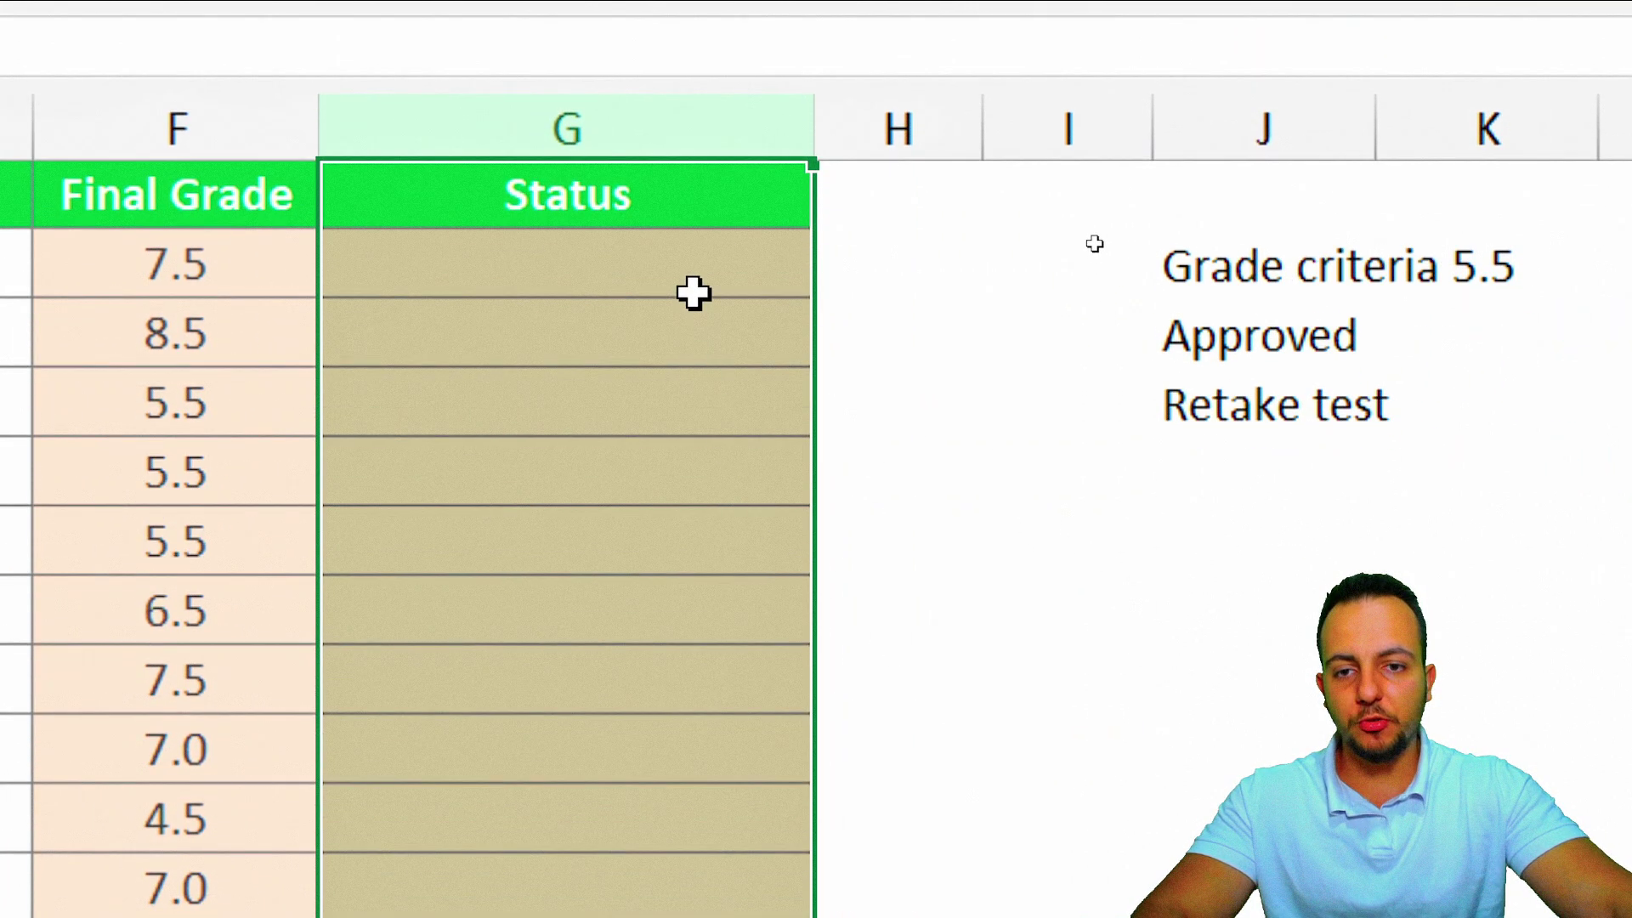
Step: Enter the statuses manually, with Approved in G2 and Retake test in G10
{"action": "left_click", "coordinate": [690, 349]}
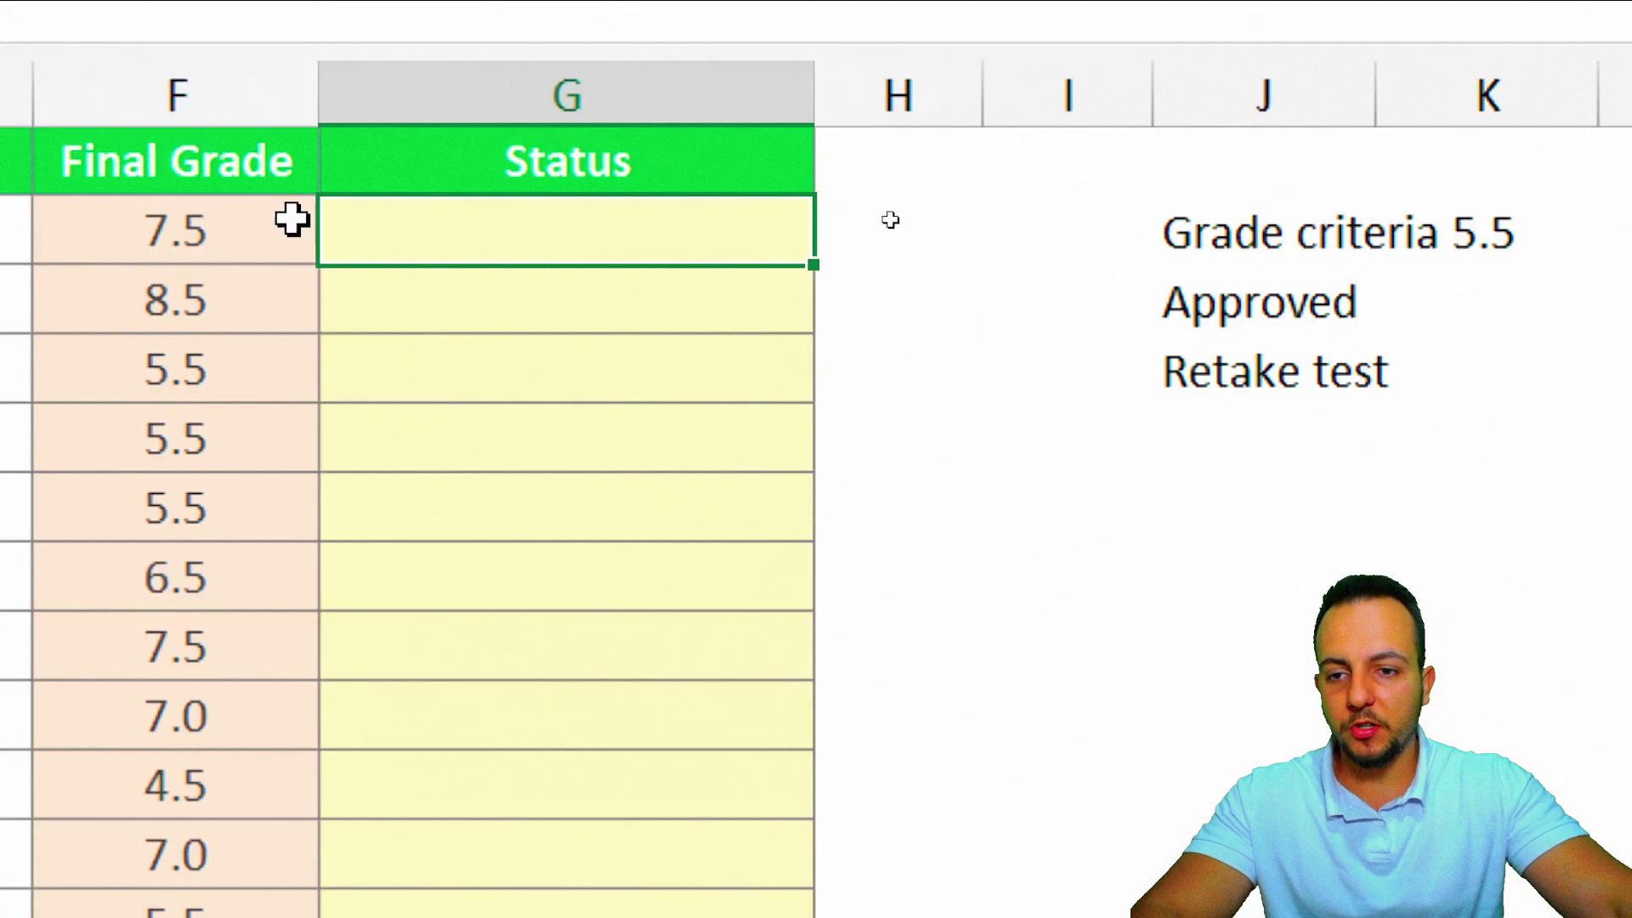
{"action": "left_click_drag", "start_coordinate": [291, 219], "coordinate": [420, 230]}
{"action": "left_click", "coordinate": [411, 238]}
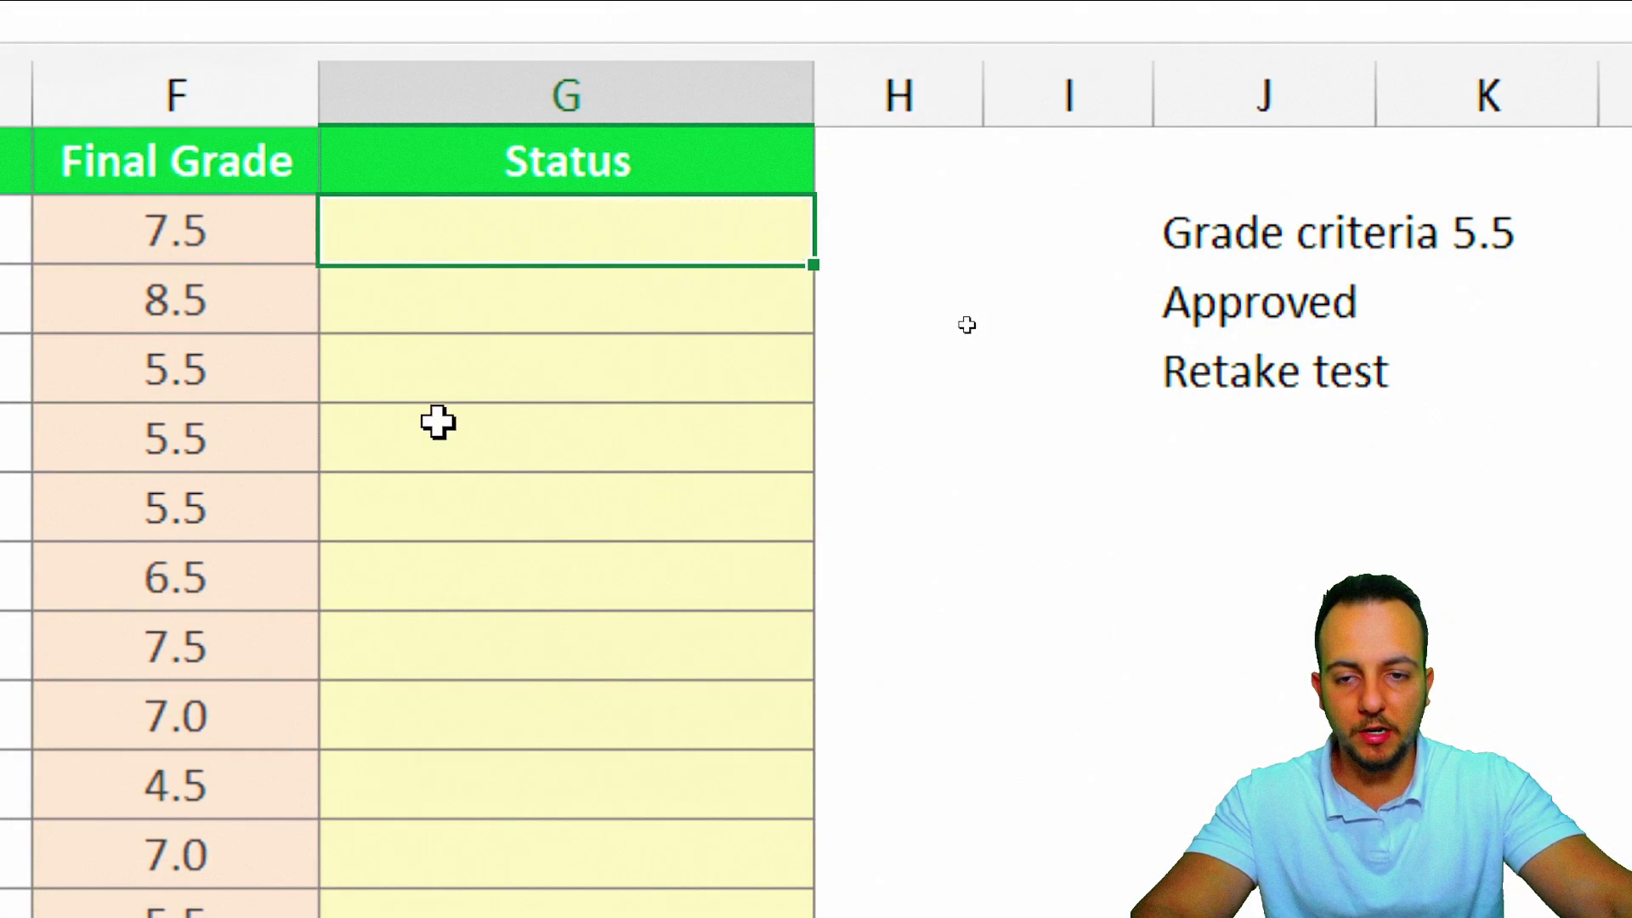
{"action": "type", "text": "Approv"}
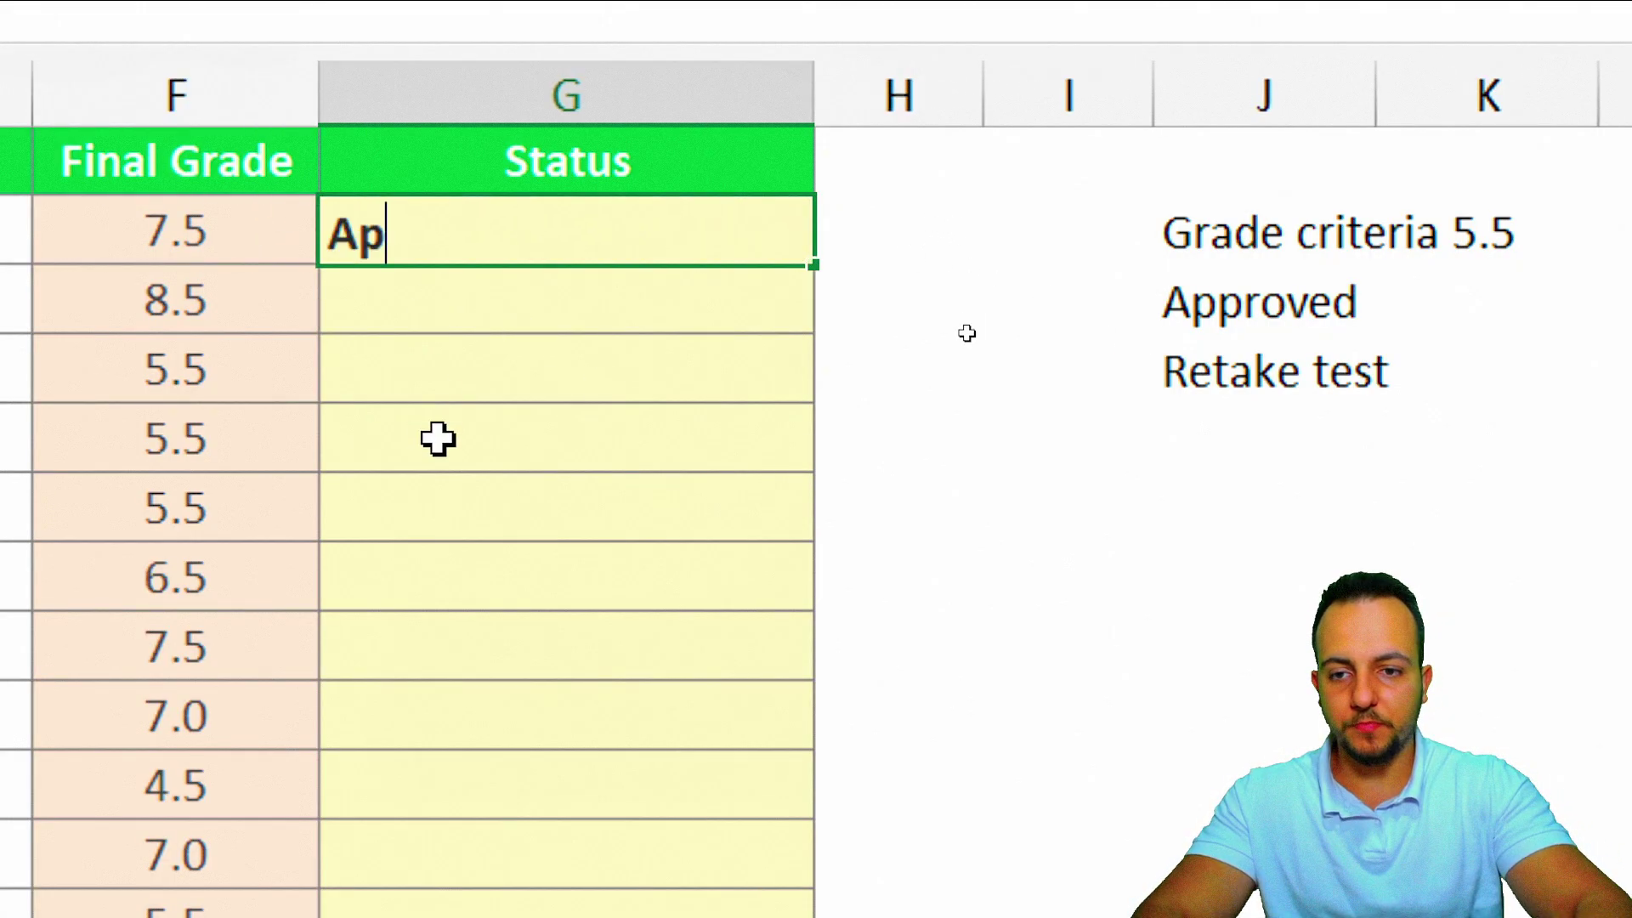
{"action": "type", "text": "ed"}
{"action": "key", "text": "Return"}
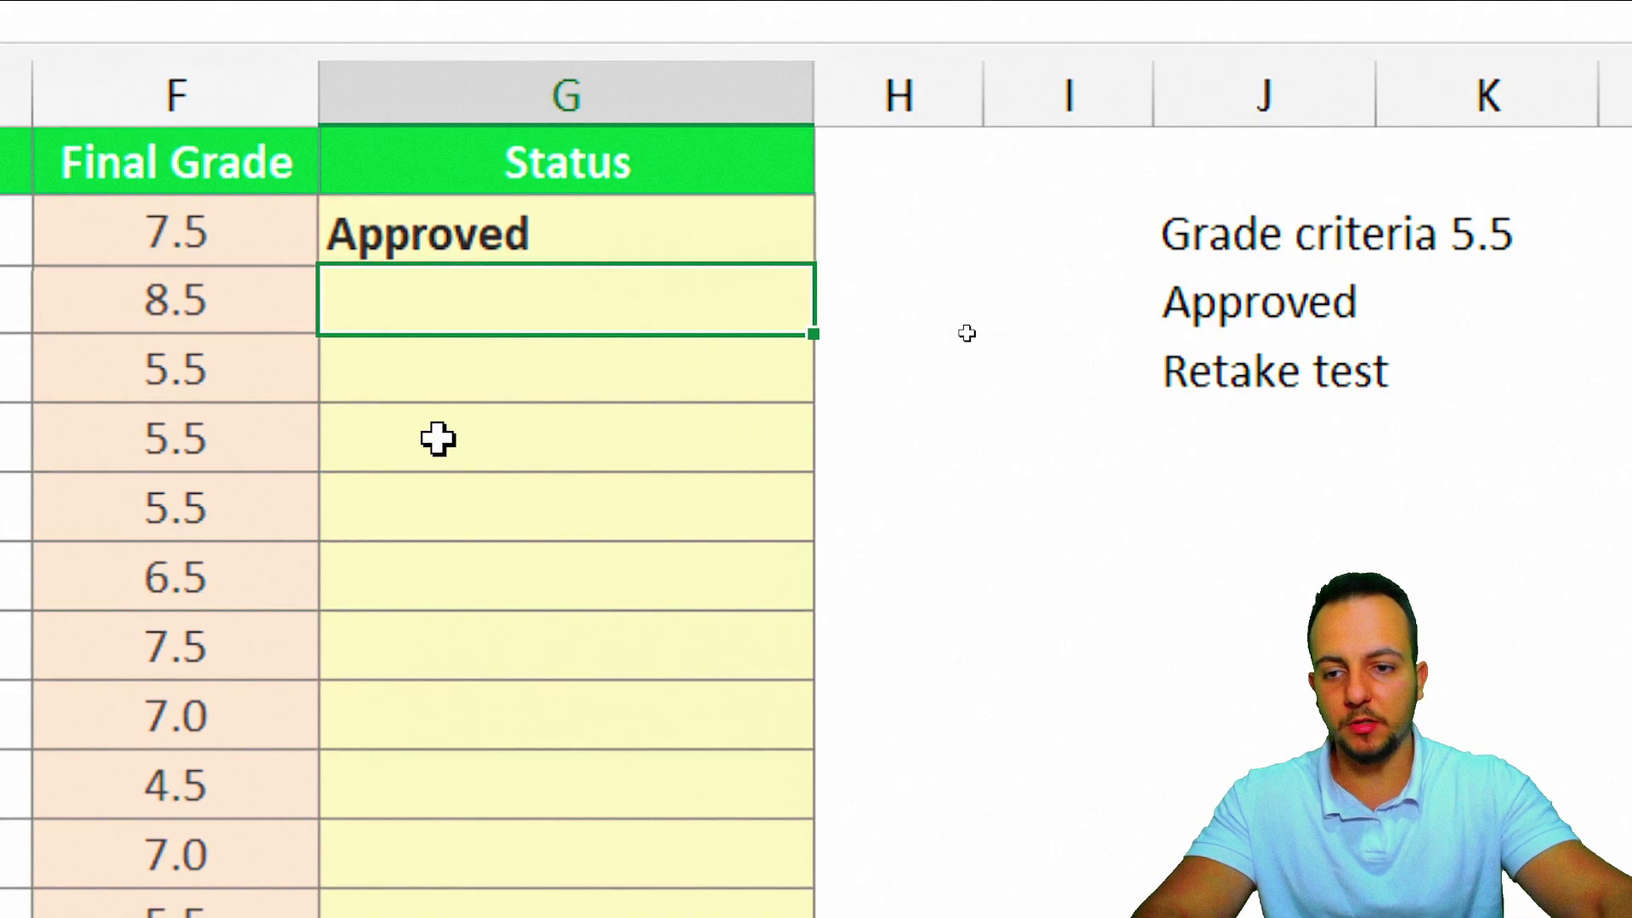
{"action": "left_click", "coordinate": [359, 786]}
{"action": "left_click", "coordinate": [408, 605]}
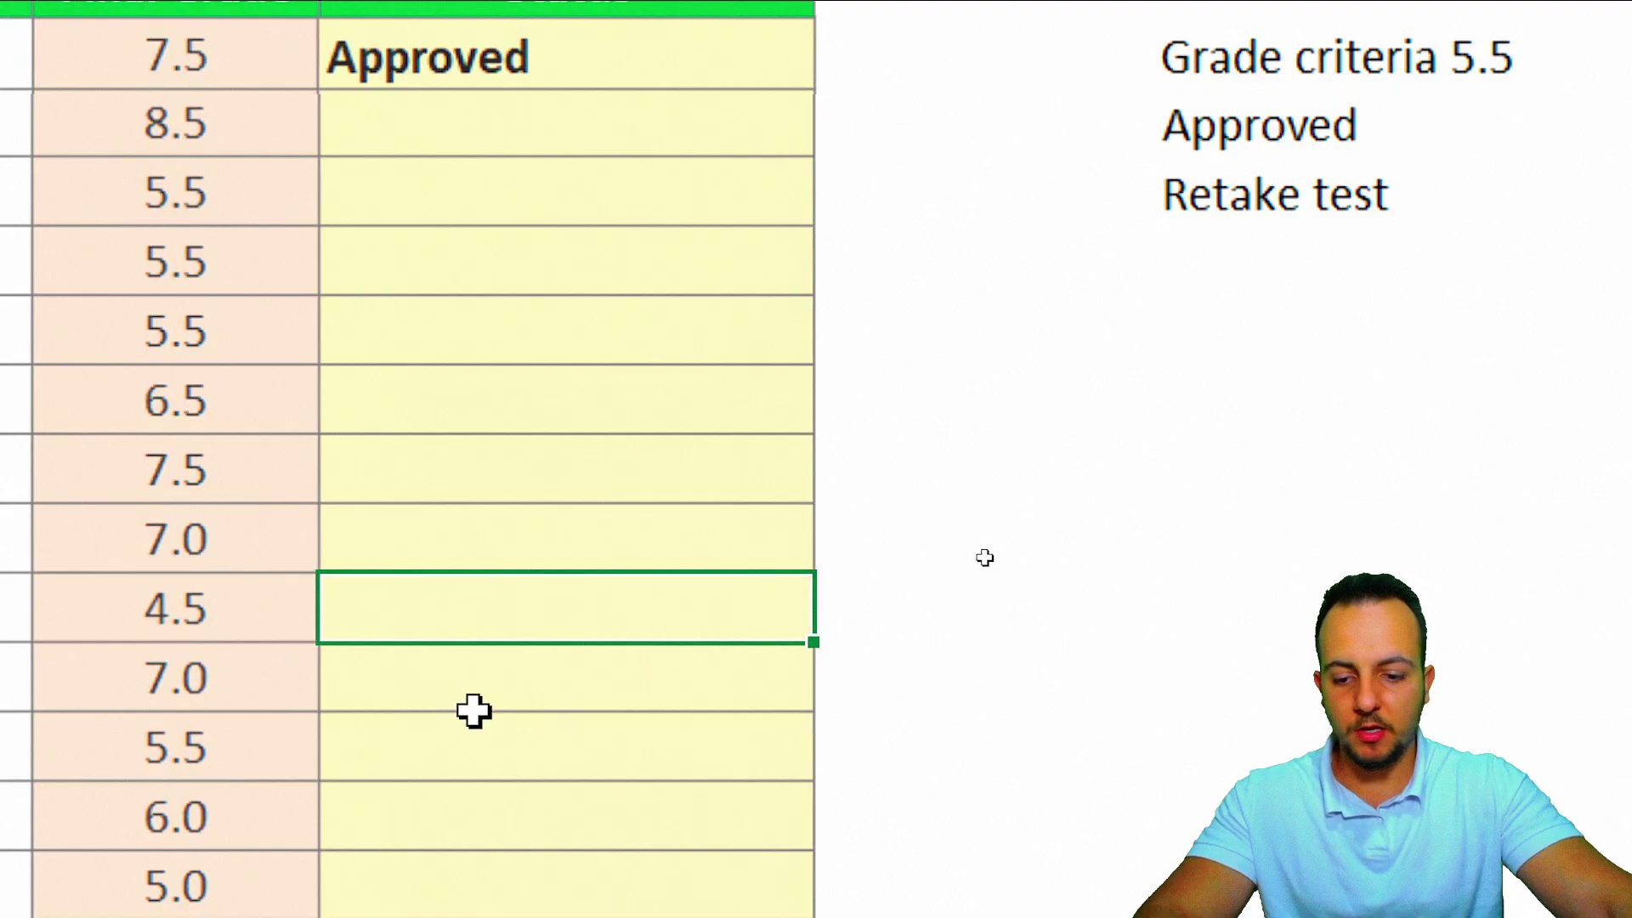
{"action": "type", "text": "Retake test"}
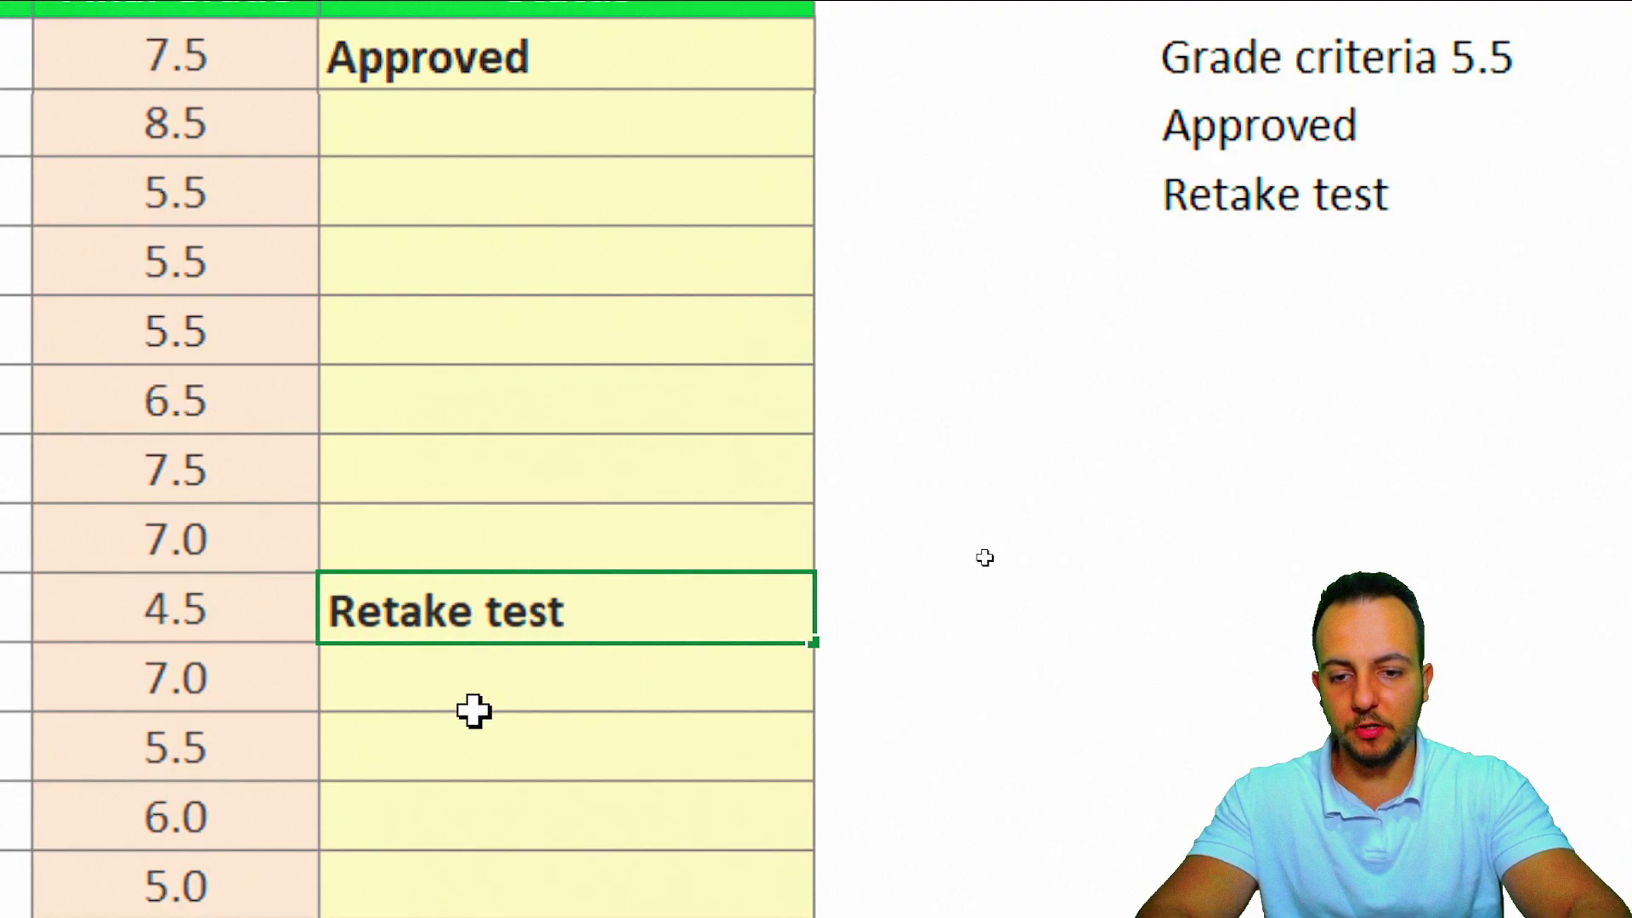
{"action": "key", "text": "Return"}
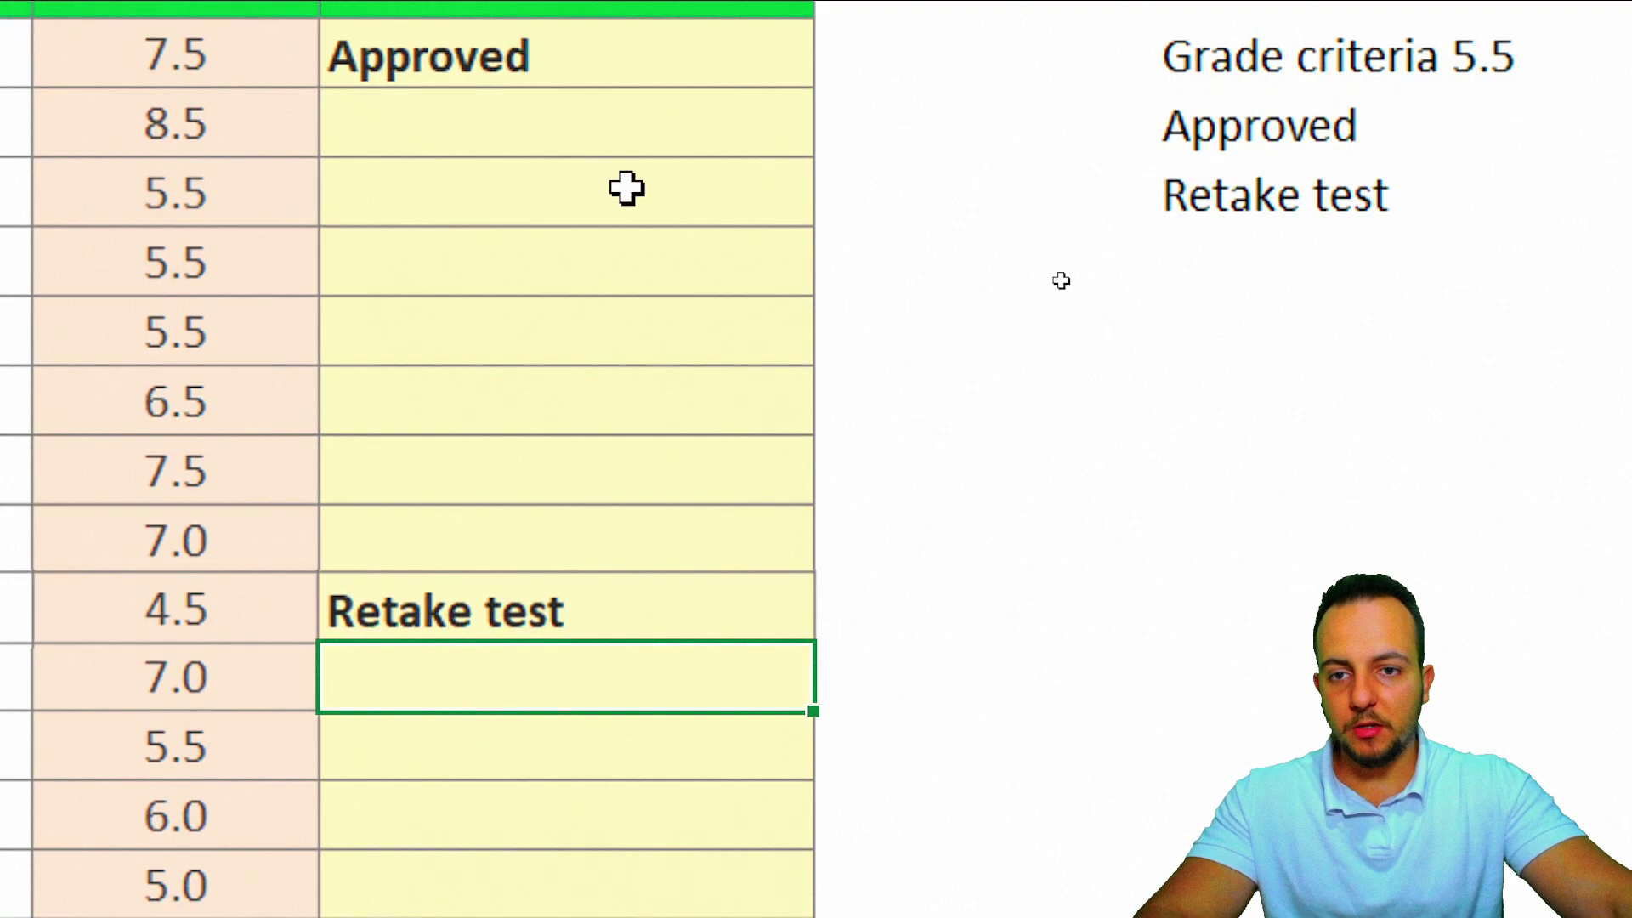
Step: Clear the manually entered statuses from the Status cells G2 to G11
{"action": "left_click_drag", "start_coordinate": [641, 72], "coordinate": [608, 647]}
{"action": "key", "text": "Delete"}
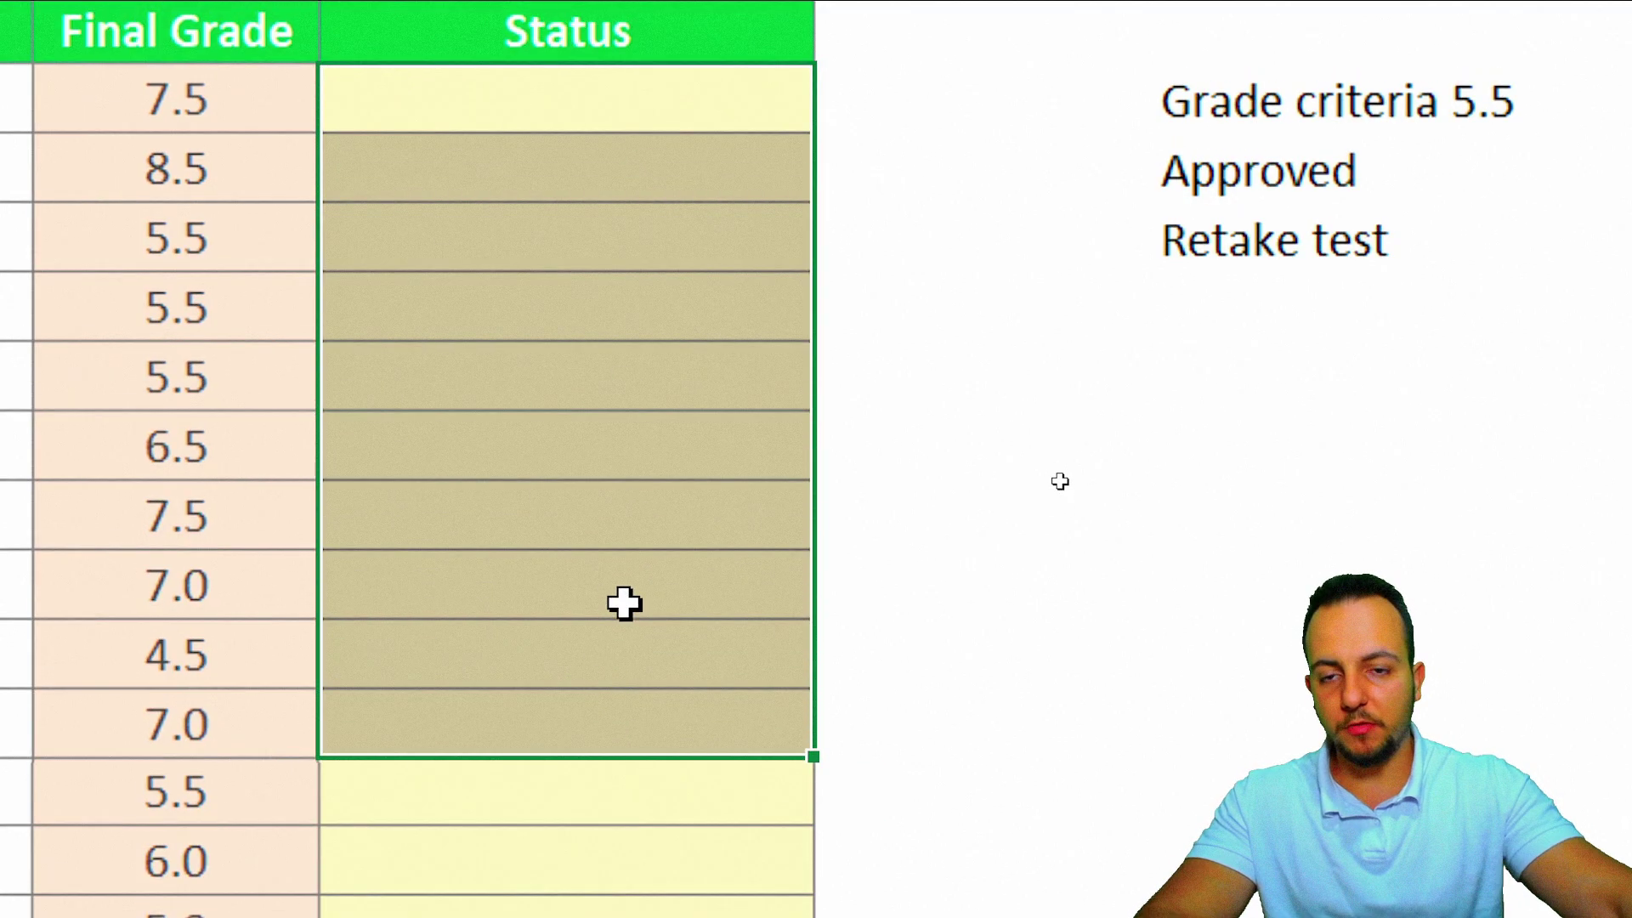
Step: Start an IF formula in G2, with the final grade in F2 as the value under test
{"action": "left_click", "coordinate": [572, 89]}
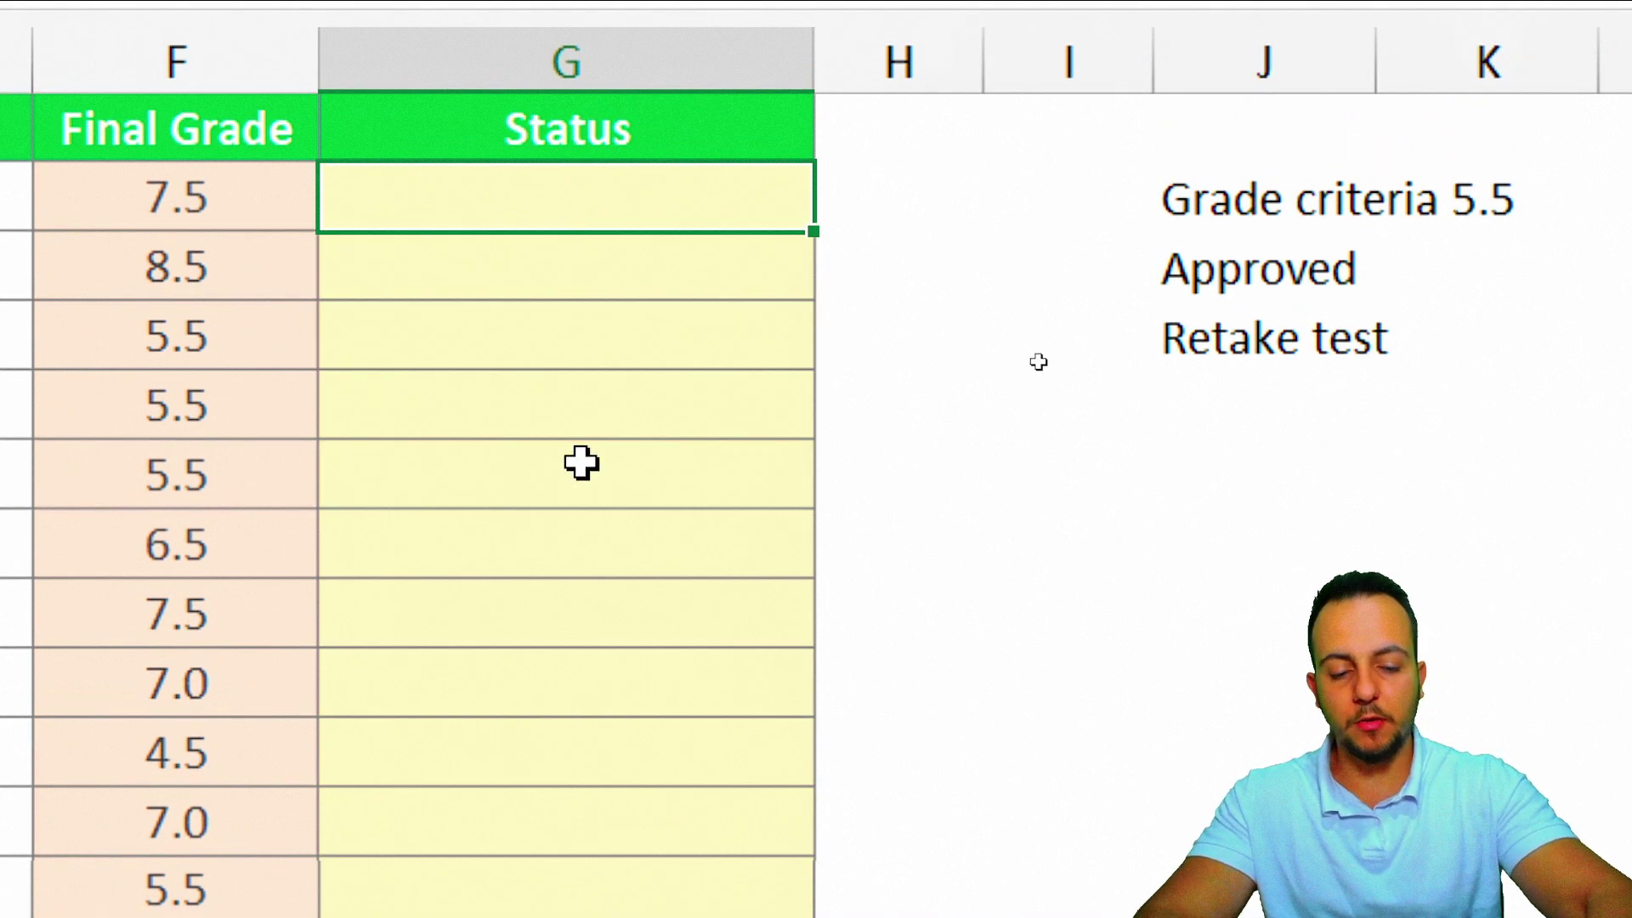
{"action": "type", "text": "=if"}
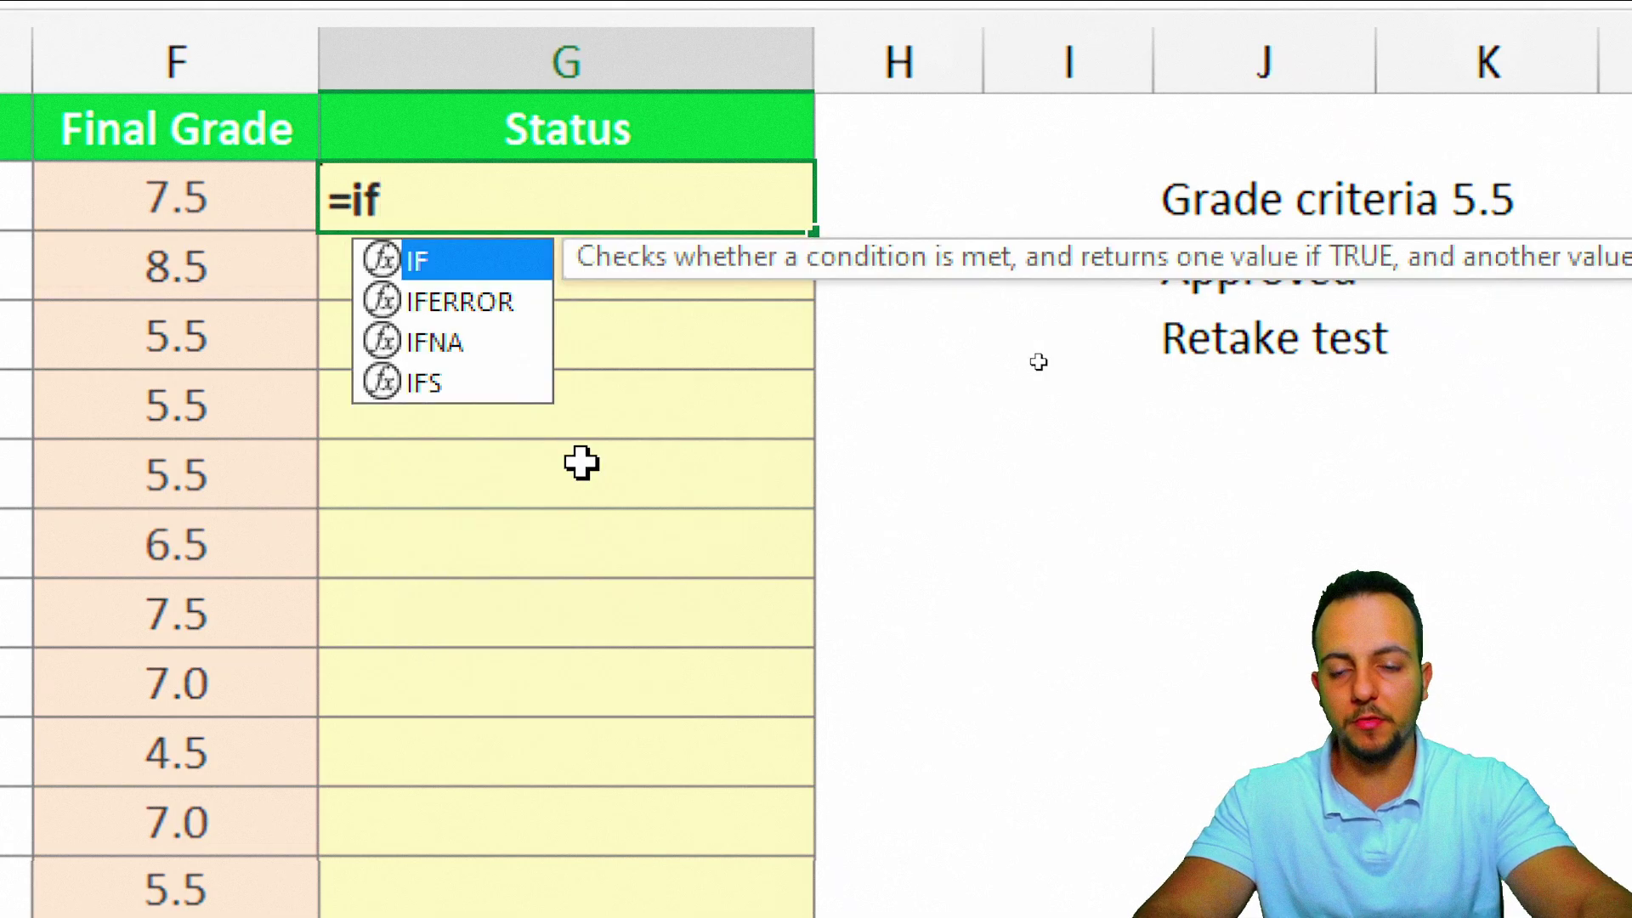
{"action": "left_click", "coordinate": [486, 302]}
{"action": "left_click", "coordinate": [467, 344]}
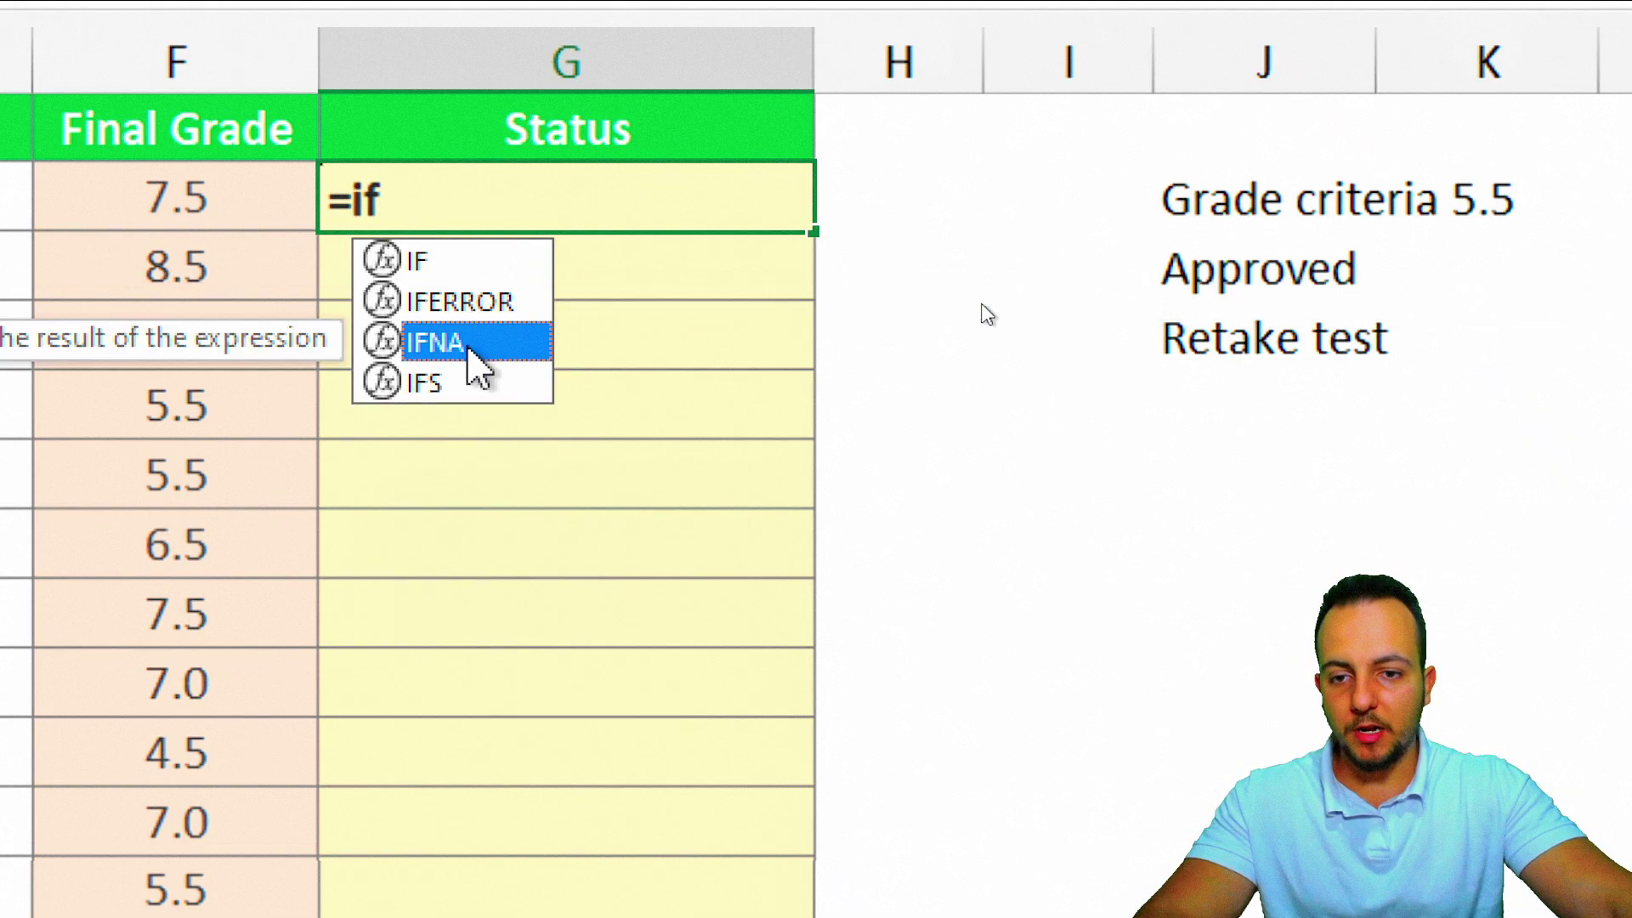
{"action": "left_click", "coordinate": [478, 378]}
{"action": "left_click", "coordinate": [519, 340]}
{"action": "left_click", "coordinate": [510, 302]}
{"action": "left_click", "coordinate": [429, 260]}
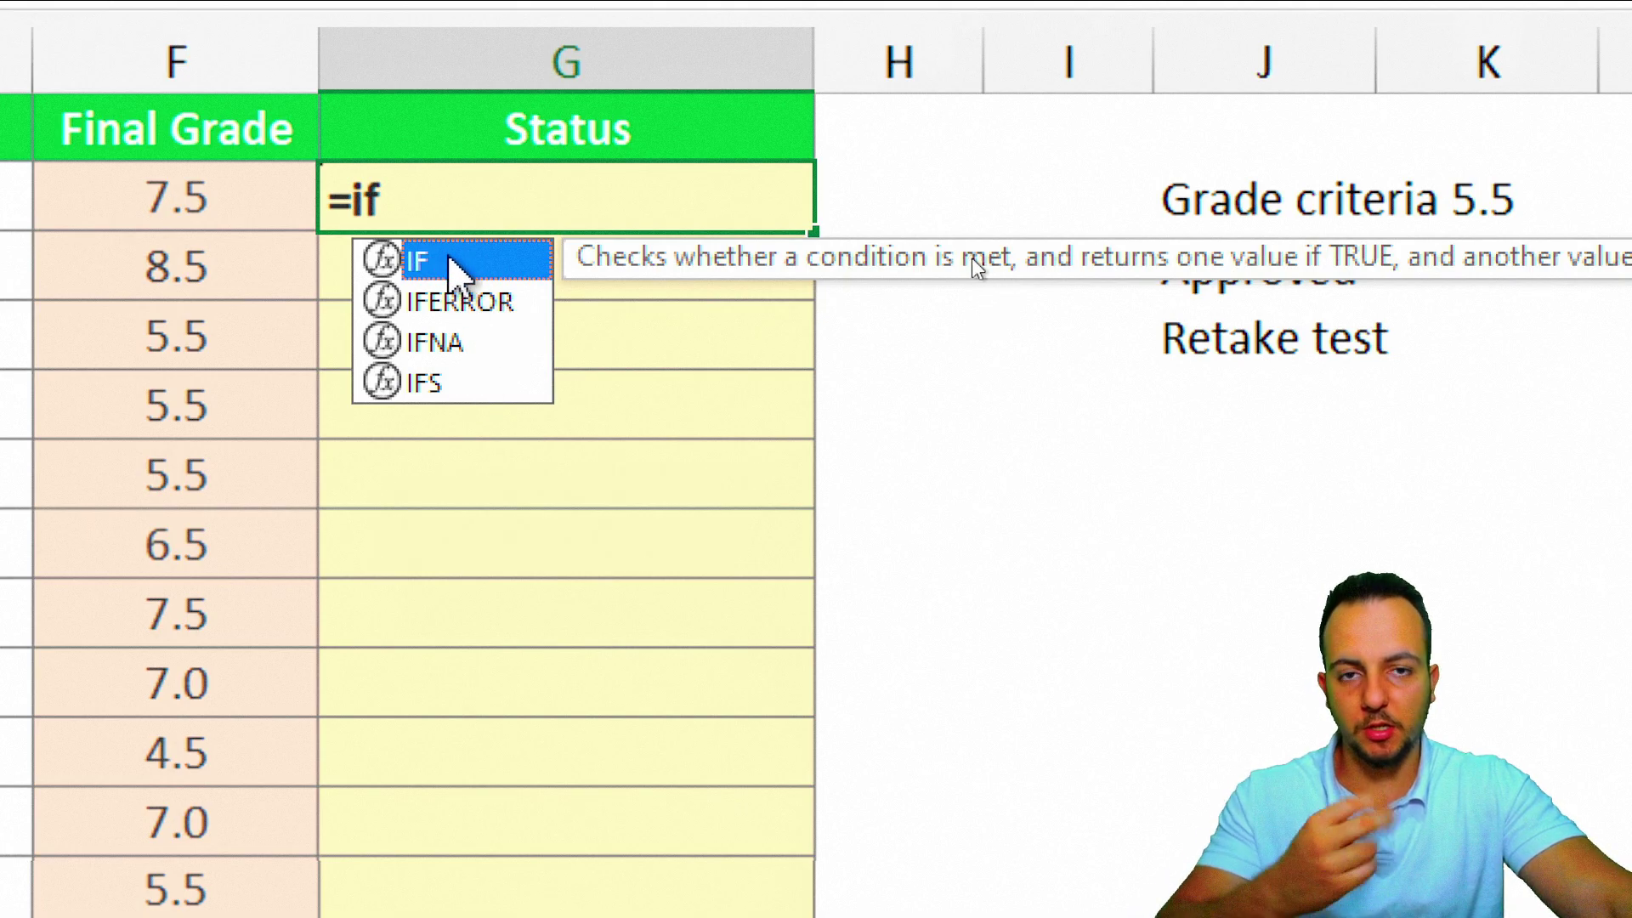
{"action": "double_click", "coordinate": [449, 259]}
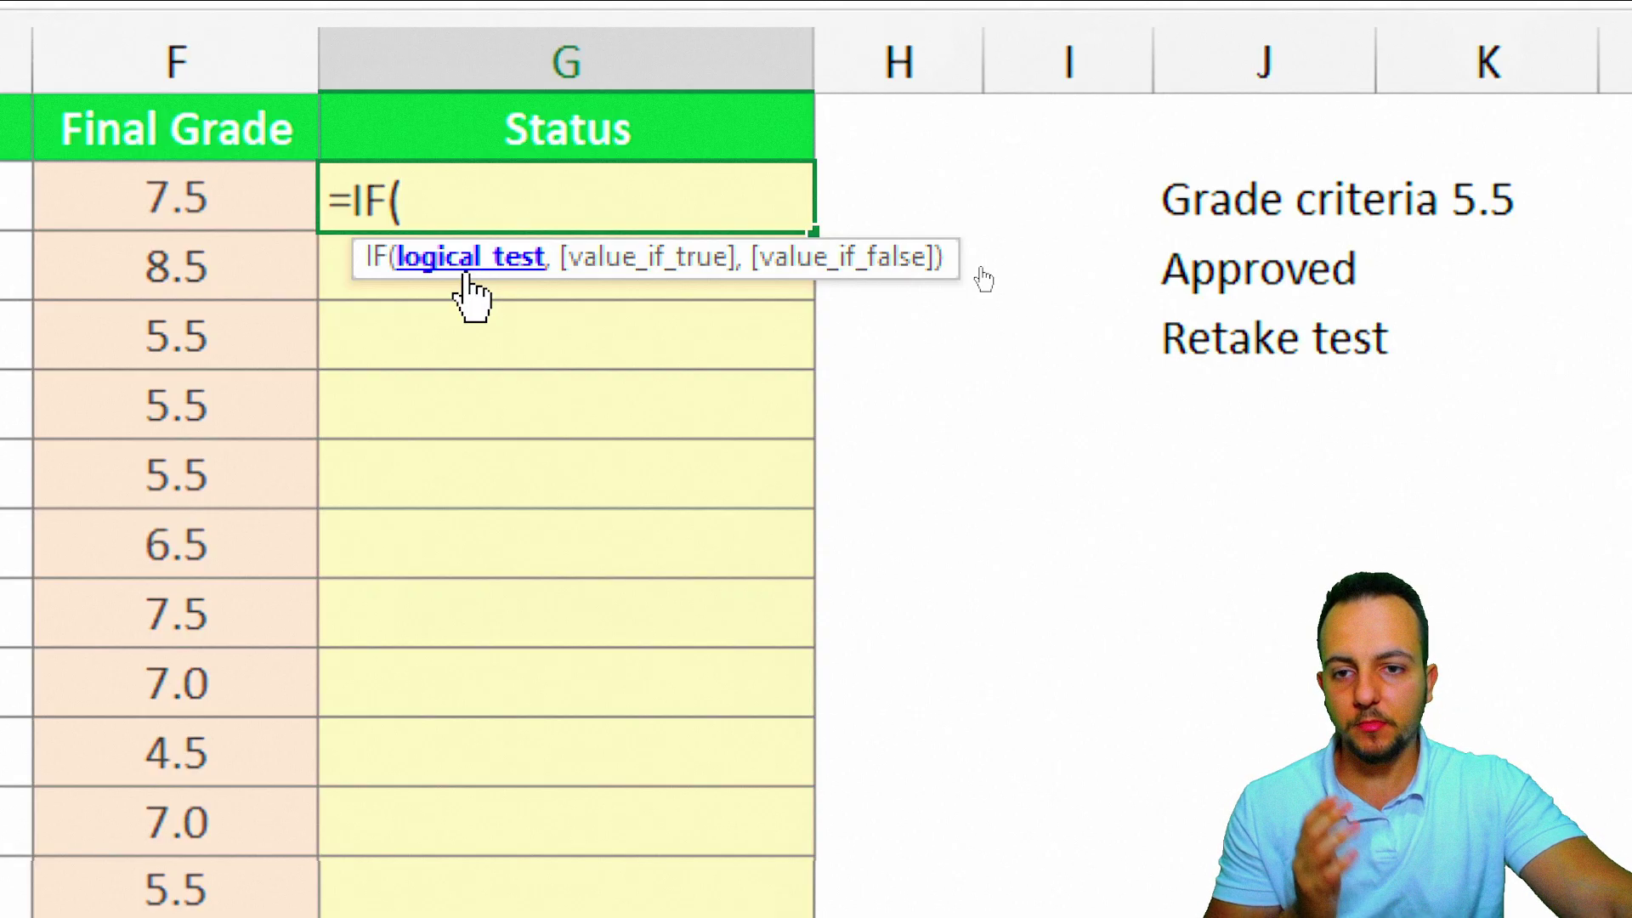
{"action": "left_click", "coordinate": [245, 196]}
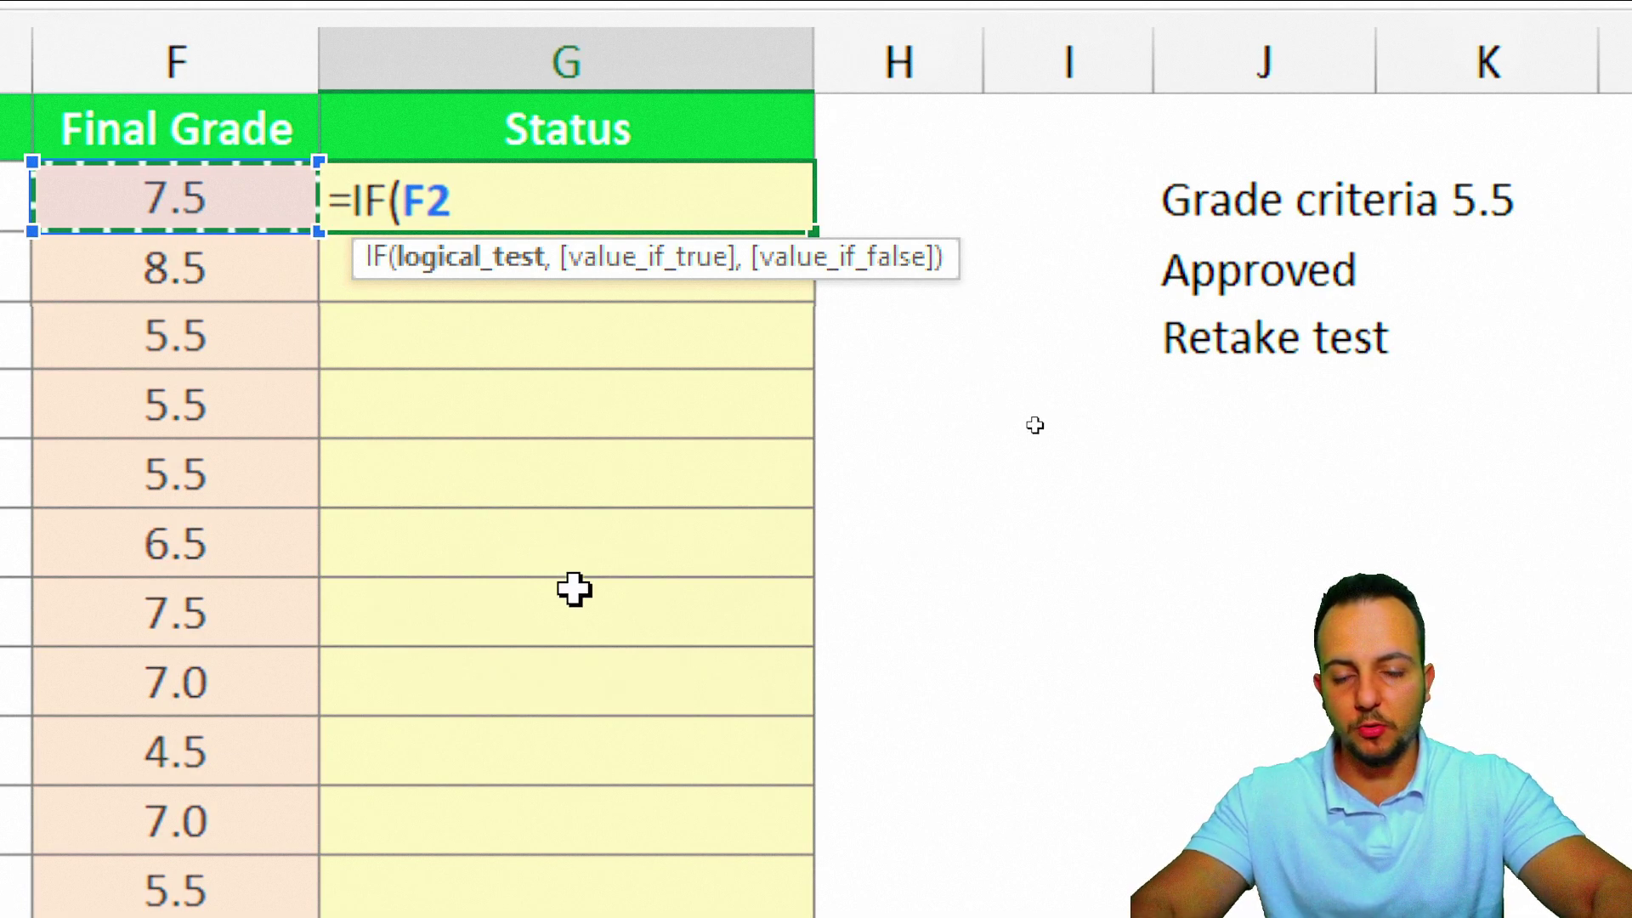
{"action": "type", "text": ">5.5"}
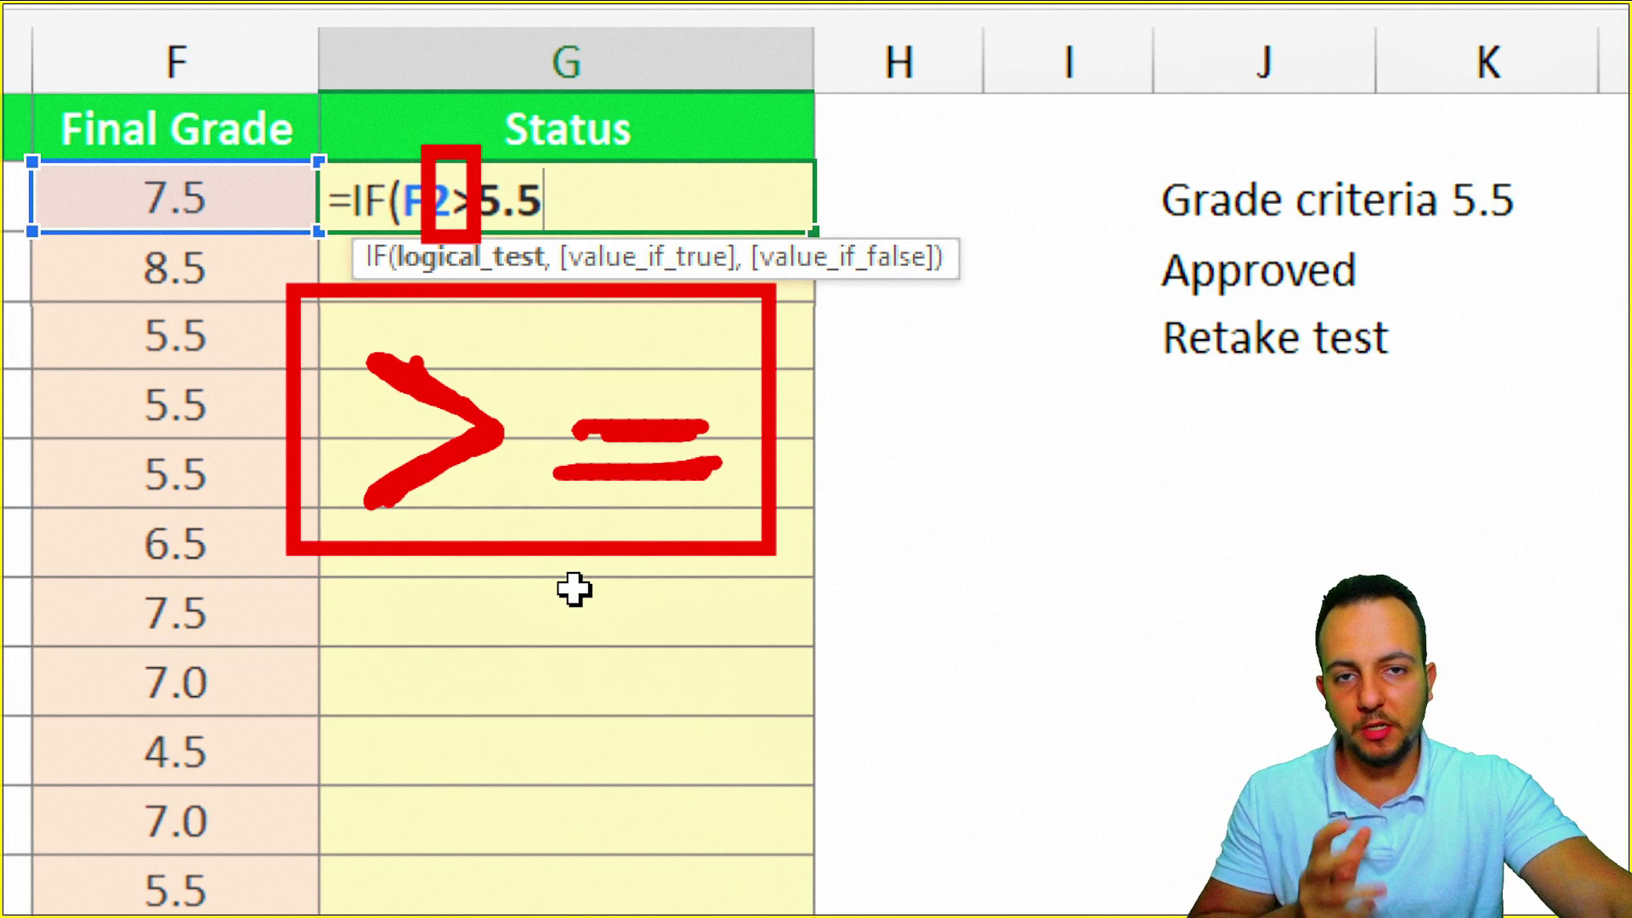
{"action": "key", "text": "BackSpace"}
{"action": "key", "text": "BackSpace"}
{"action": "key", "text": "BackSpace"}
{"action": "key", "text": "BackSpace"}
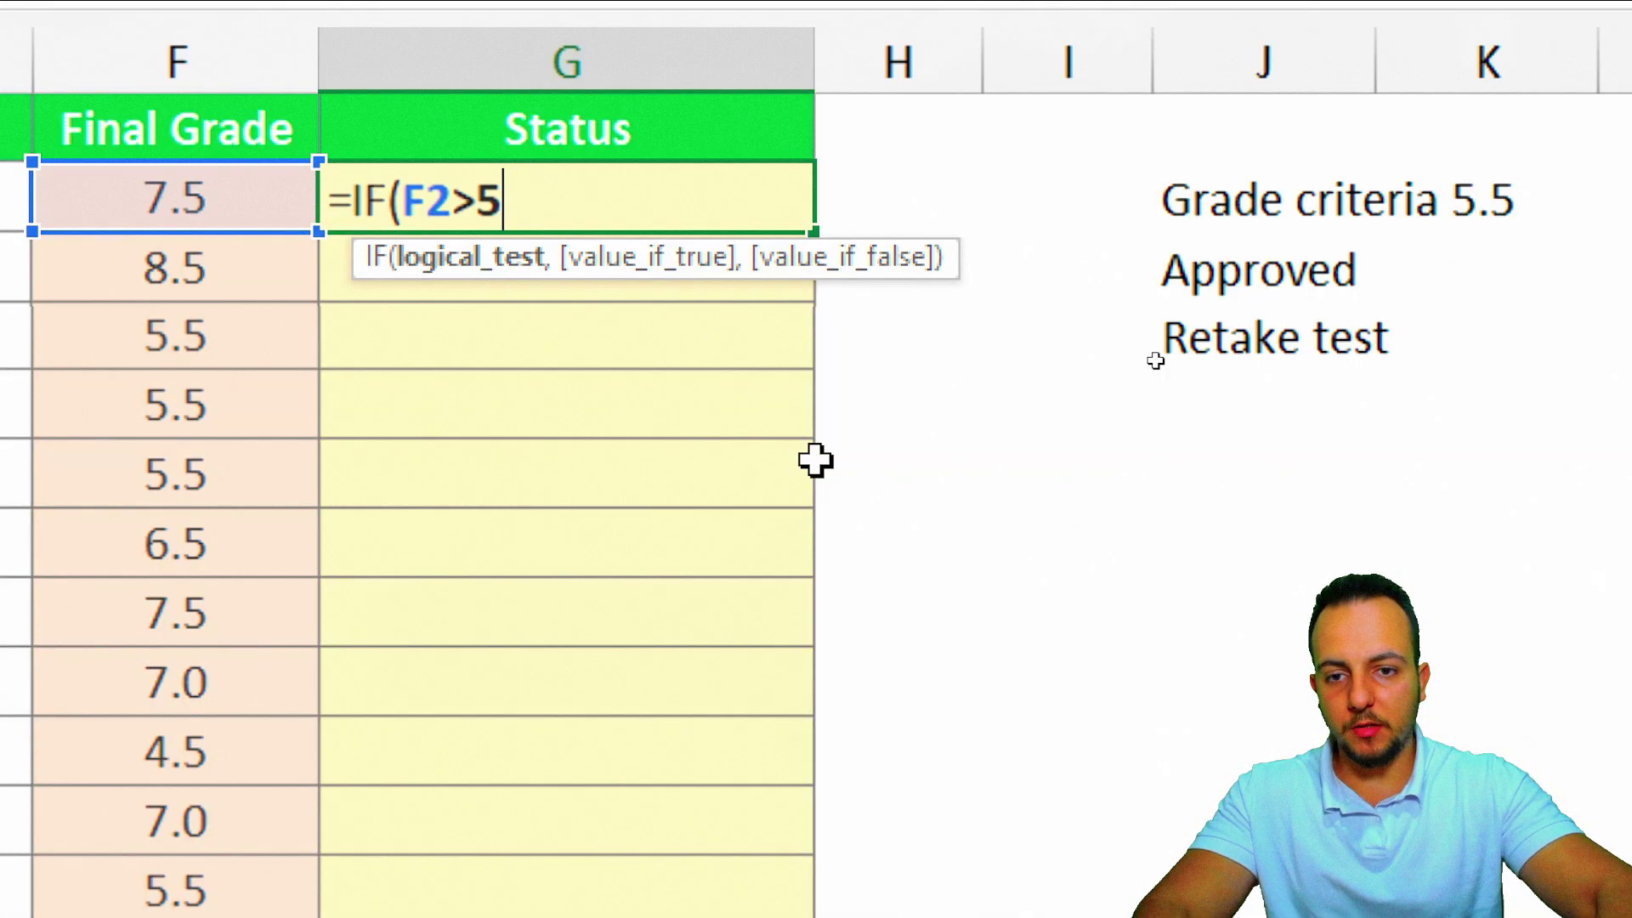
{"action": "left_click", "coordinate": [266, 255]}
{"action": "left_click", "coordinate": [268, 215]}
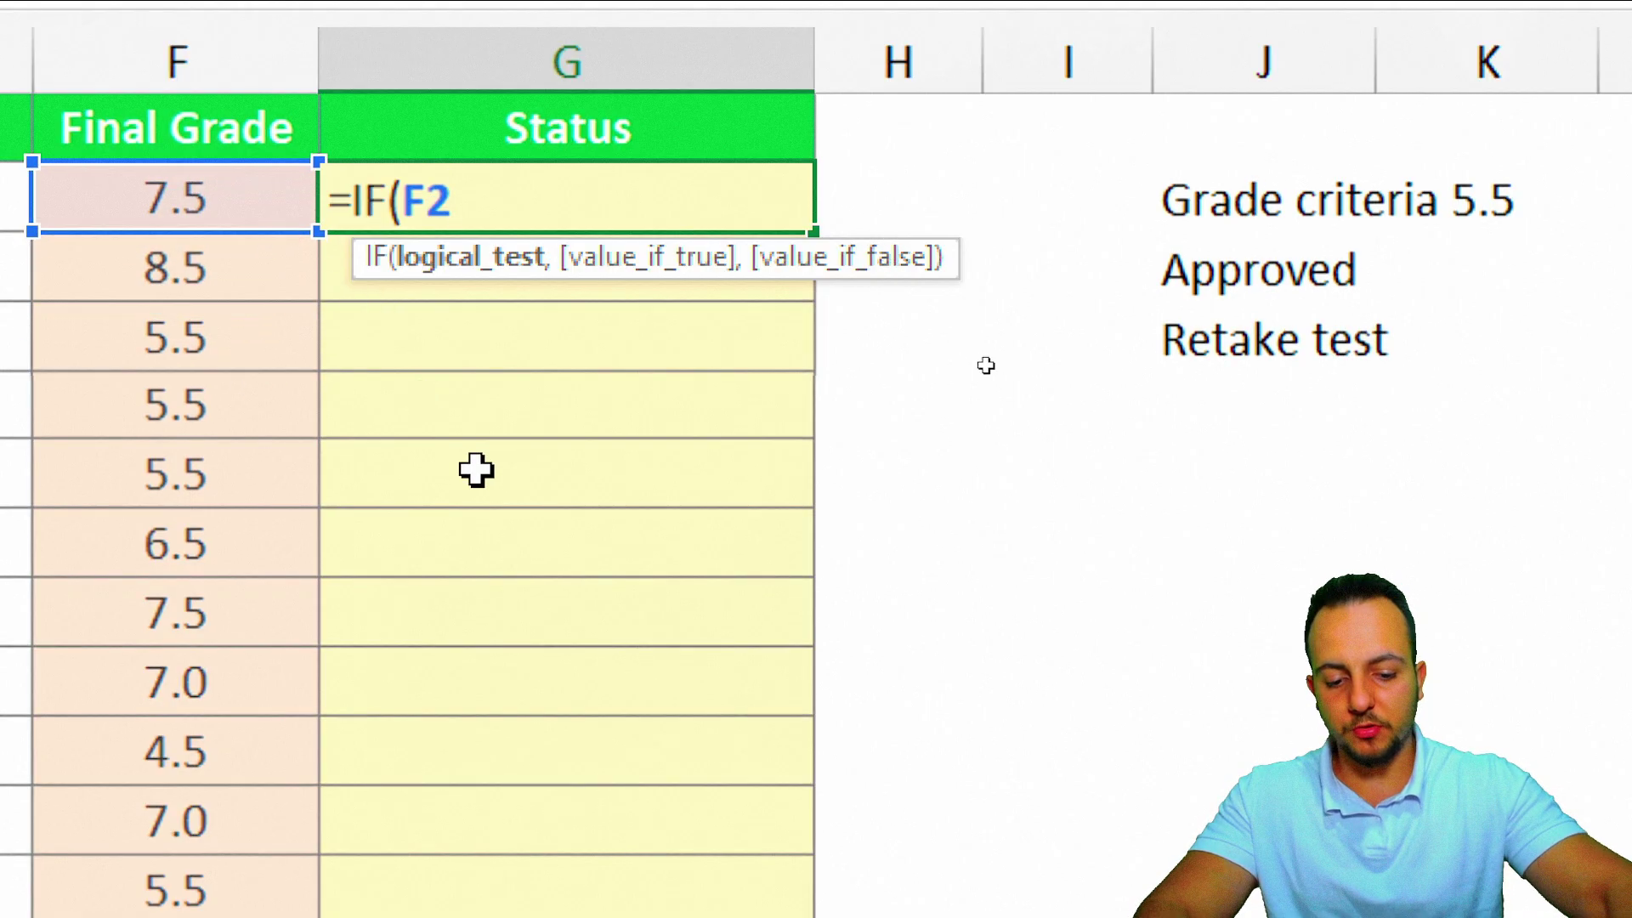
Step: Complete the logical test of the IF formula as F2>=5.5 and continue to the value-if-true argument
{"action": "type", "text": ">=5"}
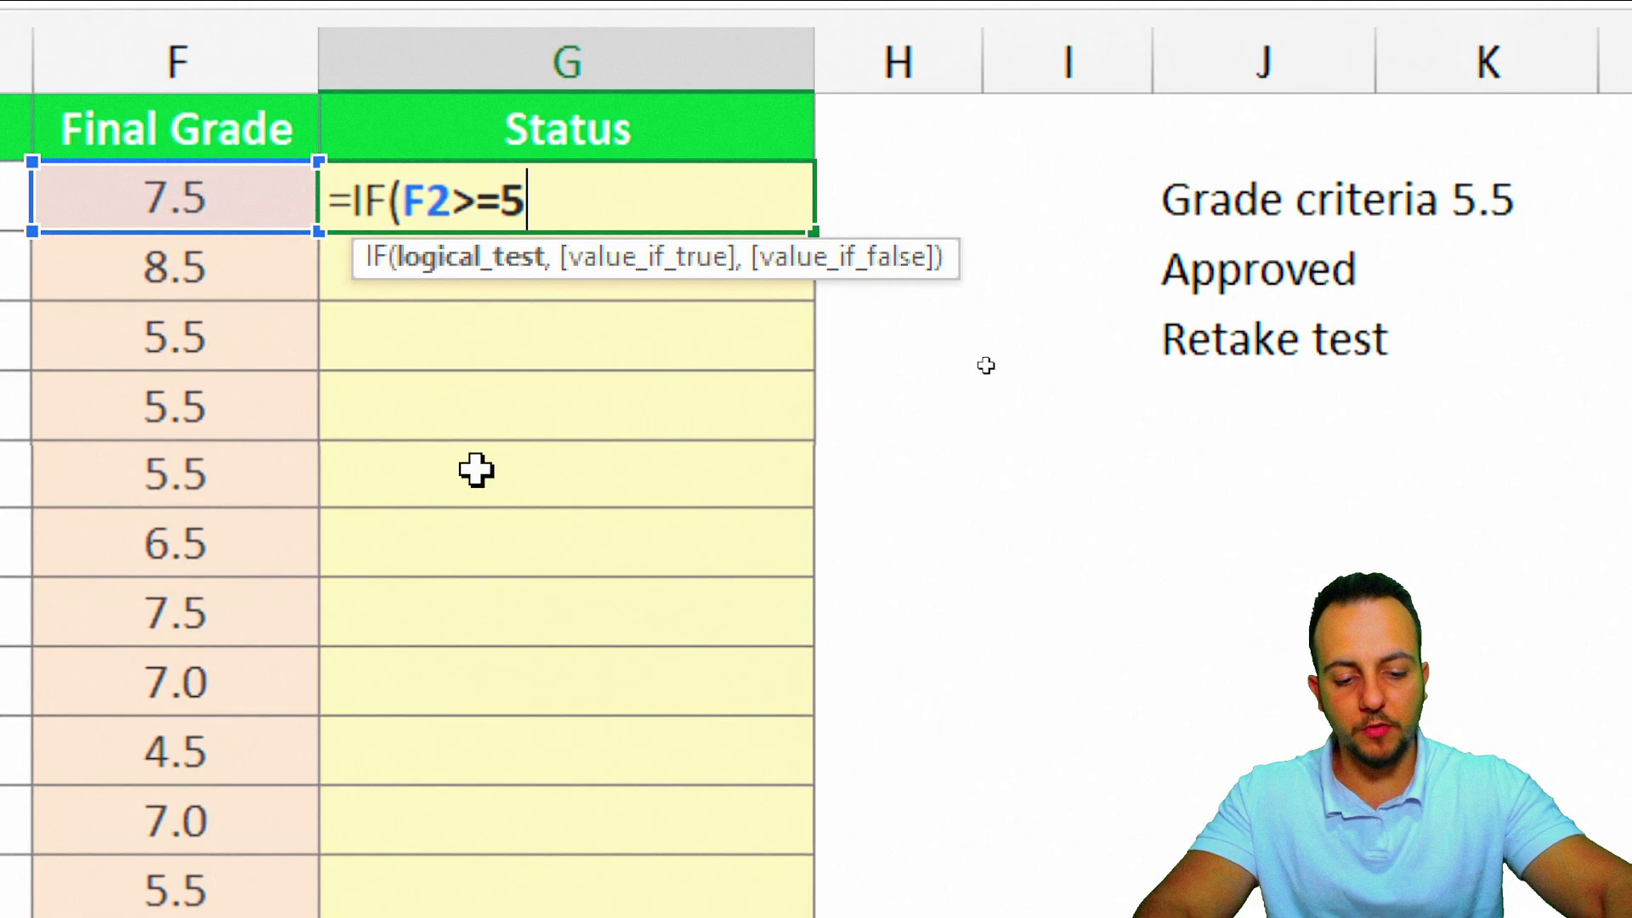
{"action": "type", "text": ".5"}
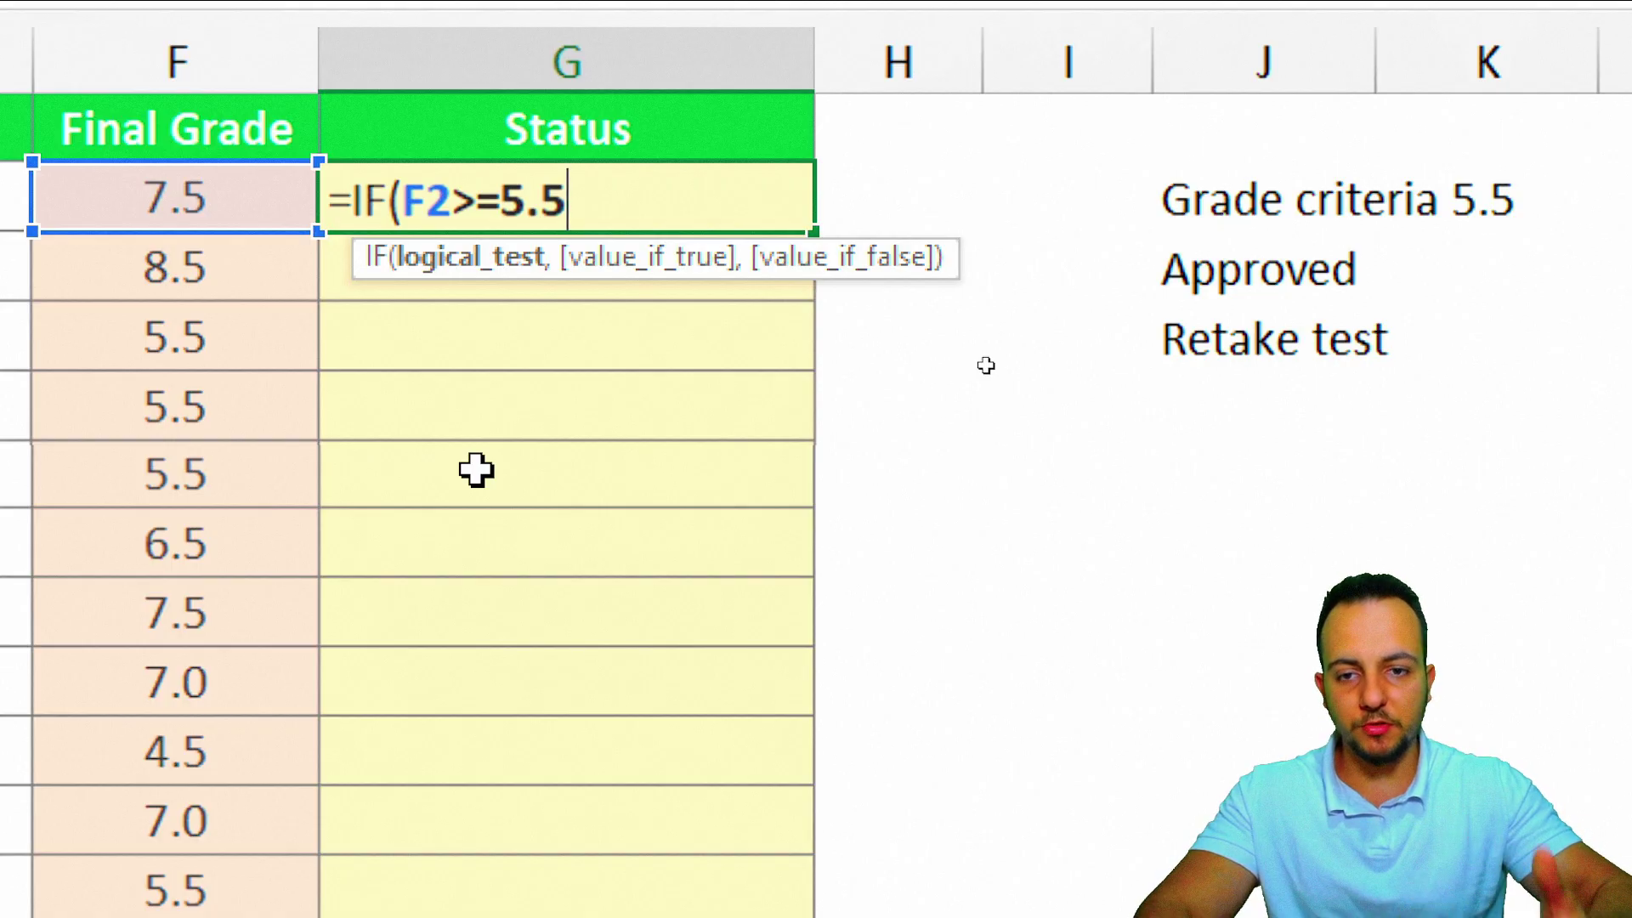
{"action": "type", "text": ","}
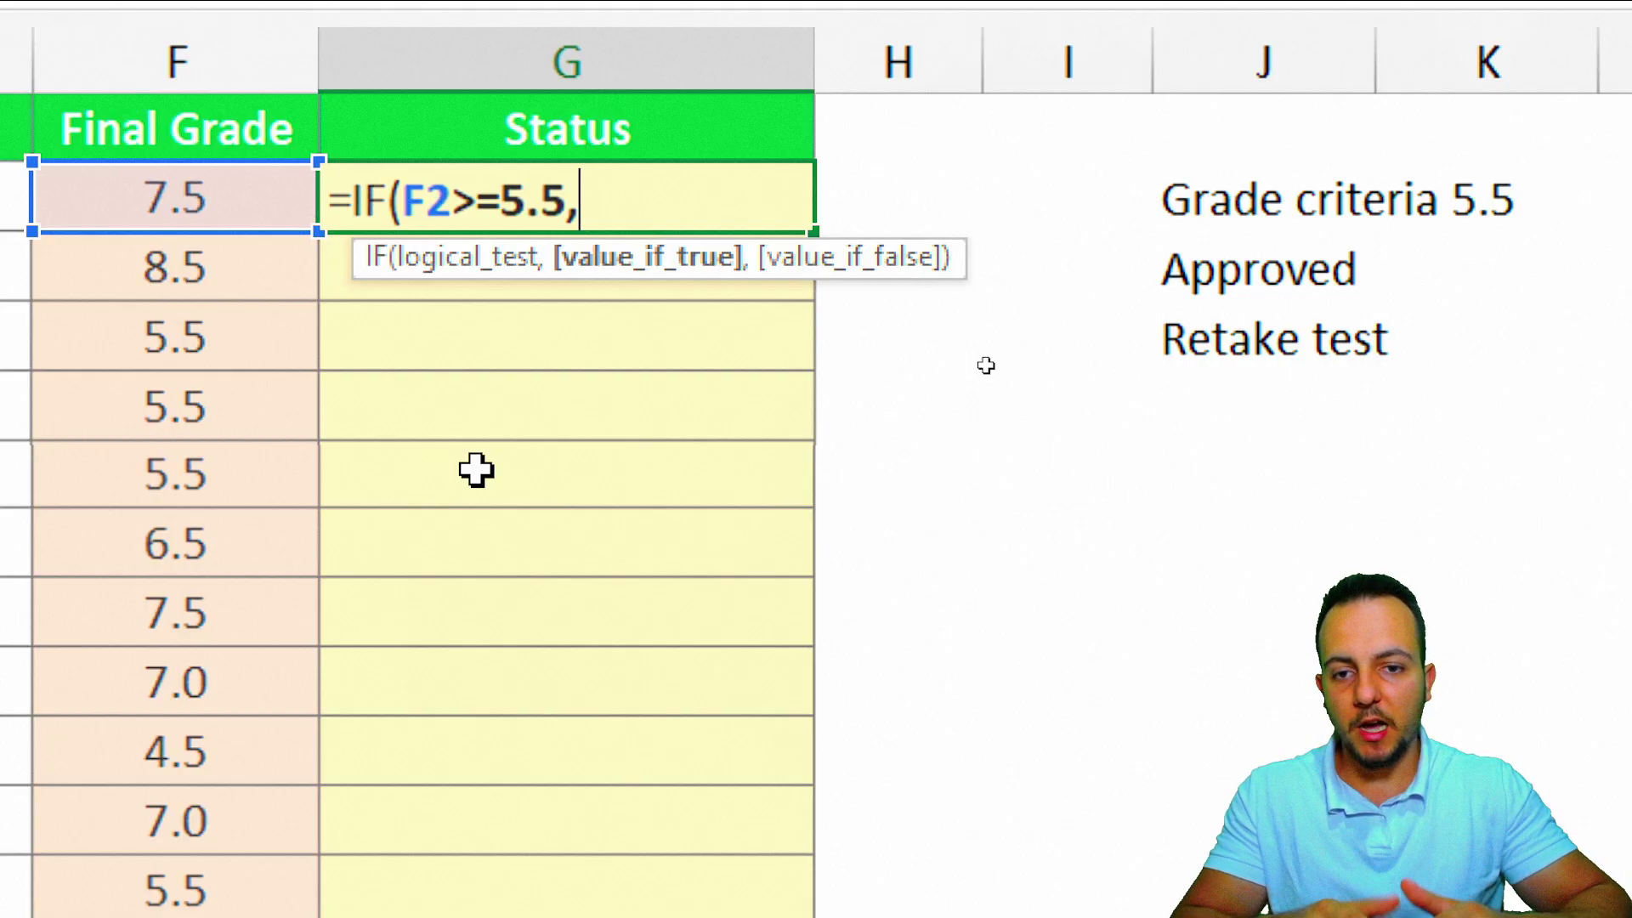
Step: Complete the IF formula in G2 with "Approved" as the value if true and "Retake test" as the value if false
{"action": "type", "text": "\"Approved\""}
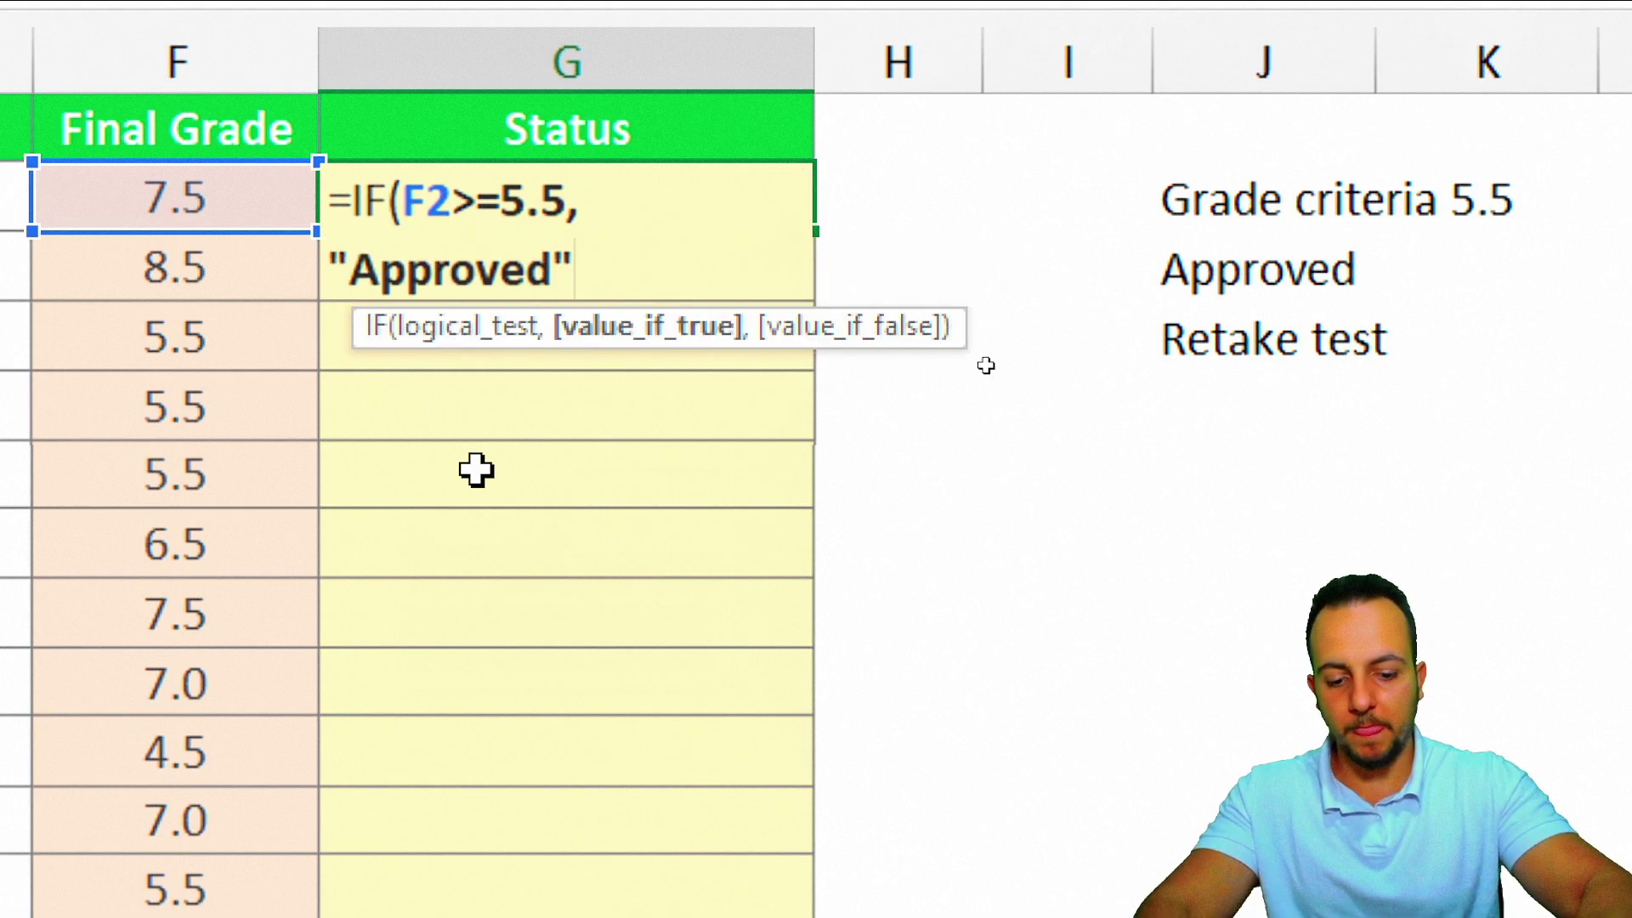
{"action": "type", "text": ","}
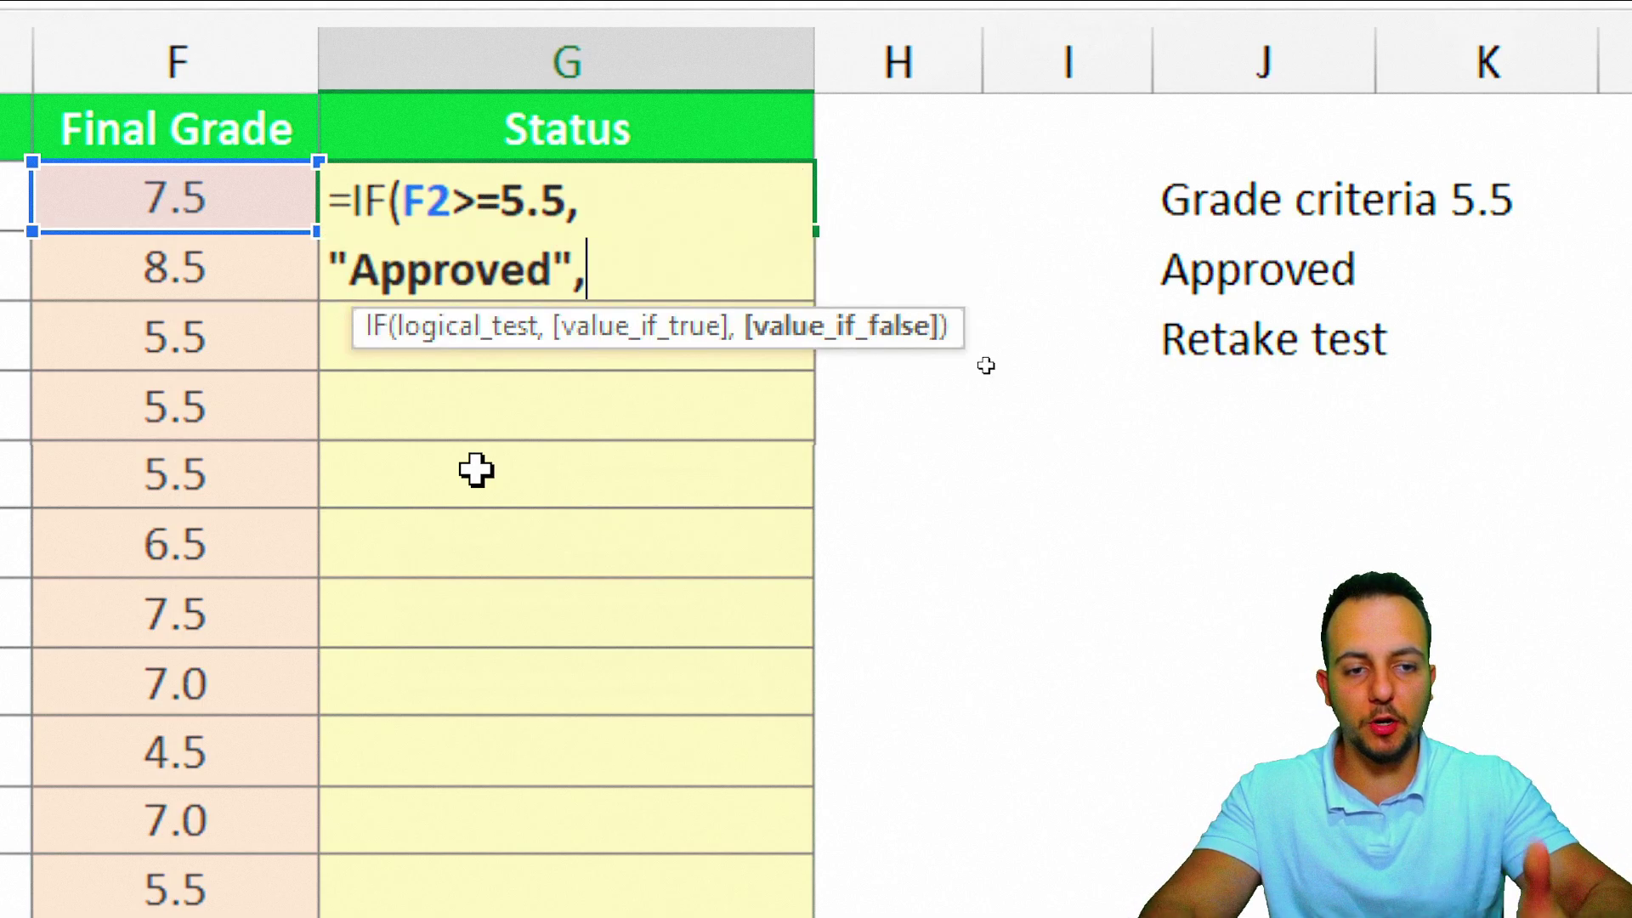
{"action": "type", "text": "\""}
{"action": "type", "text": "Reta"}
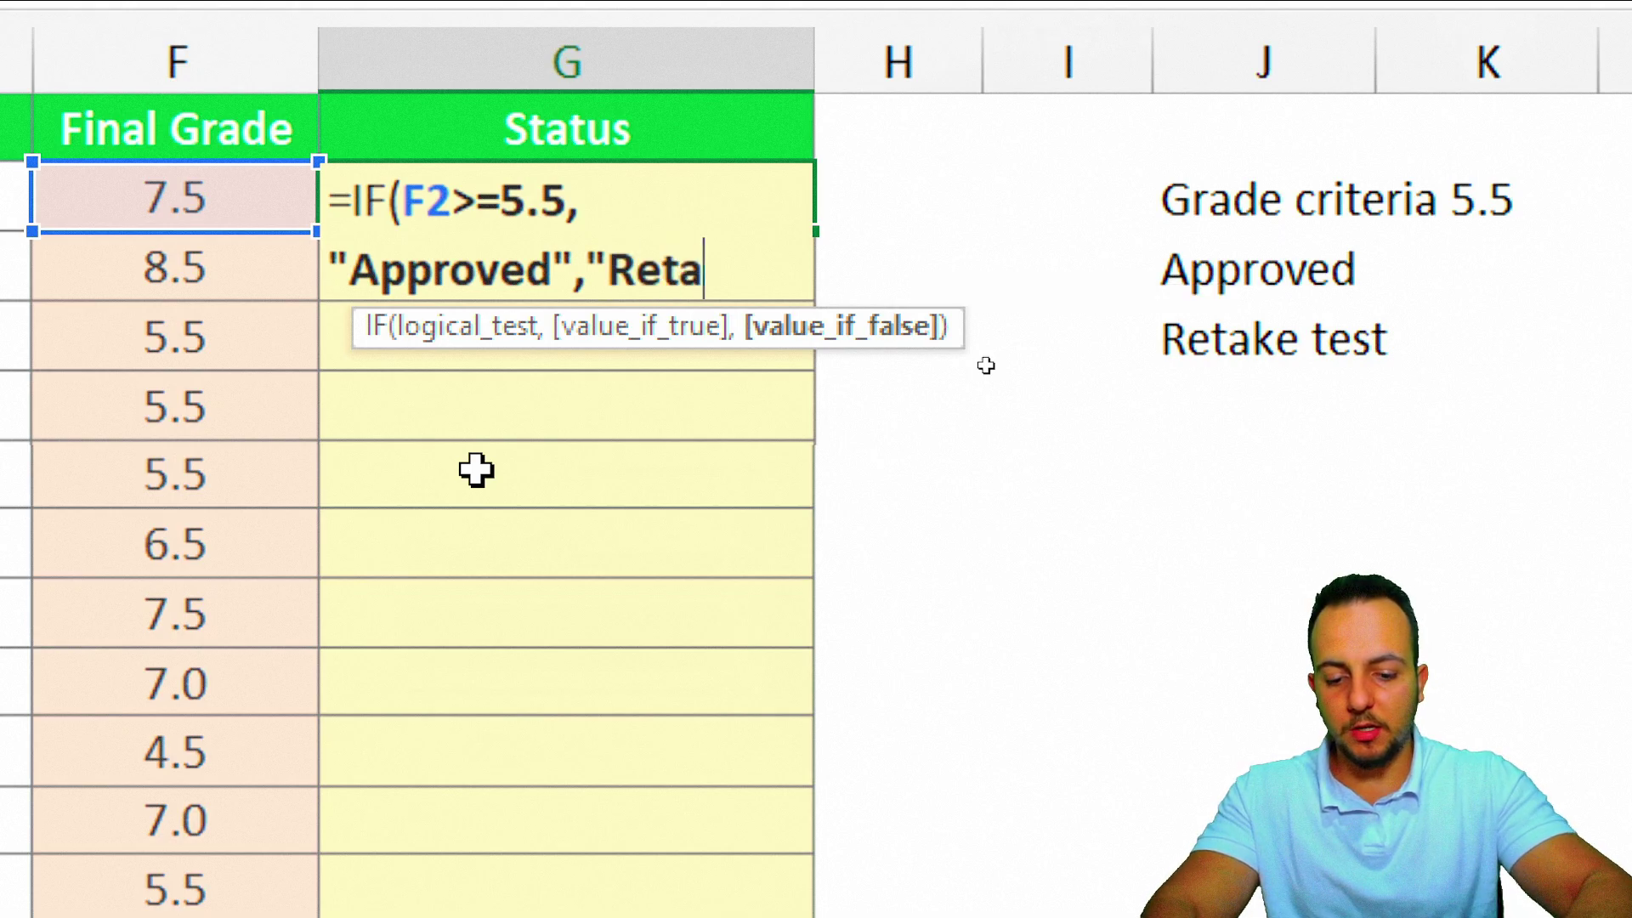
{"action": "type", "text": "ke test"}
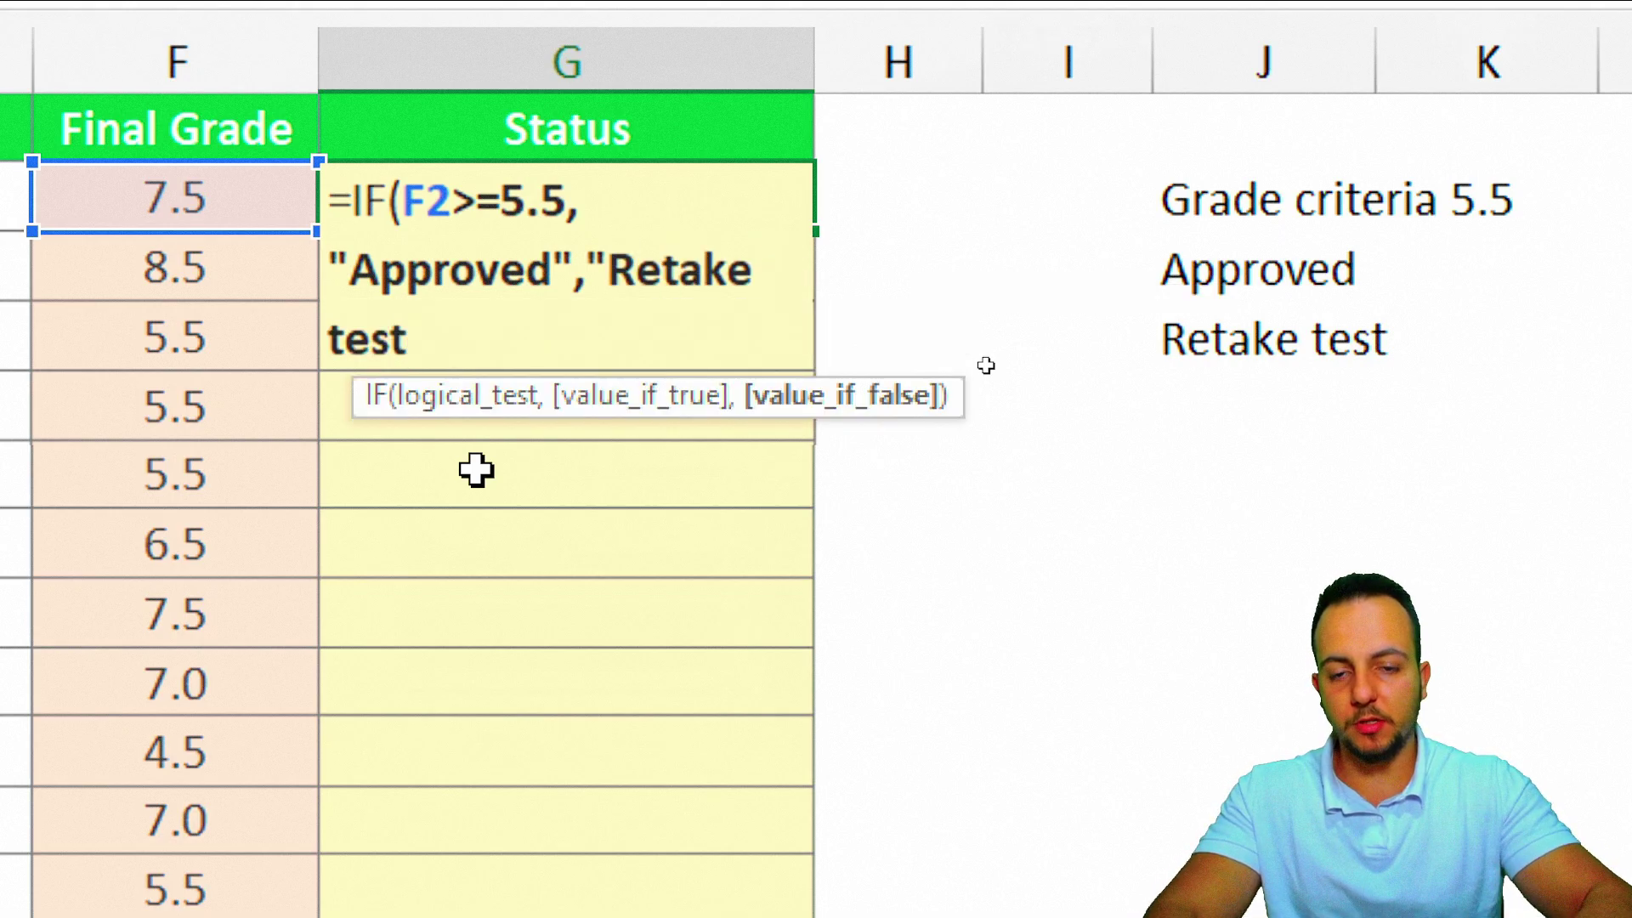
{"action": "type", "text": "\""}
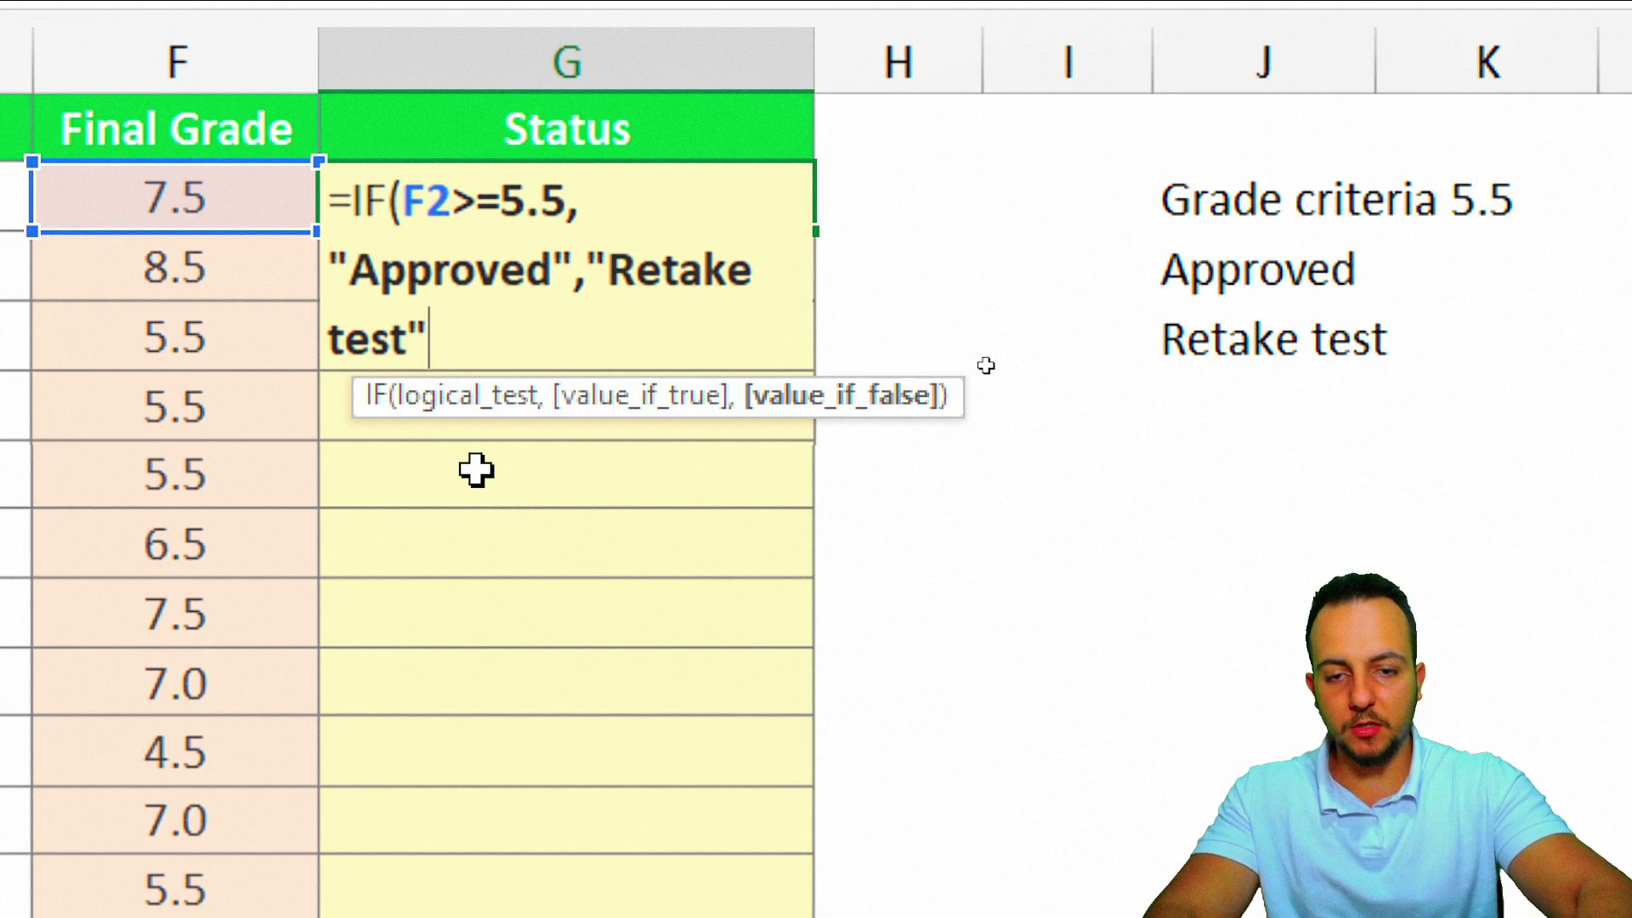
{"action": "type", "text": ")"}
{"action": "key", "text": "Return"}
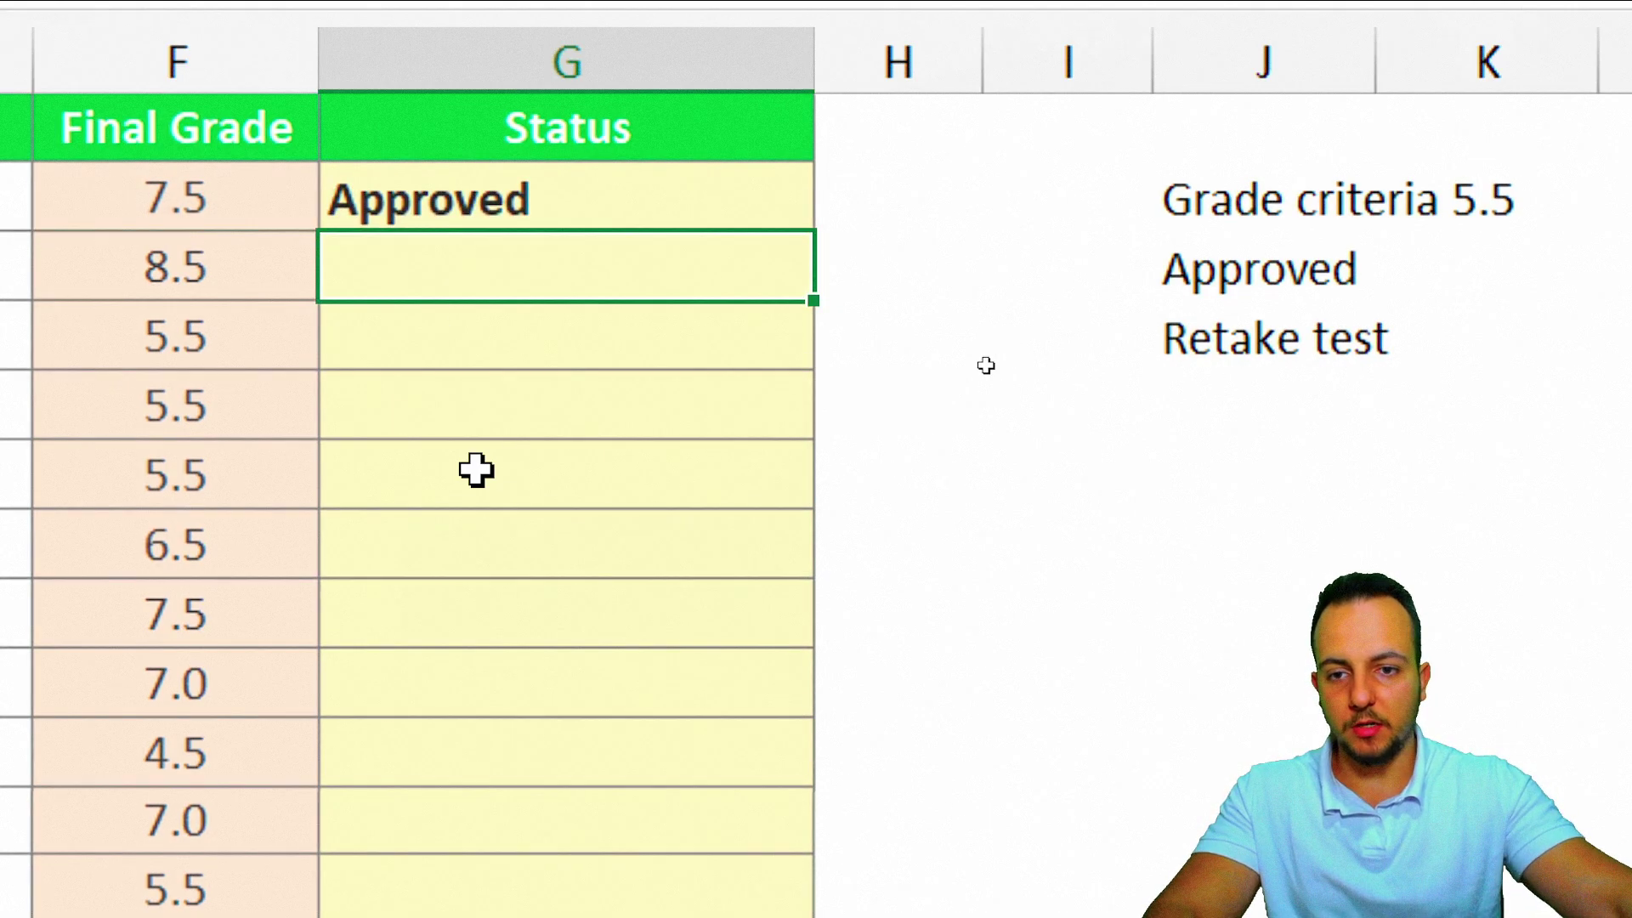
Step: Fill the IF formula from G2 down the Status column to the last student in row 17
{"action": "left_click", "coordinate": [680, 208]}
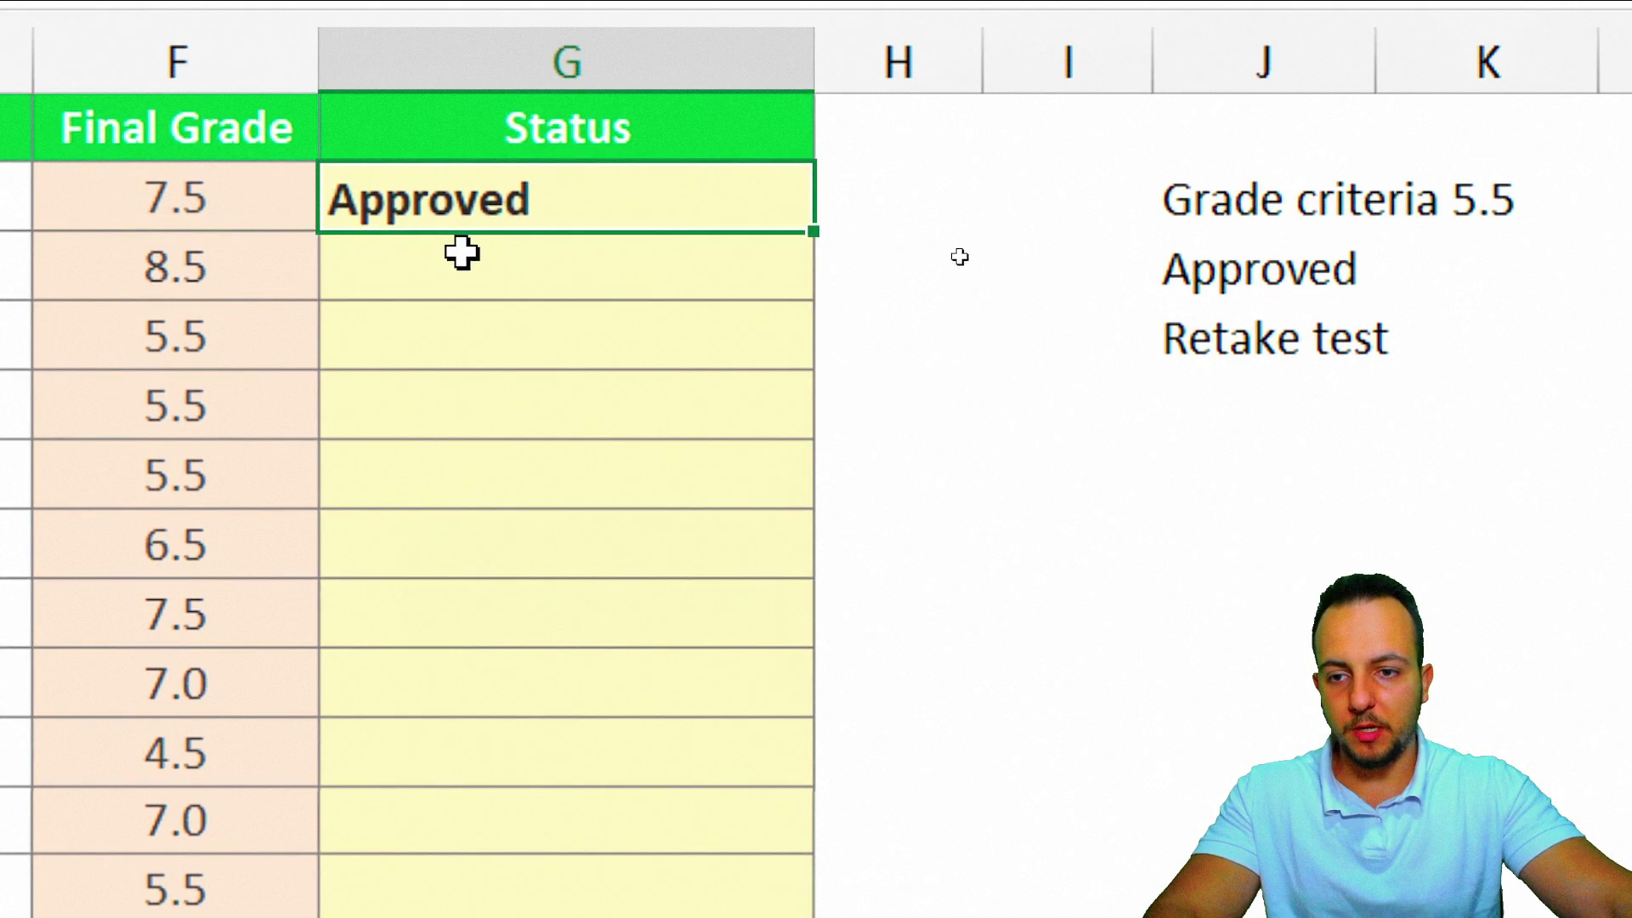
{"action": "key", "text": "shift+space"}
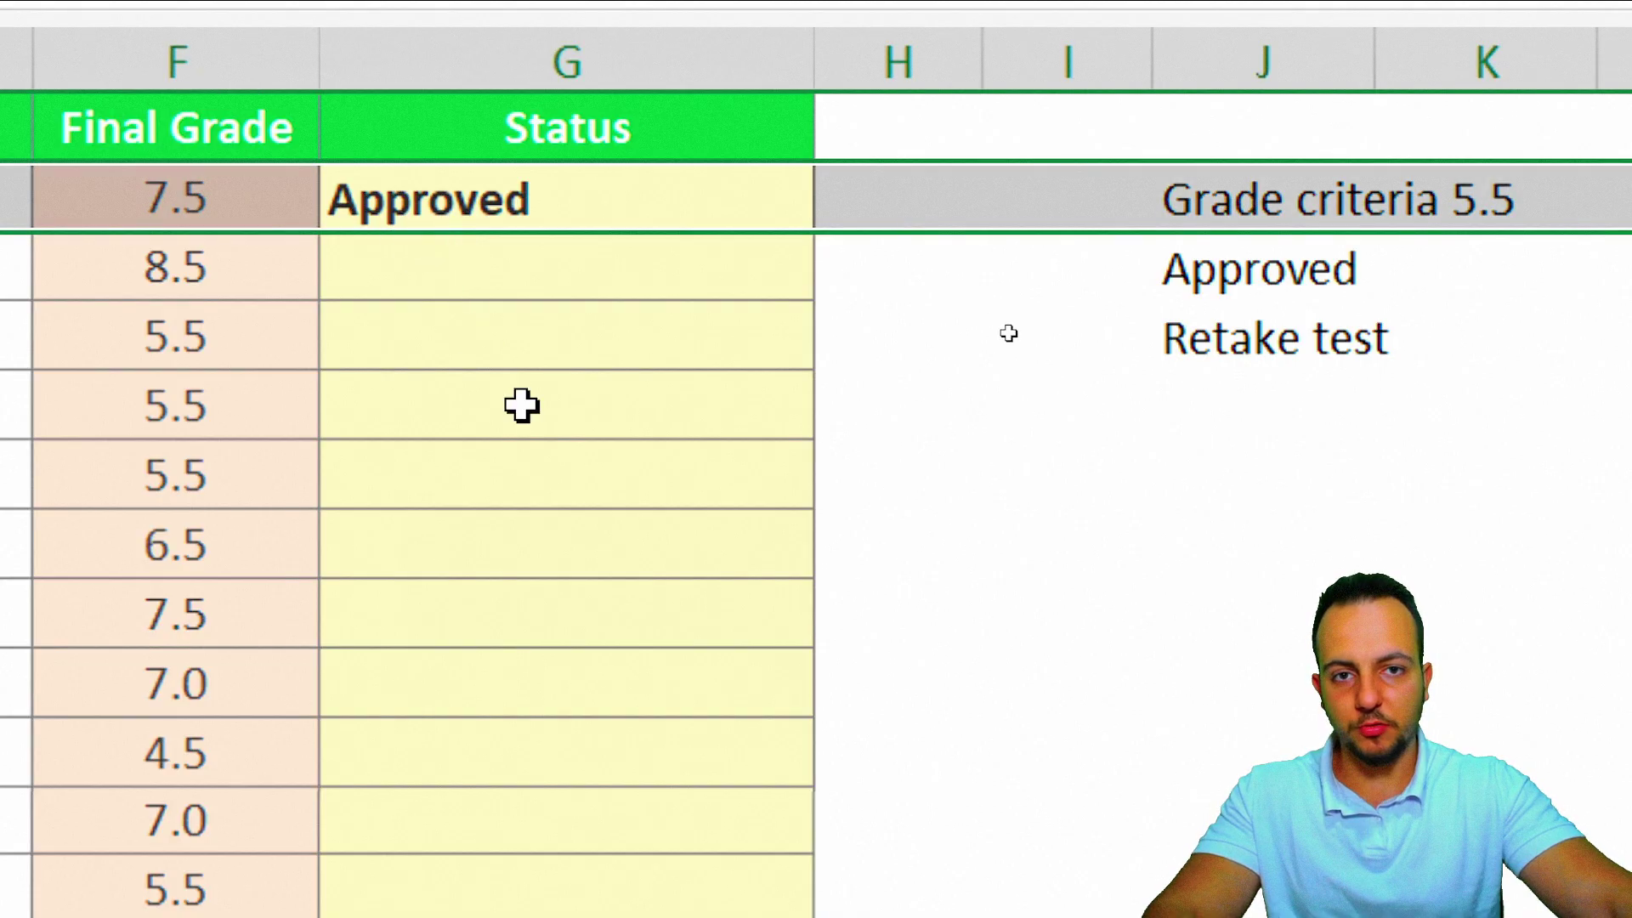
{"action": "left_click", "coordinate": [692, 200]}
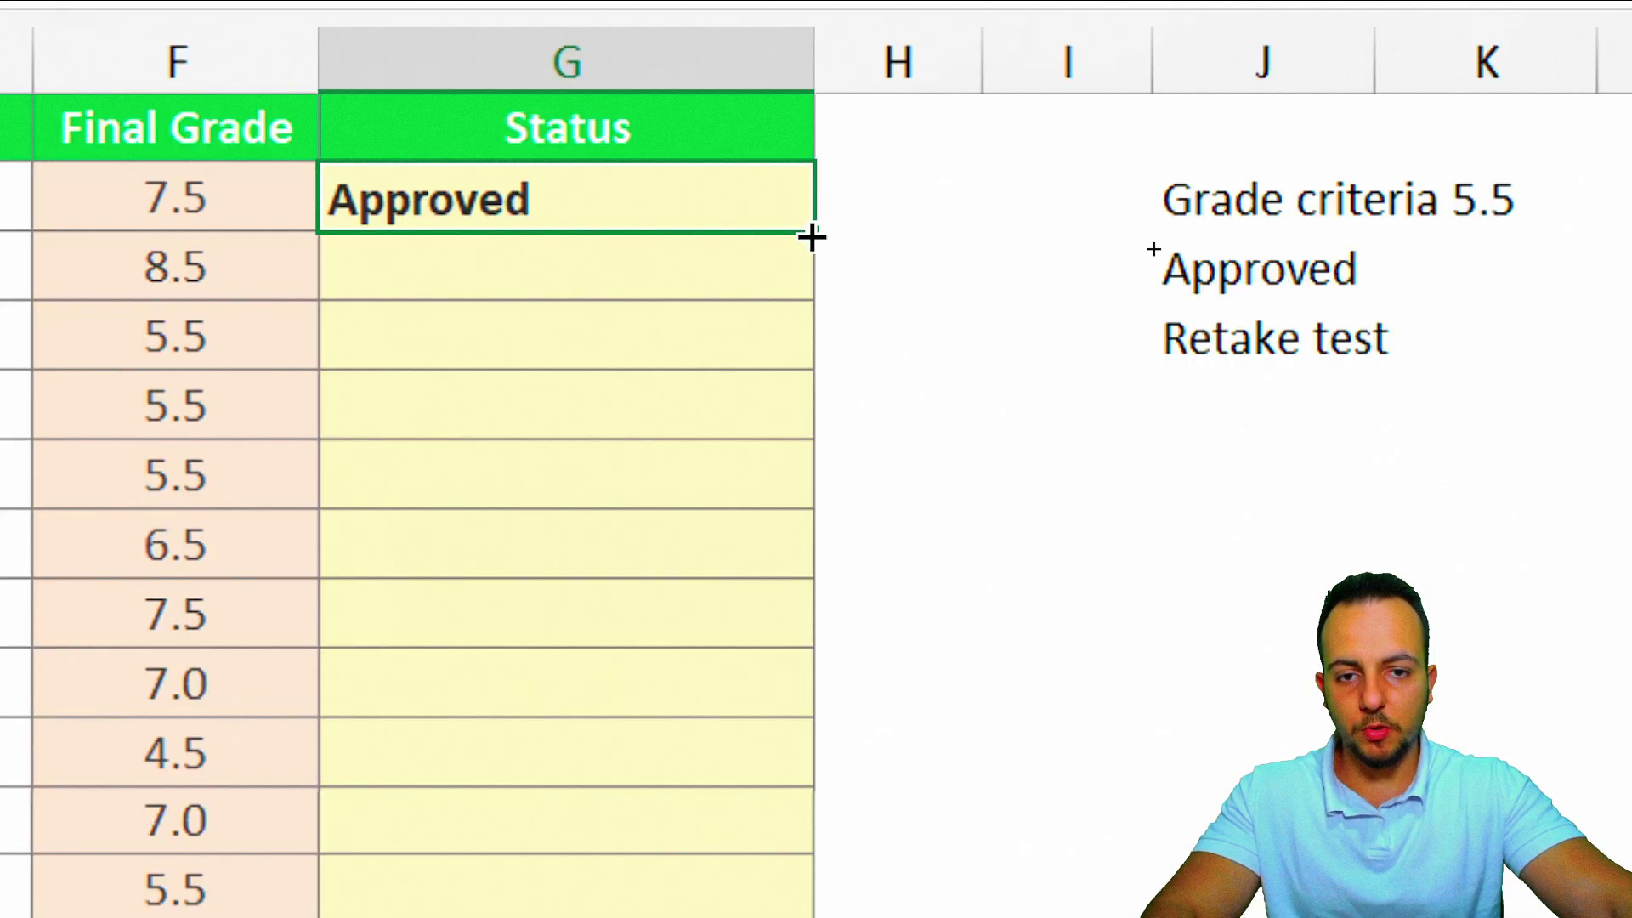
{"action": "left_click_drag", "start_coordinate": [809, 236], "coordinate": [759, 783]}
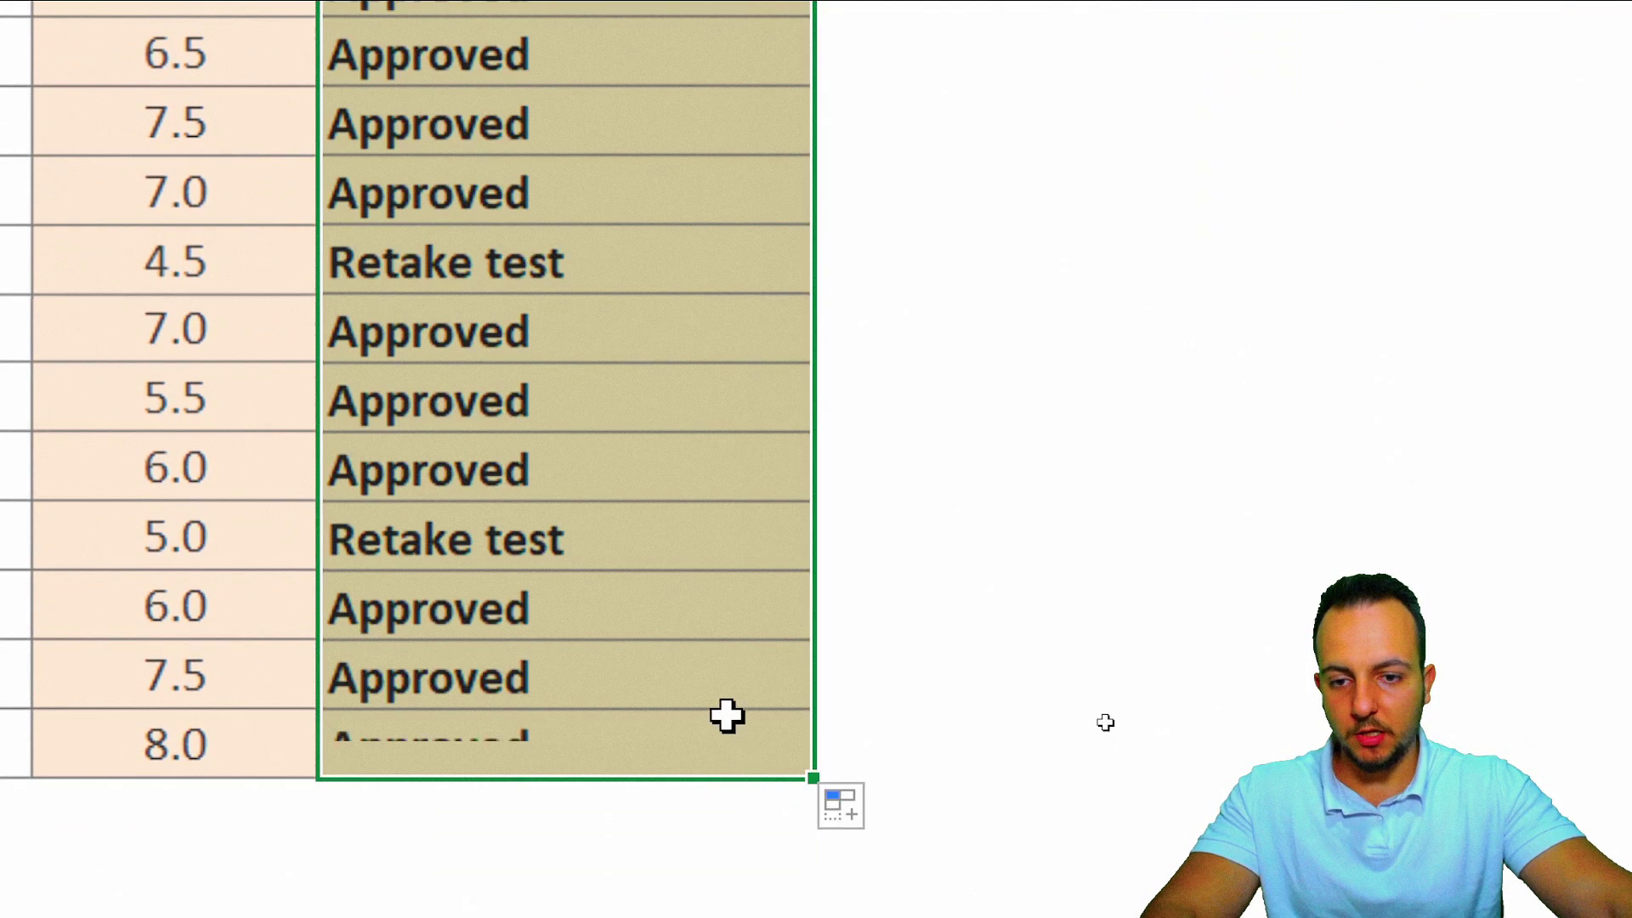
{"action": "scroll", "coordinate": [714, 105], "scroll_direction": "up", "scroll_amount": 5}
{"action": "scroll", "coordinate": [528, 722], "scroll_direction": "down", "scroll_amount": 3}
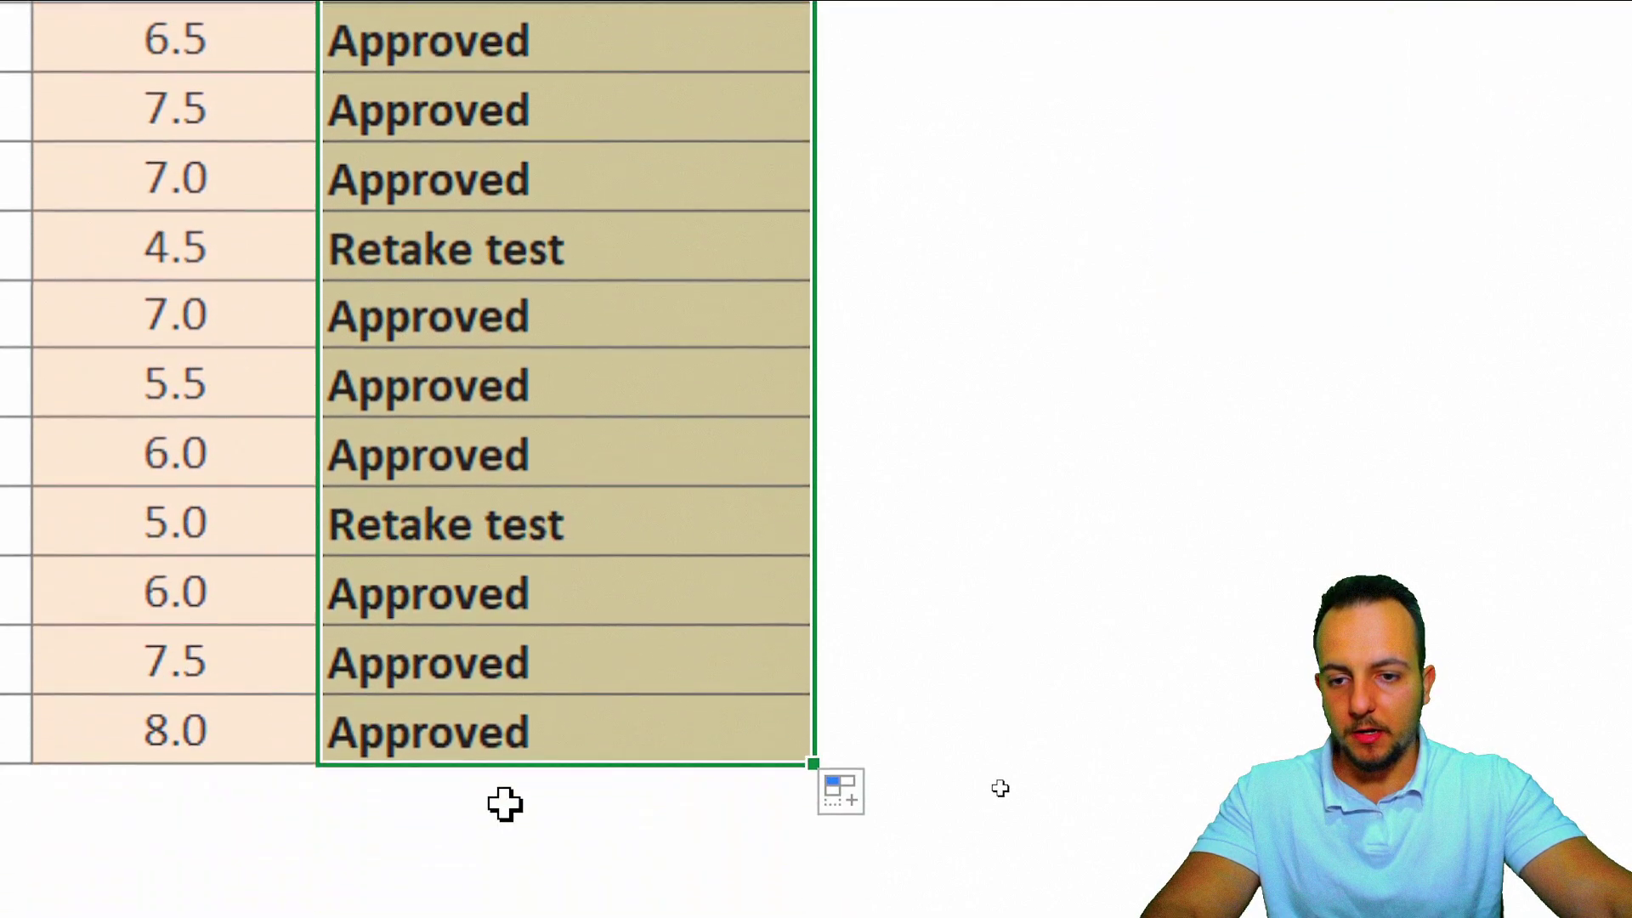
Step: Examine the Retake test rows against their final grades, and review the IF formula in G2
{"action": "left_click", "coordinate": [625, 259]}
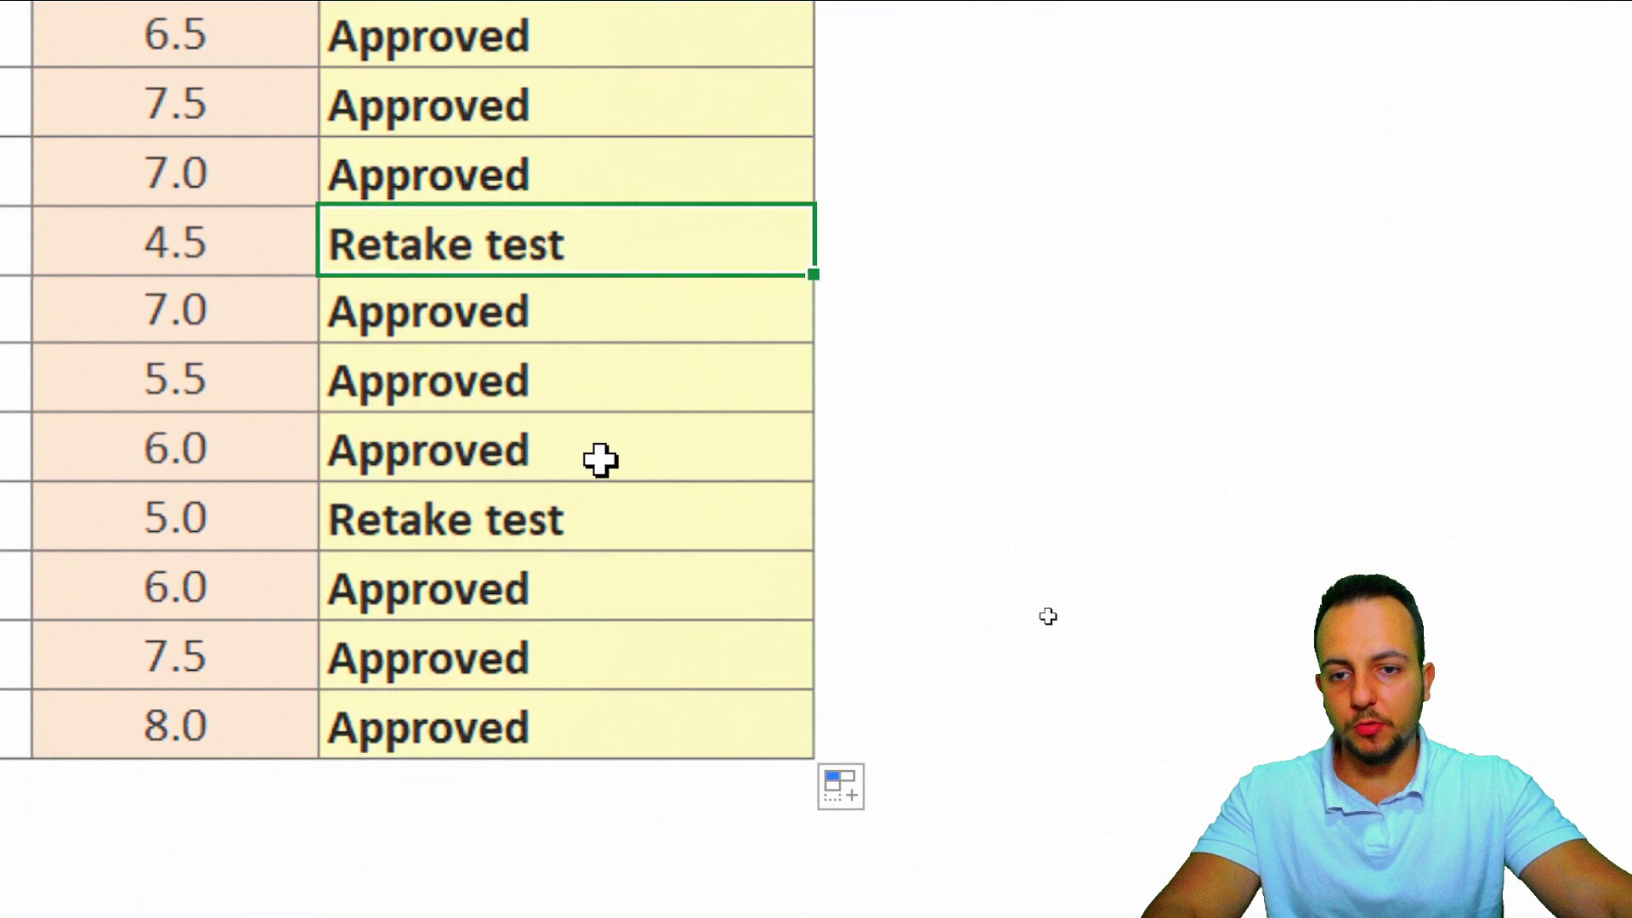
{"action": "key", "text": "shift+space"}
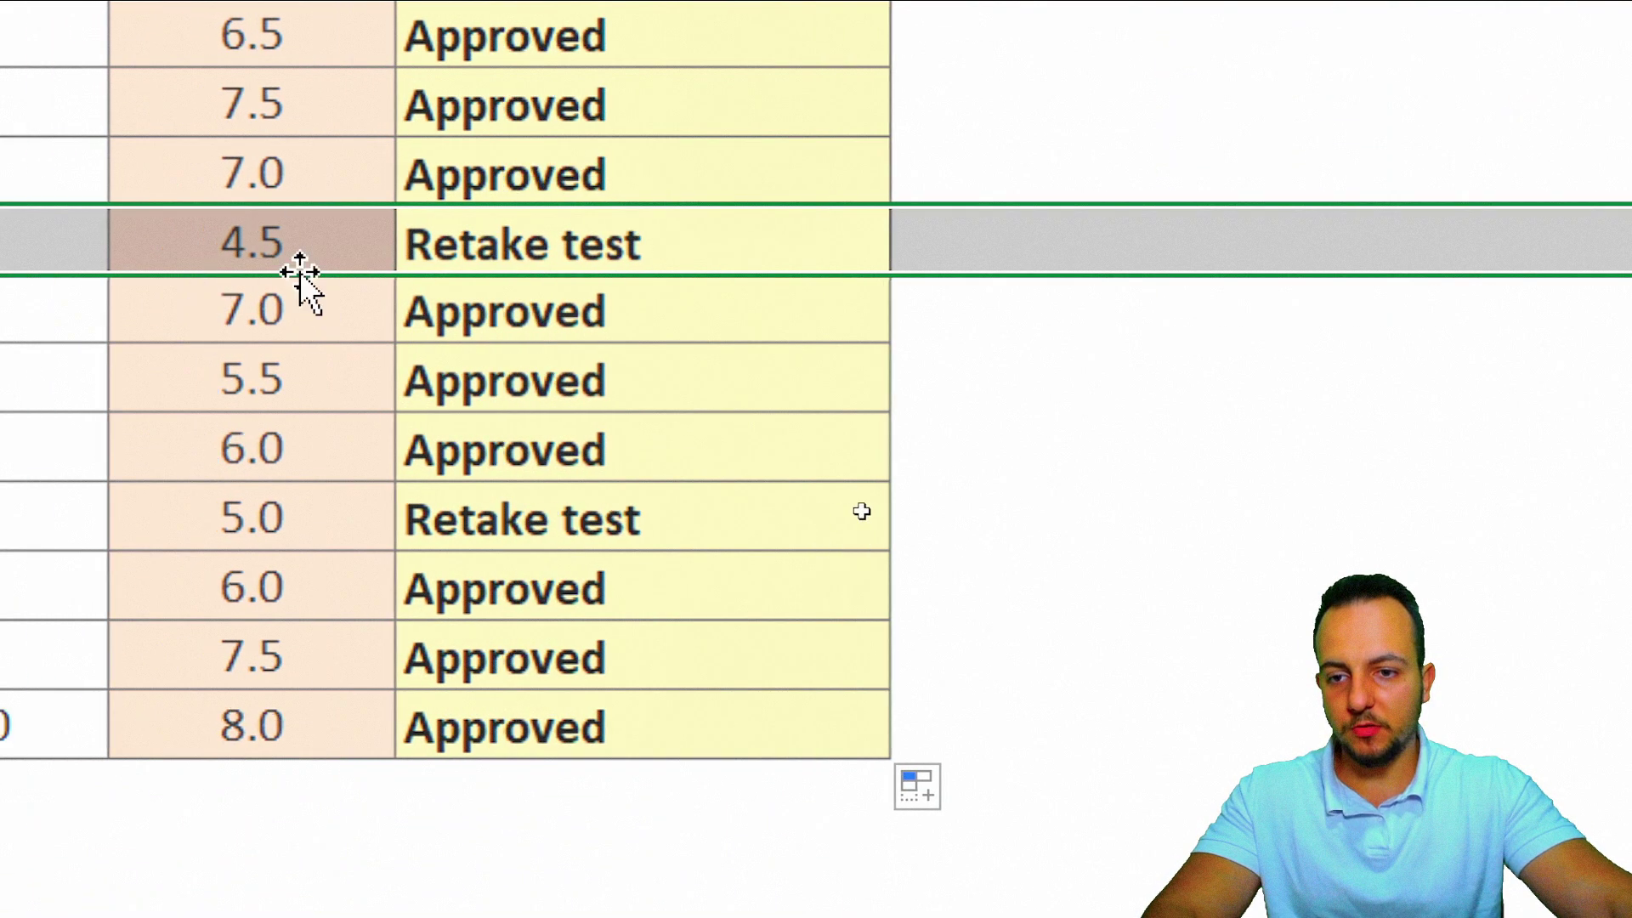
{"action": "left_click", "coordinate": [463, 540], "text": "ctrl"}
{"action": "key", "text": "shift+space"}
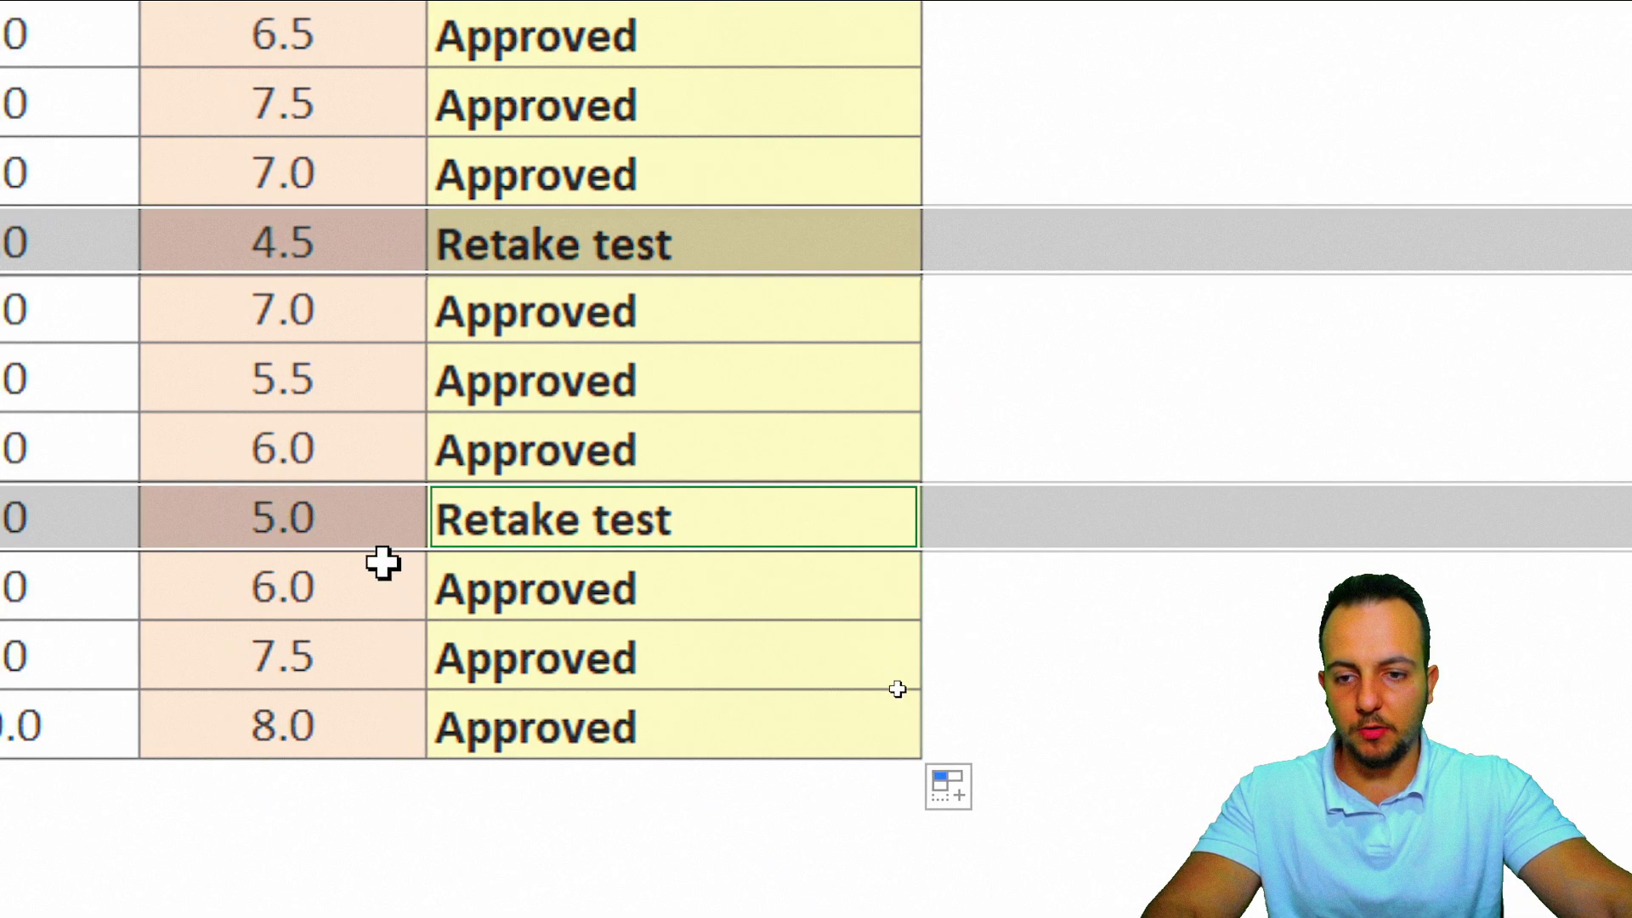
{"action": "key", "text": "ctrl+Home"}
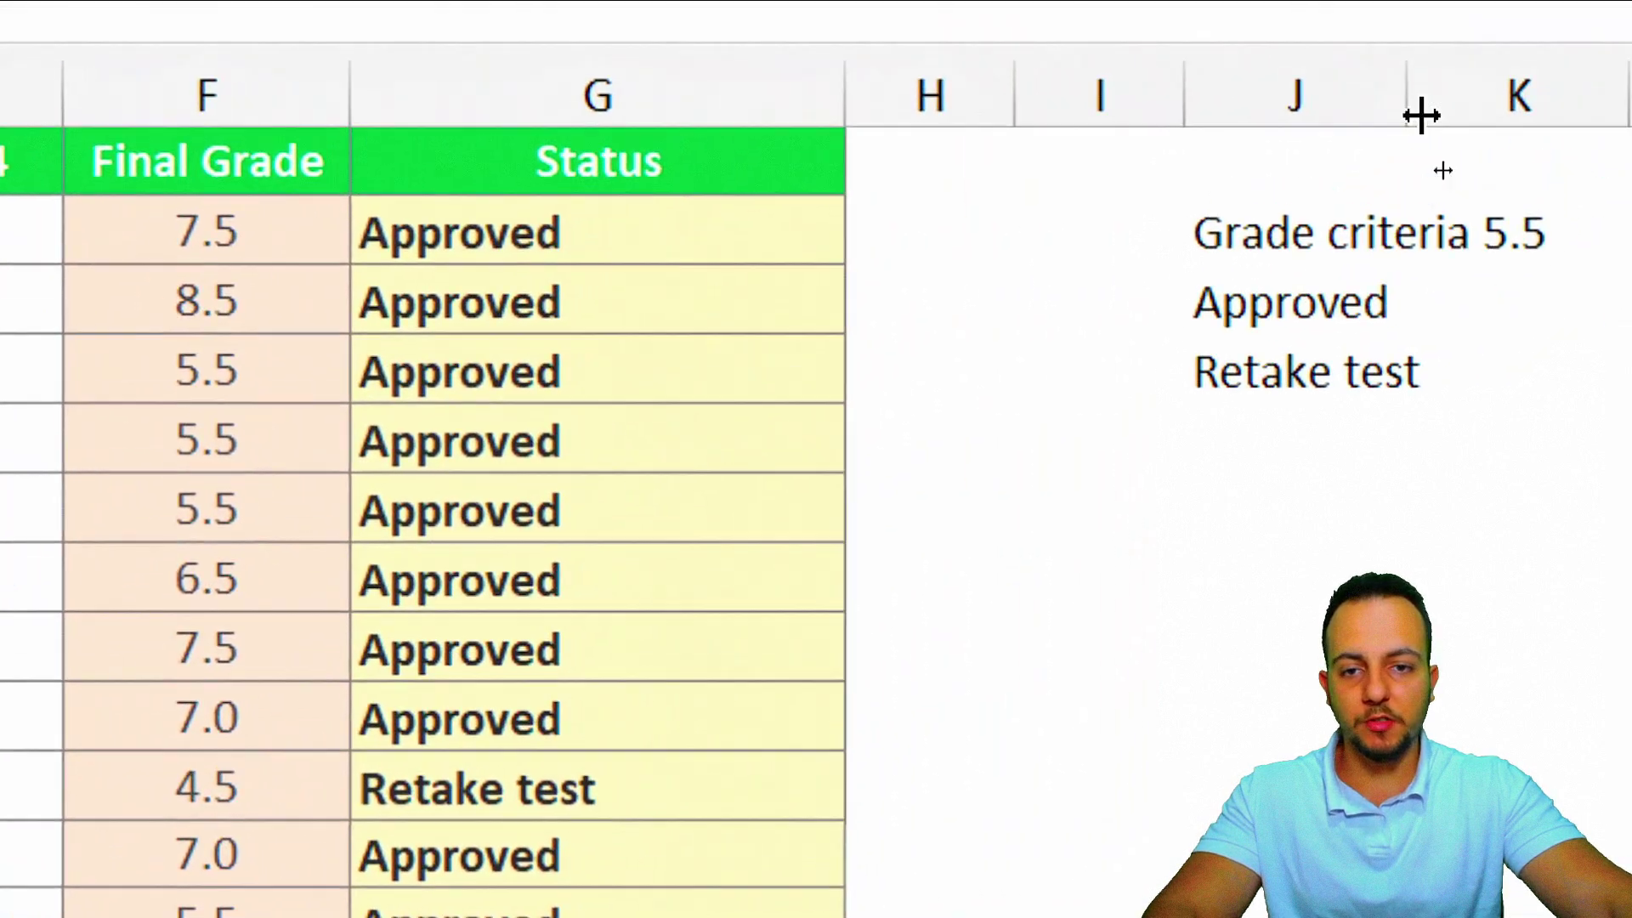
{"action": "left_click", "coordinate": [1066, 227]}
{"action": "double_click", "coordinate": [667, 232]}
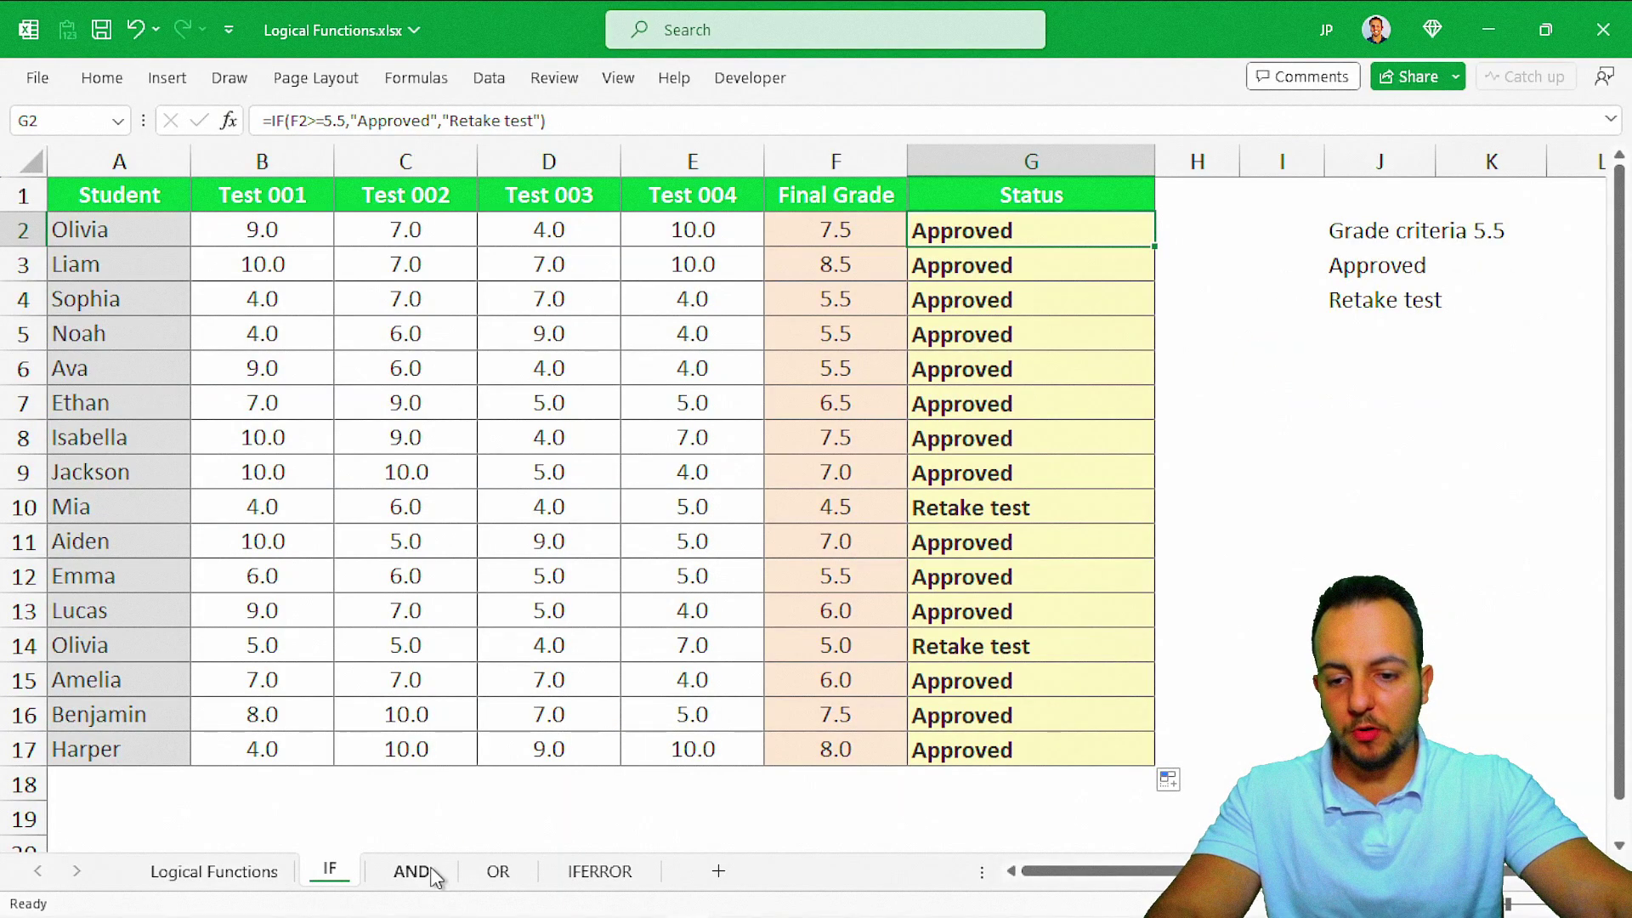
Step: Open the AND sheet and examine its criteria: more than 6 years in the company and more than 3 years without salary adjustment
{"action": "left_click", "coordinate": [421, 869]}
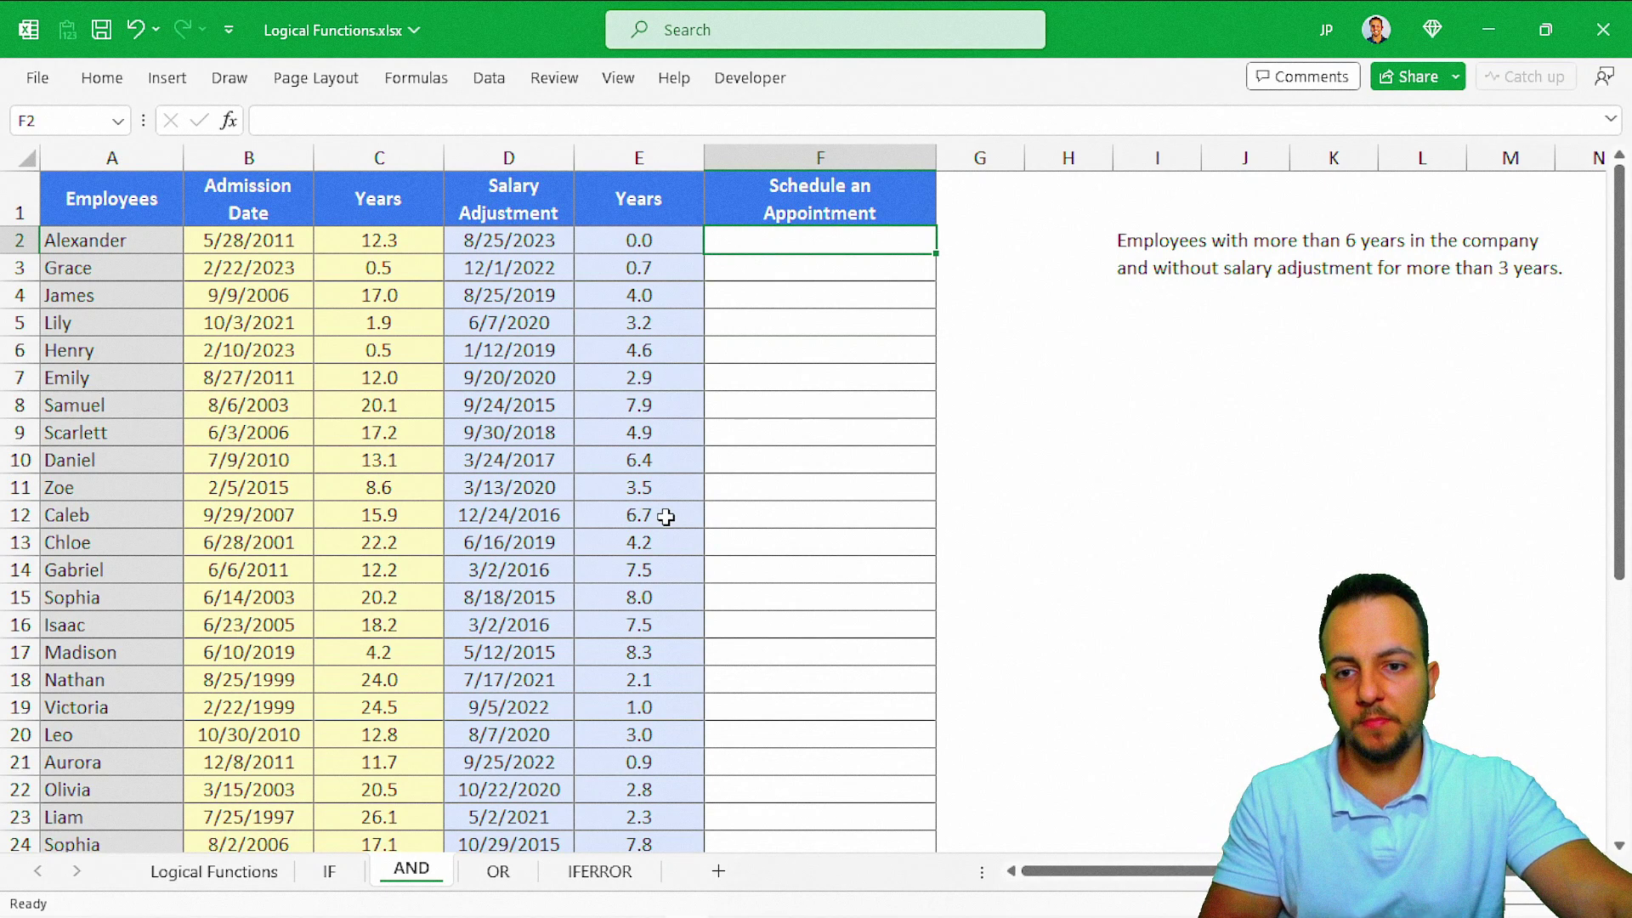
{"action": "left_click", "coordinate": [328, 874]}
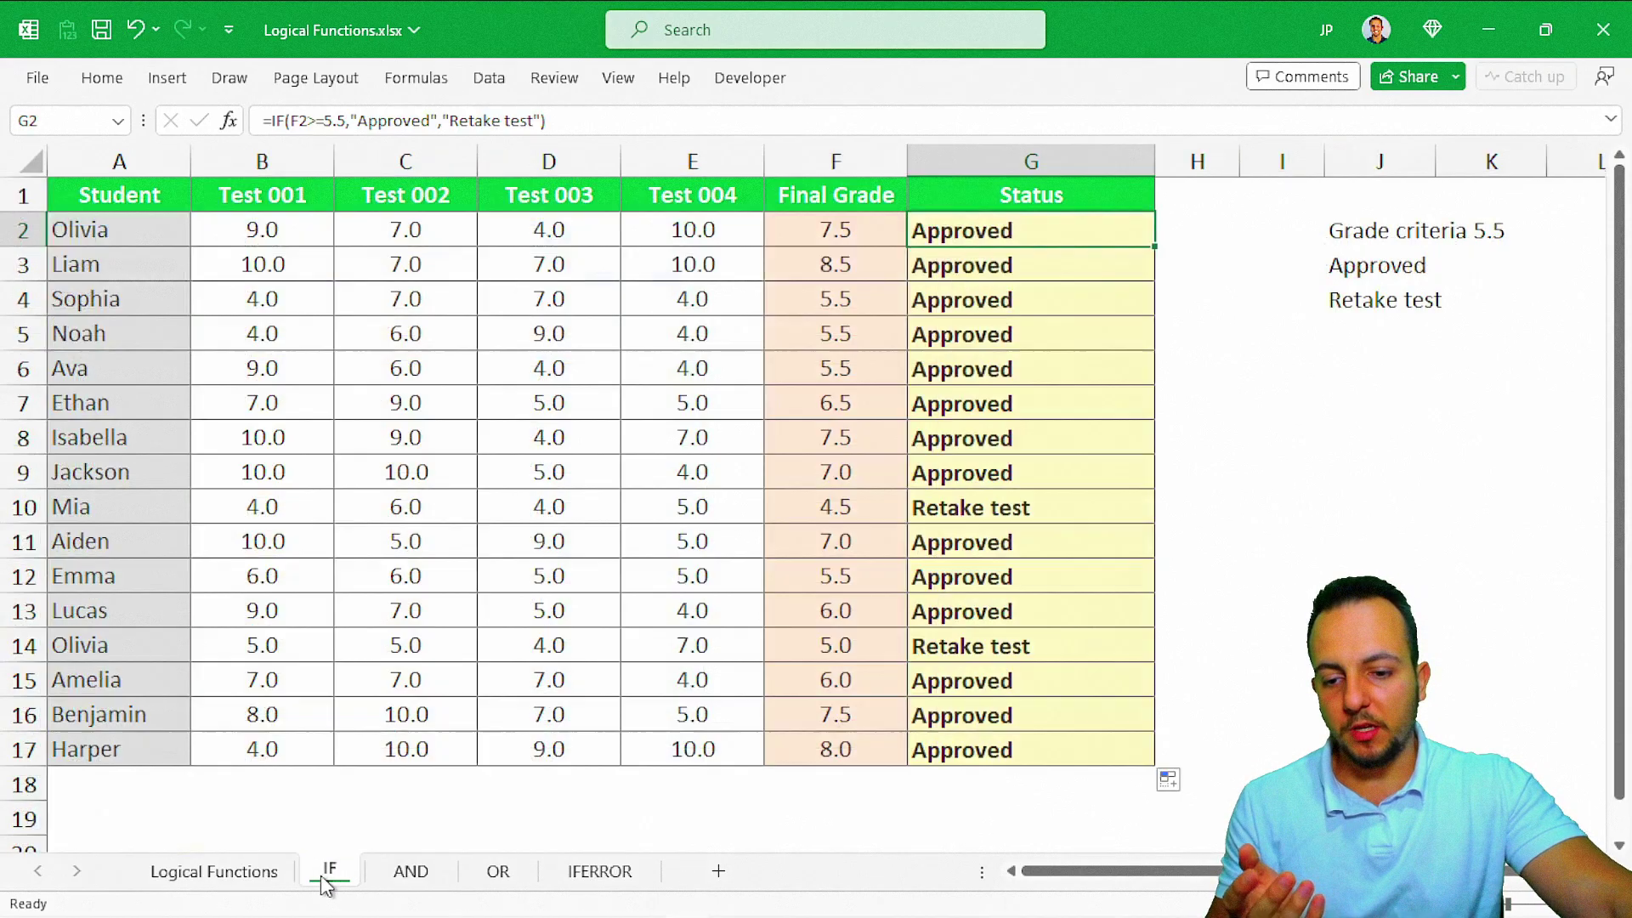
{"action": "left_click", "coordinate": [407, 876]}
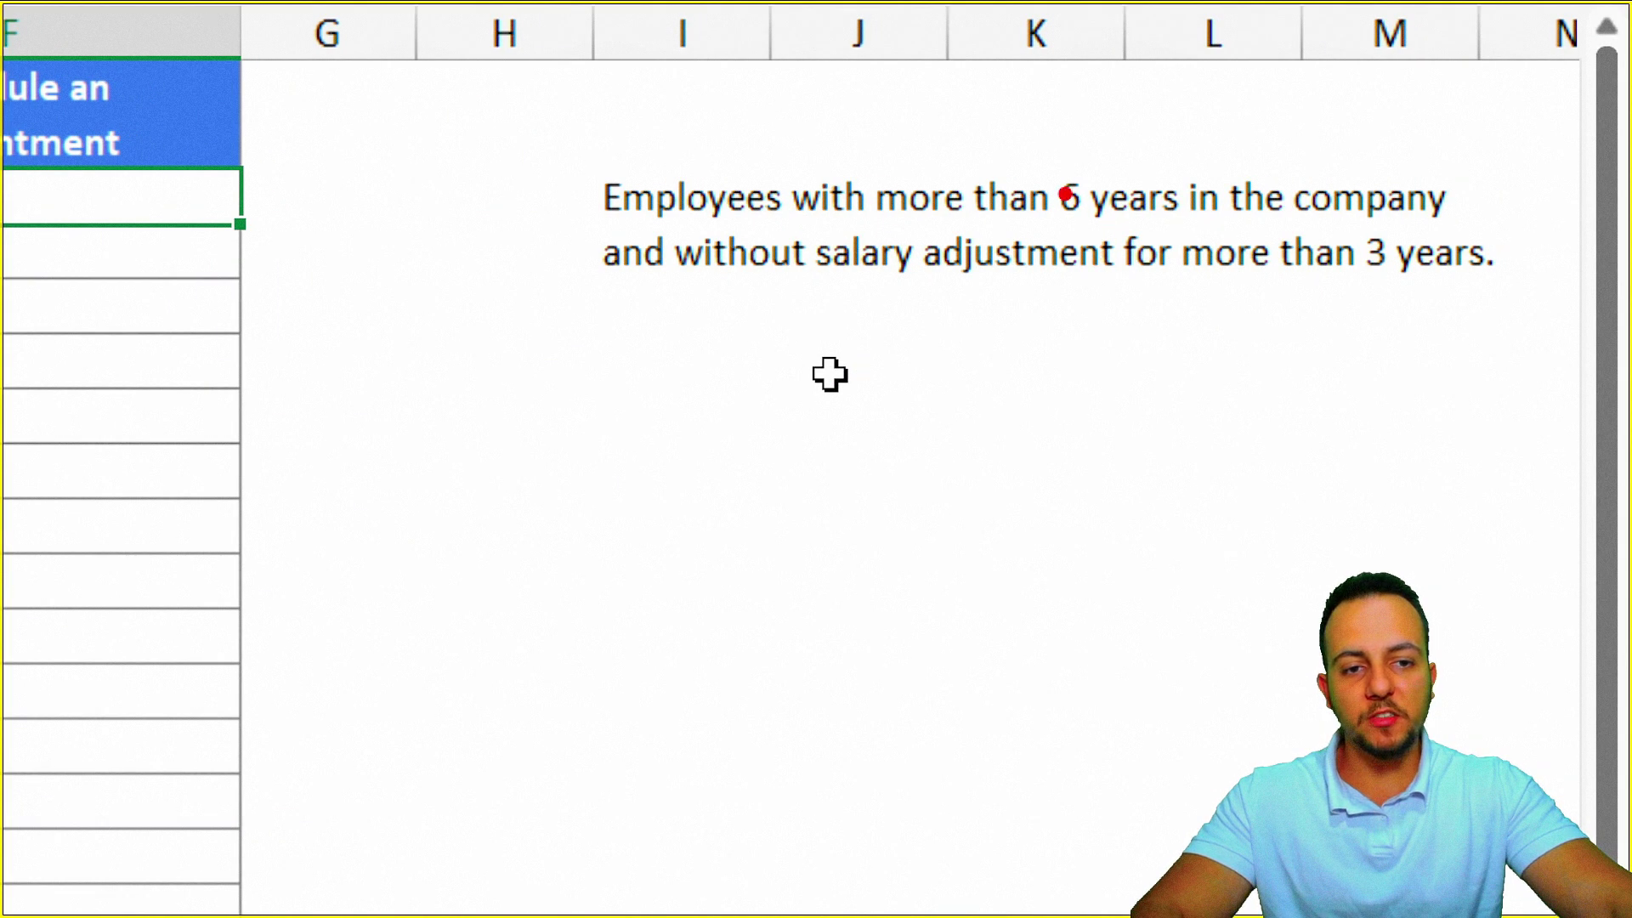
{"action": "mouse_move", "coordinate": [1033, 159]}
{"action": "left_mouse_down"}
{"action": "mouse_move", "coordinate": [1164, 229]}
{"action": "mouse_move", "coordinate": [1199, 230]}
{"action": "left_mouse_up"}
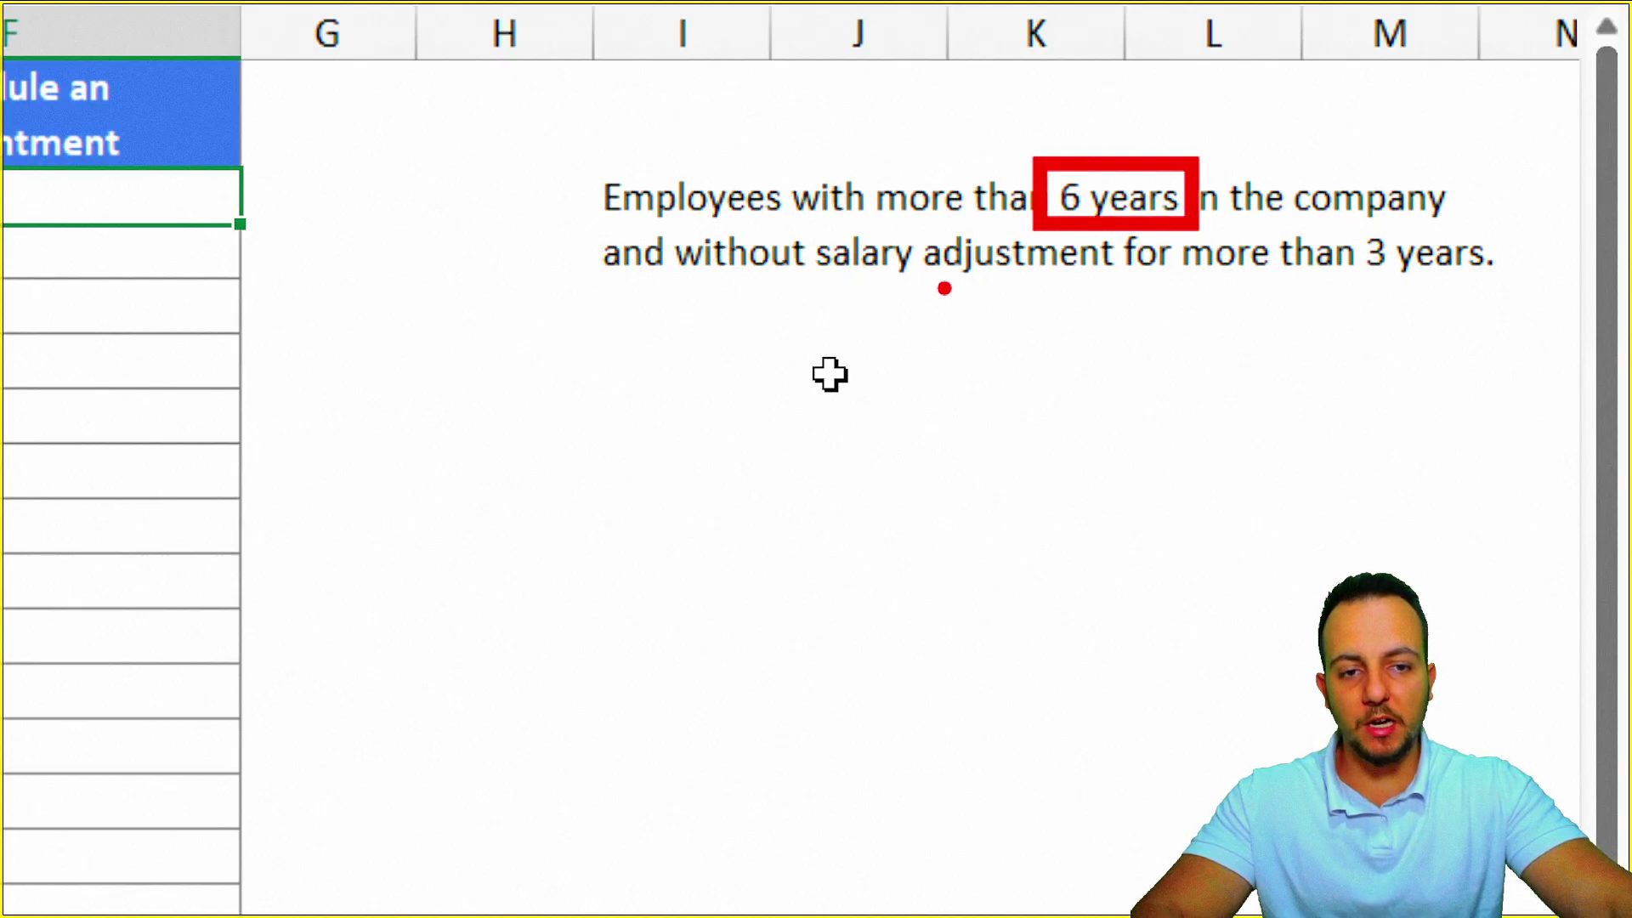
{"action": "left_click_drag", "start_coordinate": [1263, 214], "coordinate": [1528, 287]}
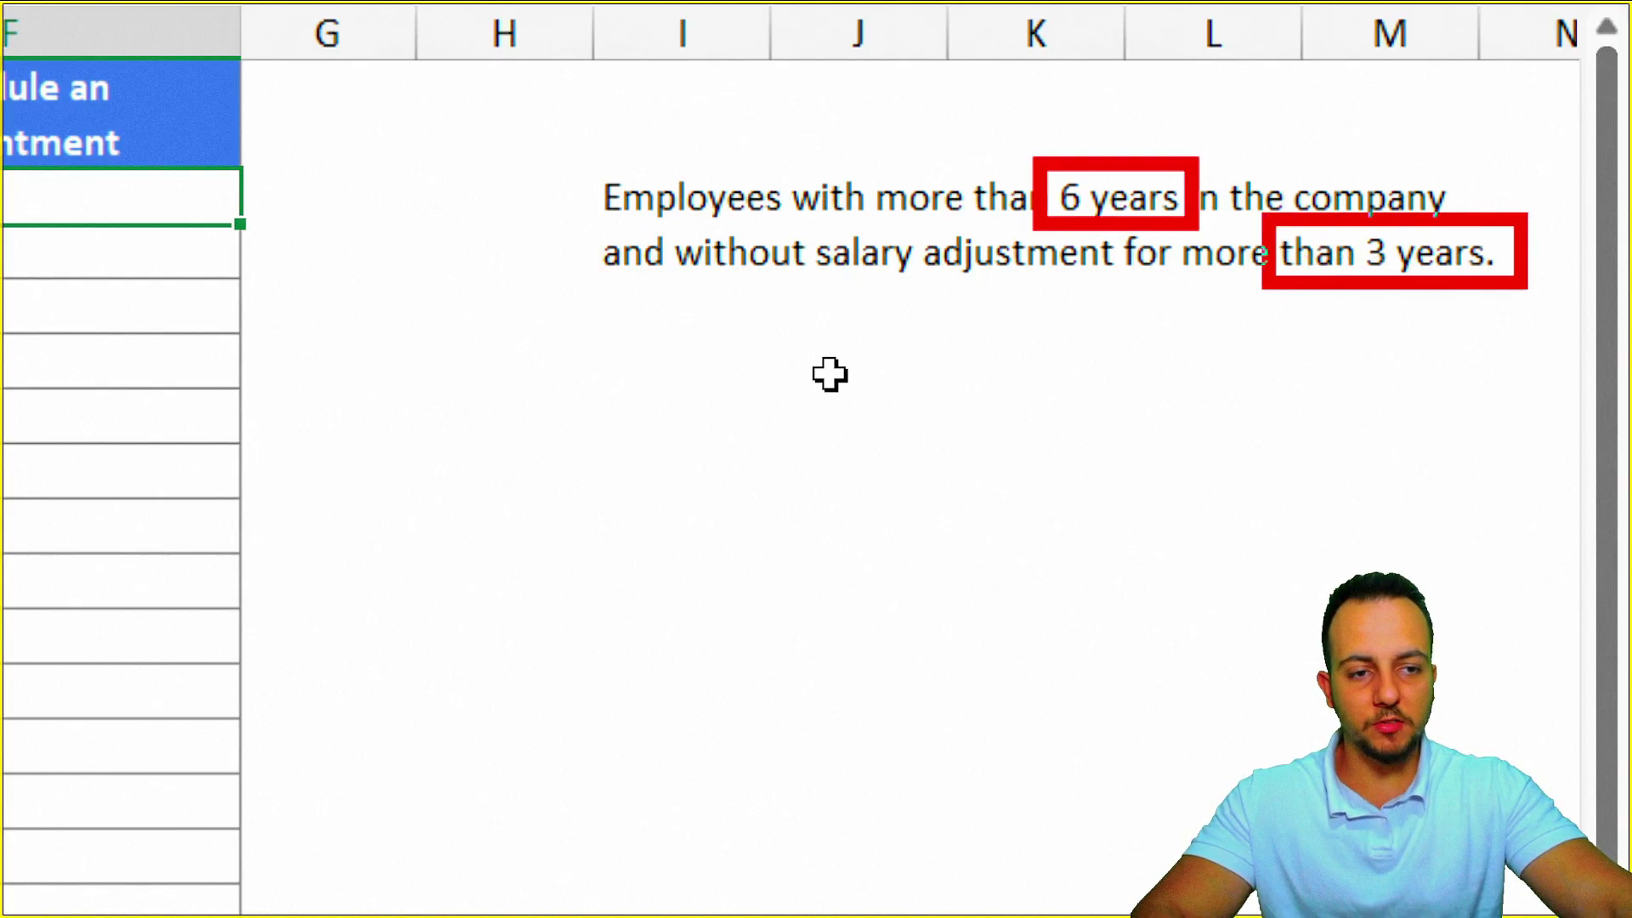
{"action": "left_click_drag", "start_coordinate": [1438, 322], "coordinate": [1464, 528]}
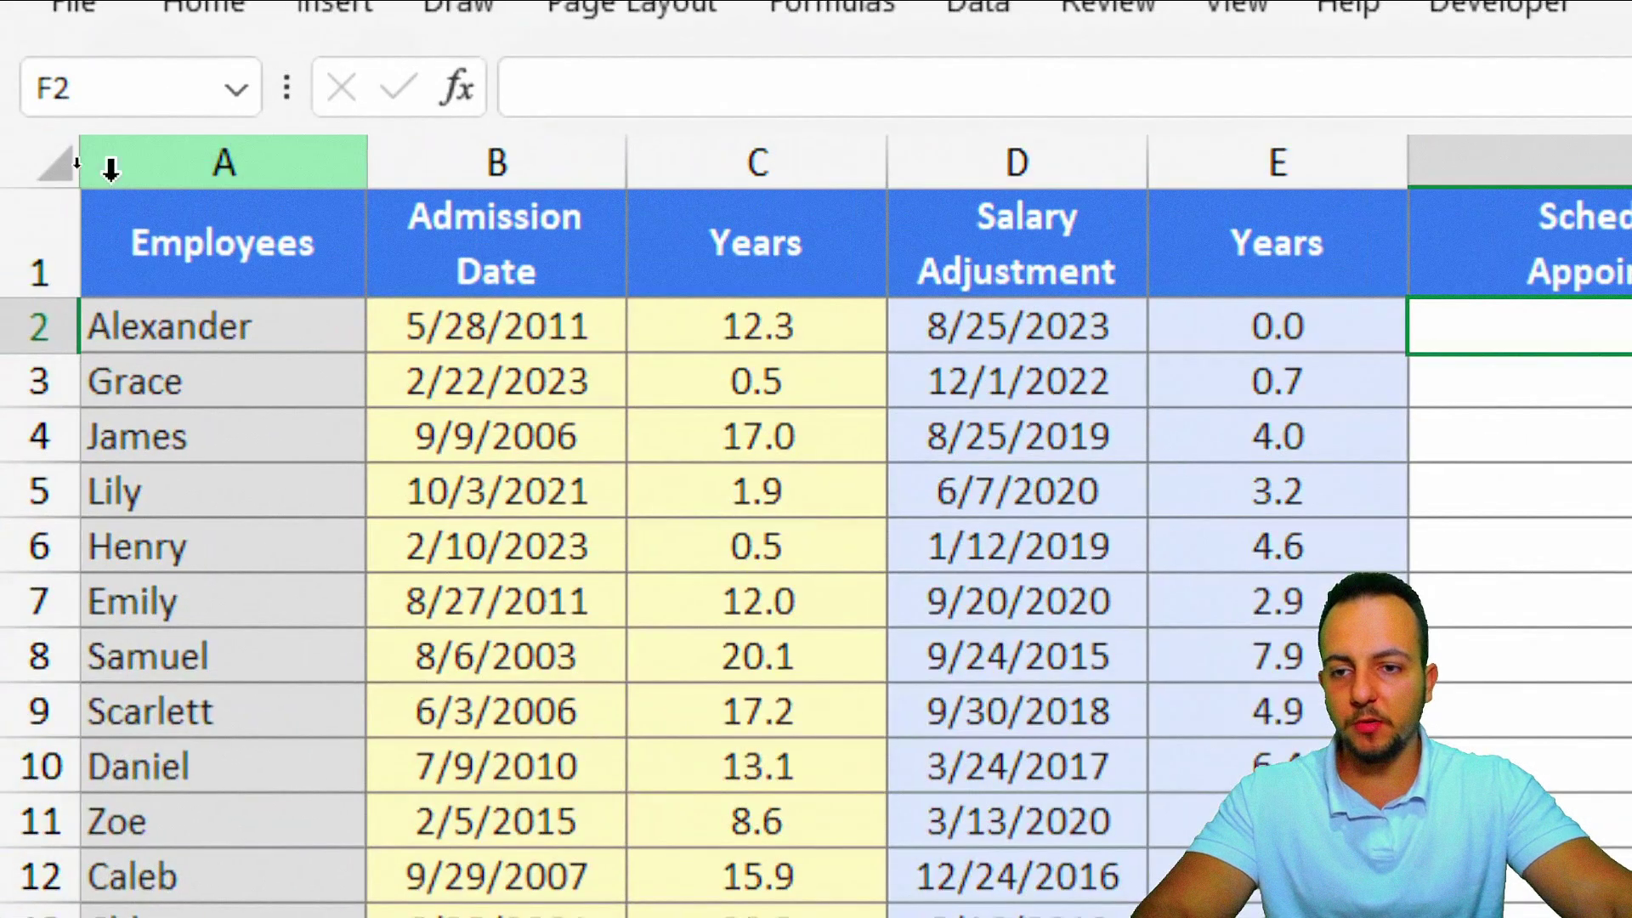
Step: Examine the Employees and Admission Date columns and the years of service in column C
{"action": "left_click", "coordinate": [109, 158]}
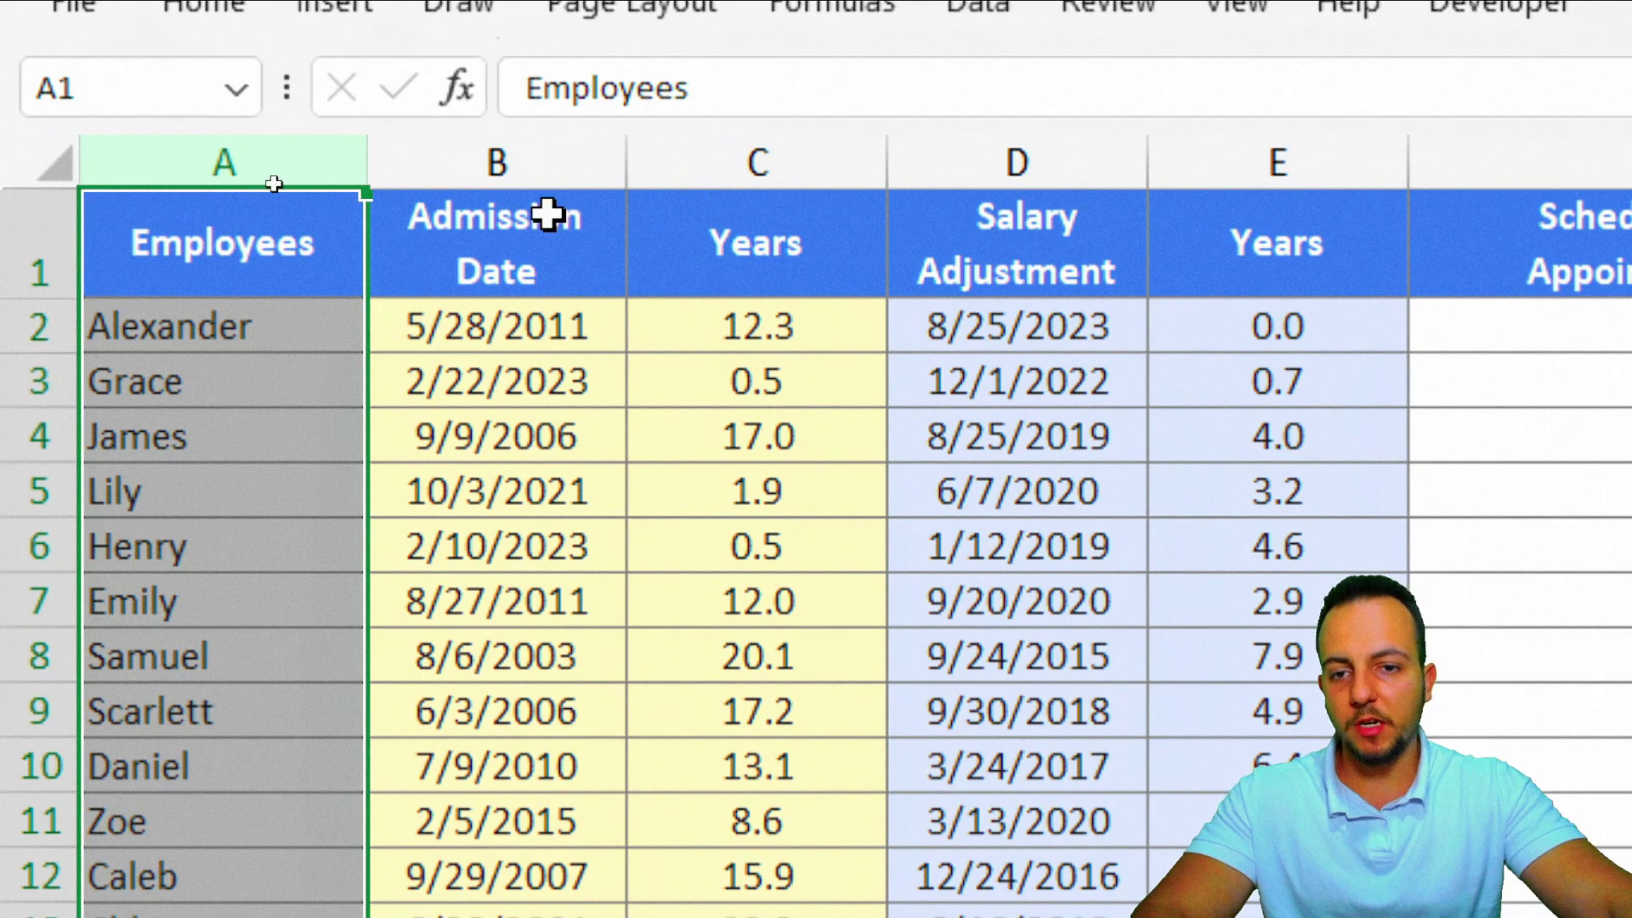
{"action": "left_click", "coordinate": [576, 155]}
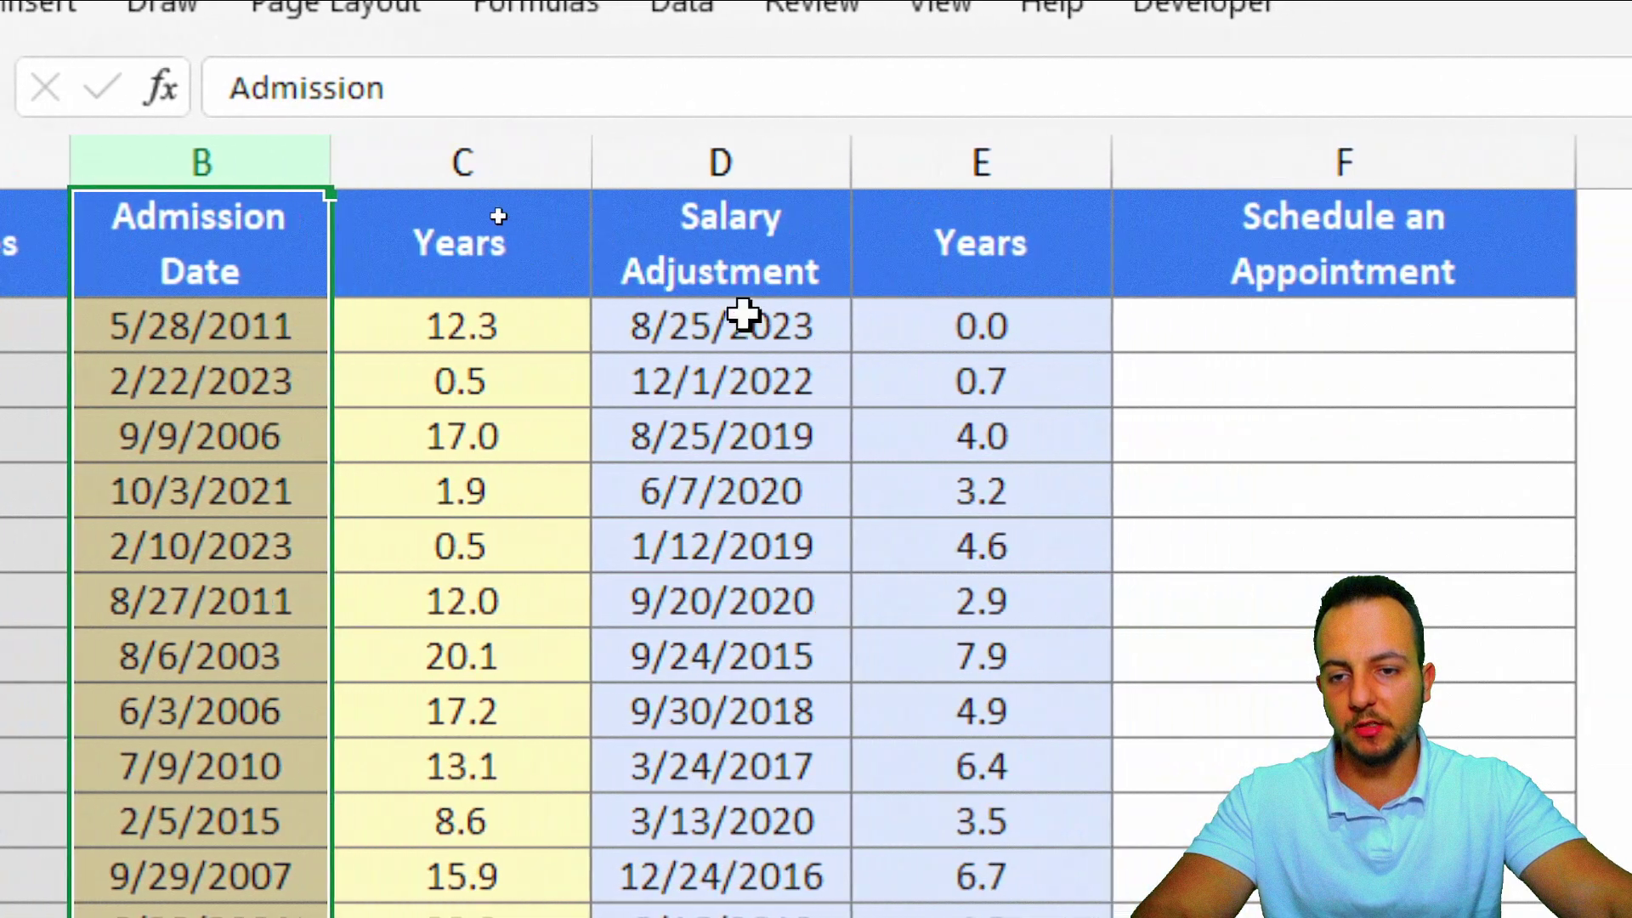
{"action": "left_click", "coordinate": [468, 163]}
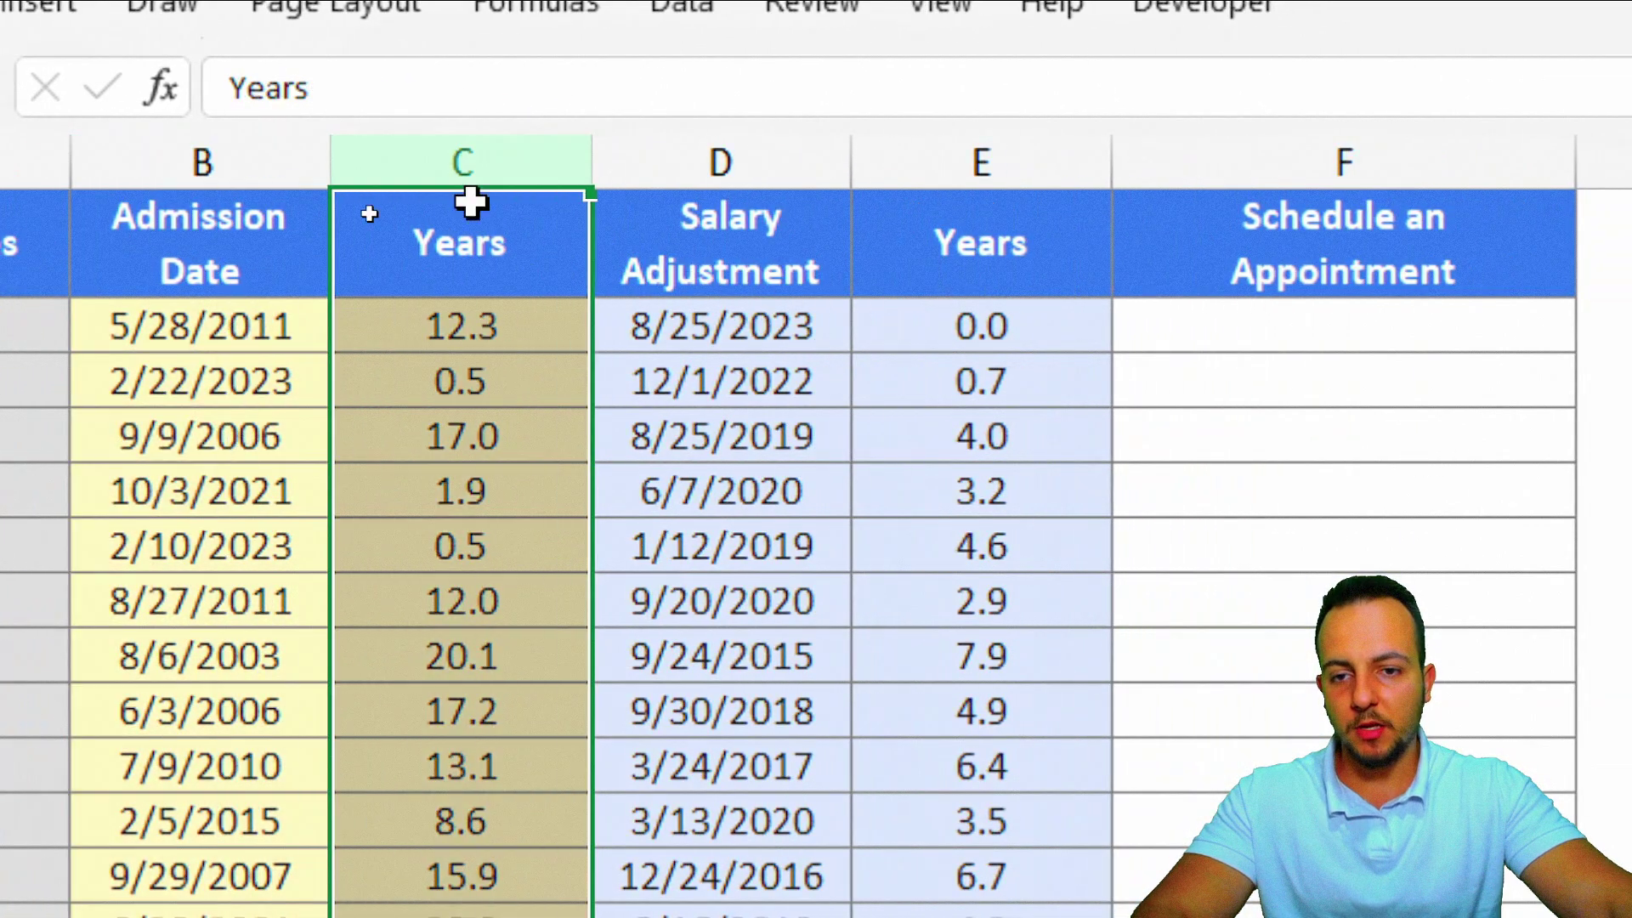
{"action": "left_click", "coordinate": [531, 338]}
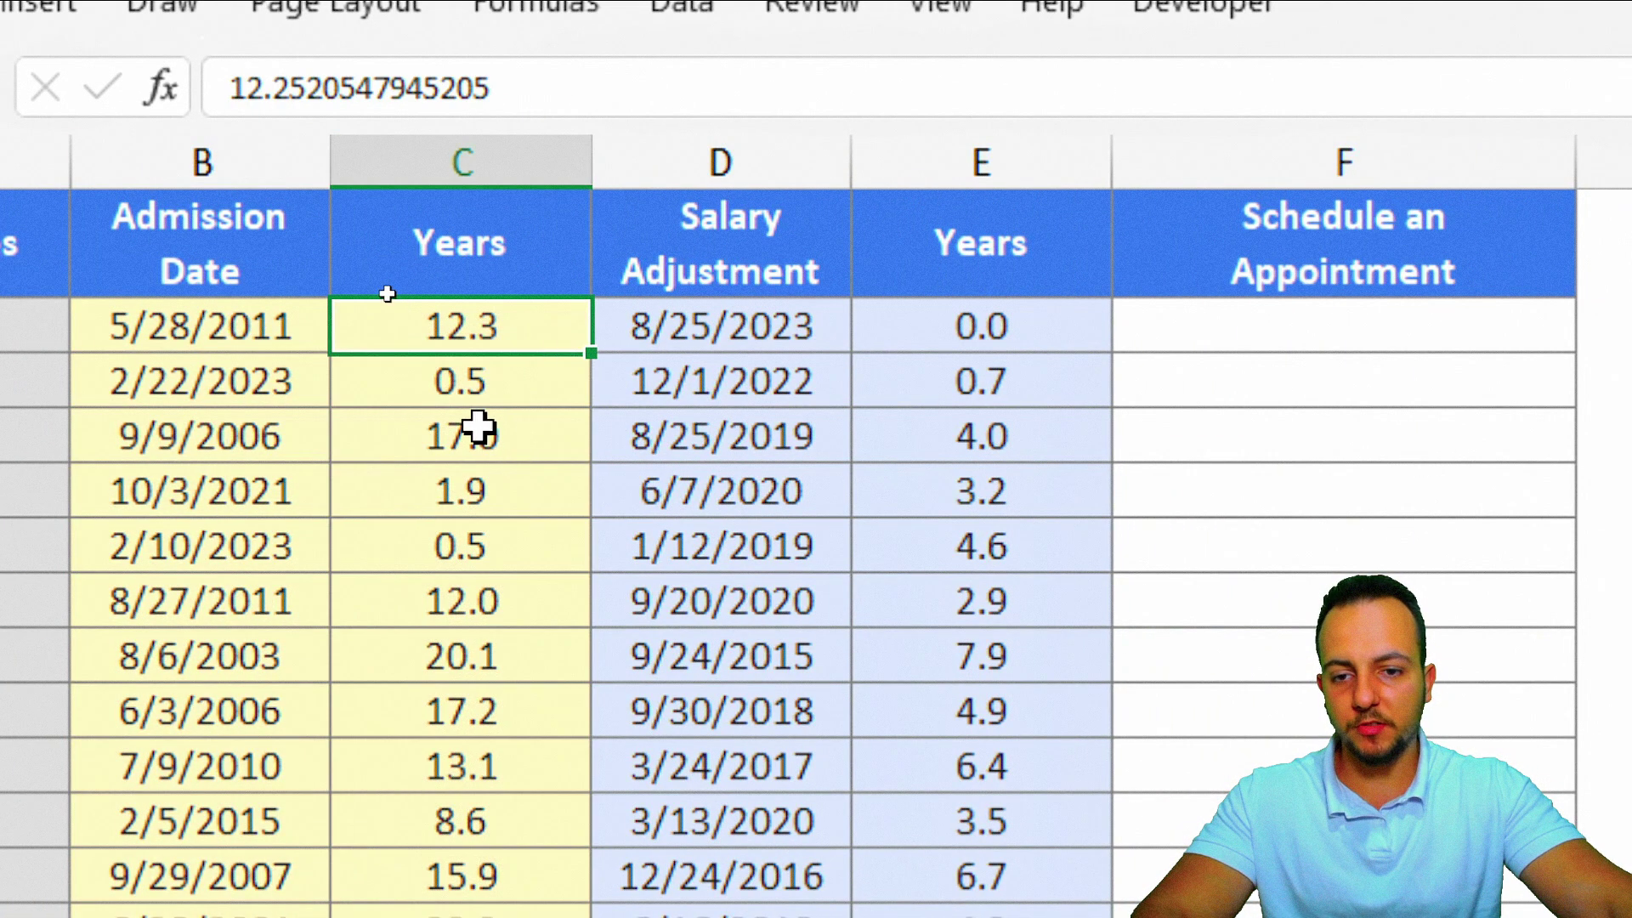
{"action": "left_click", "coordinate": [492, 255]}
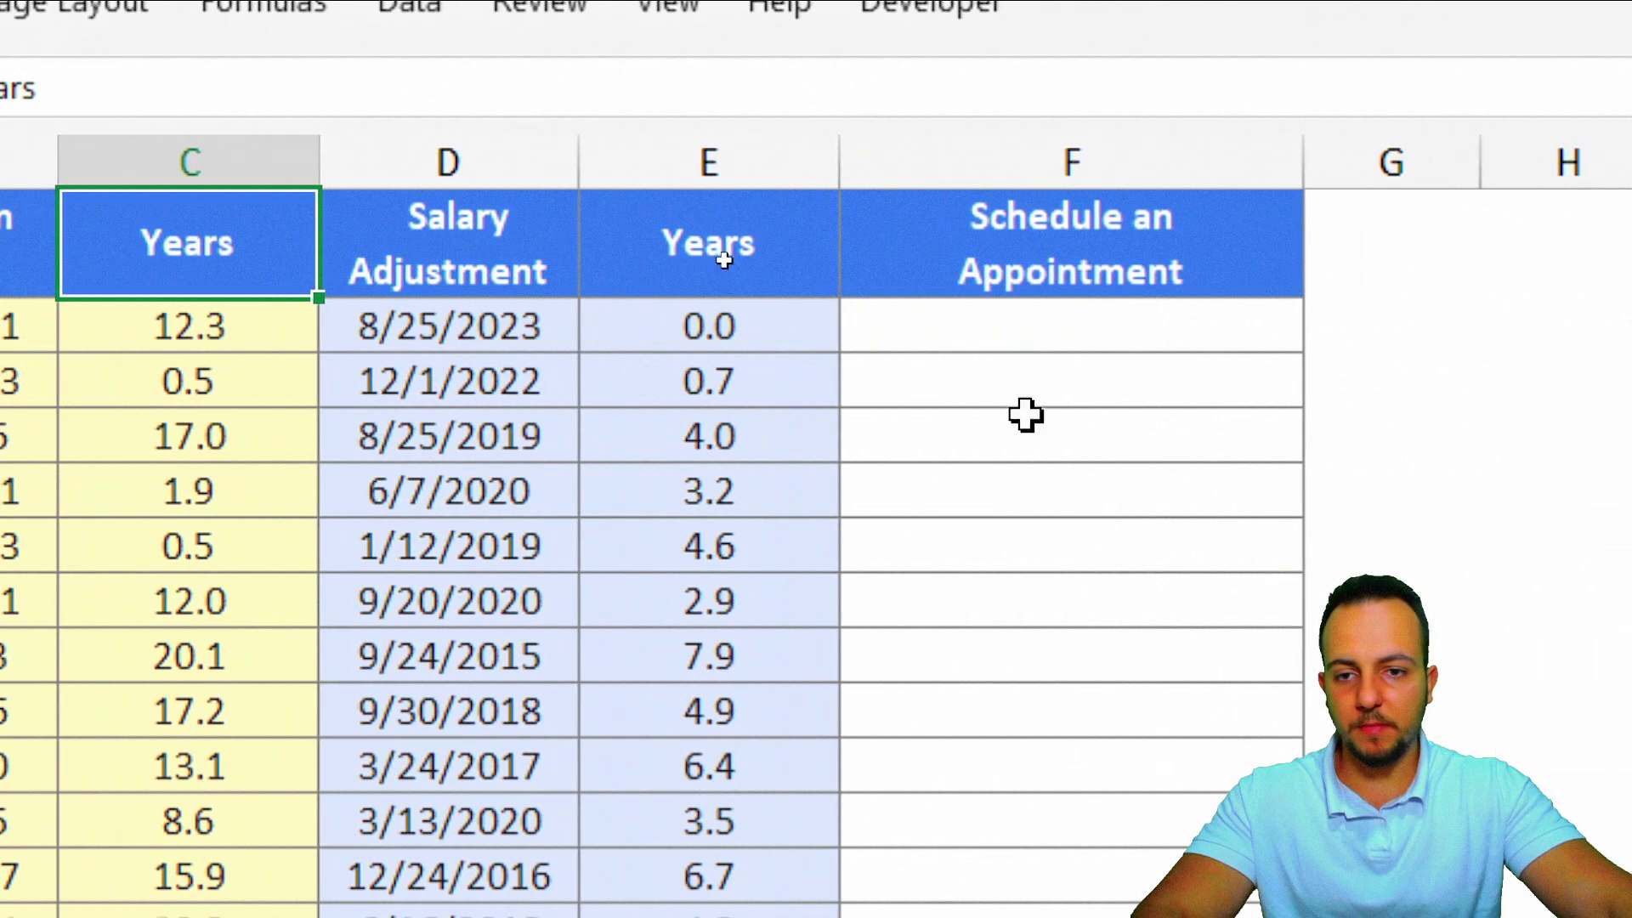
Step: Examine the Salary Adjustment dates, the years since adjustment in column E, and the empty Schedule an Appointment column
{"action": "left_click", "coordinate": [727, 164]}
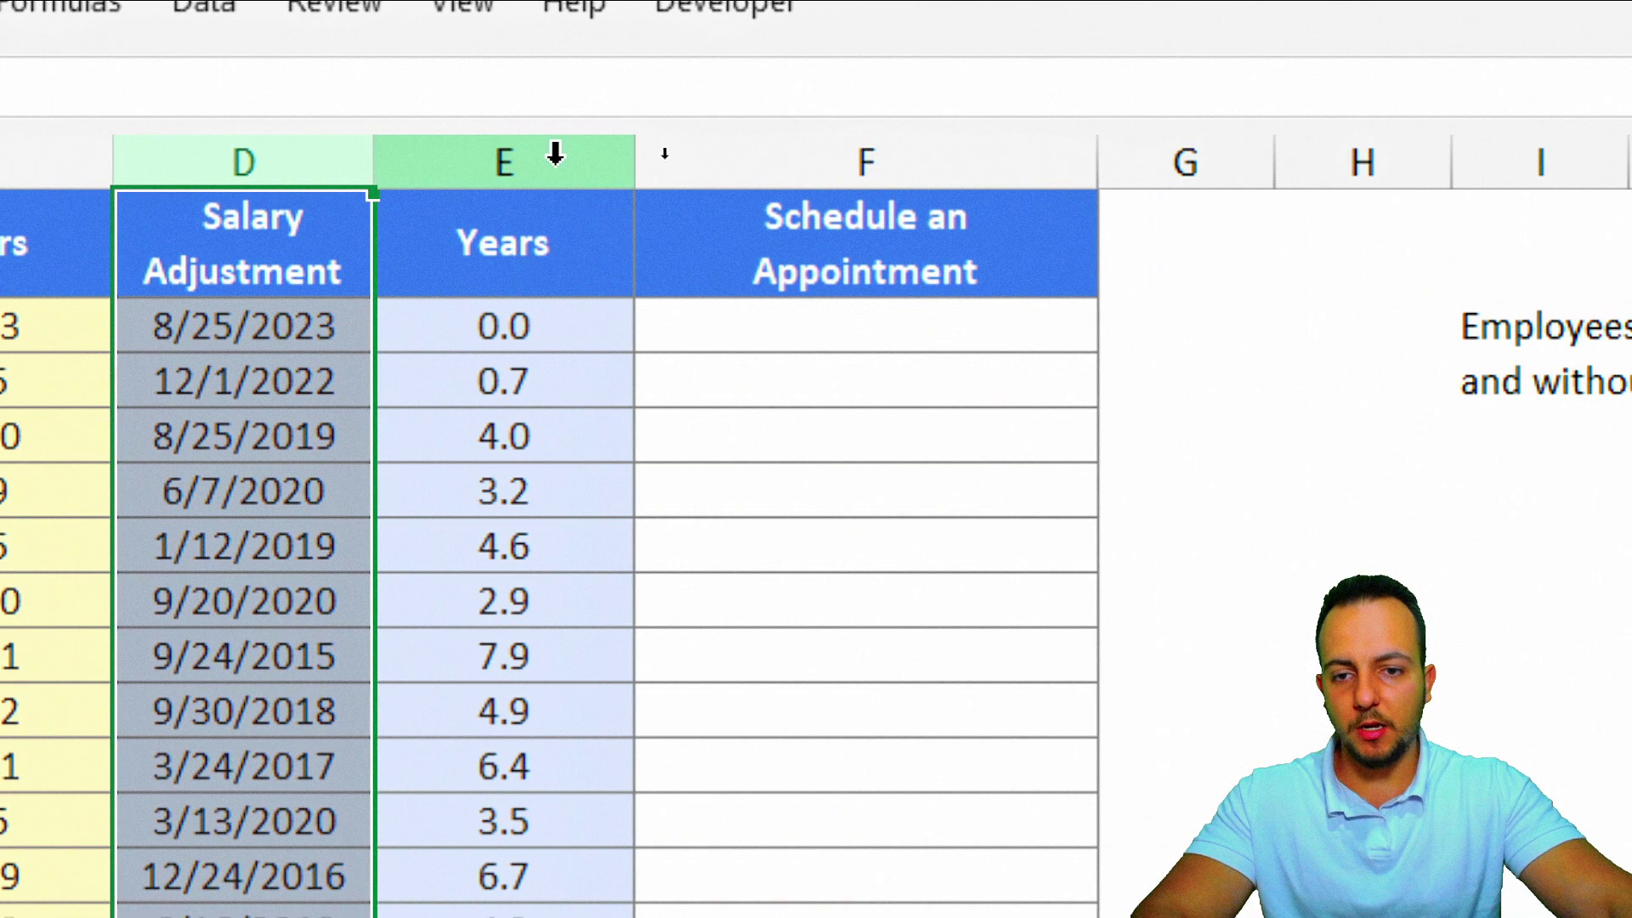
{"action": "left_click", "coordinate": [555, 154]}
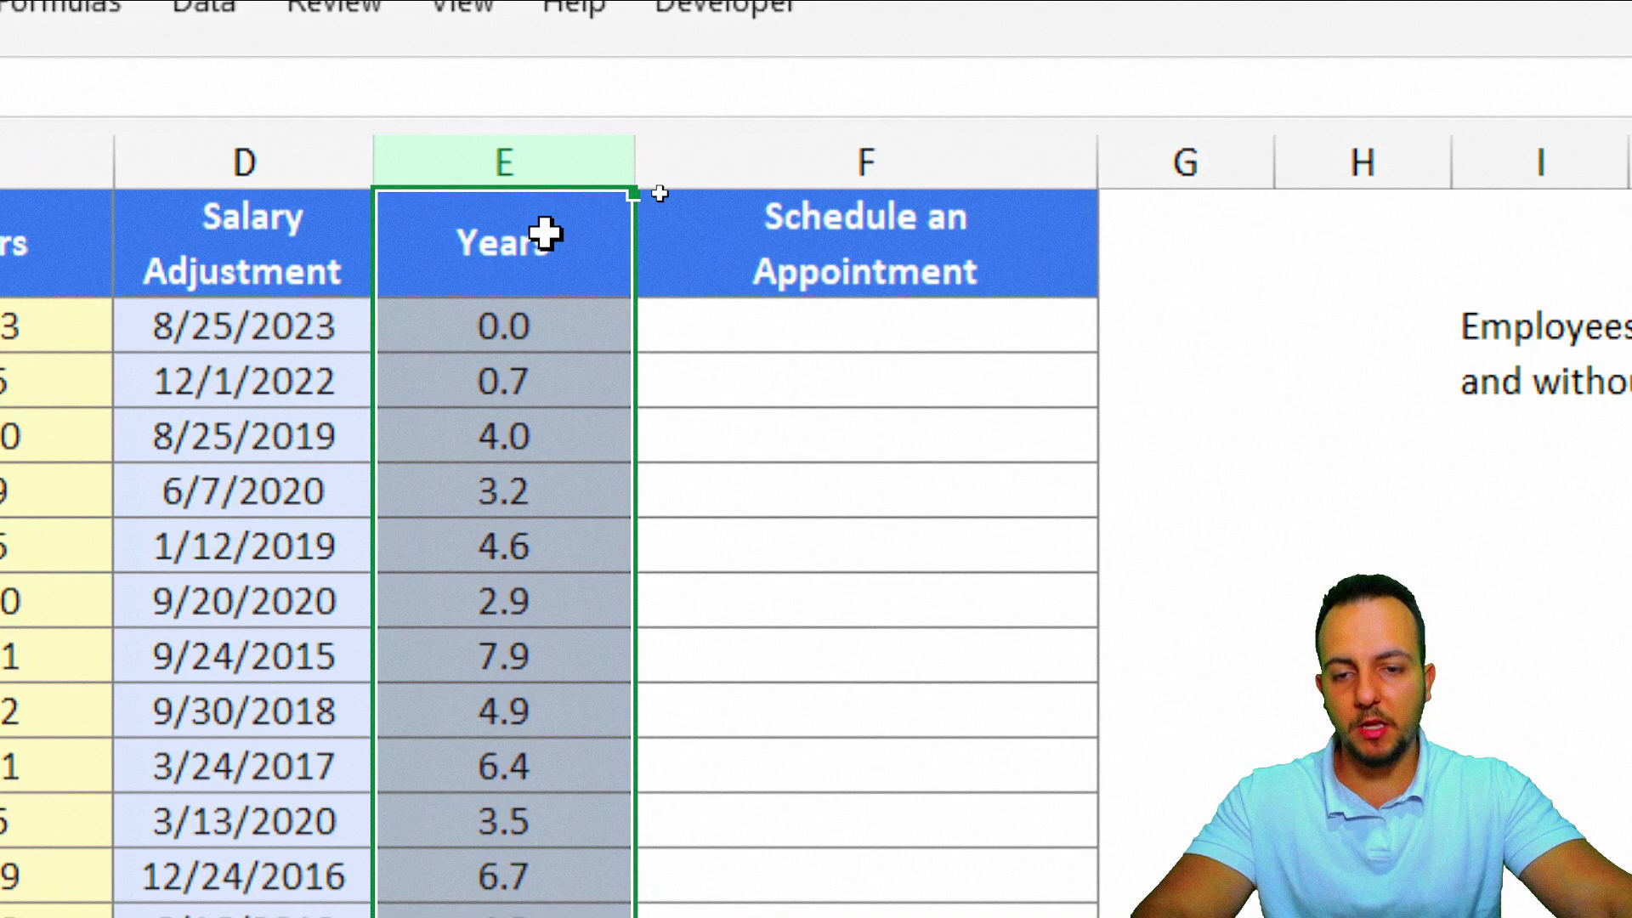
{"action": "left_click", "coordinate": [549, 241]}
{"action": "left_click", "coordinate": [309, 164]}
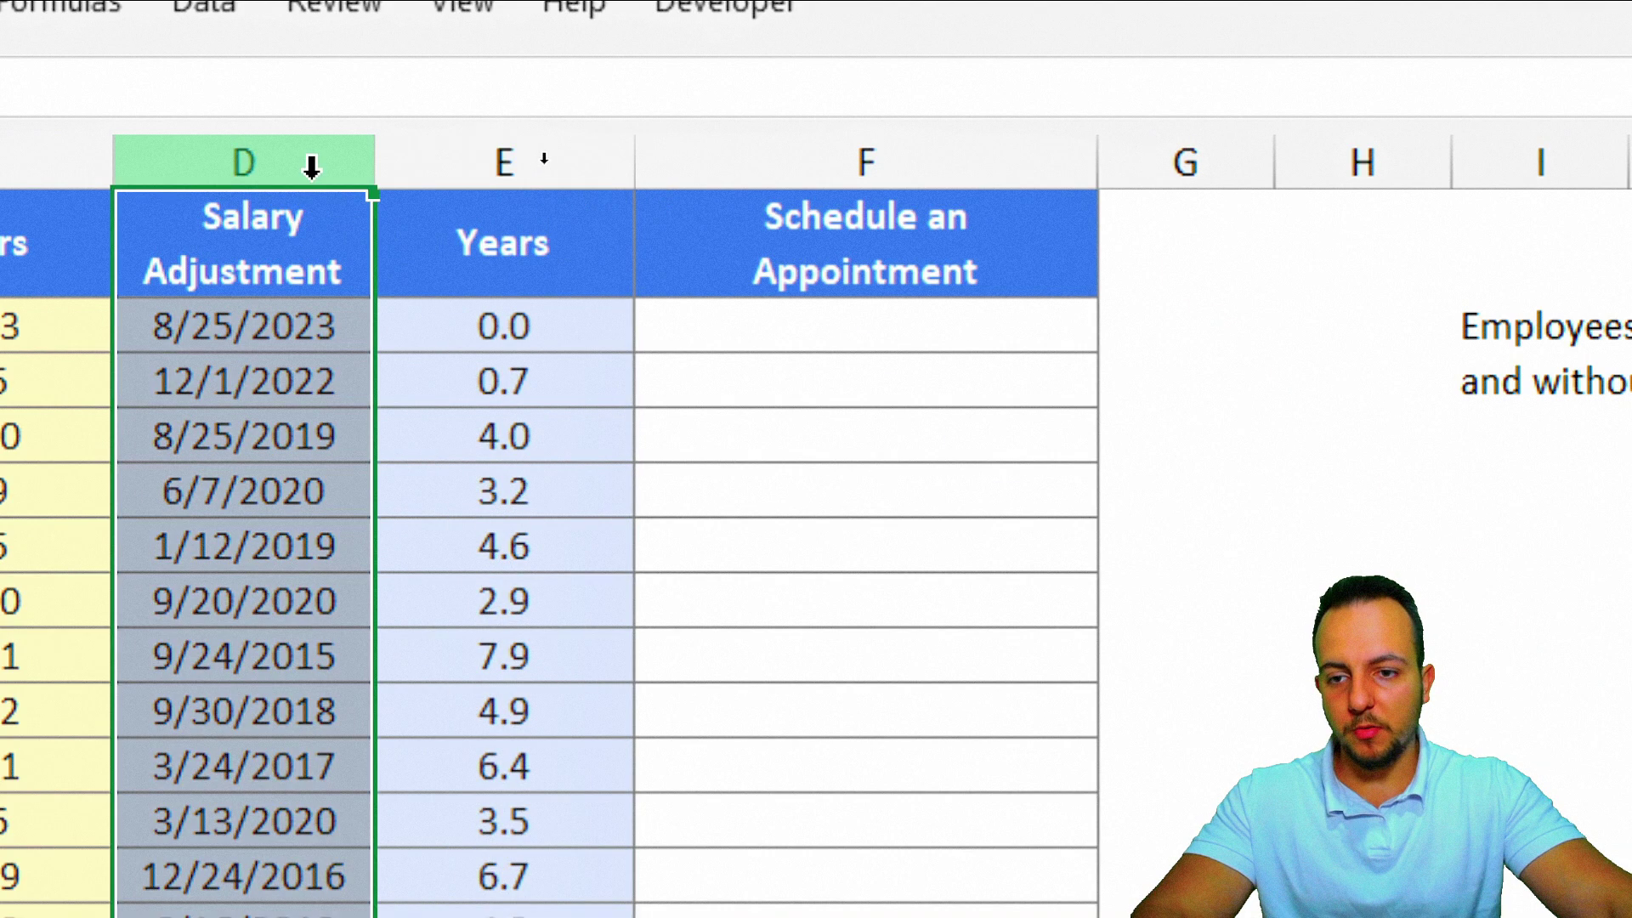
{"action": "left_click", "coordinate": [527, 240]}
{"action": "left_click", "coordinate": [566, 335]}
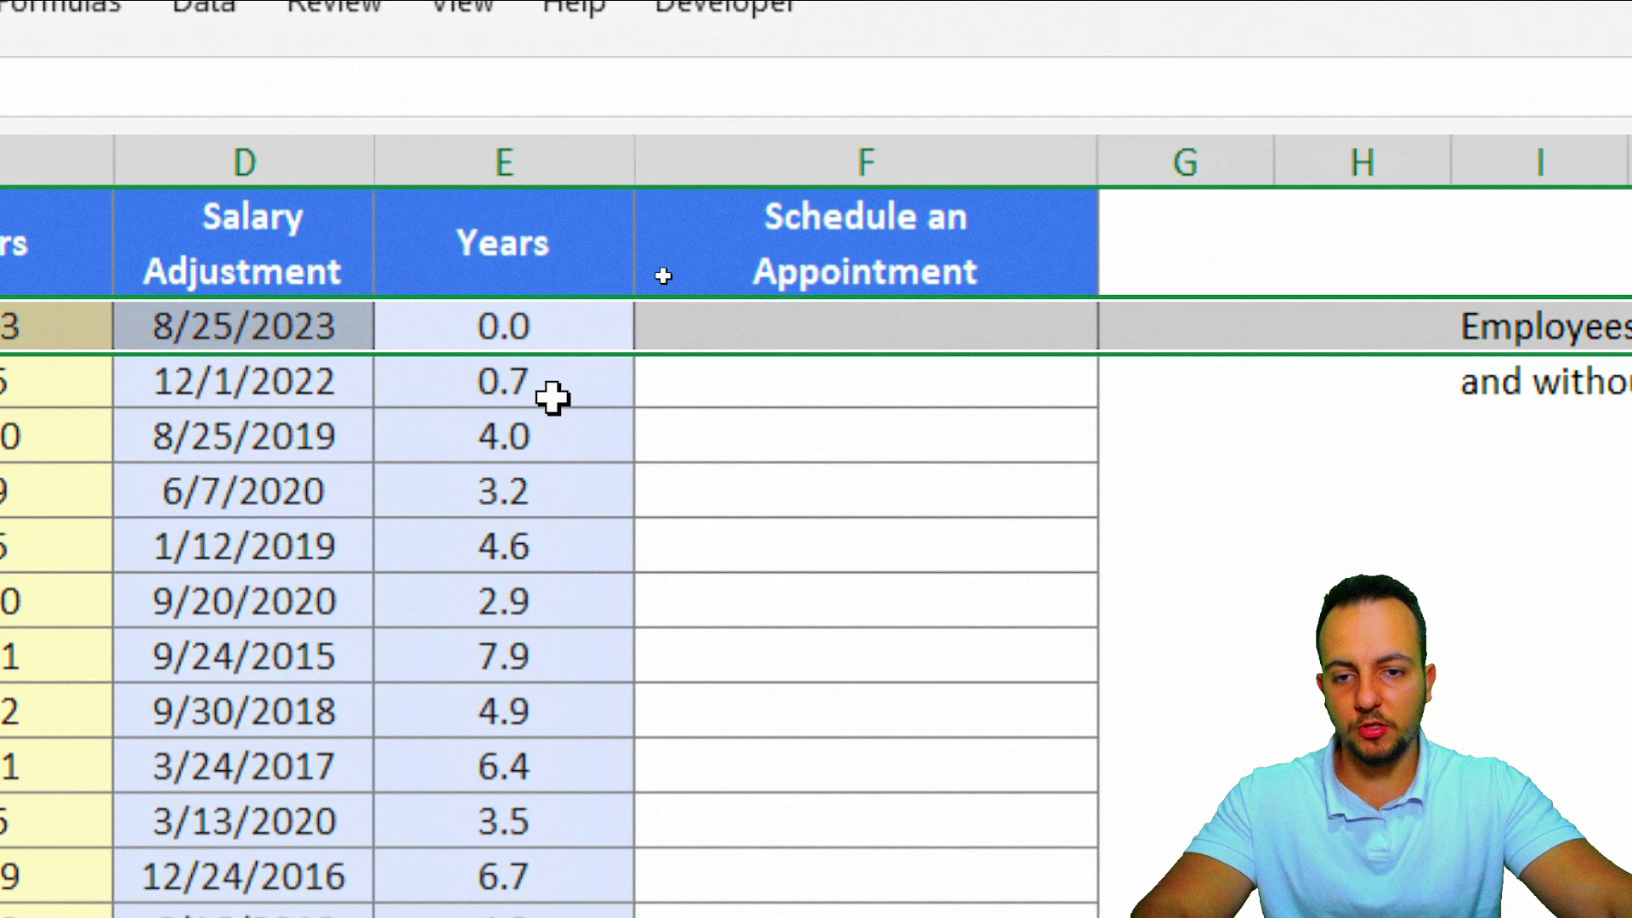
{"action": "left_click", "coordinate": [528, 441]}
{"action": "left_click", "coordinate": [528, 488]}
{"action": "left_click", "coordinate": [974, 250]}
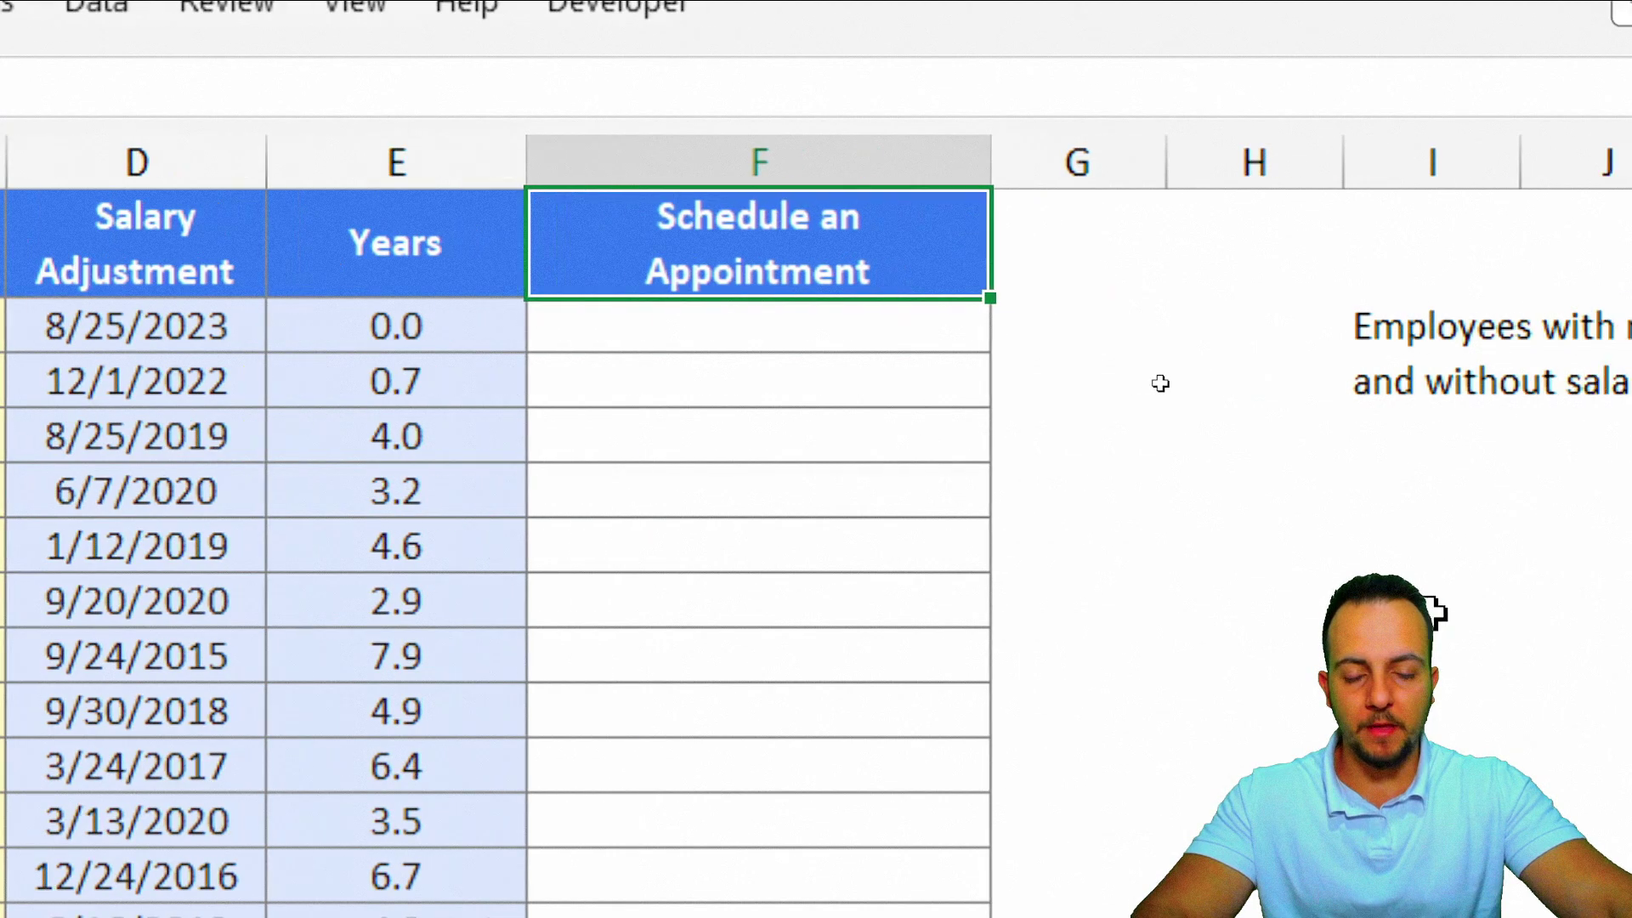
{"action": "left_click", "coordinate": [865, 157]}
{"action": "left_click", "coordinate": [529, 326]}
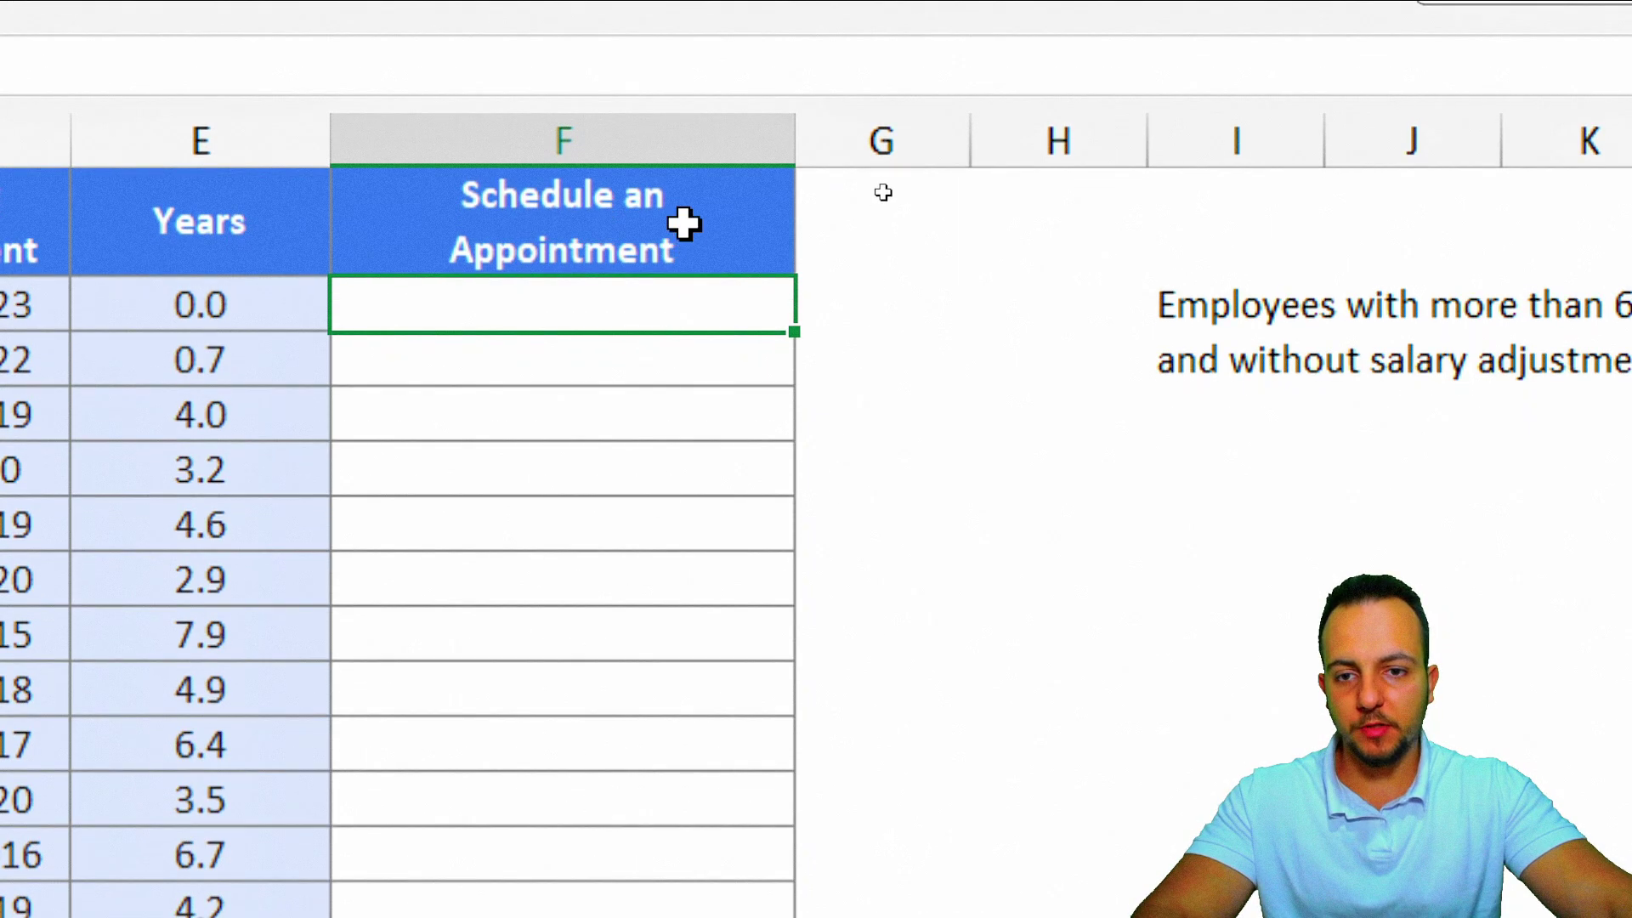
{"action": "type", "text": "="}
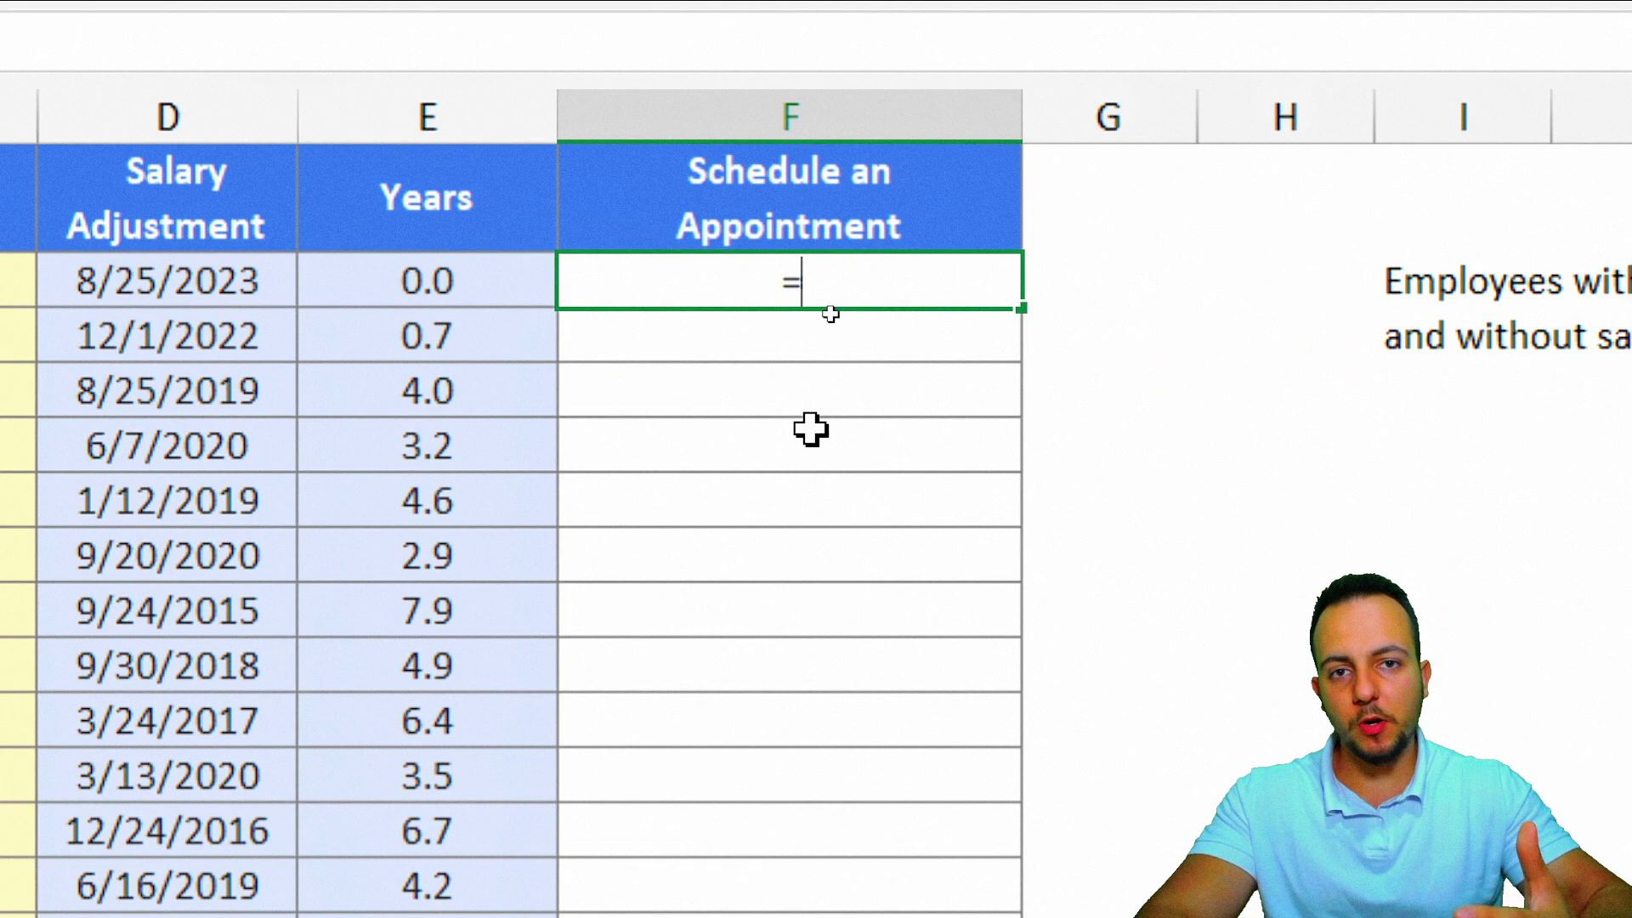
{"action": "key", "text": "Escape"}
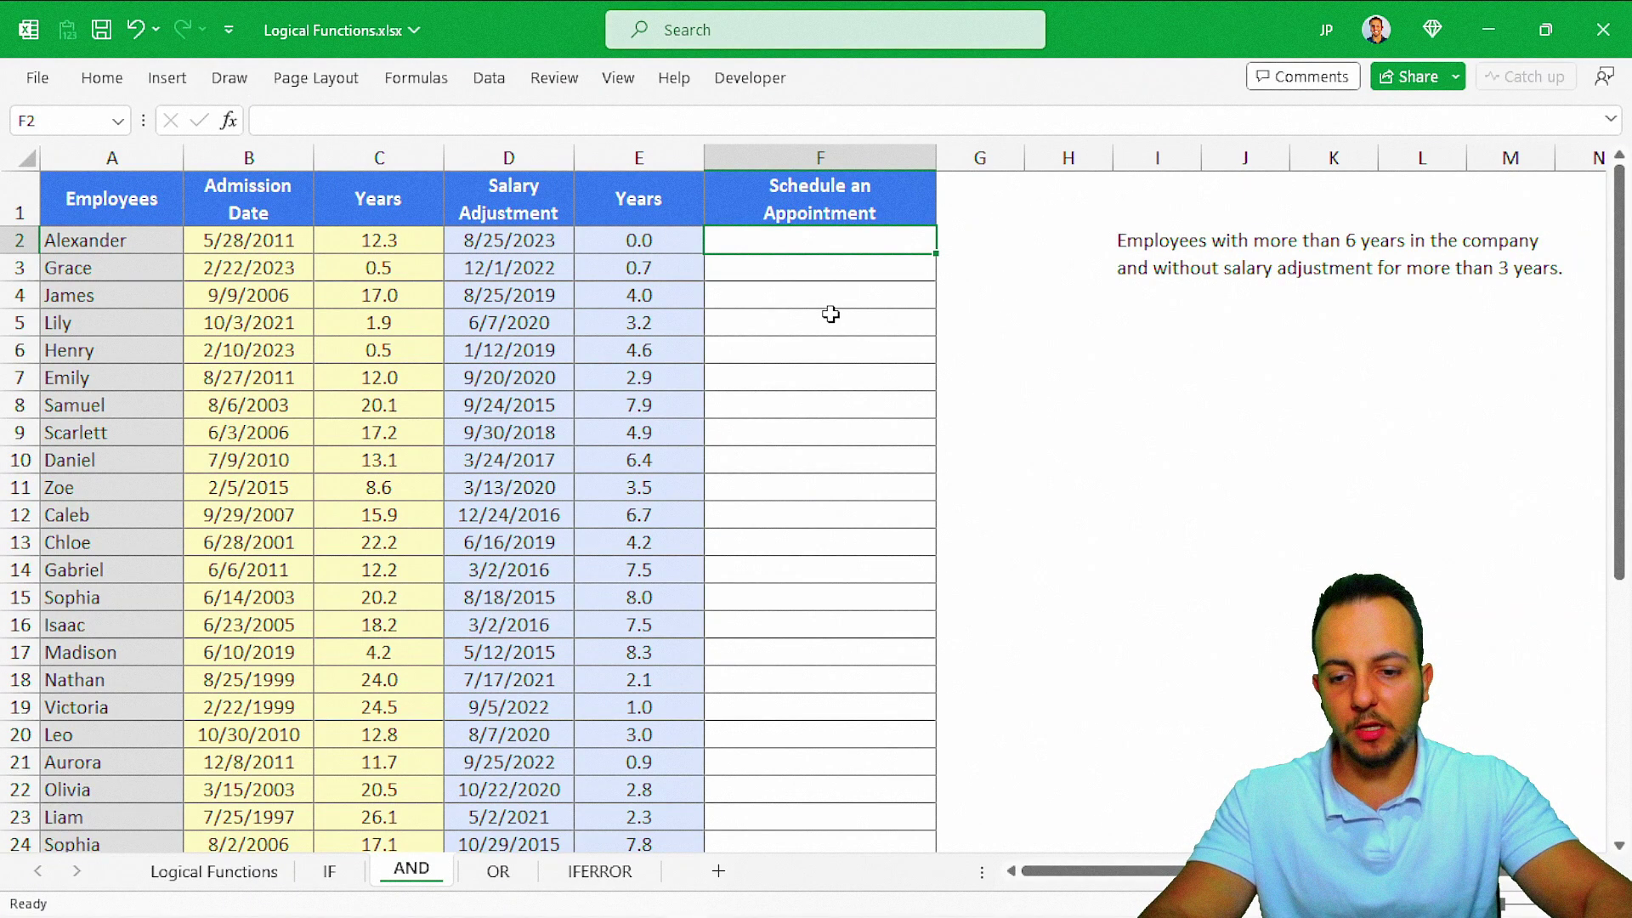
Step: Start an AND formula in F2 of the AND sheet with the first condition C2>=6
{"action": "key", "text": "ctrl+Page_Up"}
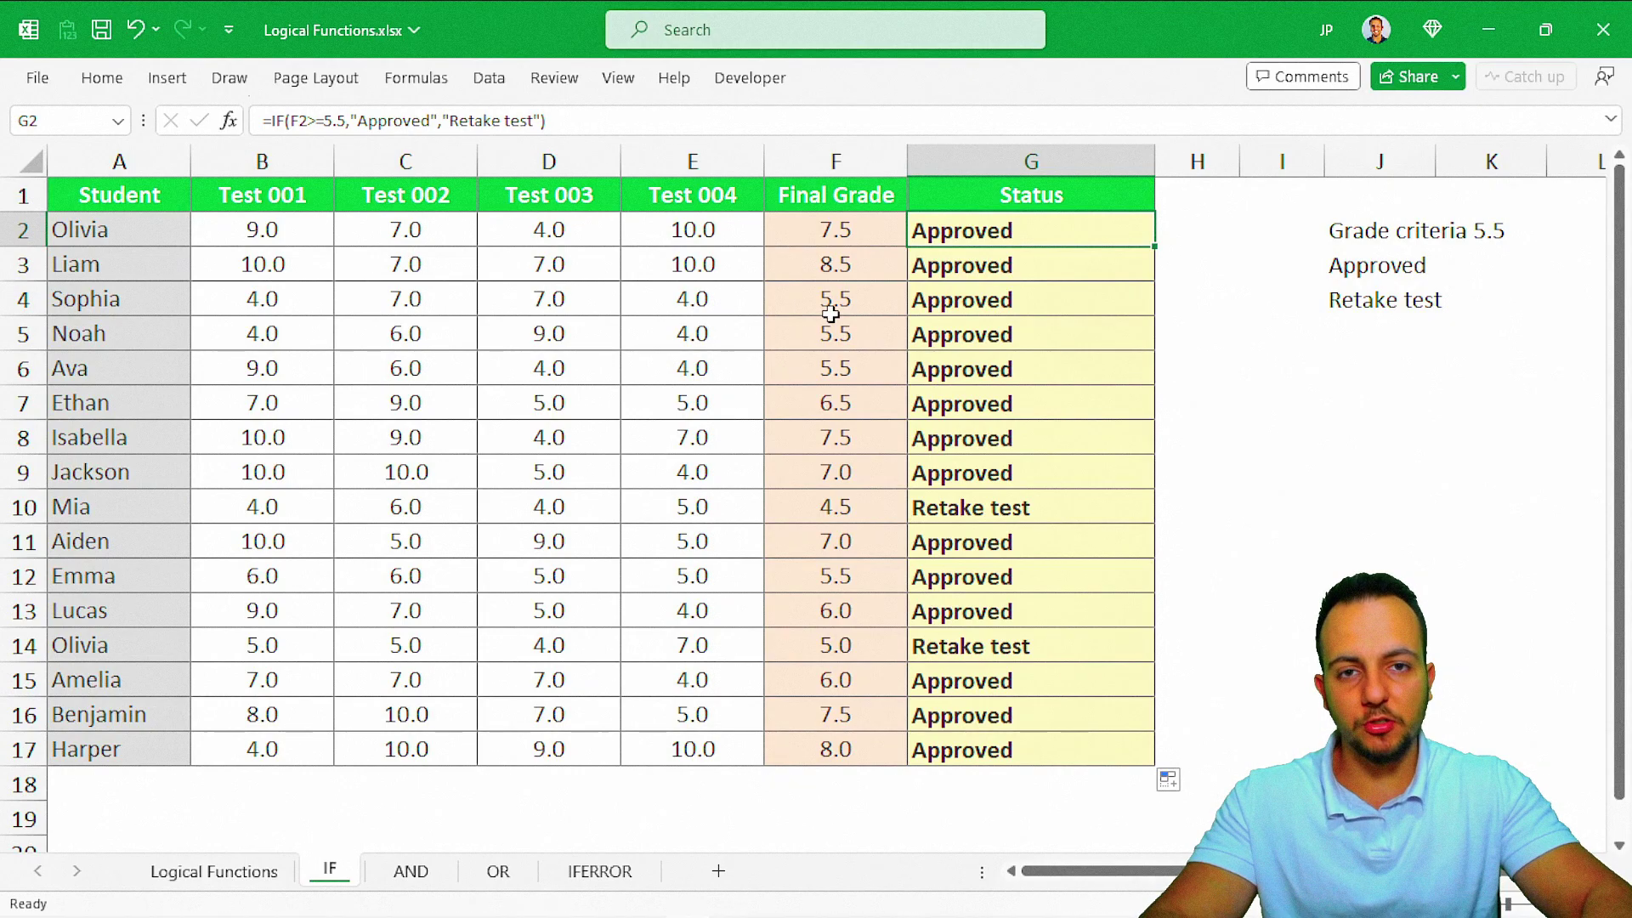
{"action": "key", "text": "ctrl+Page_Down"}
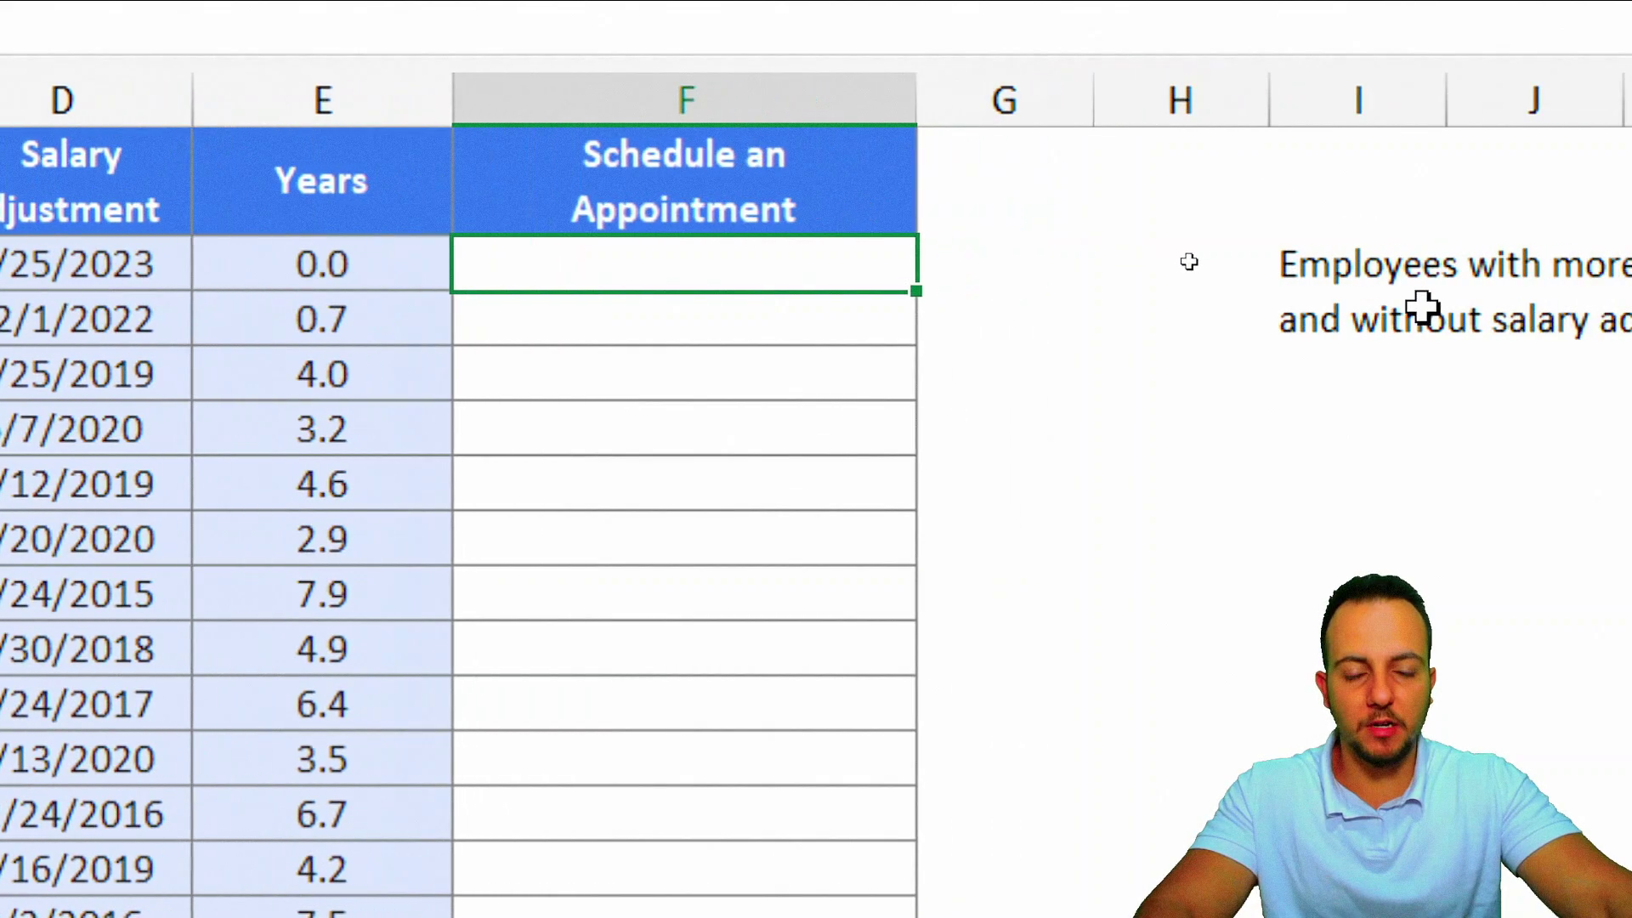
{"action": "type", "text": "="}
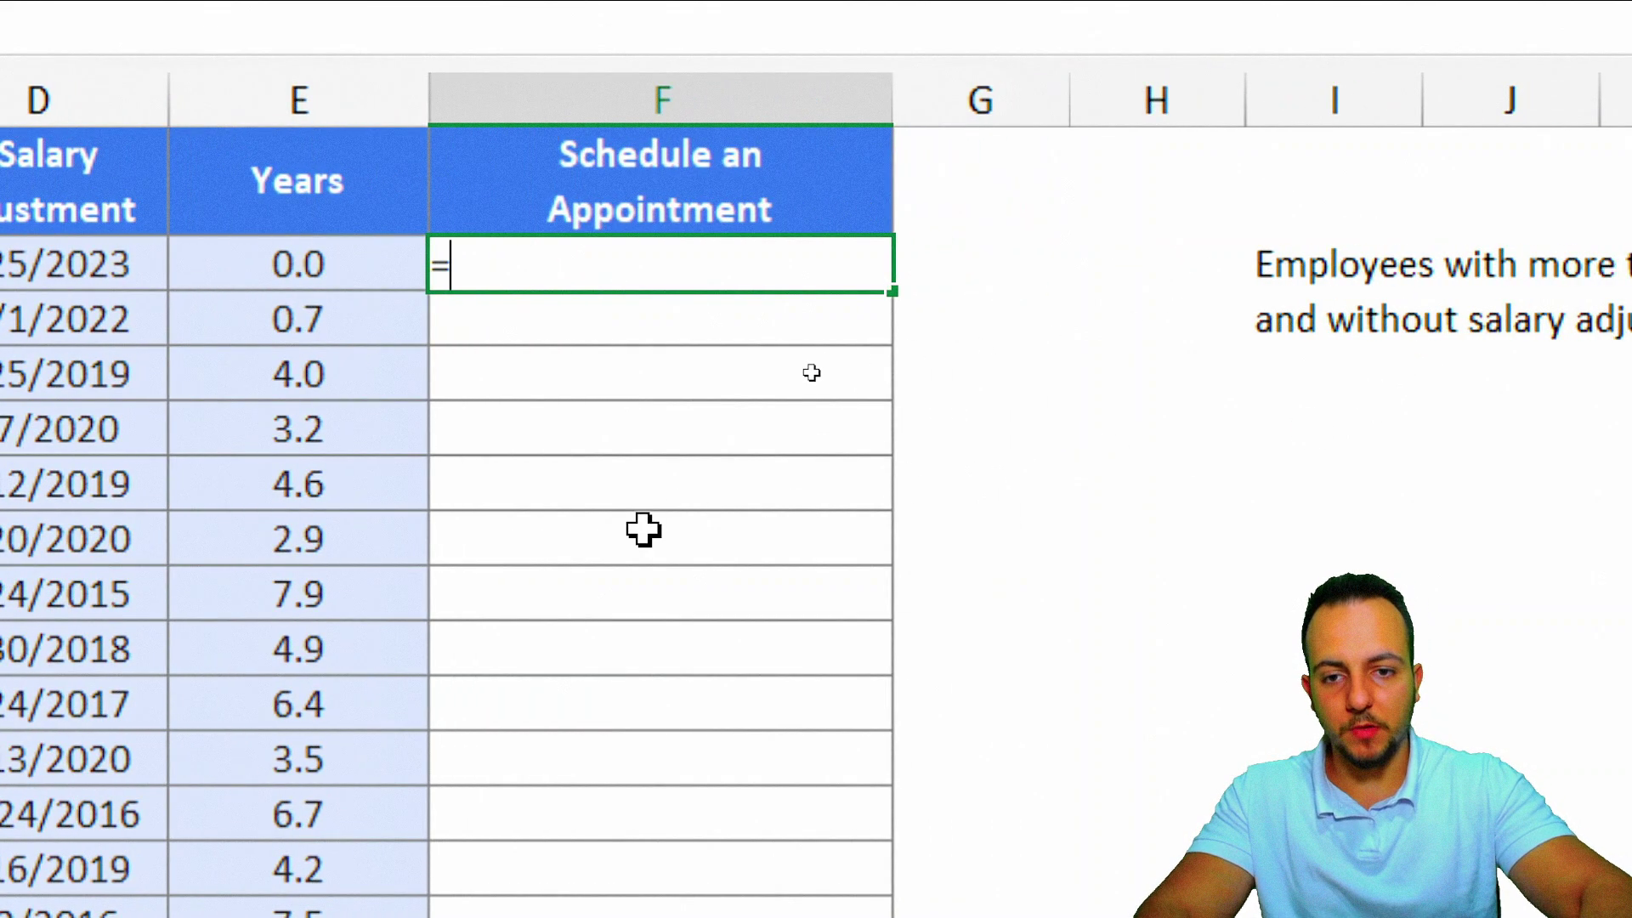
{"action": "type", "text": "and"}
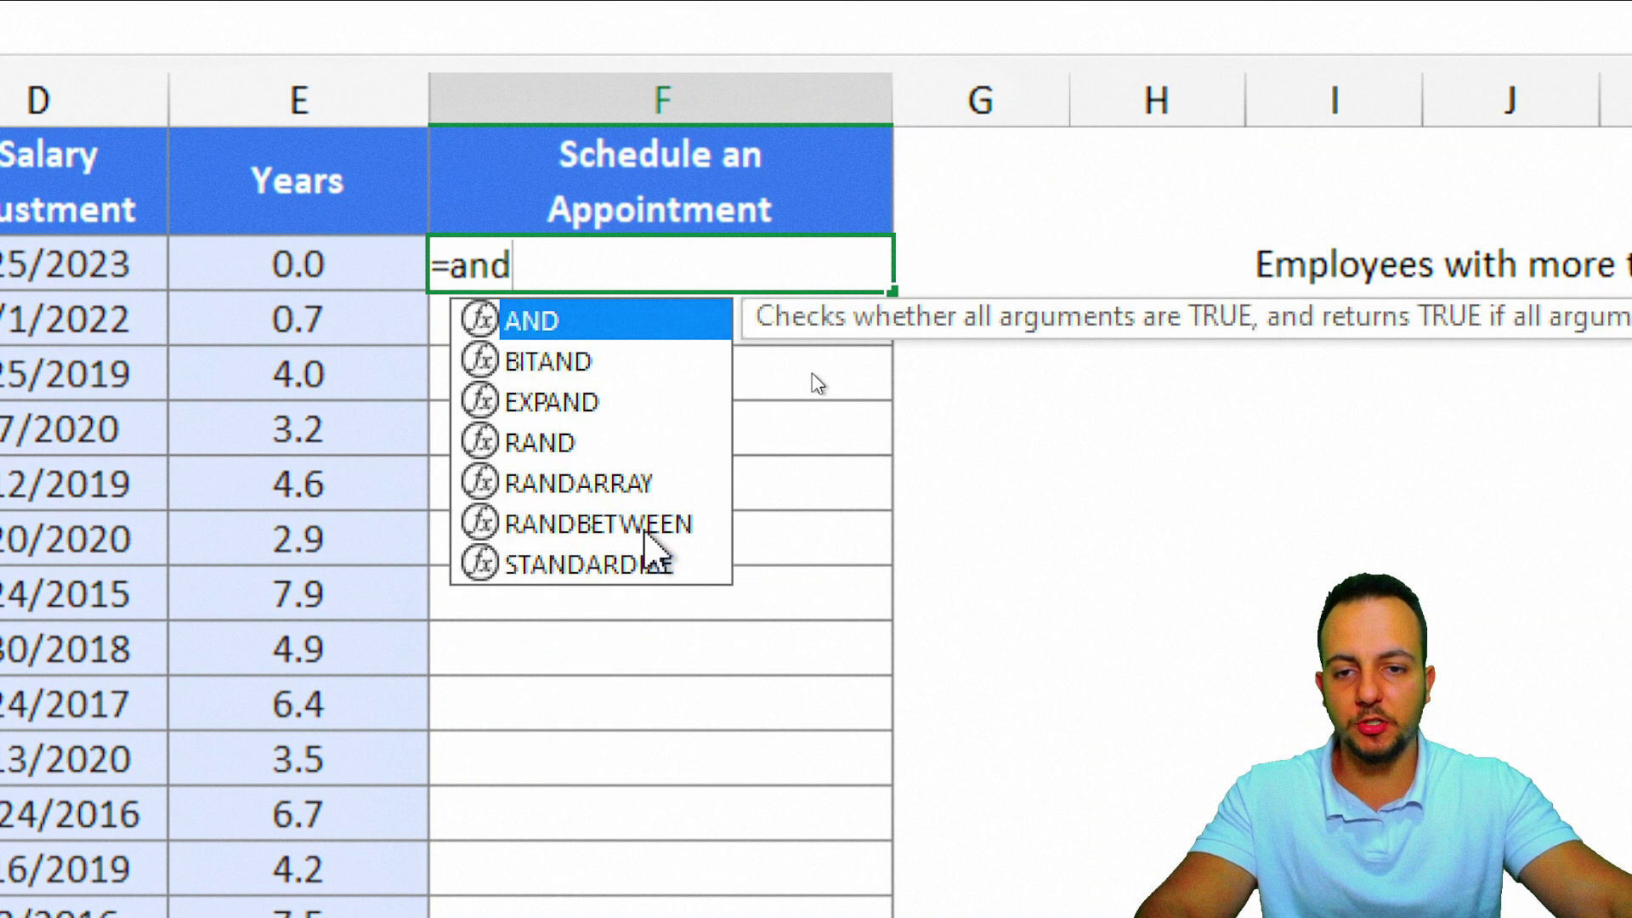
{"action": "double_click", "coordinate": [561, 321]}
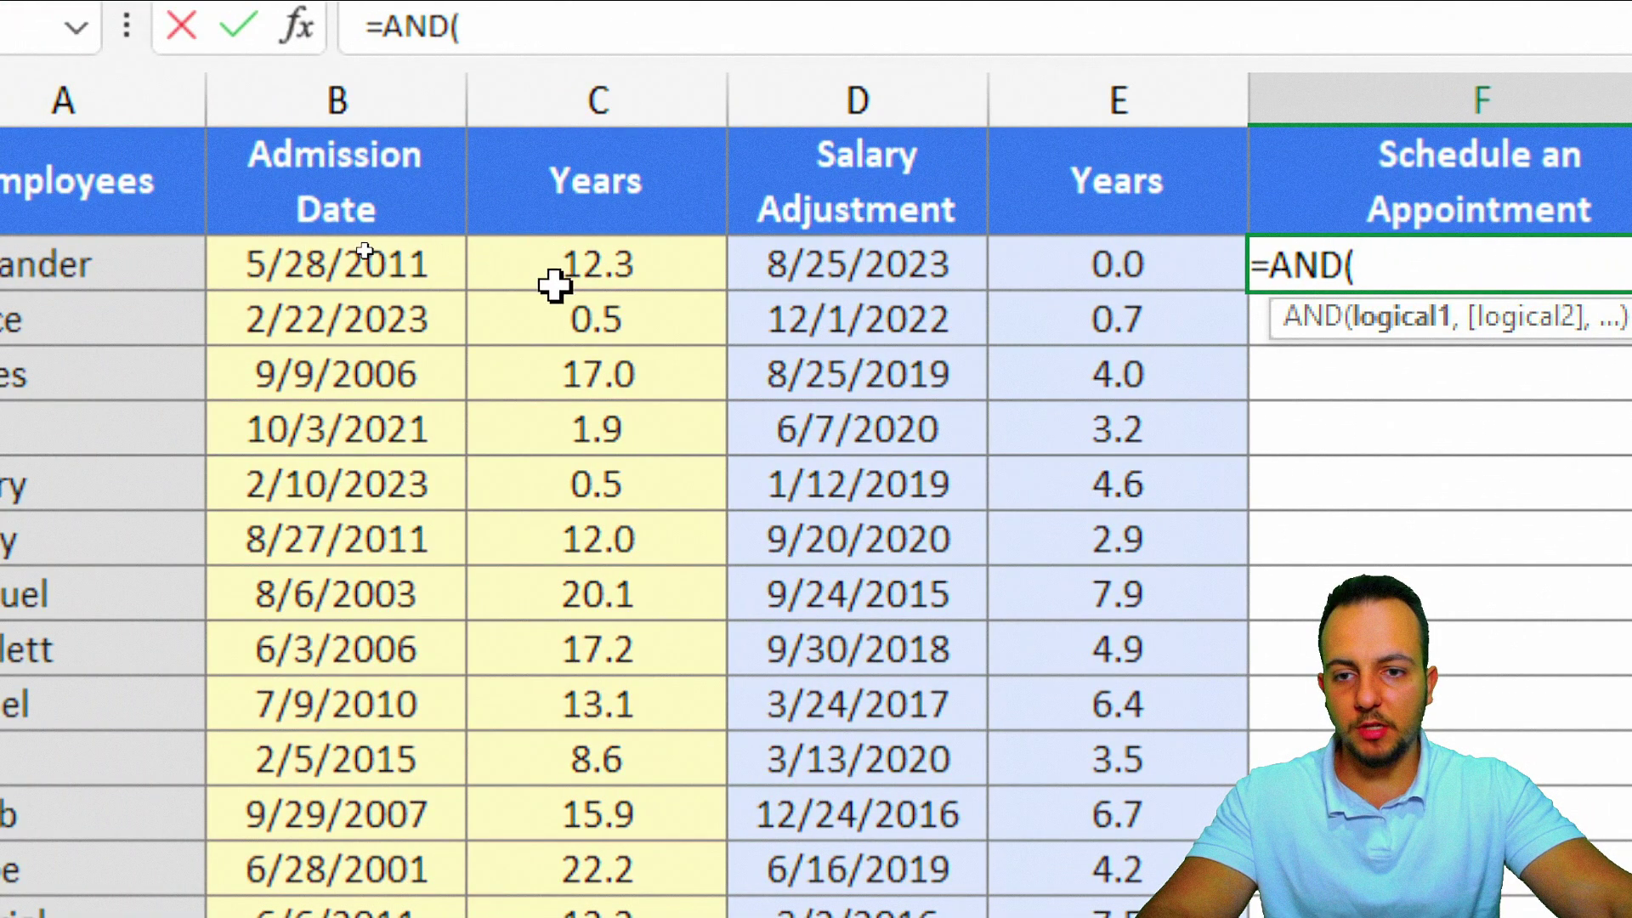
{"action": "left_click", "coordinate": [605, 262]}
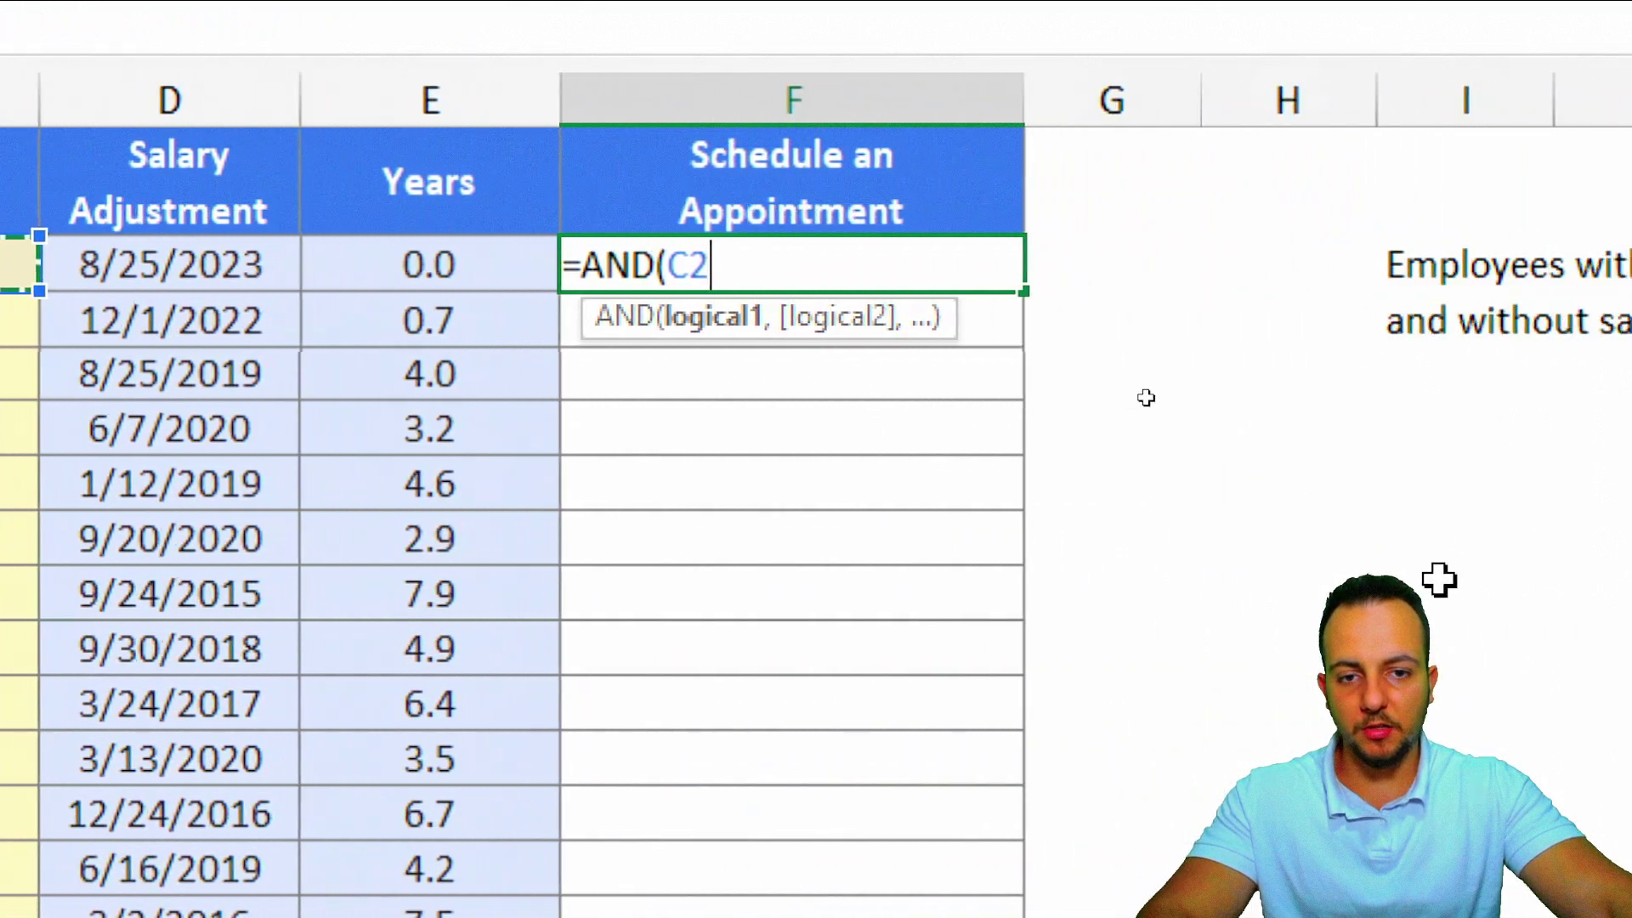
{"action": "type", "text": ">"}
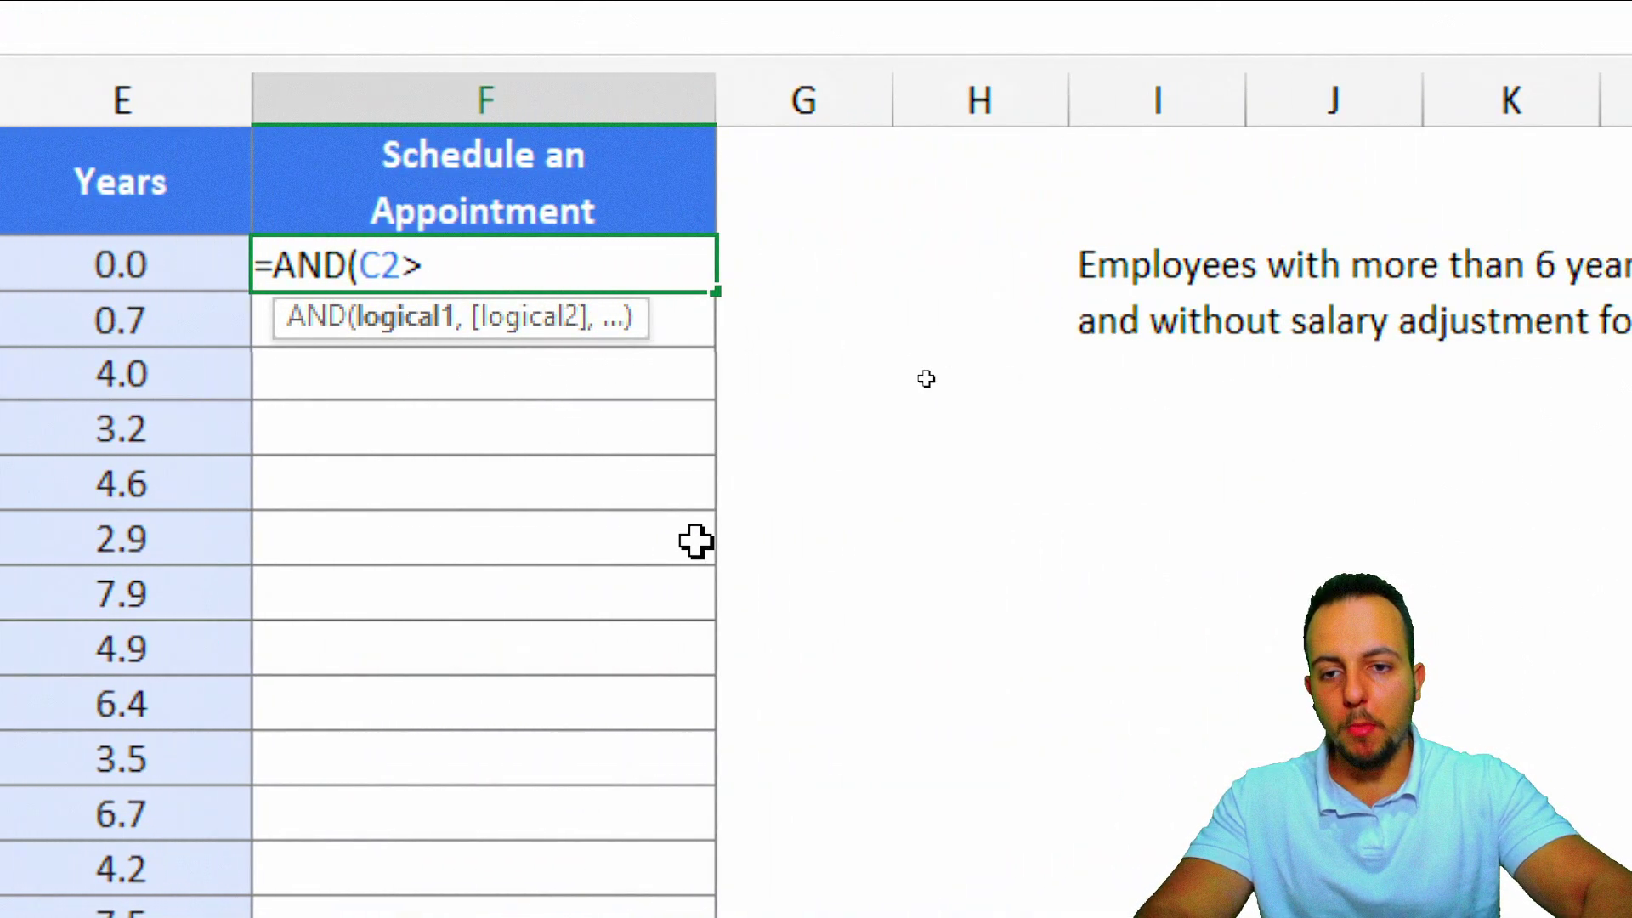
{"action": "type", "text": "="}
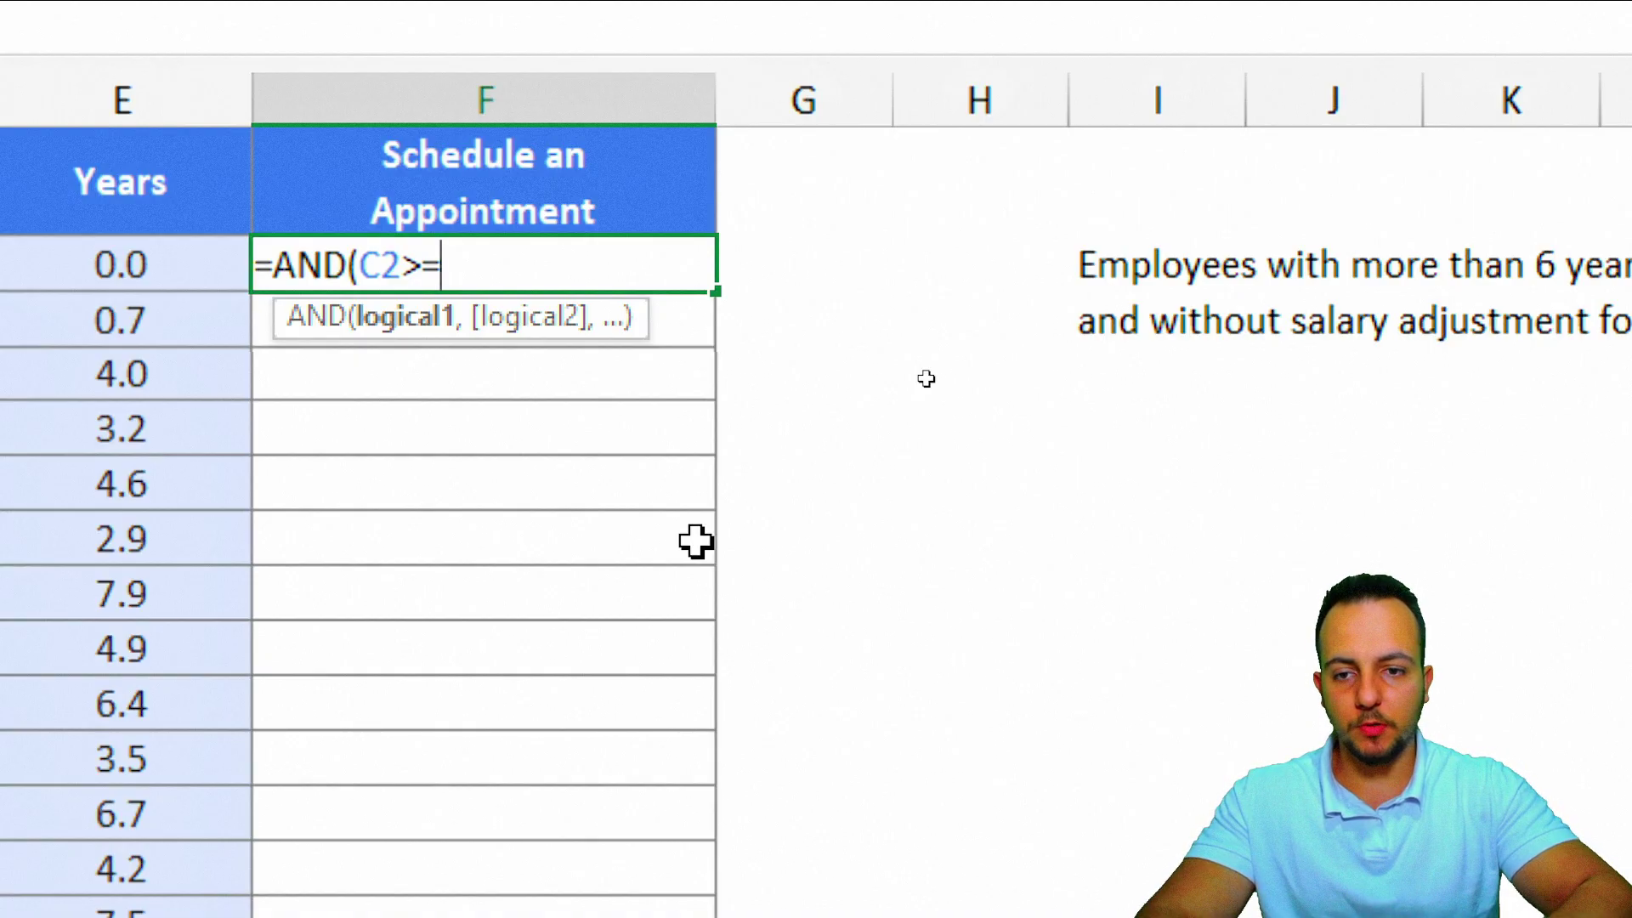
{"action": "type", "text": "6"}
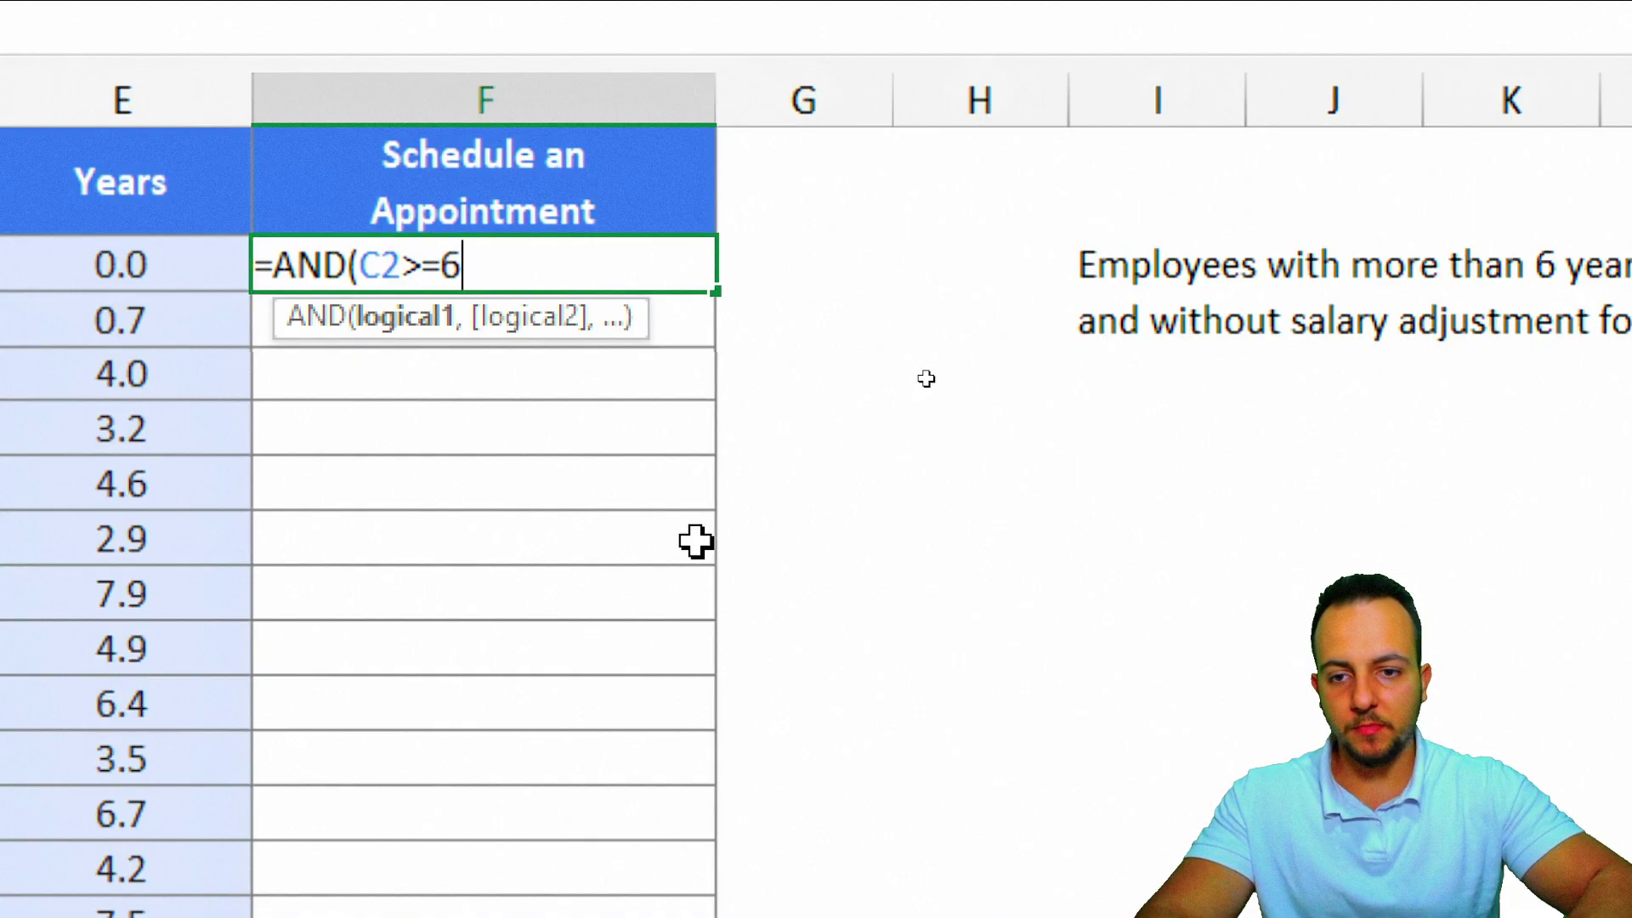
{"action": "type", "text": ","}
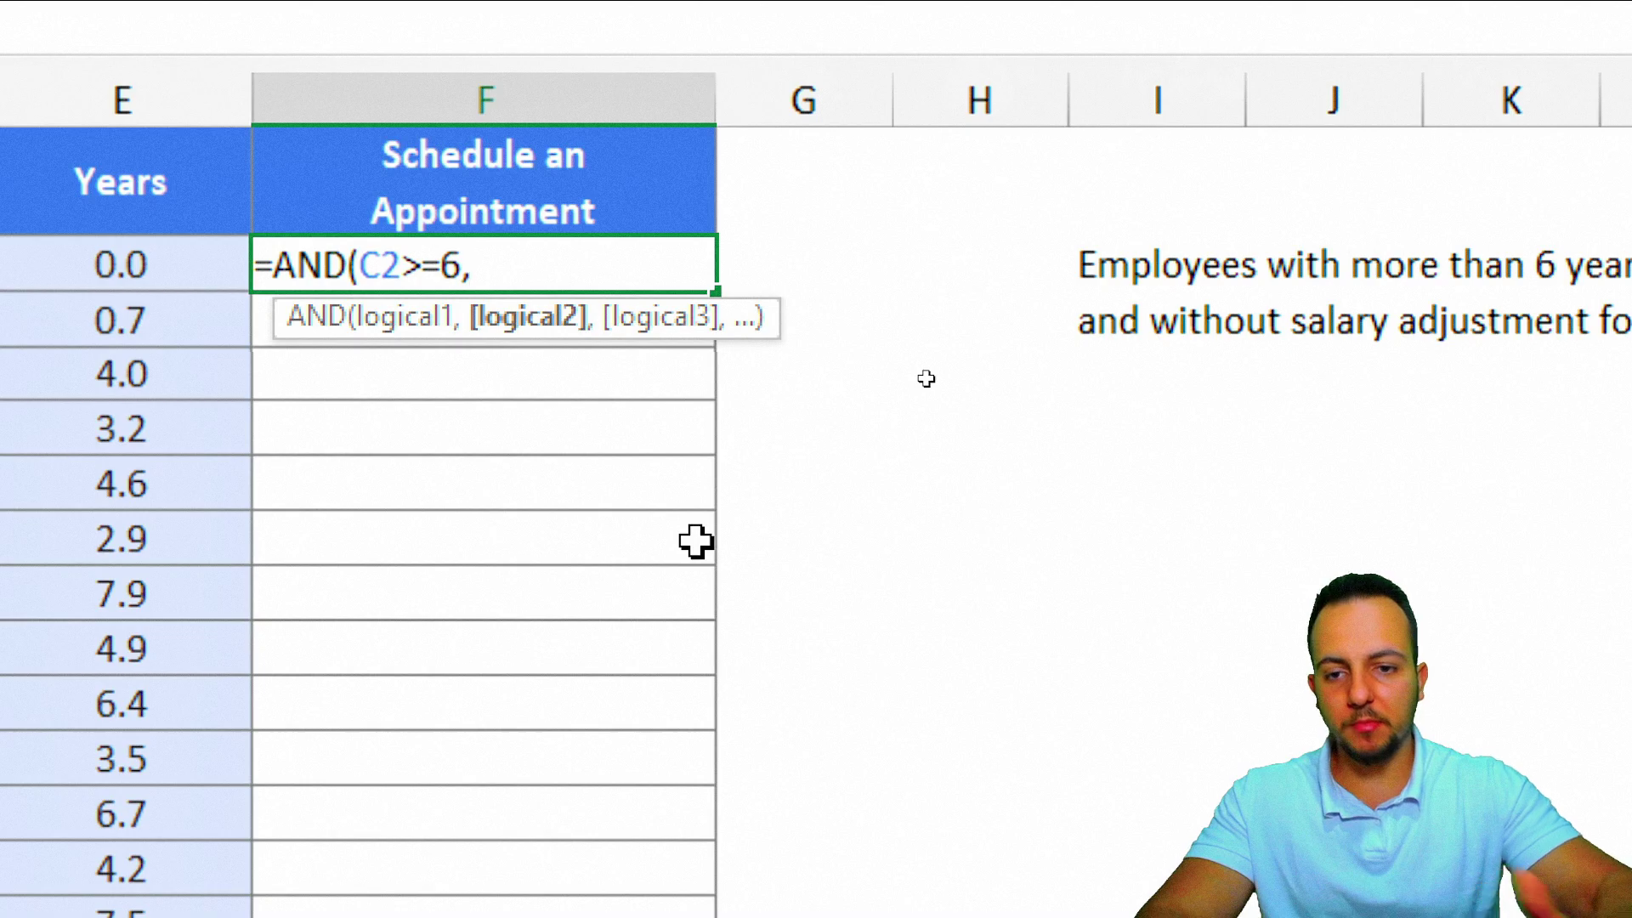
Step: Add the second condition E2>=3 to the AND formula in F2 and enter the formula
{"action": "scroll", "coordinate": [189, 473], "scroll_direction": "left", "scroll_amount": 3}
{"action": "left_click", "coordinate": [473, 280]}
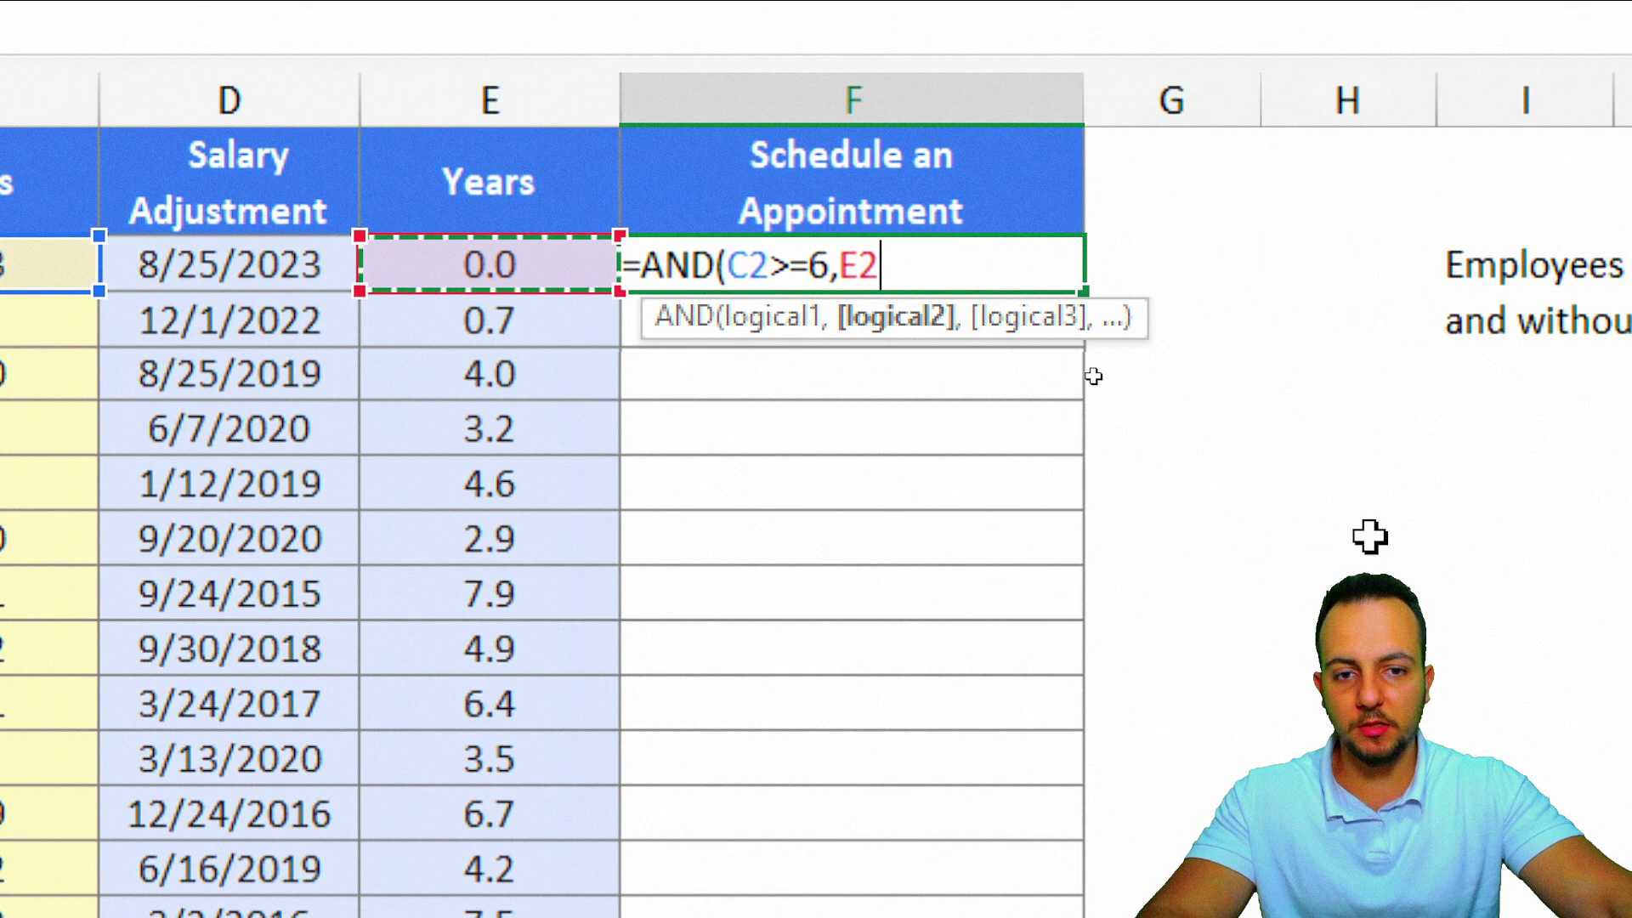
{"action": "scroll", "coordinate": [1370, 537], "scroll_direction": "right", "scroll_amount": 3}
{"action": "type", "text": ">"}
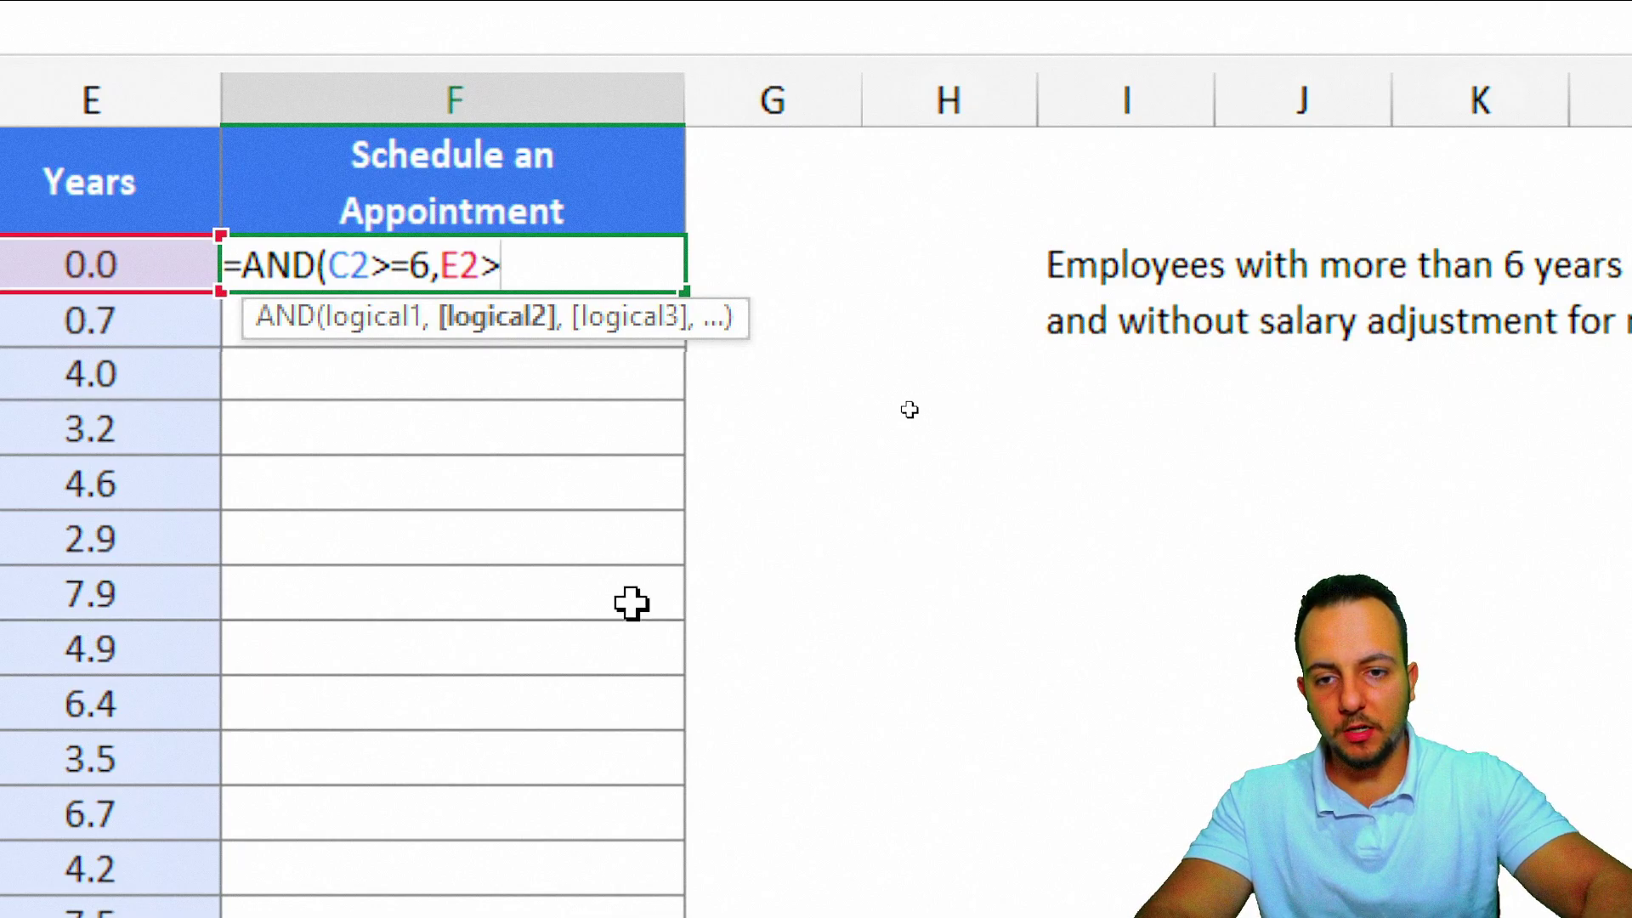
{"action": "type", "text": "=3"}
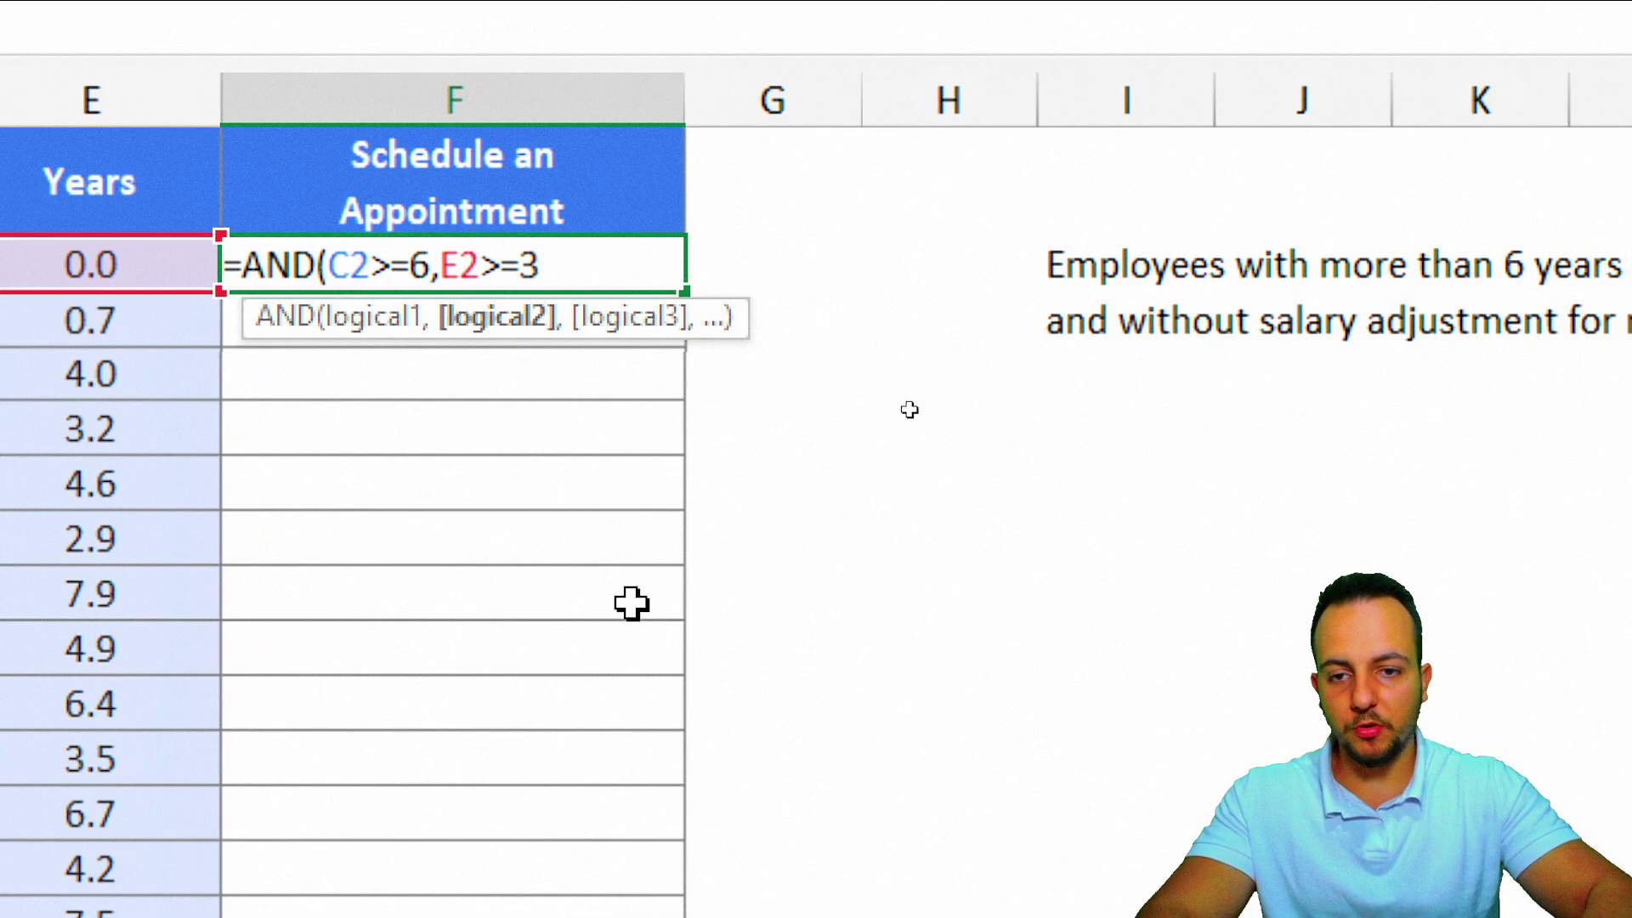
{"action": "type", "text": ")"}
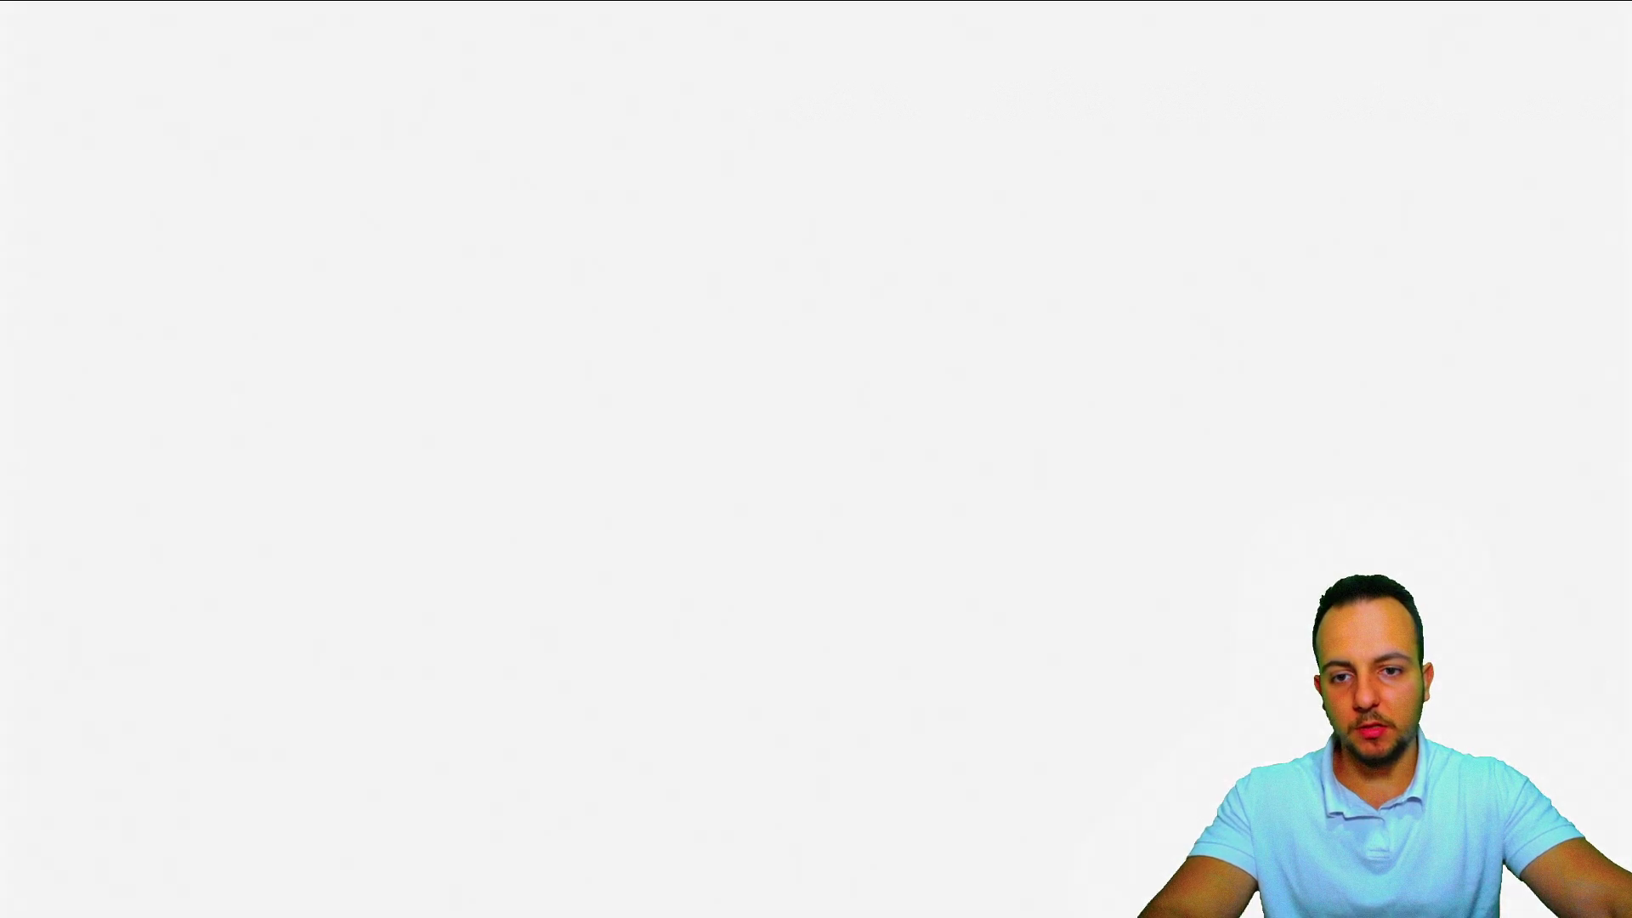
{"action": "key", "text": "Return"}
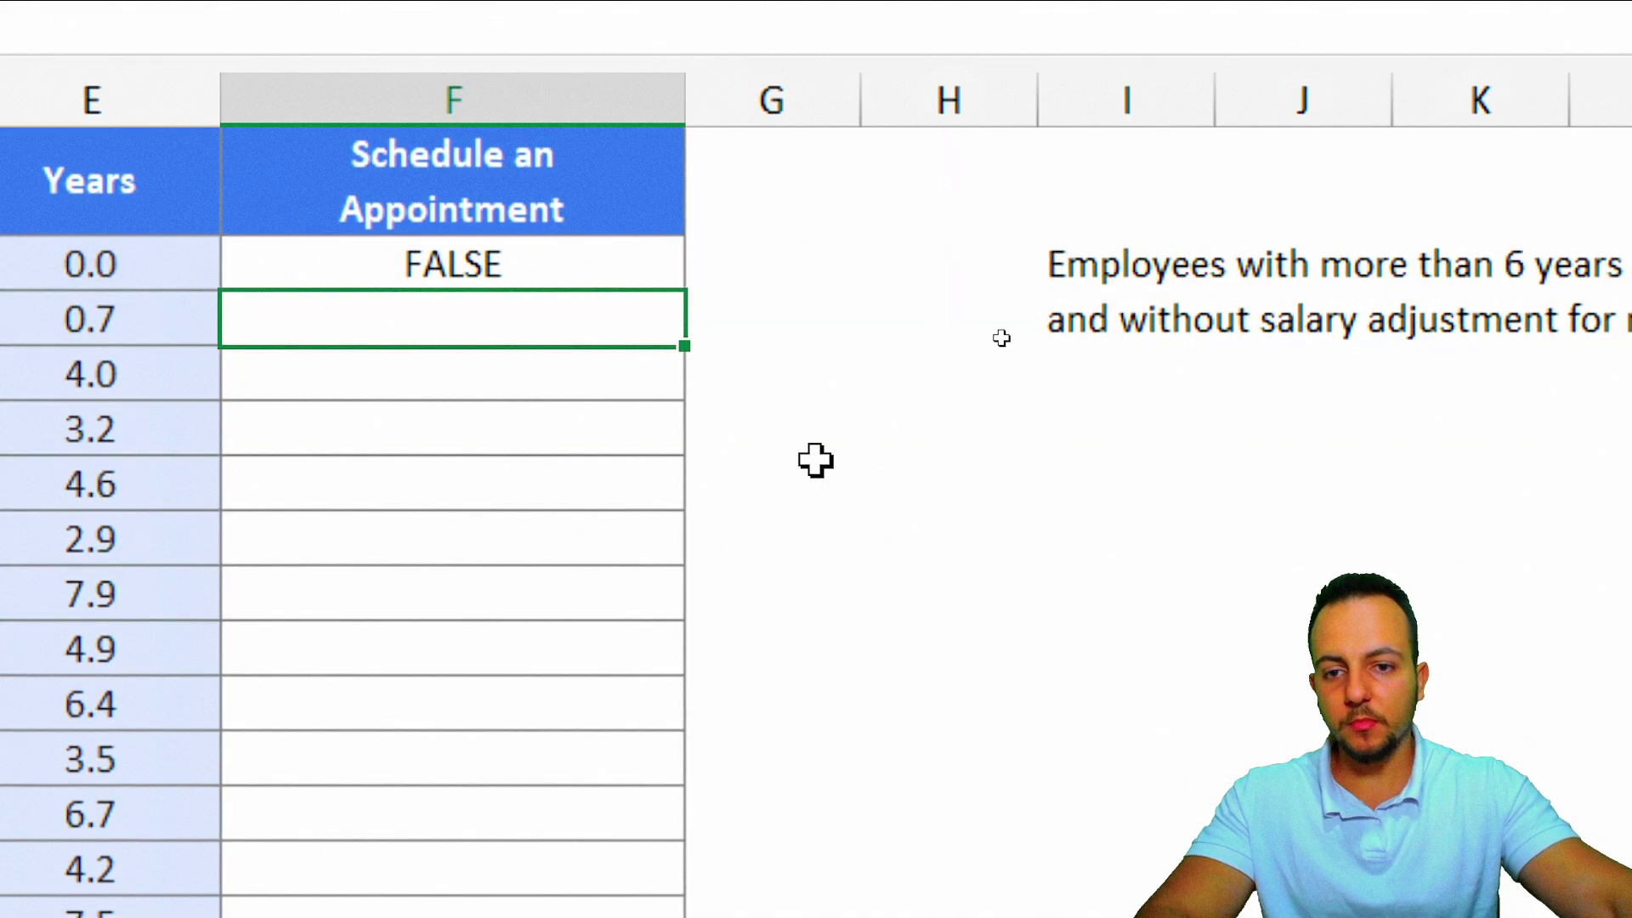
Step: Fill the AND formula from F2 down the Schedule an Appointment column
{"action": "left_click", "coordinate": [973, 259]}
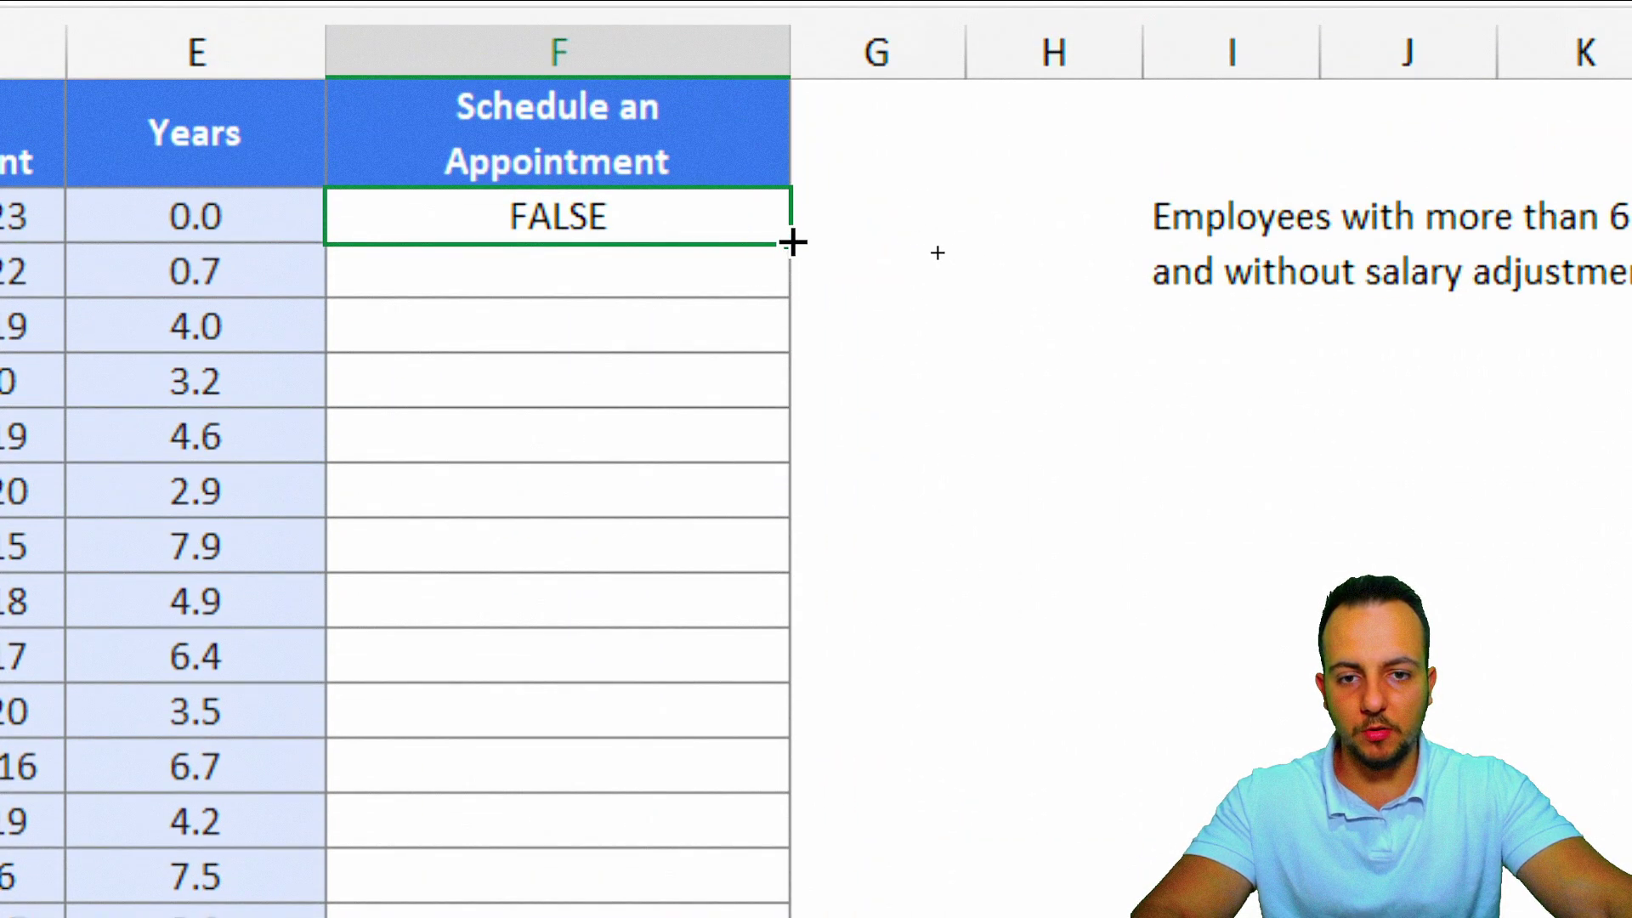
{"action": "left_click_drag", "start_coordinate": [791, 243], "coordinate": [663, 710]}
{"action": "scroll", "coordinate": [876, 625], "scroll_direction": "up", "scroll_amount": 5}
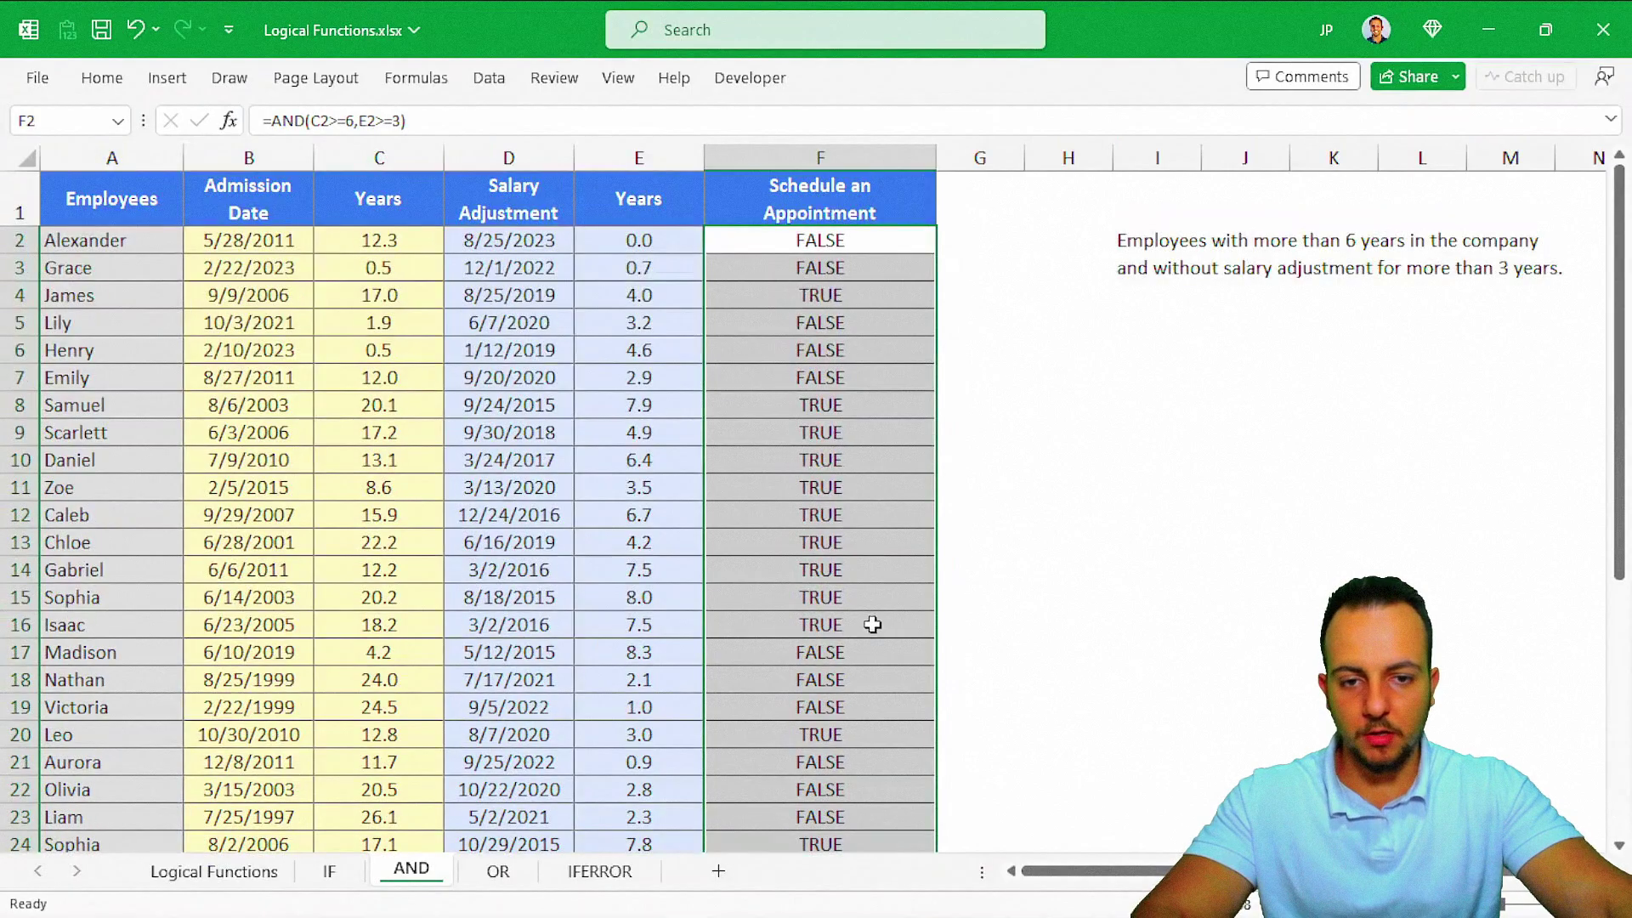
Step: Examine the Schedule an Appointment results, comparing row 4's years of service and years since adjustment with the criteria
{"action": "left_click", "coordinate": [850, 238]}
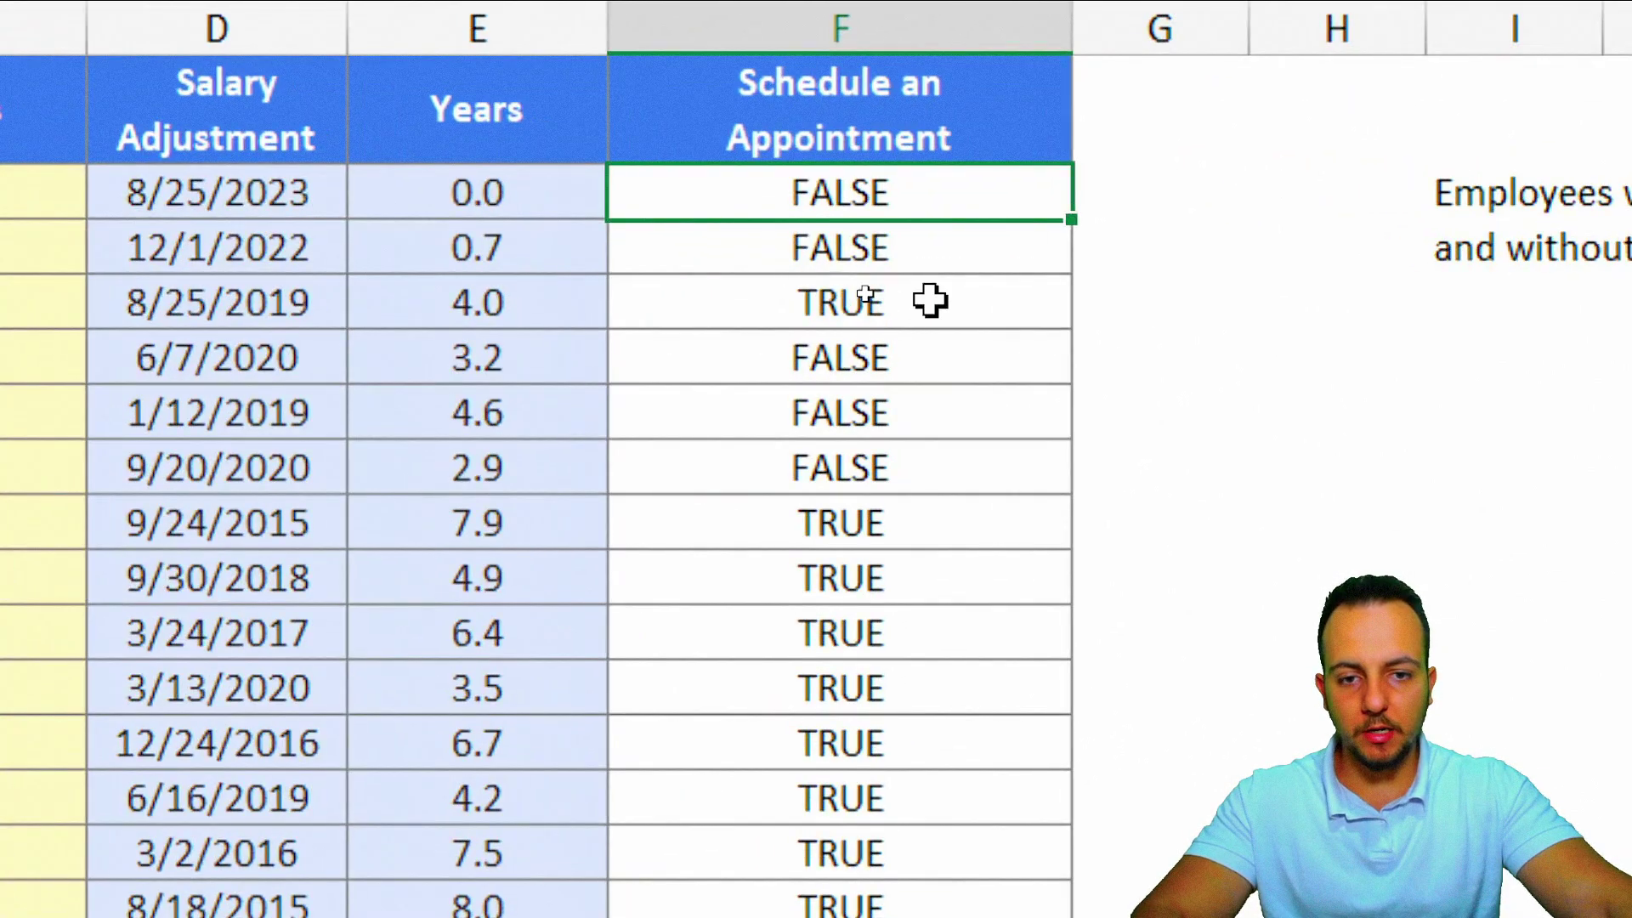
{"action": "left_click", "coordinate": [866, 295]}
{"action": "key", "text": "shift+space"}
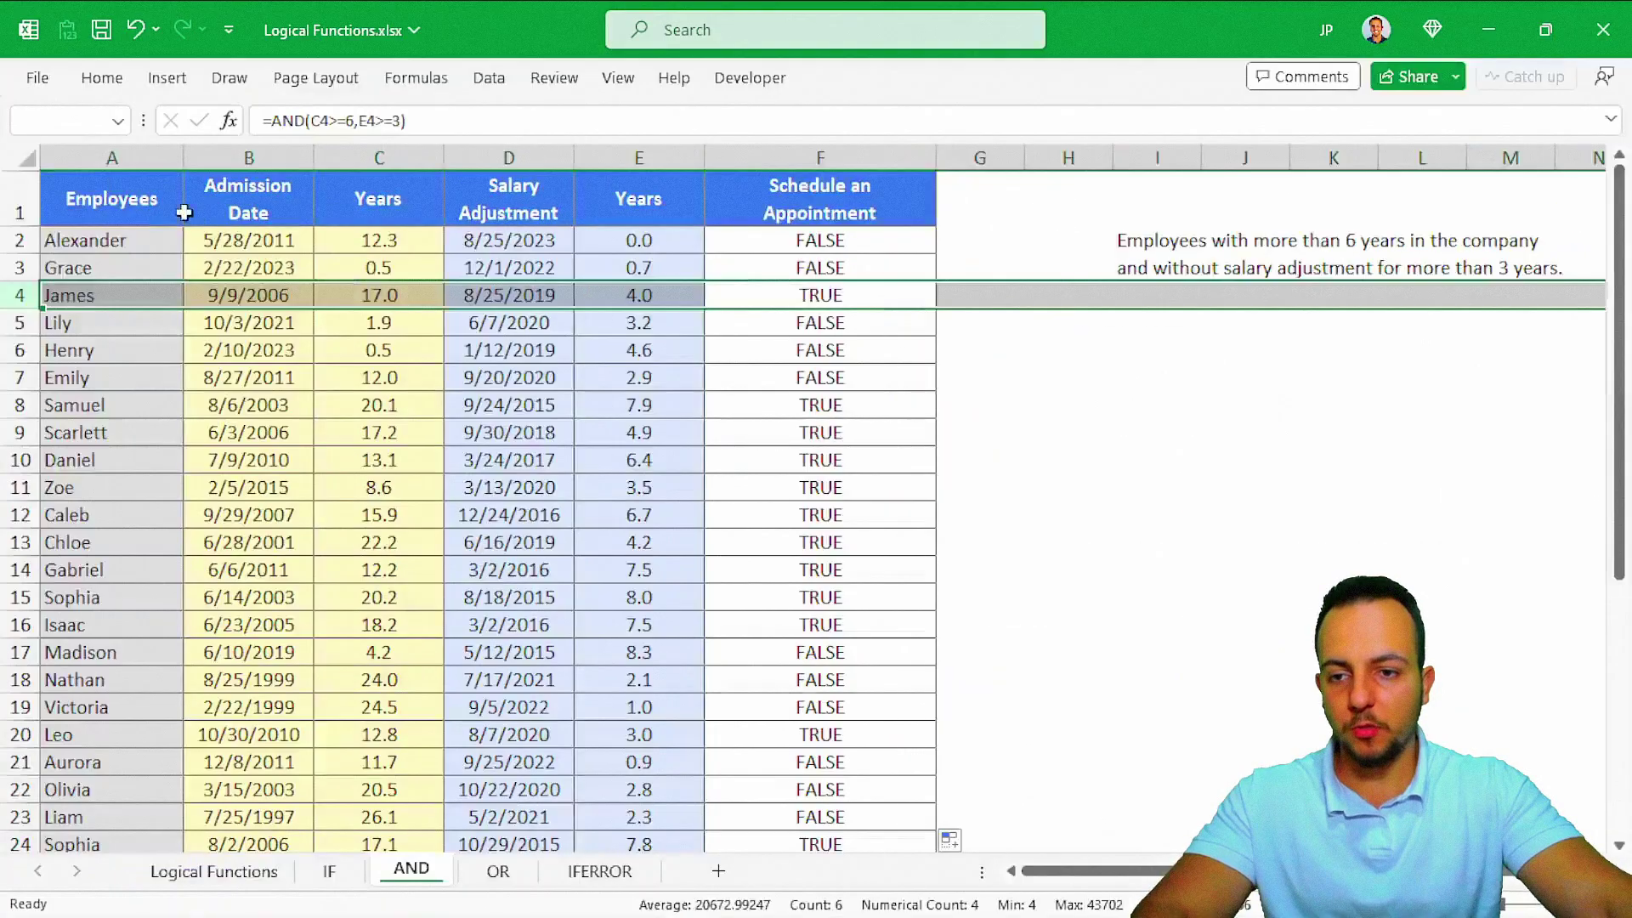
{"action": "key", "text": "ctrl+Home"}
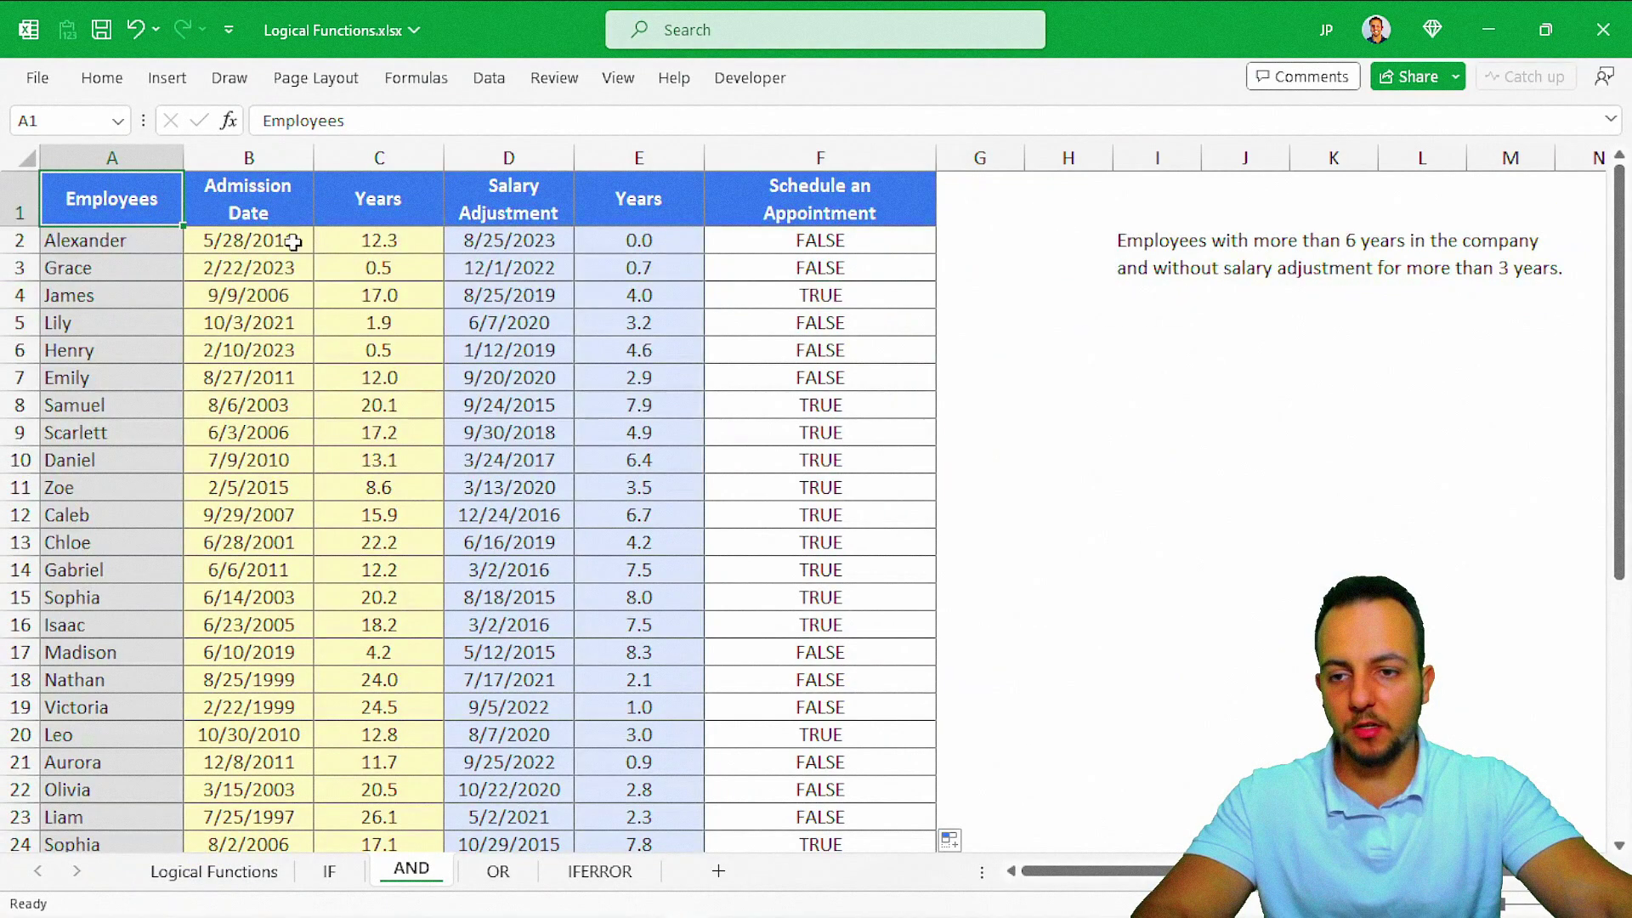
Step: Open the OR sheet and examine its low stock criteria: less than 10 units or a "Buy it!" note
{"action": "left_click", "coordinate": [498, 871]}
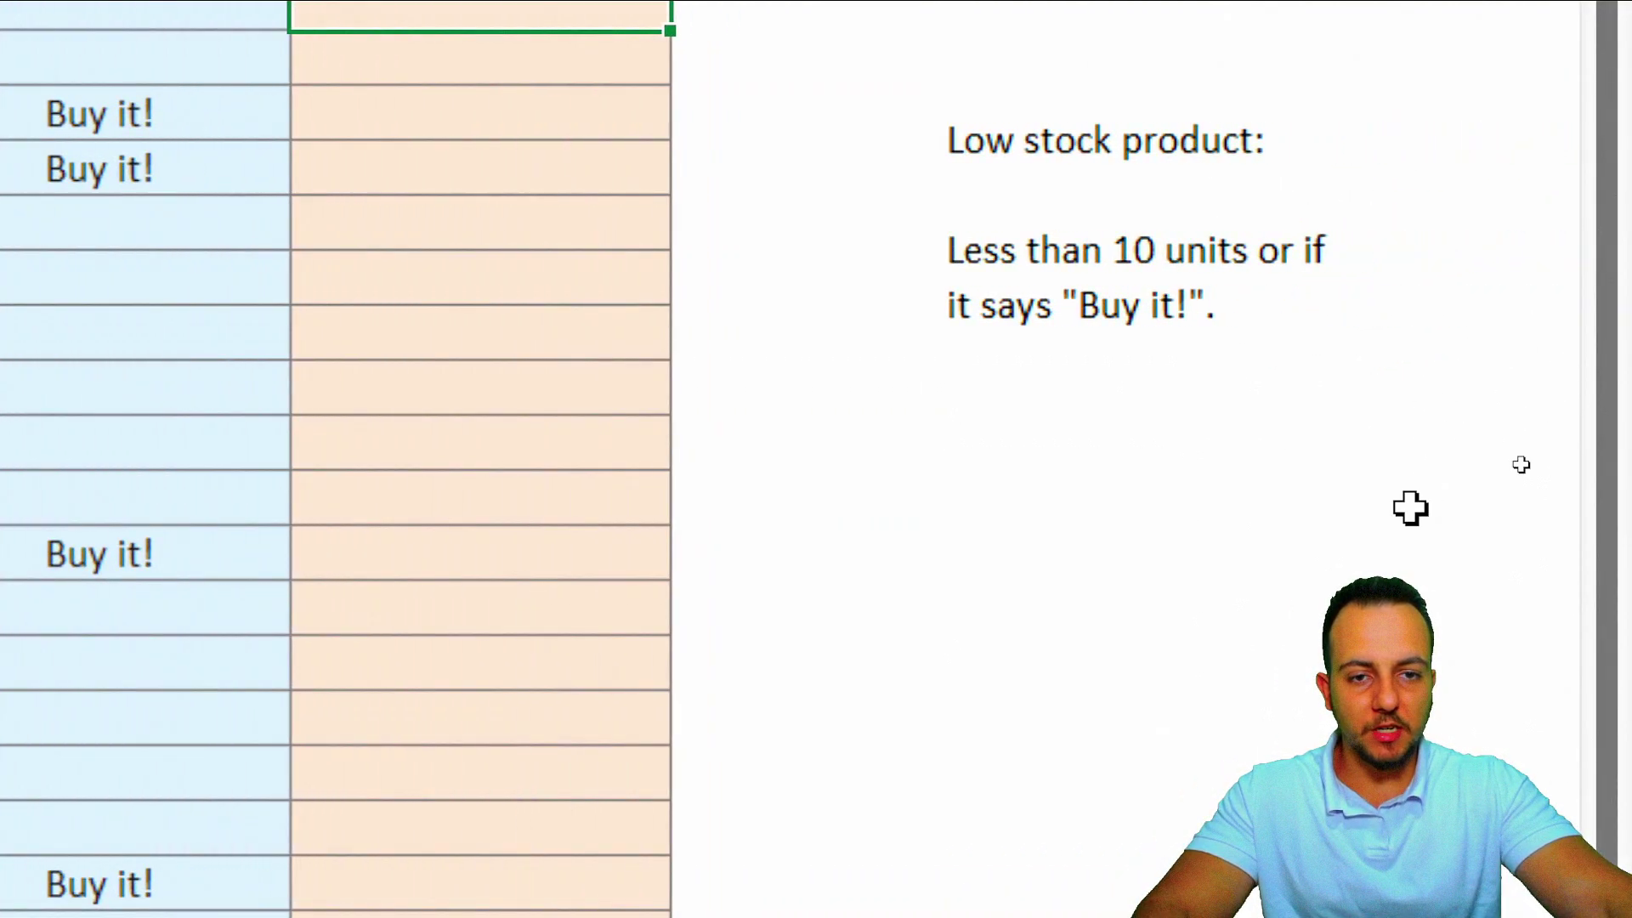
{"action": "left_click_drag", "start_coordinate": [911, 174], "coordinate": [1340, 187]}
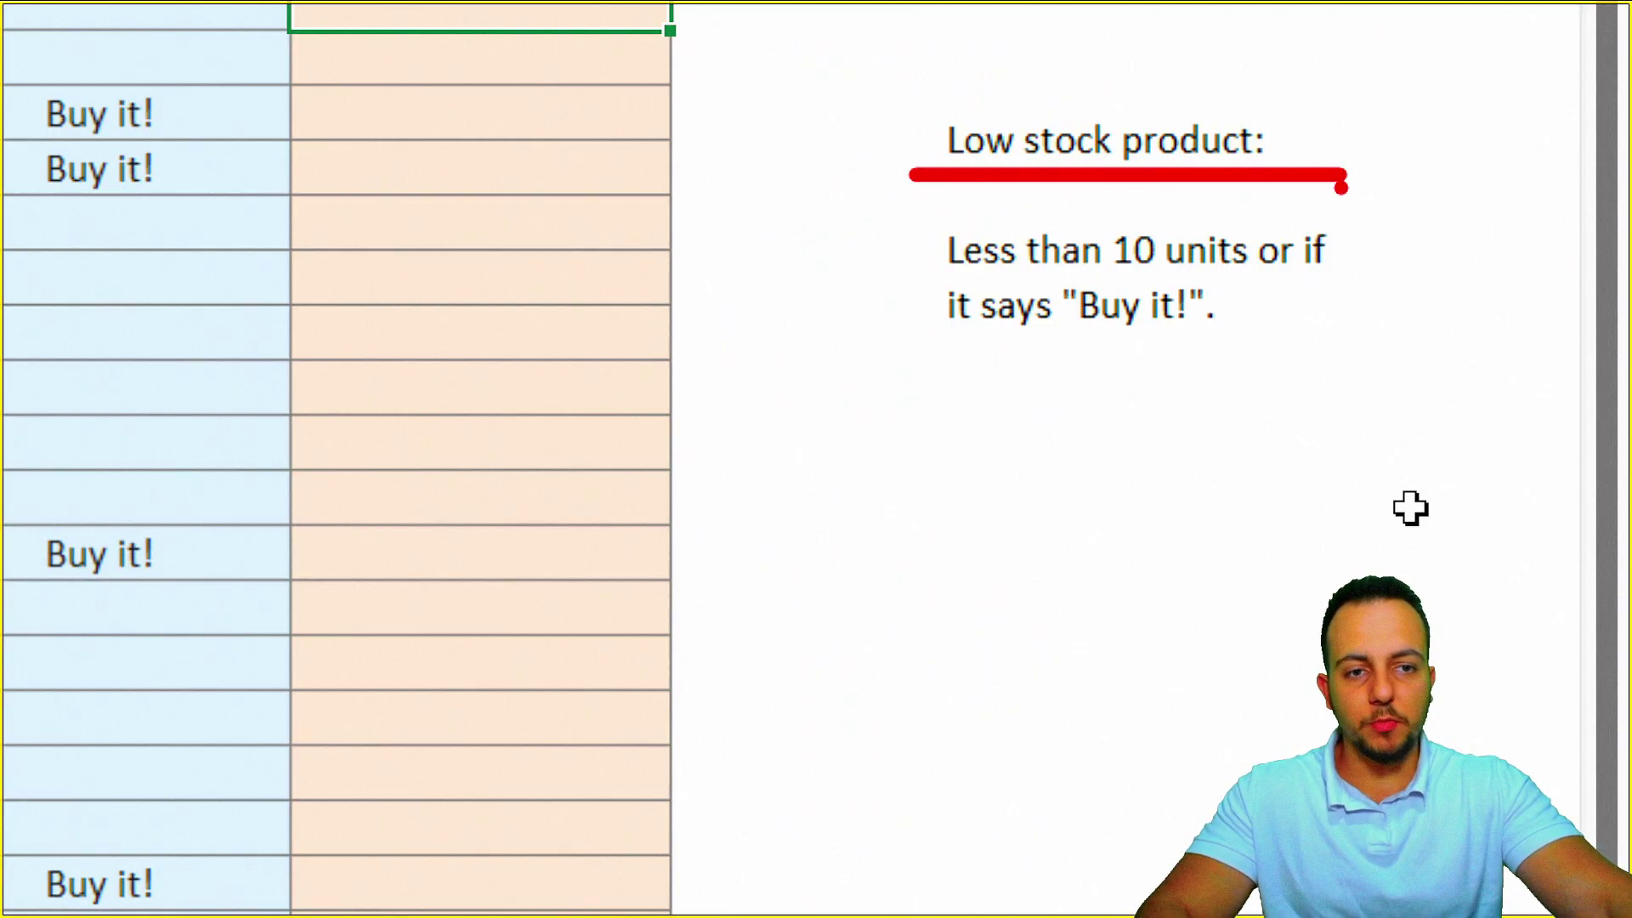
{"action": "left_click_drag", "start_coordinate": [924, 258], "coordinate": [775, 258]}
{"action": "left_click_drag", "start_coordinate": [1121, 276], "coordinate": [1250, 276]}
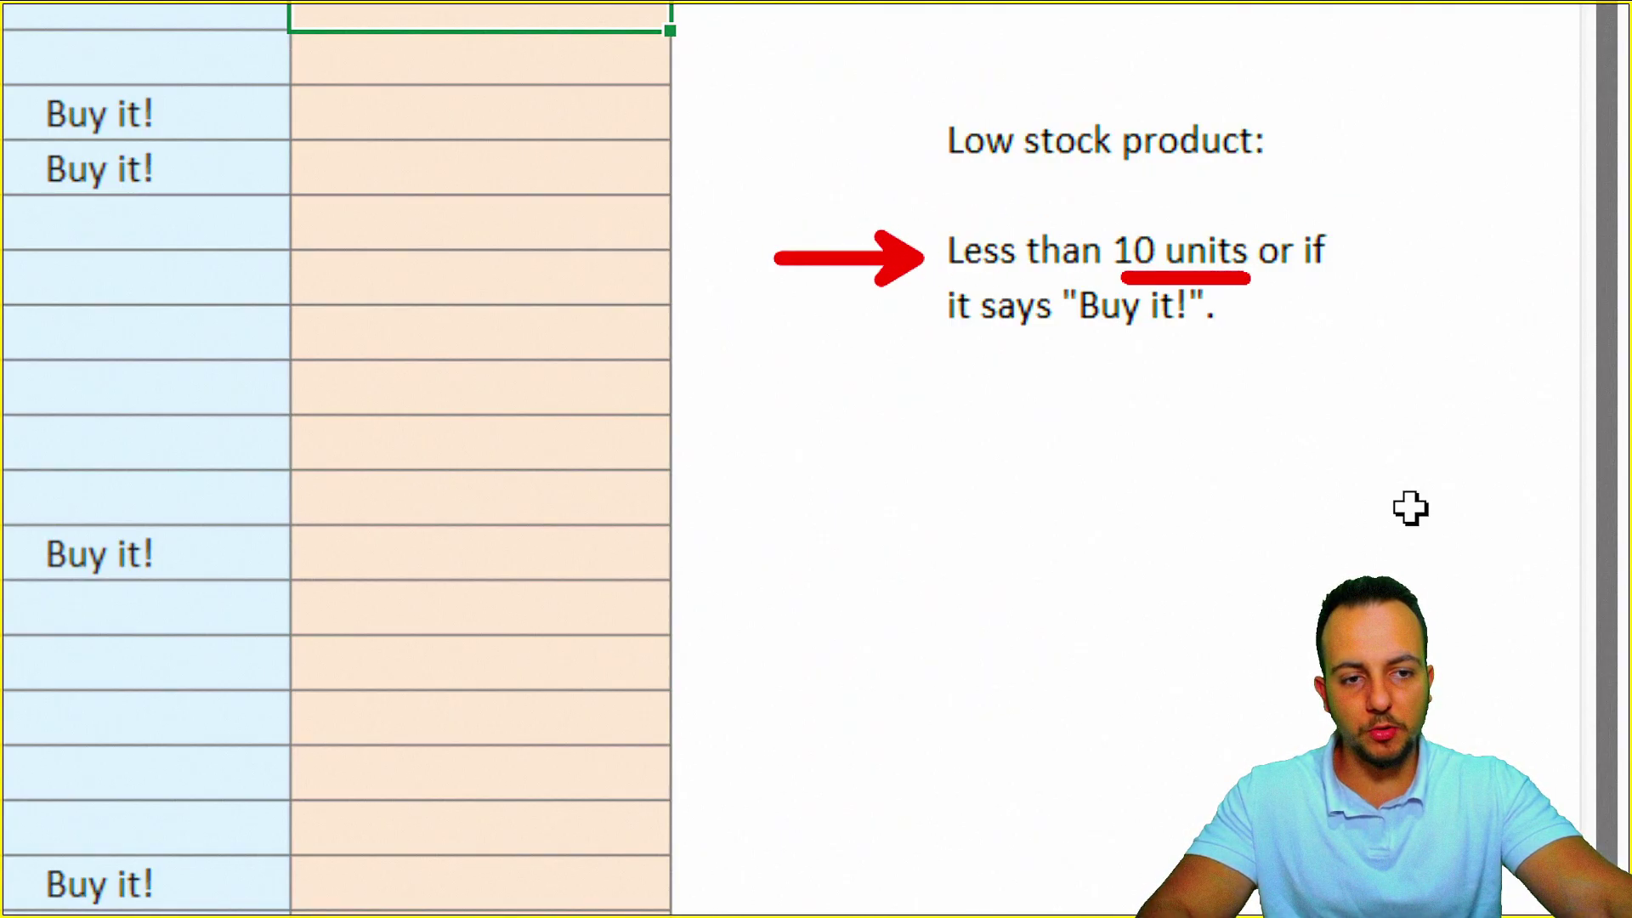
{"action": "left_click_drag", "start_coordinate": [1068, 338], "coordinate": [1224, 339]}
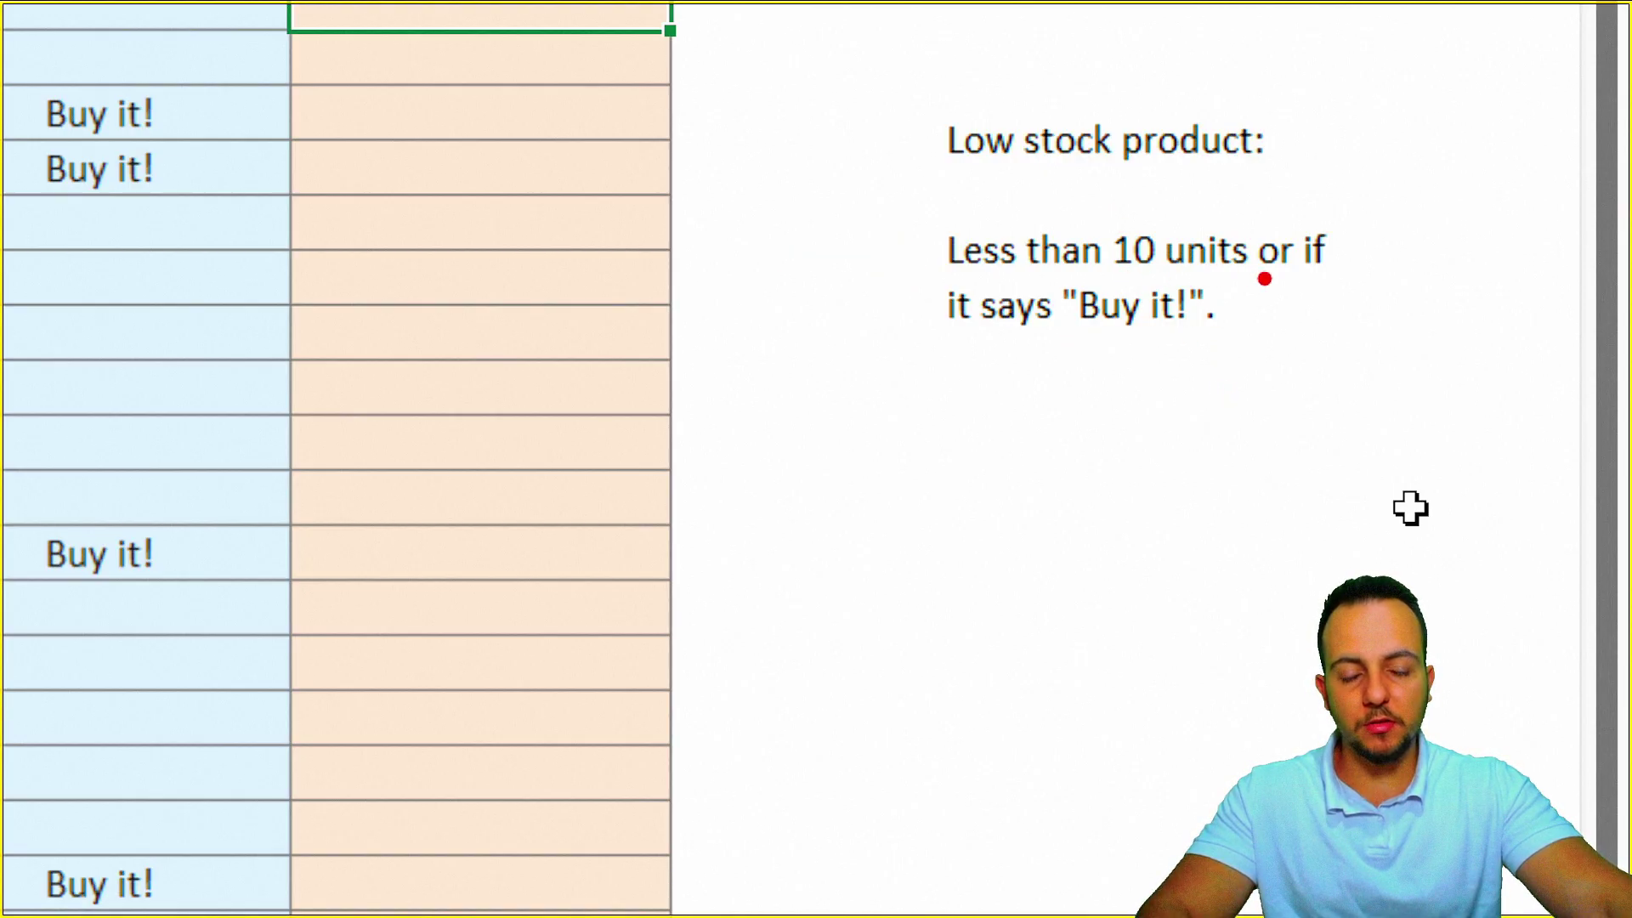
{"action": "left_click_drag", "start_coordinate": [1094, 209], "coordinate": [1269, 283]}
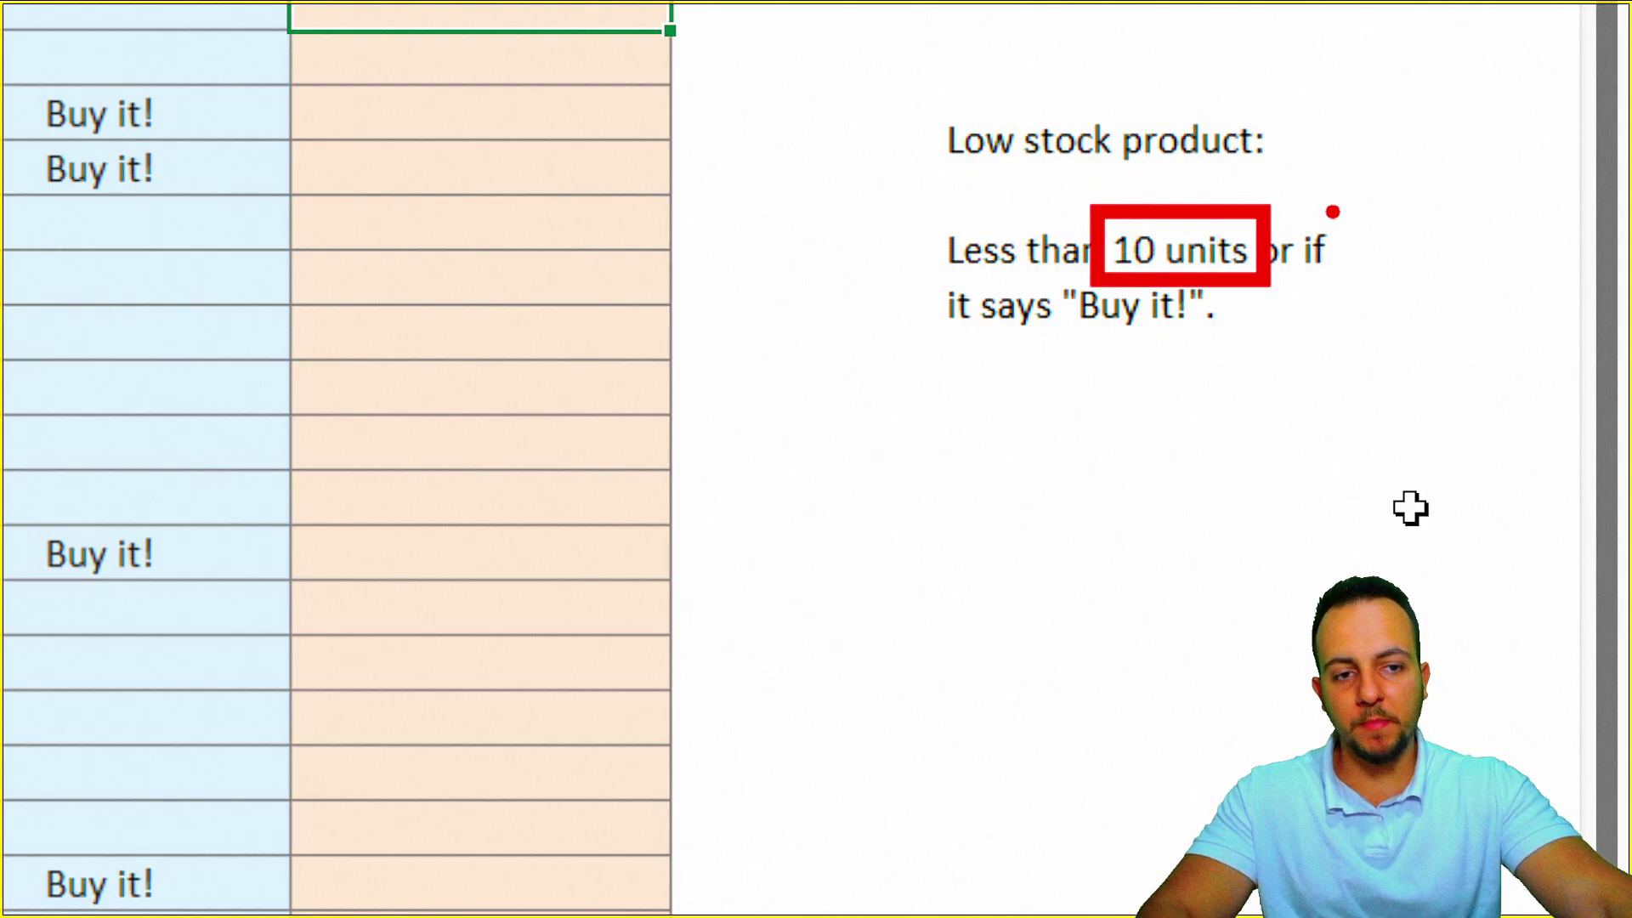
{"action": "left_click_drag", "start_coordinate": [1345, 161], "coordinate": [1357, 232]}
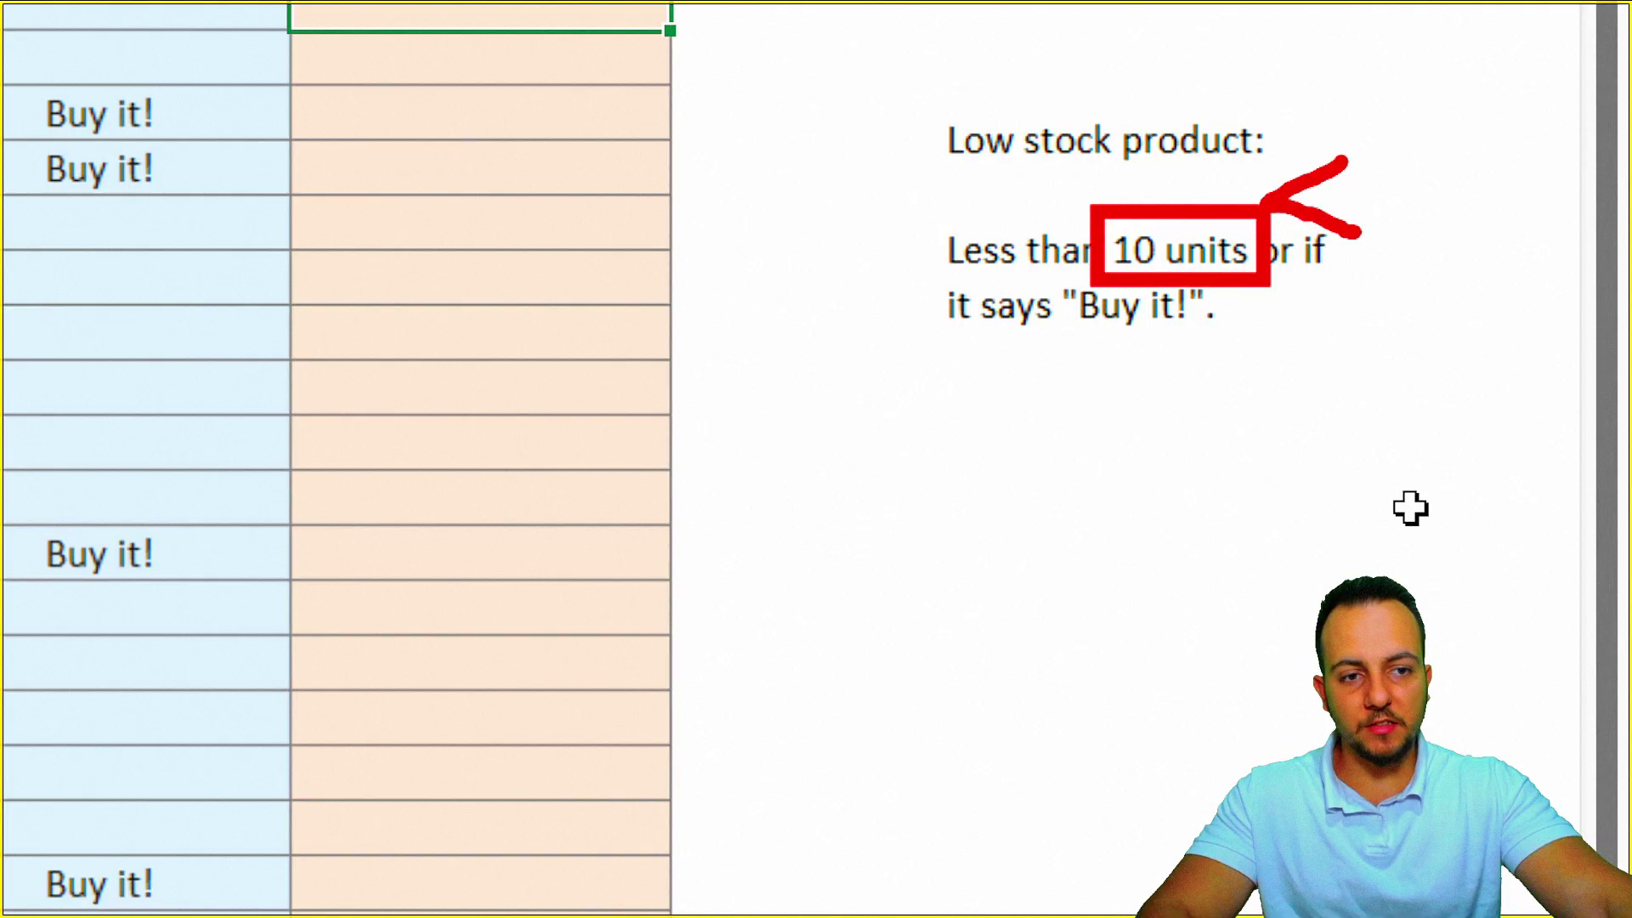
{"action": "left_click_drag", "start_coordinate": [1391, 127], "coordinate": [1411, 238]}
{"action": "mouse_move", "coordinate": [1452, 141]}
{"action": "left_mouse_down"}
{"action": "mouse_move", "coordinate": [1452, 235]}
{"action": "mouse_move", "coordinate": [1507, 136]}
{"action": "left_mouse_up"}
{"action": "left_click", "coordinate": [1401, 319]}
{"action": "key", "text": "ctrl+z"}
{"action": "key", "text": "ctrl+z"}
{"action": "key", "text": "ctrl+z"}
{"action": "key", "text": "ctrl+z"}
{"action": "key", "text": "ctrl+z"}
{"action": "key", "text": "ctrl+z"}
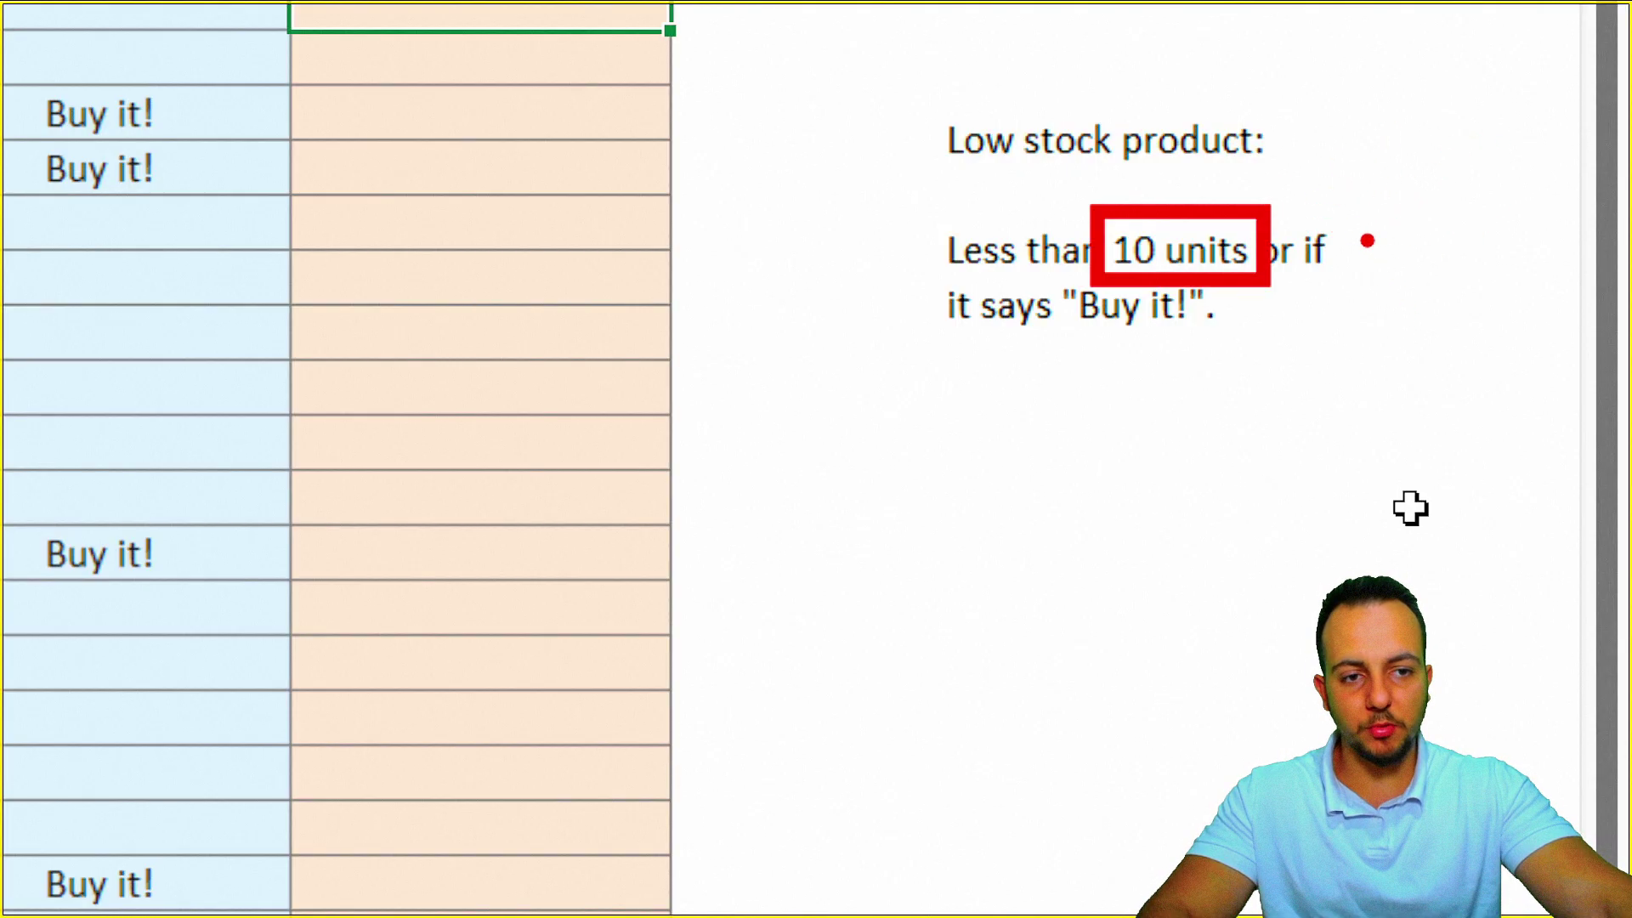
Step: Mark the 10 units condition as 1 and the "Buy it!" condition as 2, and leave the annotation mode
{"action": "mouse_move", "coordinate": [1318, 126]}
{"action": "left_mouse_down"}
{"action": "mouse_move", "coordinate": [1348, 199]}
{"action": "mouse_move", "coordinate": [1424, 202]}
{"action": "left_mouse_up"}
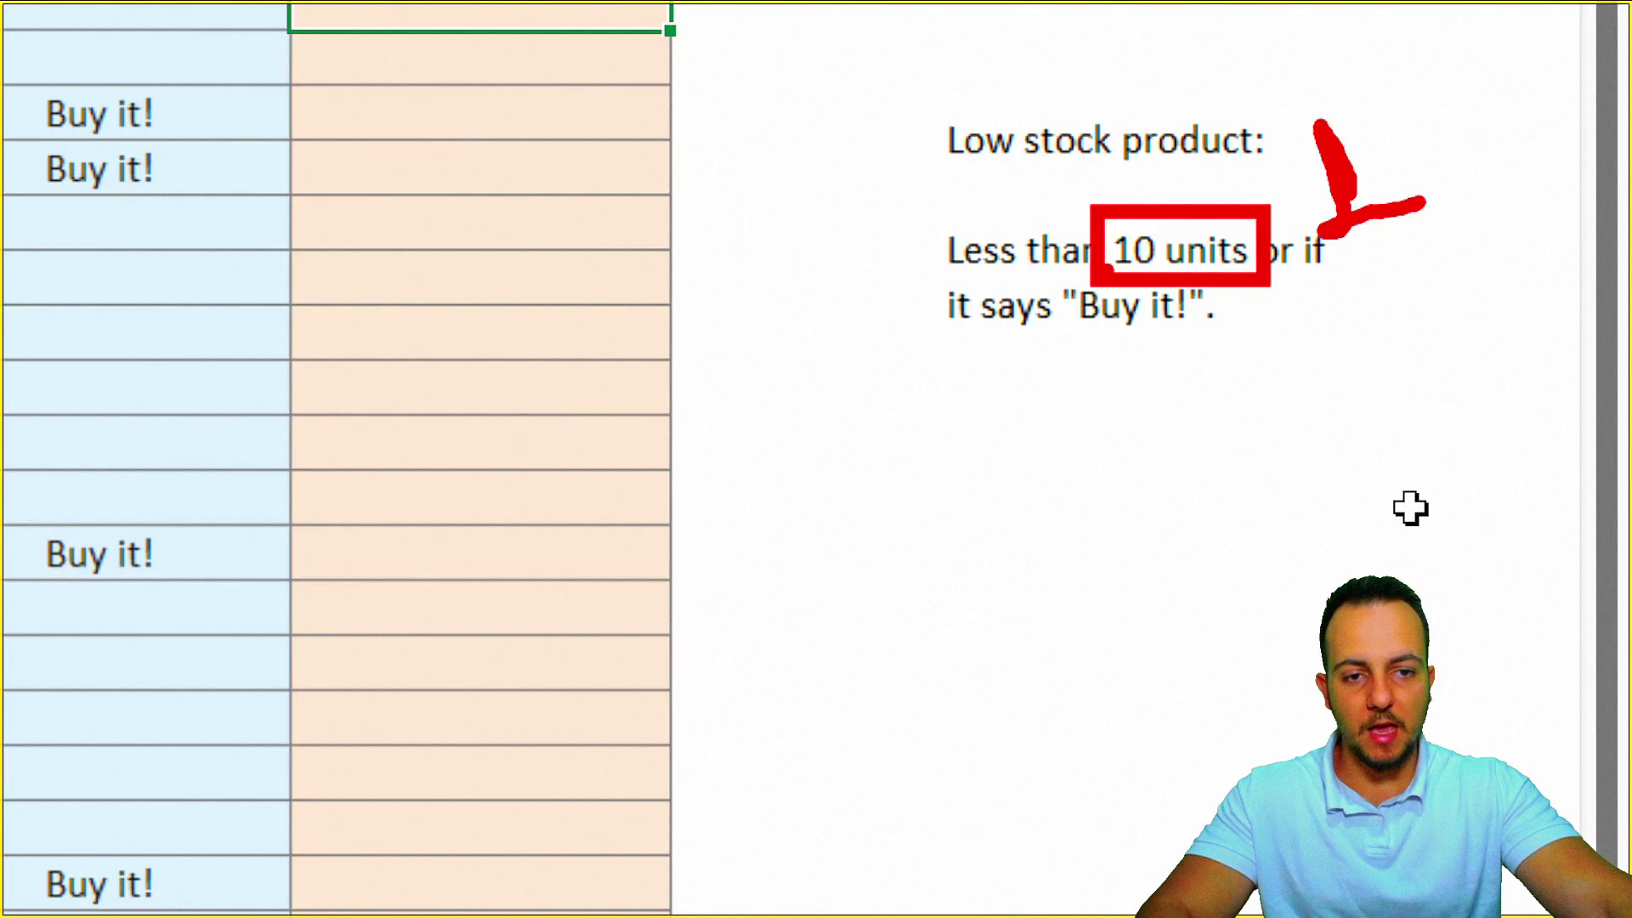
{"action": "mouse_move", "coordinate": [1054, 263]}
{"action": "left_mouse_down"}
{"action": "mouse_move", "coordinate": [1221, 339]}
{"action": "mouse_move", "coordinate": [1290, 476]}
{"action": "mouse_move", "coordinate": [1352, 466]}
{"action": "left_mouse_up"}
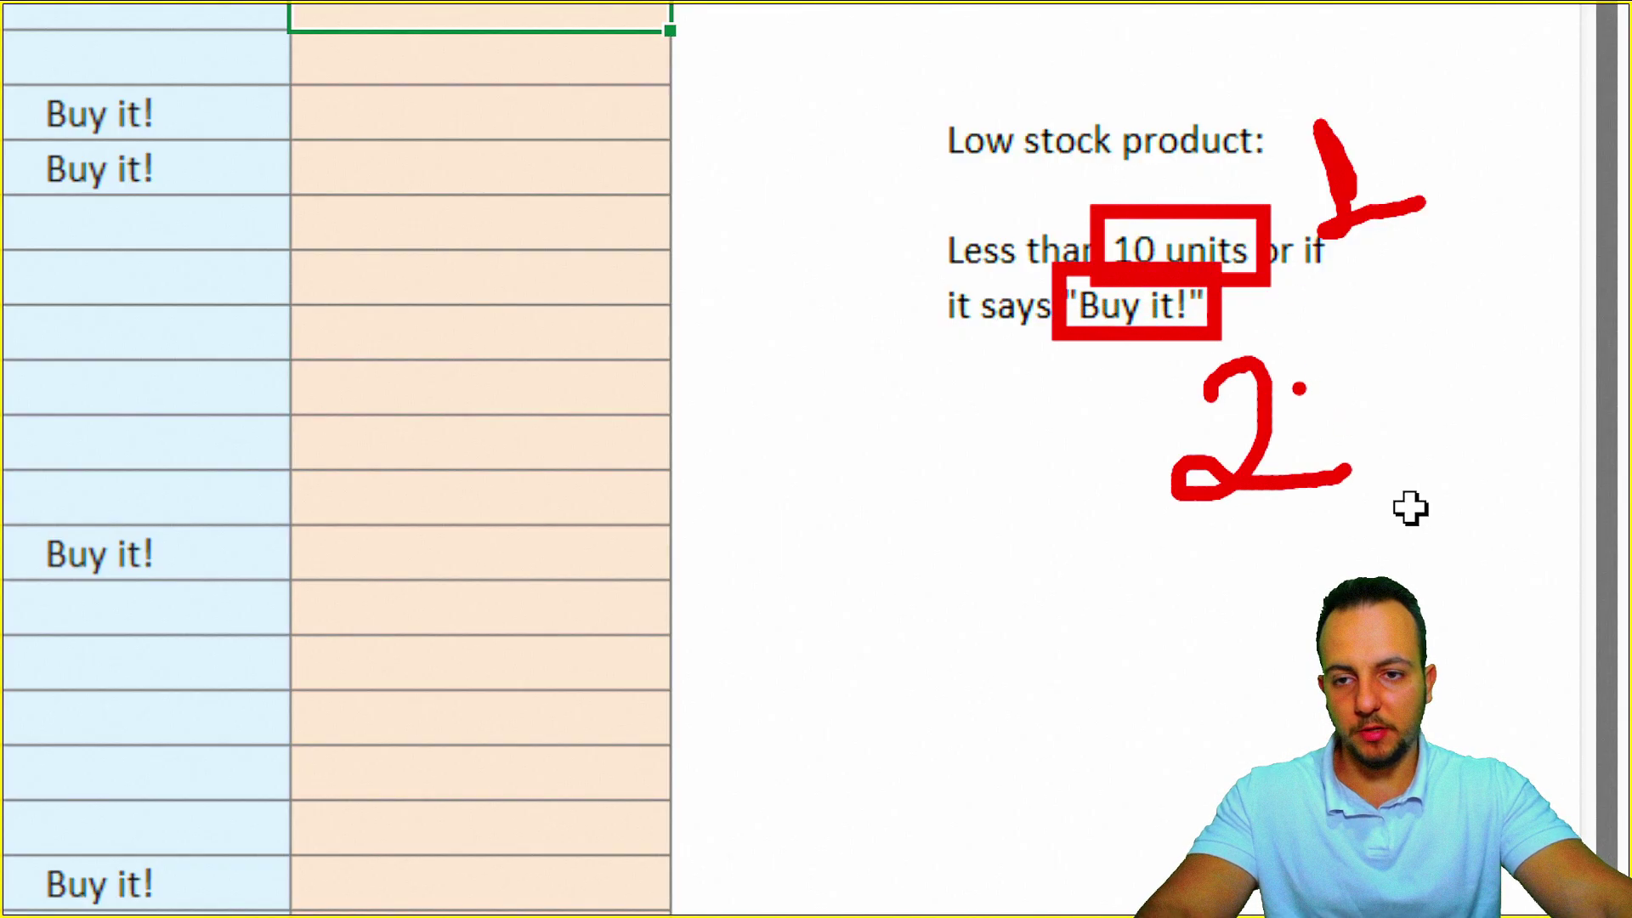
{"action": "key", "text": "Escape"}
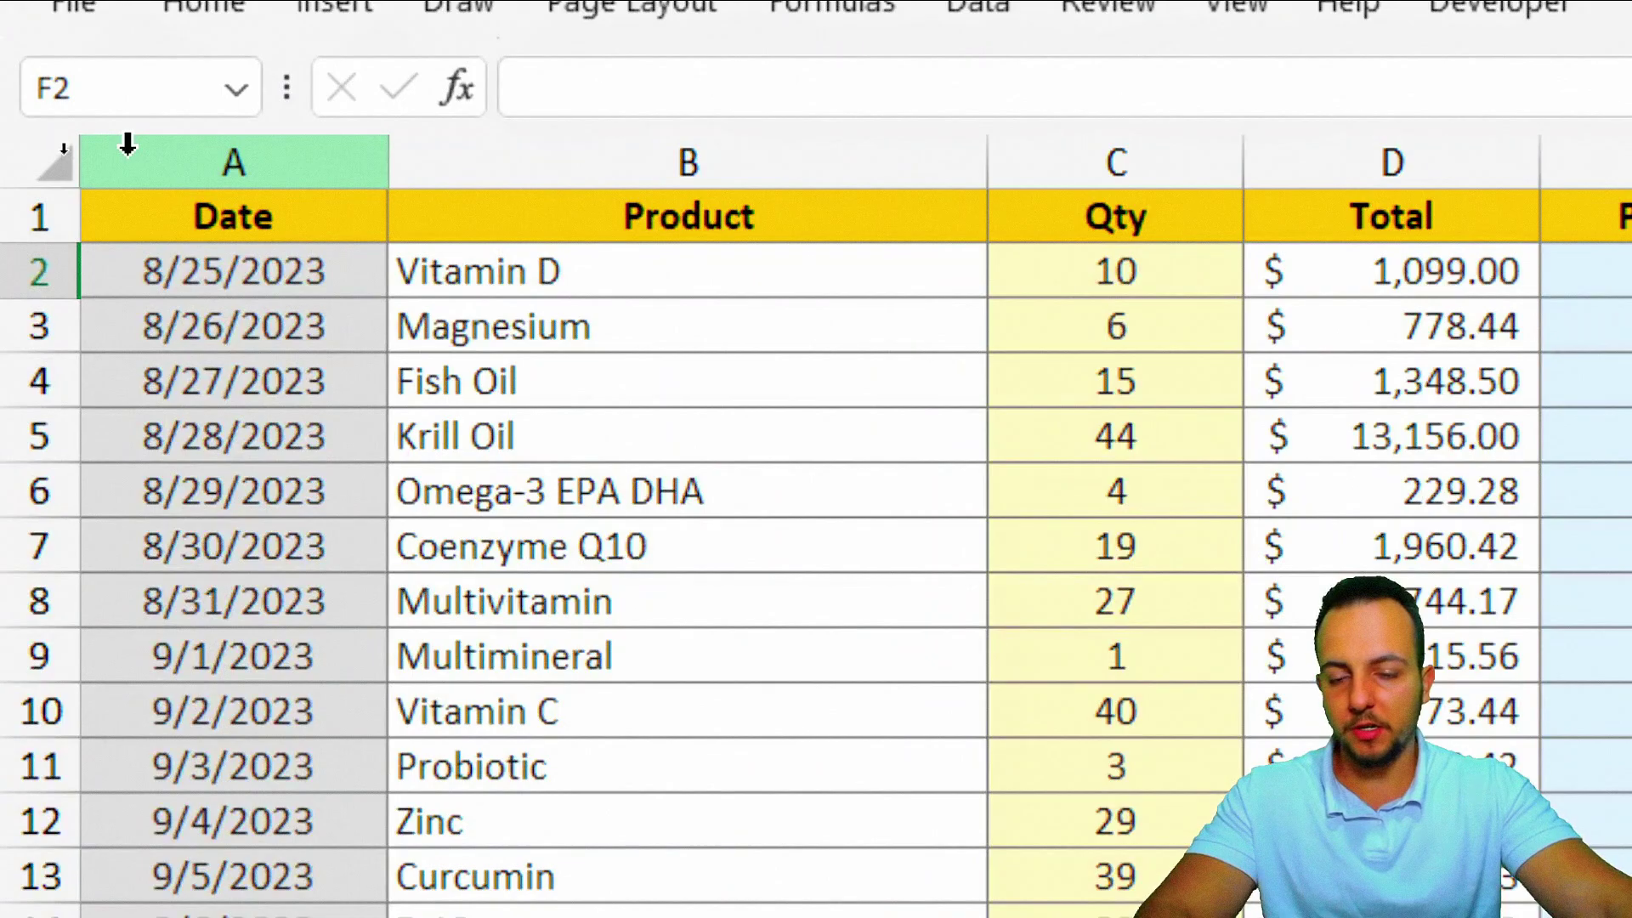
Step: Examine the Date, Product, Qty, Total and notes columns of the OR sheet
{"action": "left_click", "coordinate": [280, 149]}
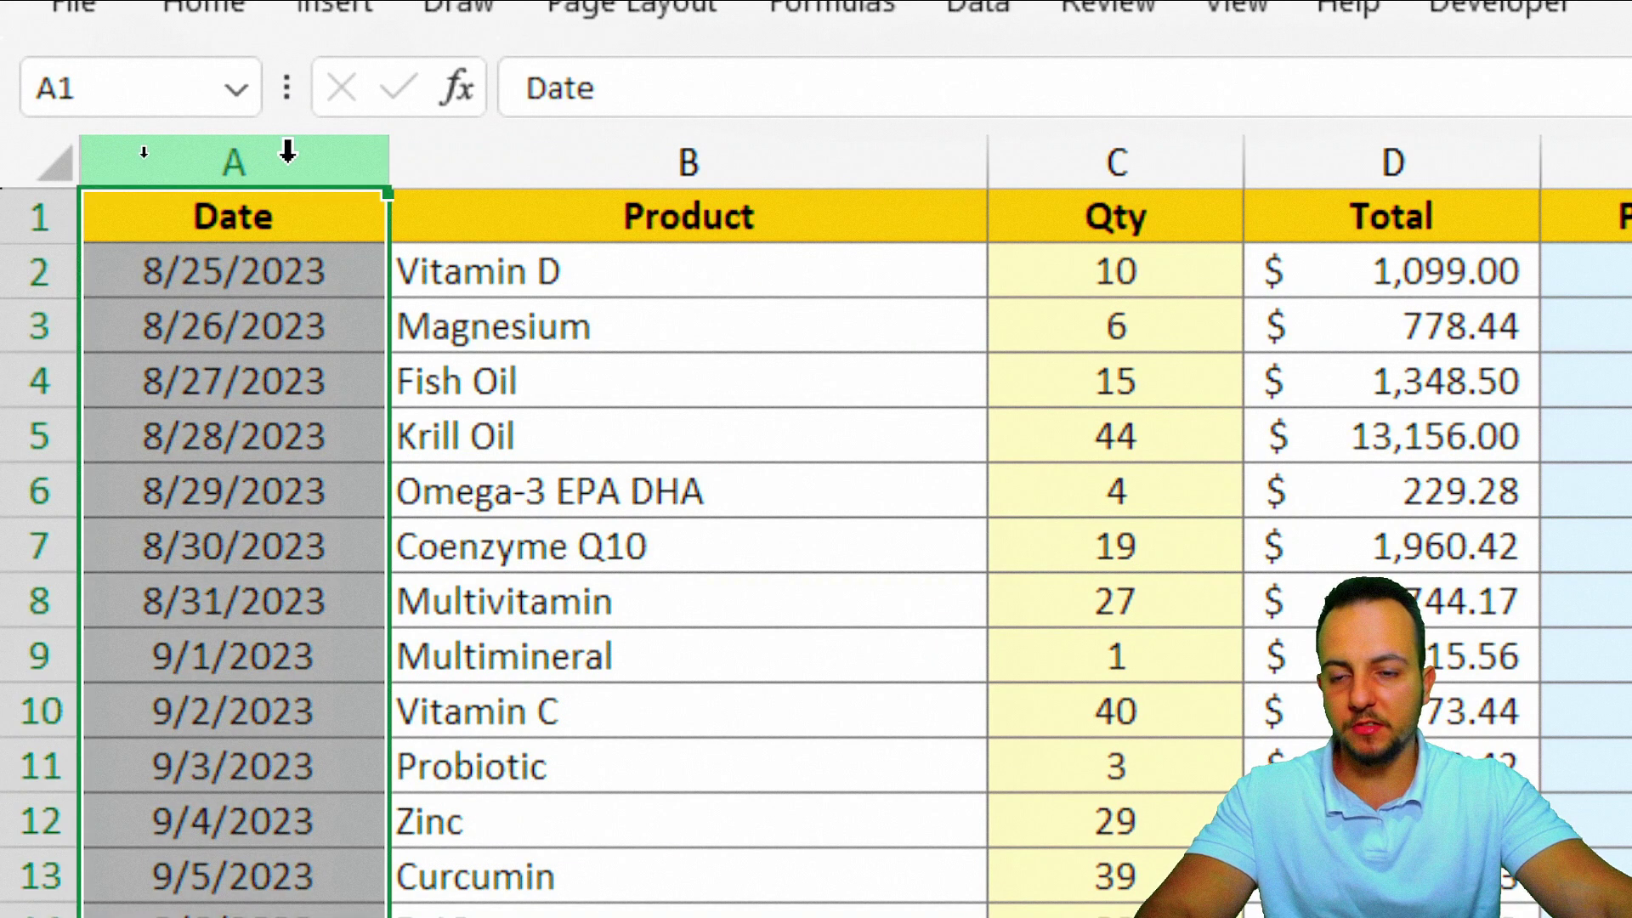
{"action": "left_click", "coordinate": [670, 153]}
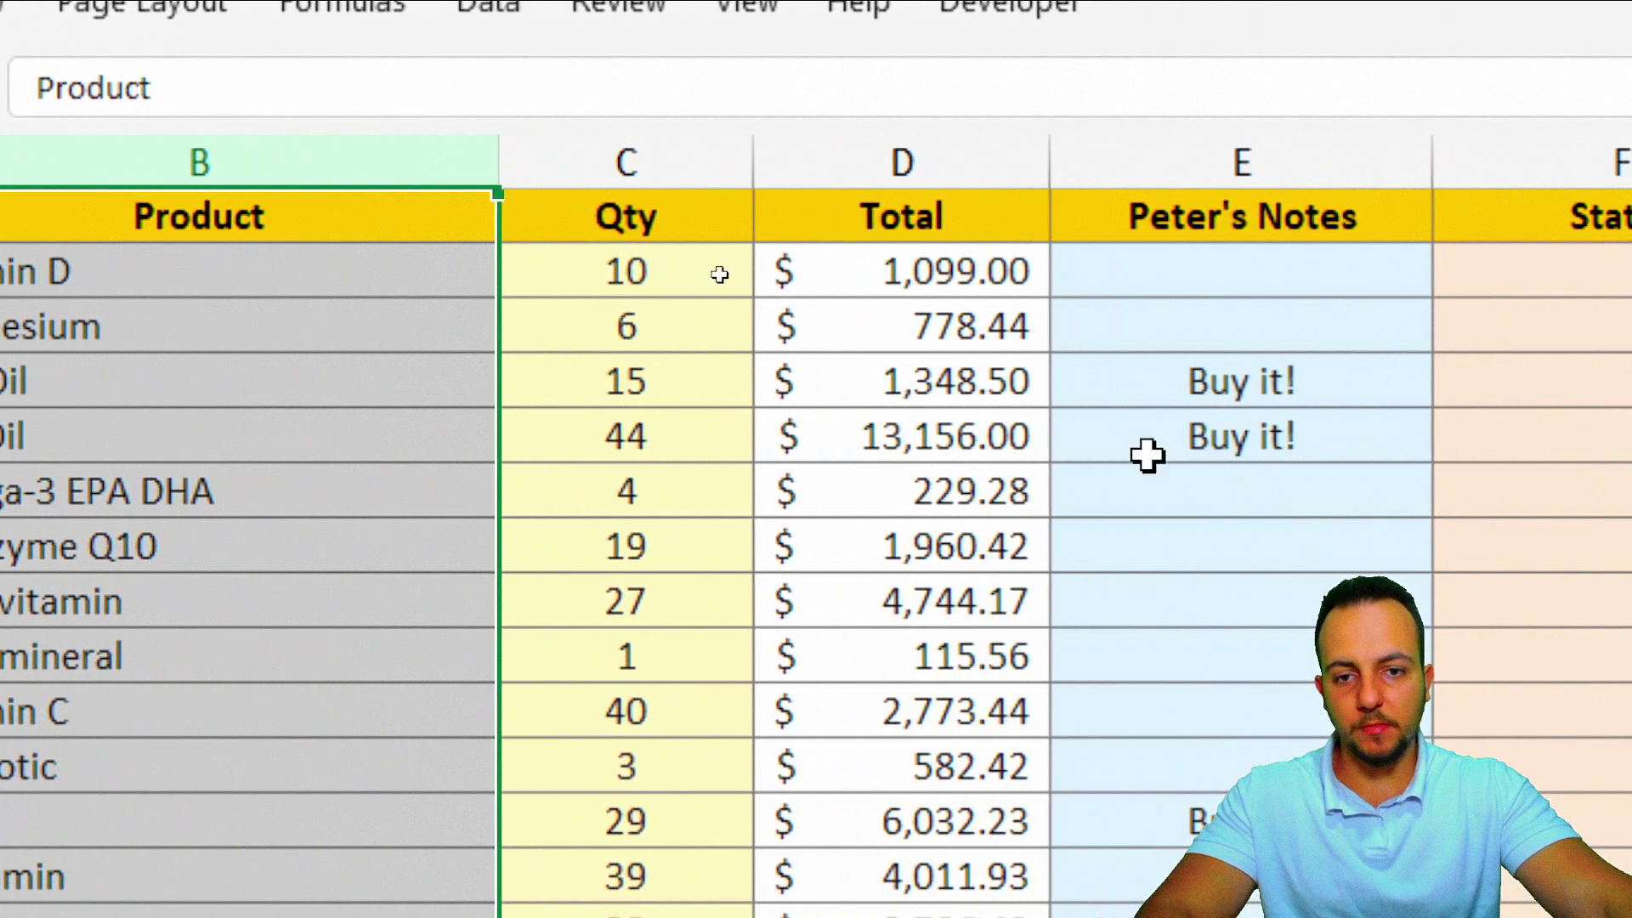
{"action": "left_click", "coordinate": [685, 149]}
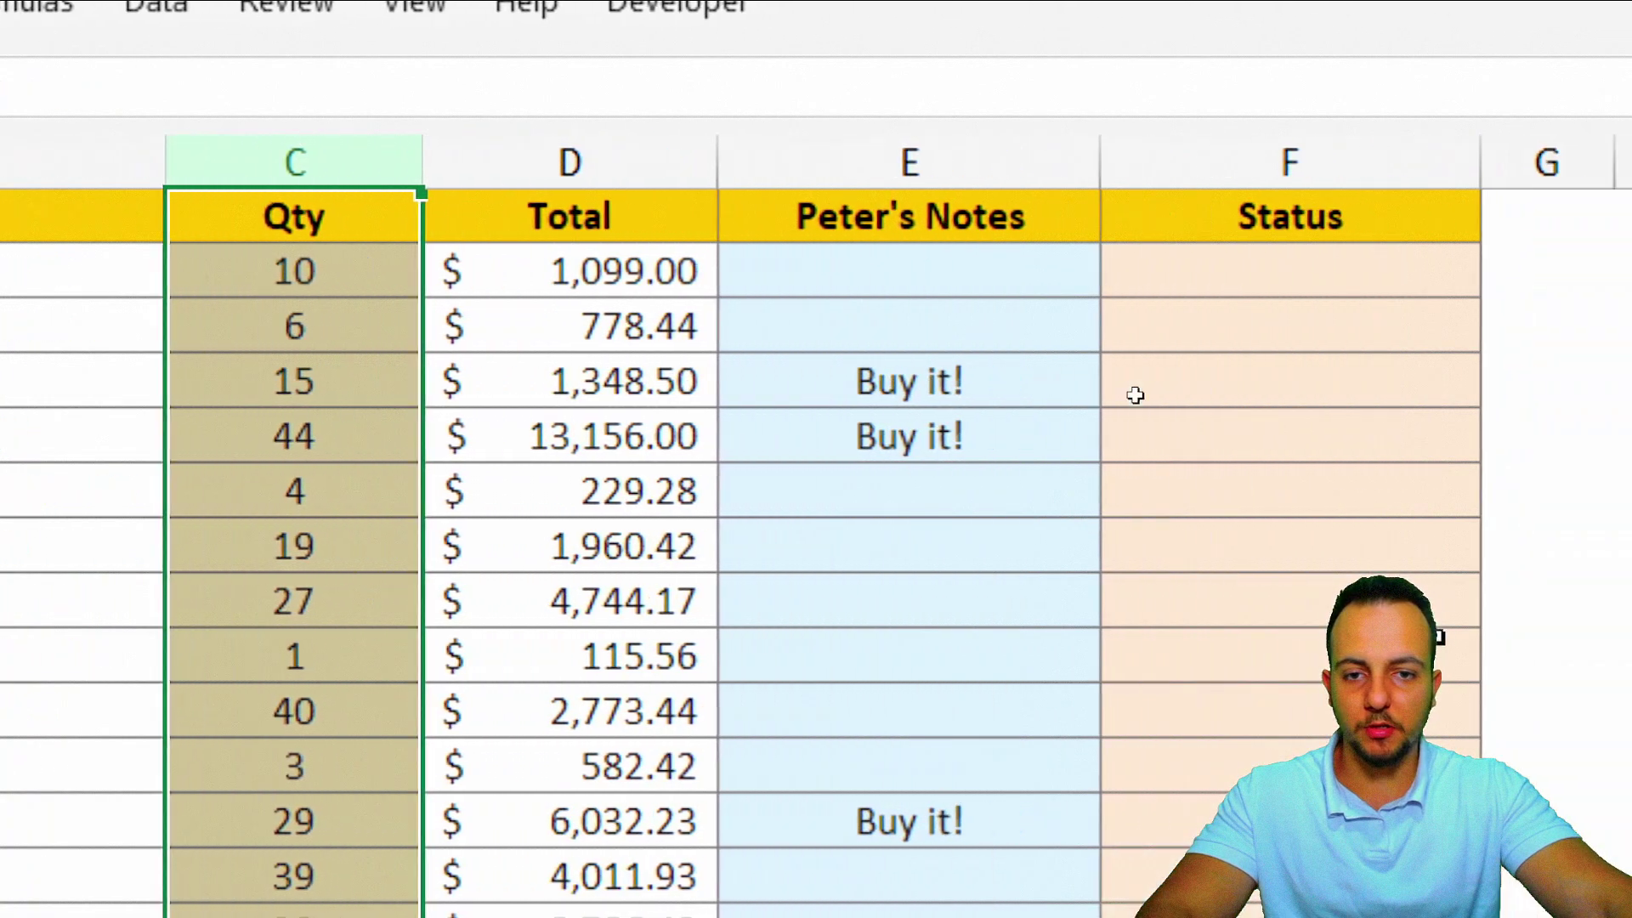
{"action": "left_click", "coordinate": [587, 170]}
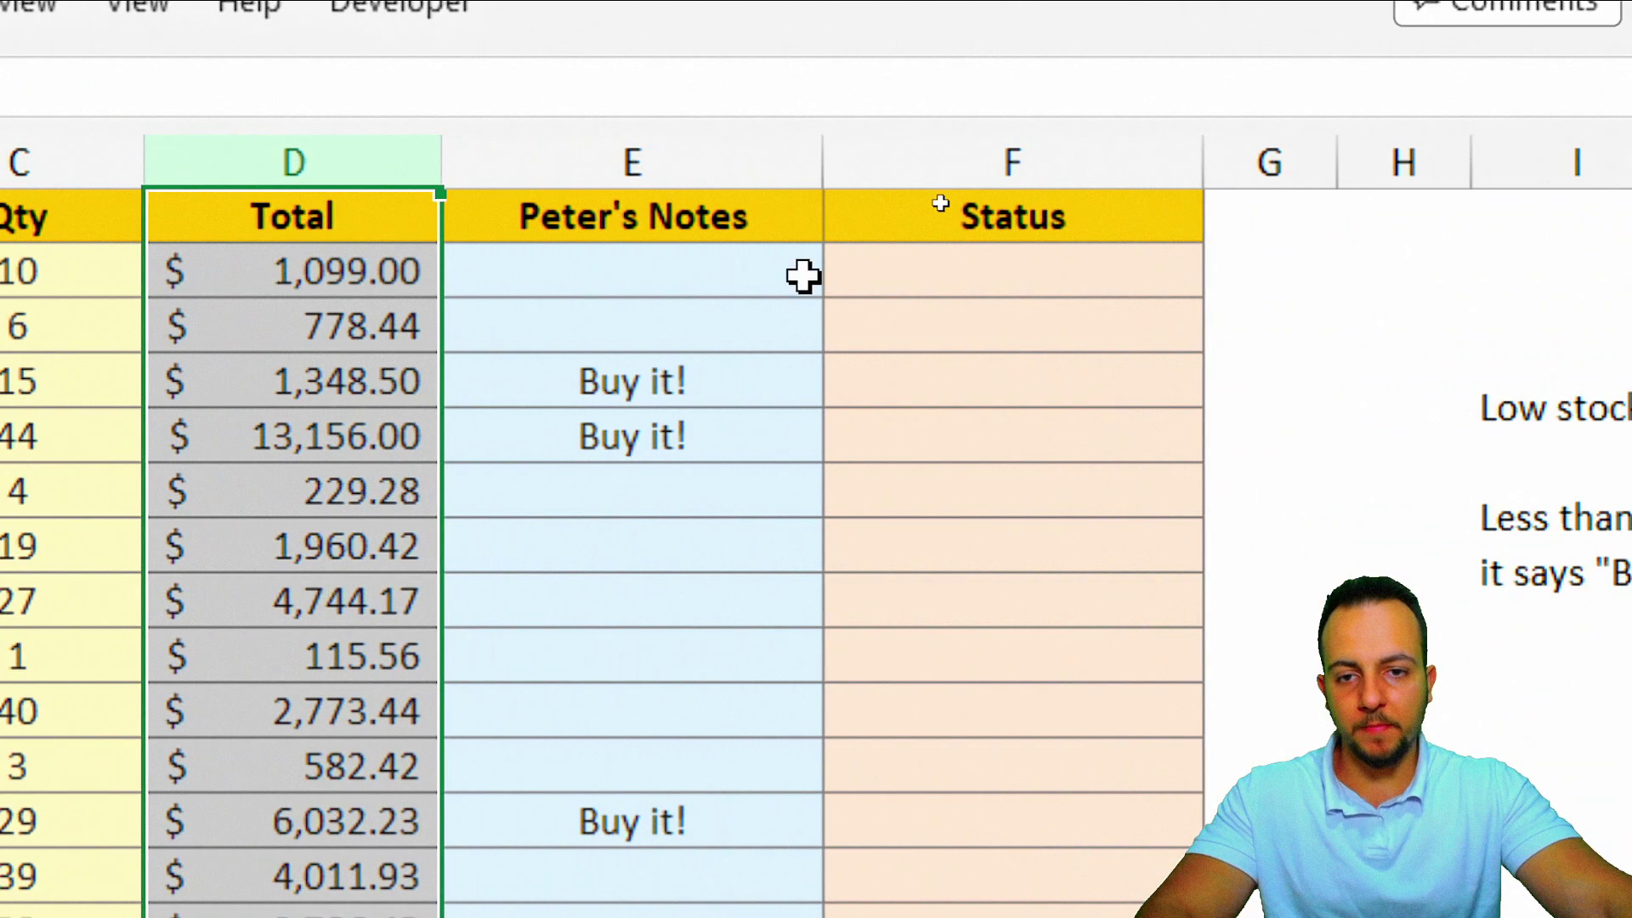
{"action": "left_click", "coordinate": [989, 151]}
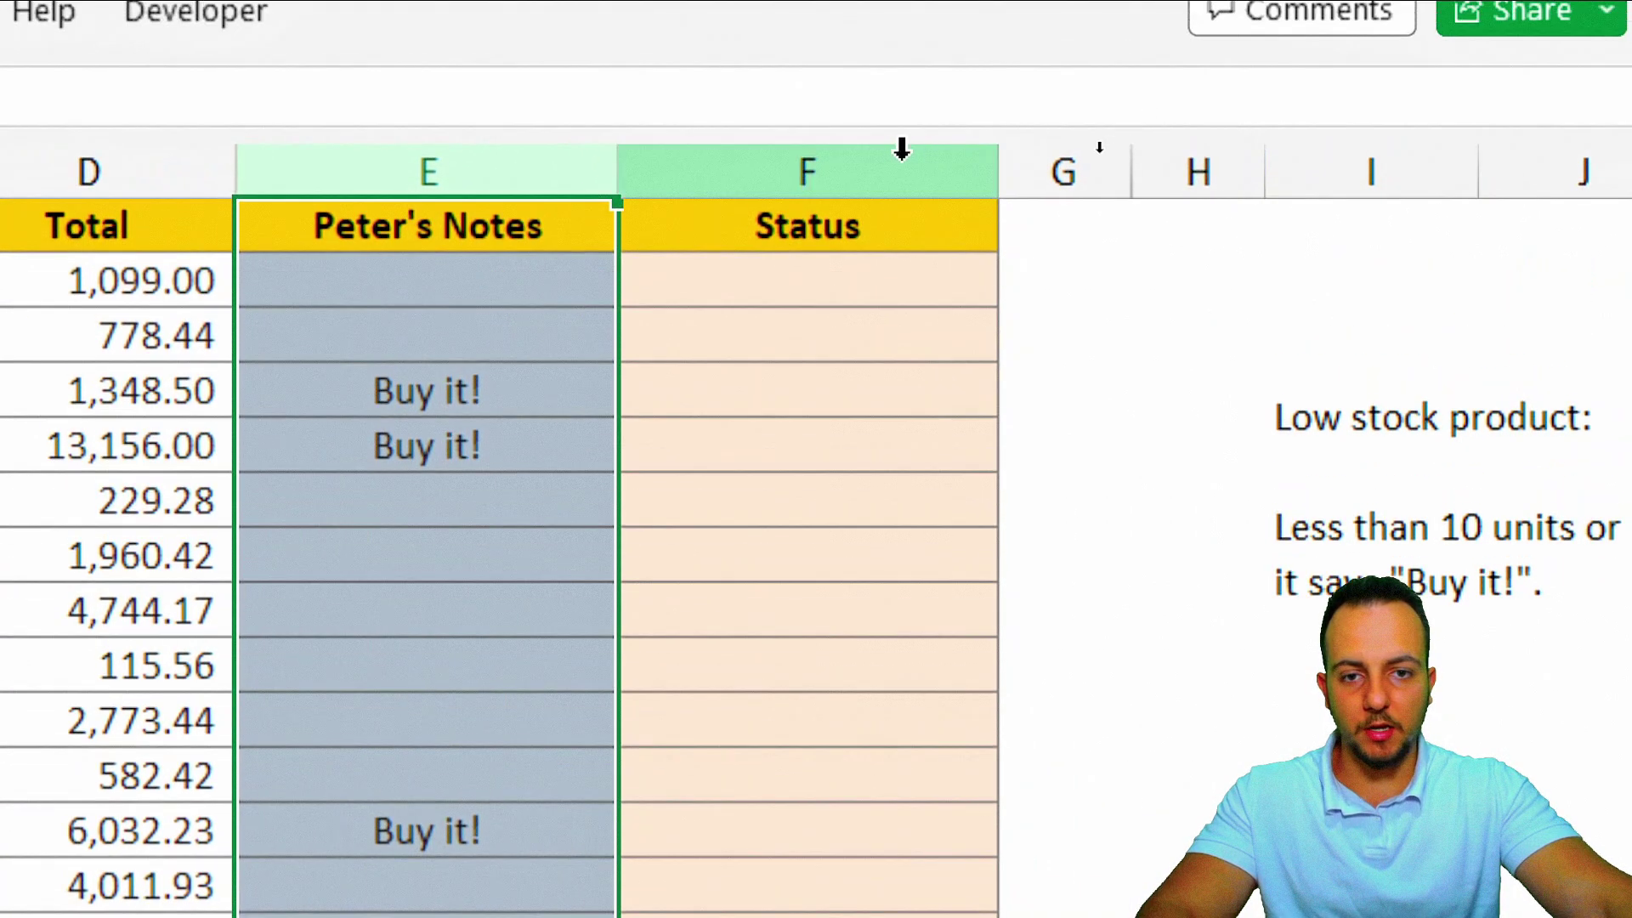
Step: In F2 of the Status column, start an OR formula with the first condition C2<10
{"action": "left_click", "coordinate": [902, 149]}
{"action": "left_click", "coordinate": [881, 274]}
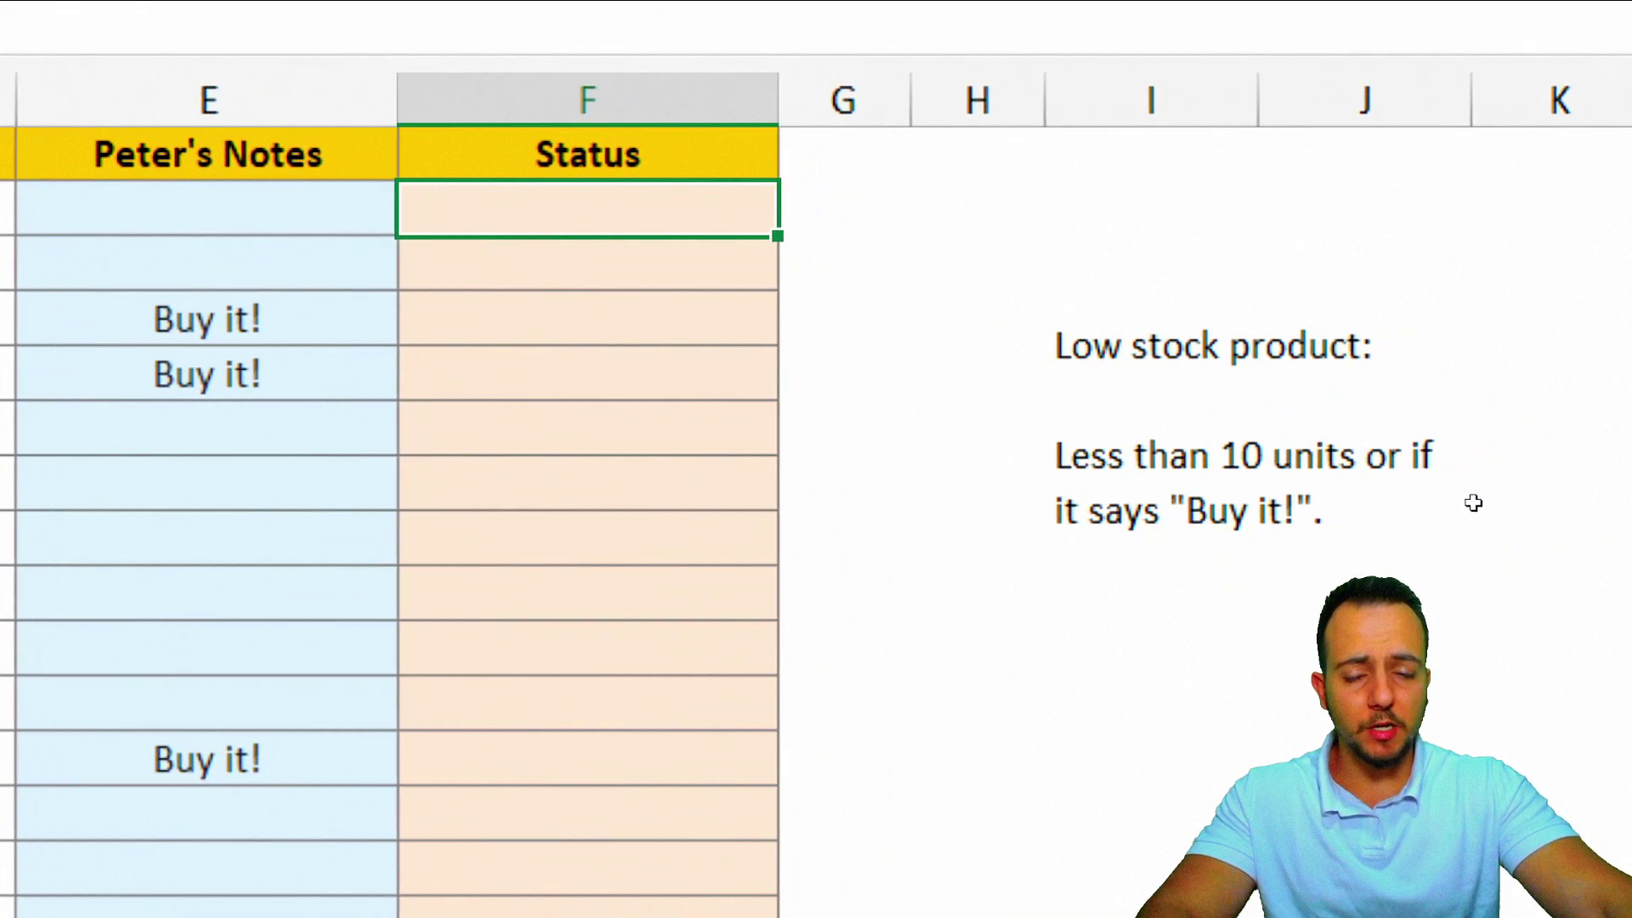
{"action": "left_click", "coordinate": [652, 251]}
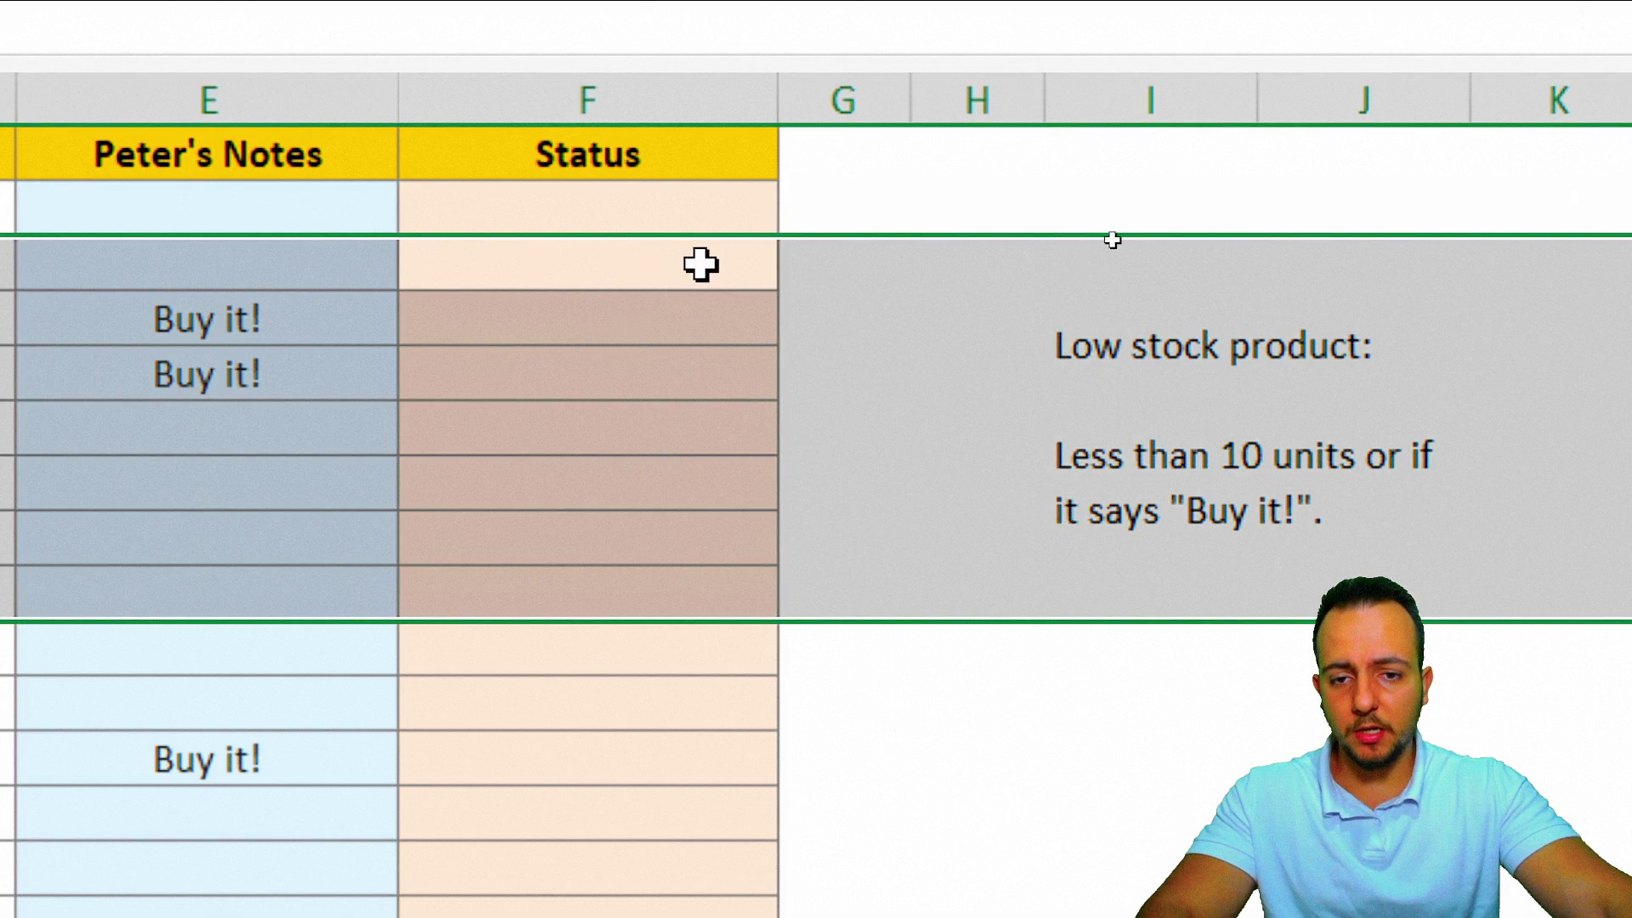
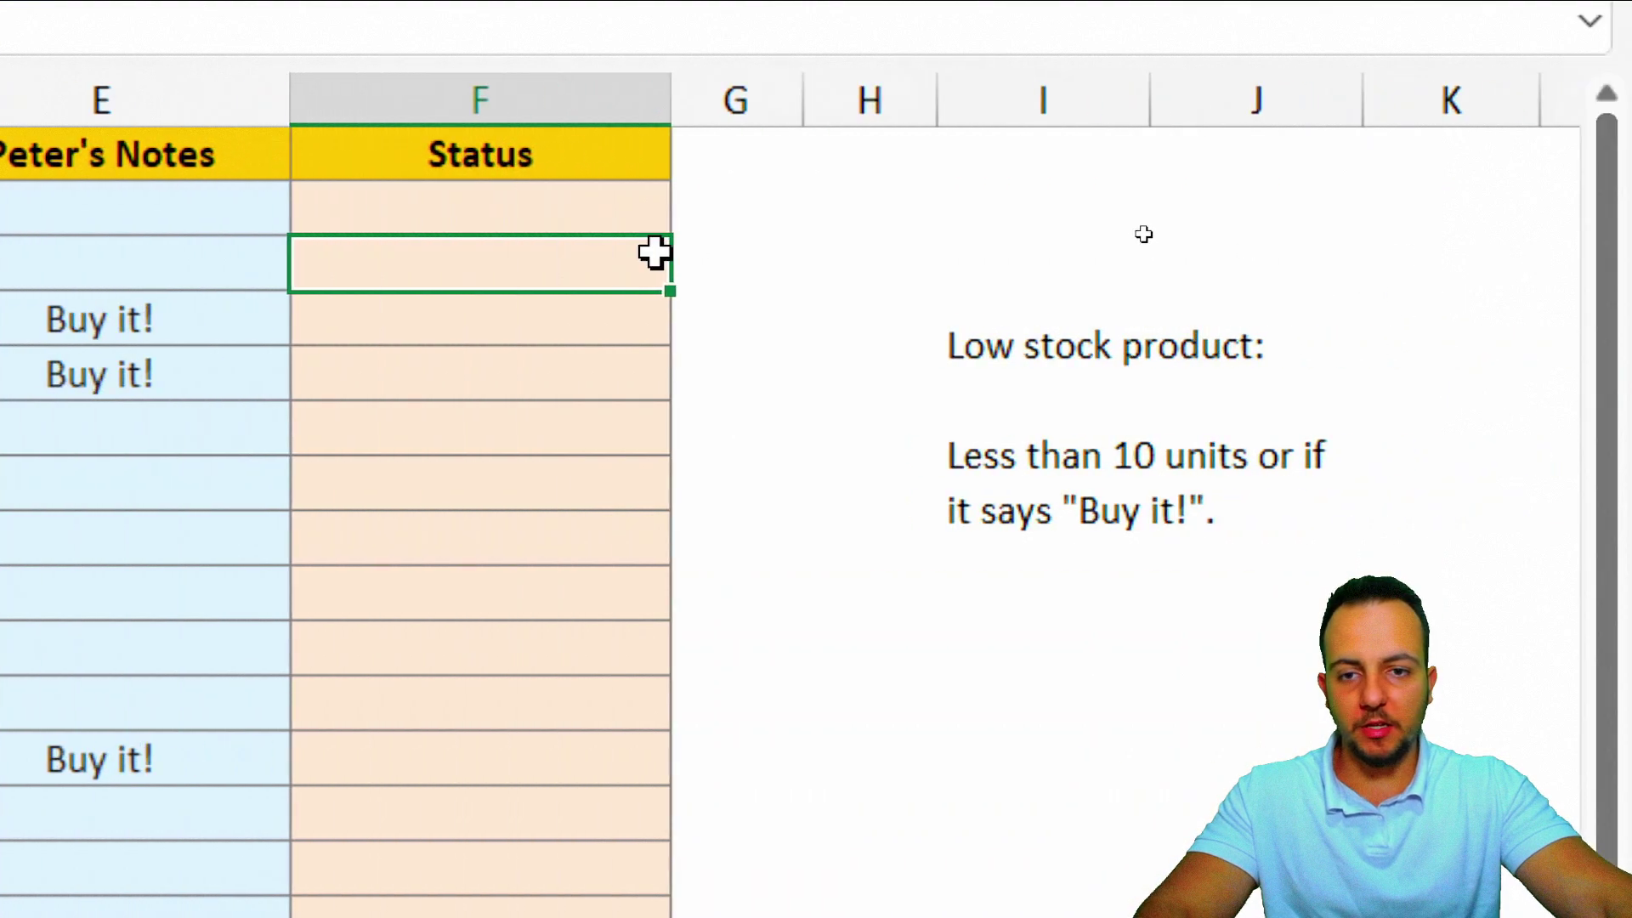
{"action": "left_click", "coordinate": [1190, 212]}
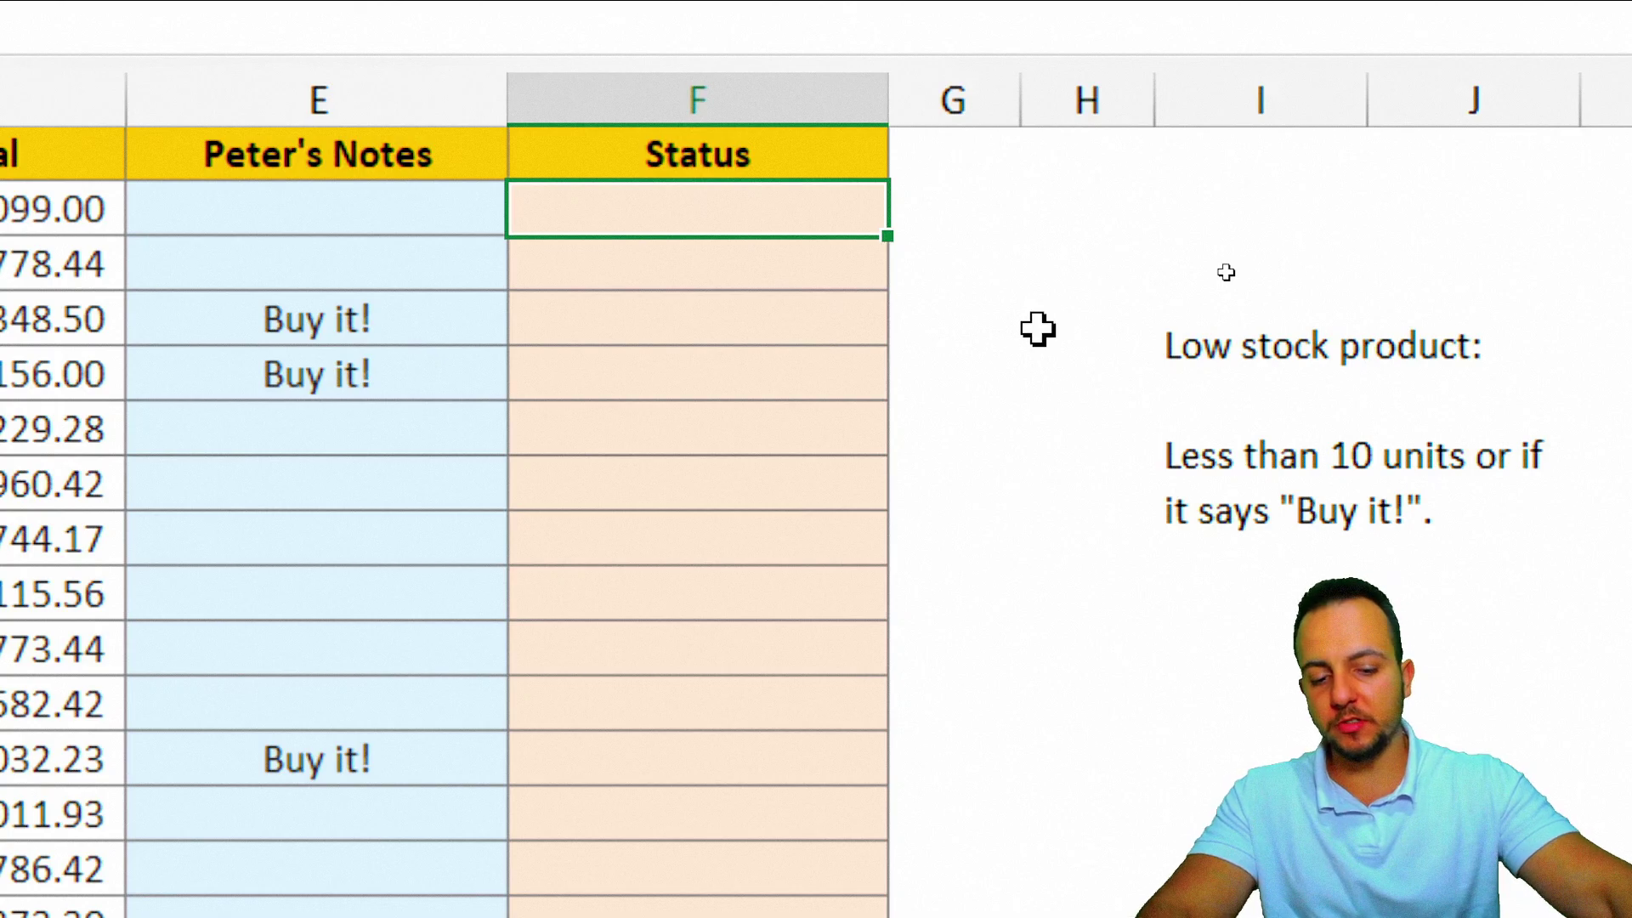
{"action": "type", "text": "="}
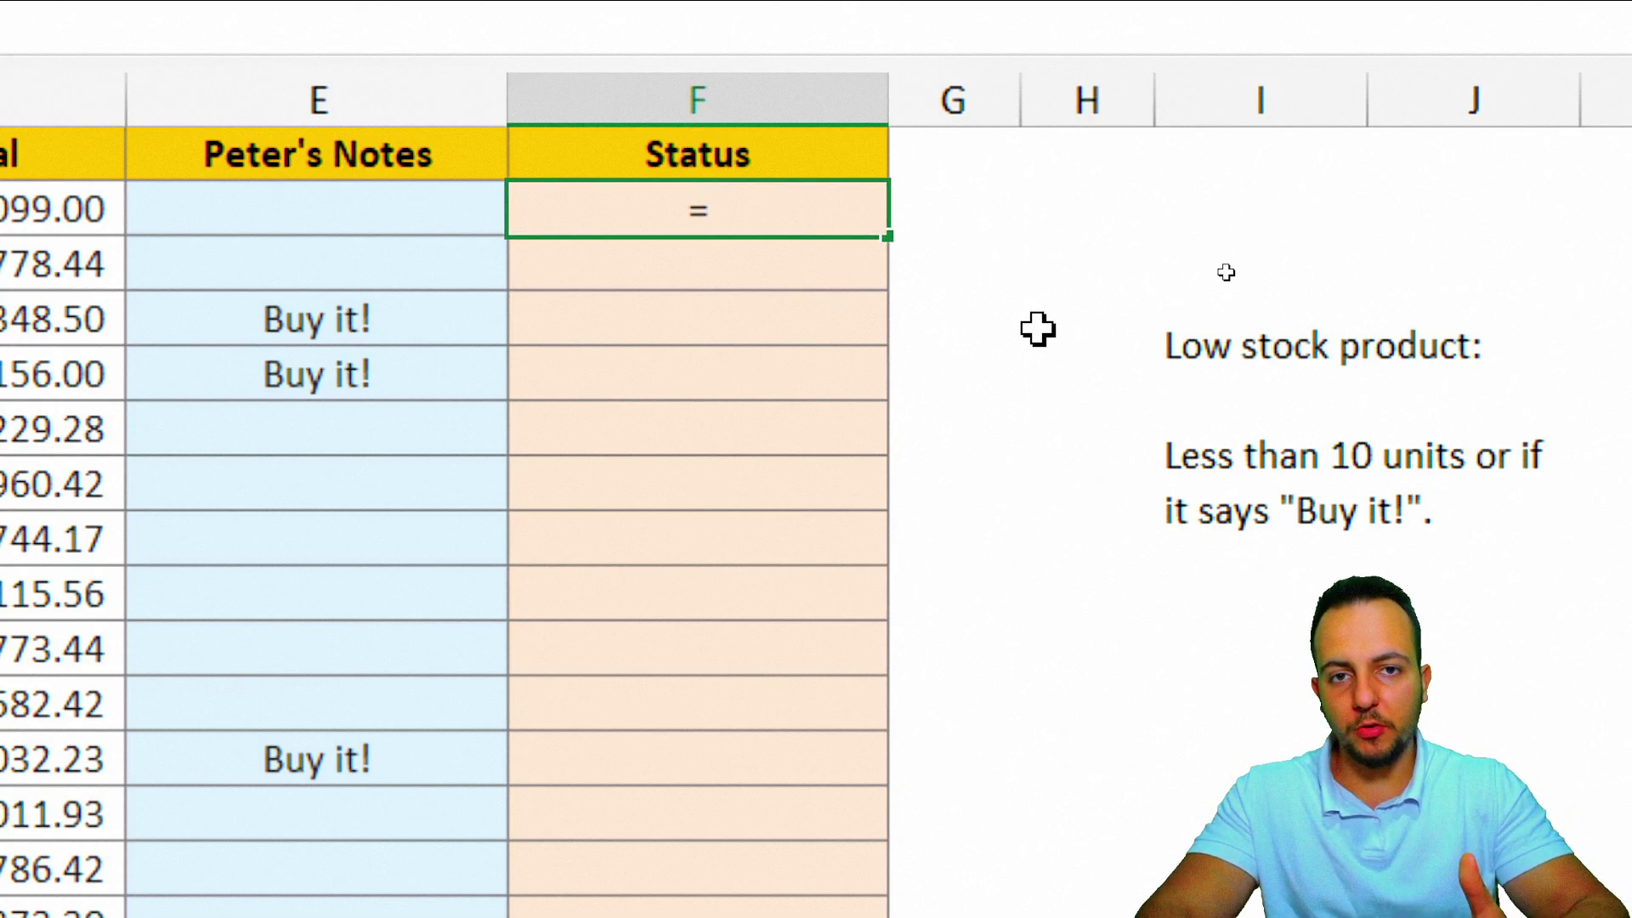
{"action": "type", "text": "or"}
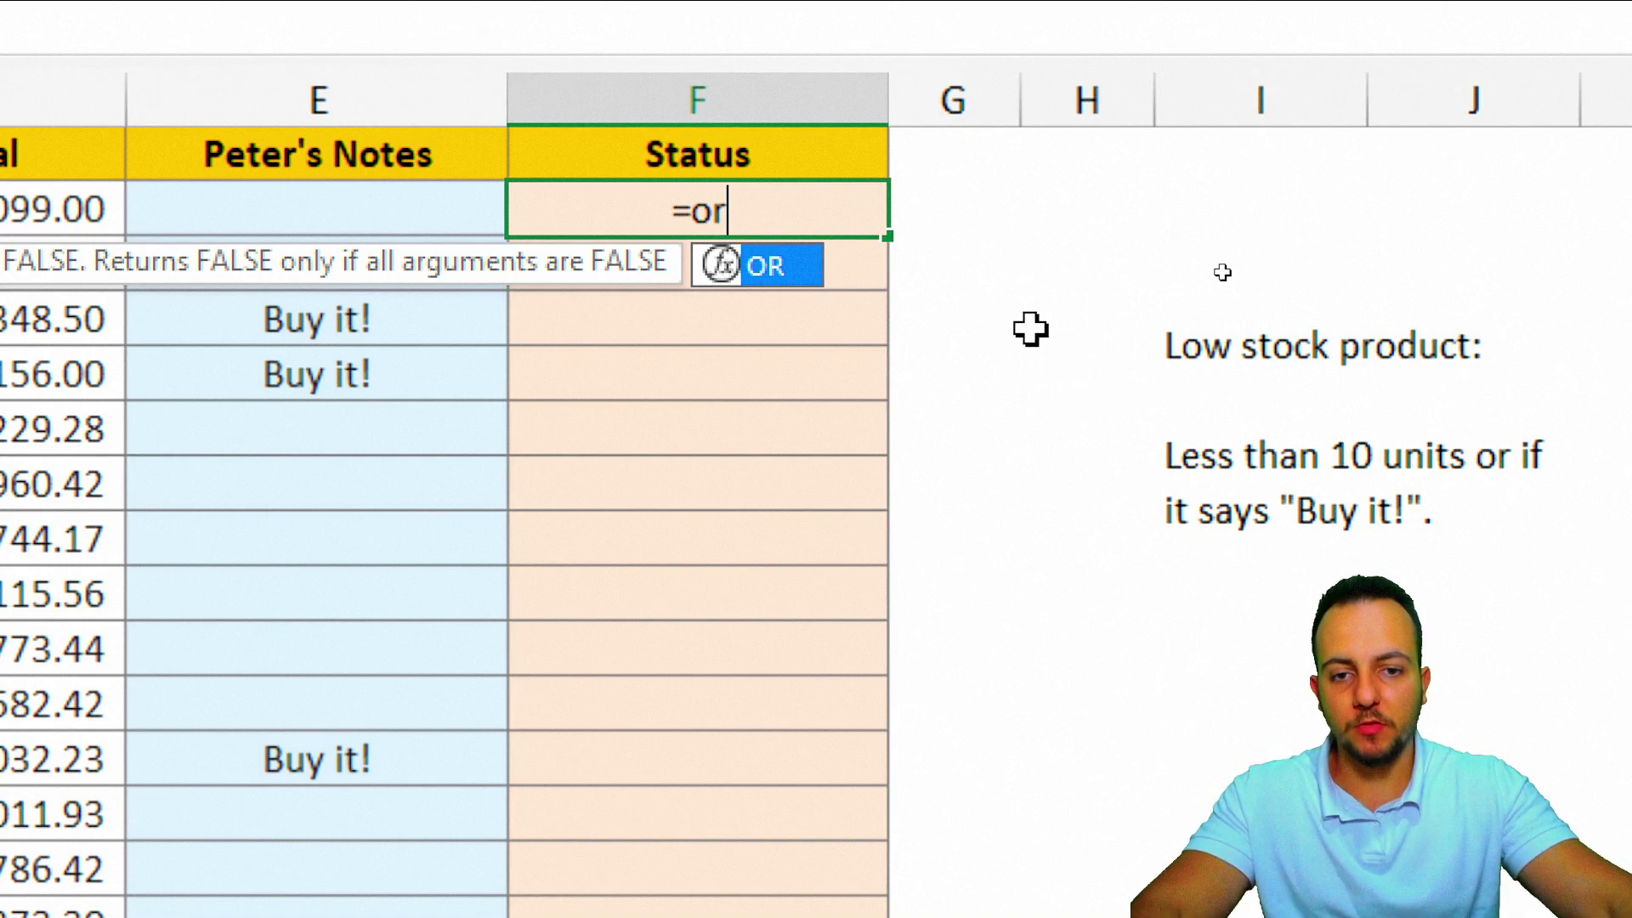
{"action": "double_click", "coordinate": [779, 270]}
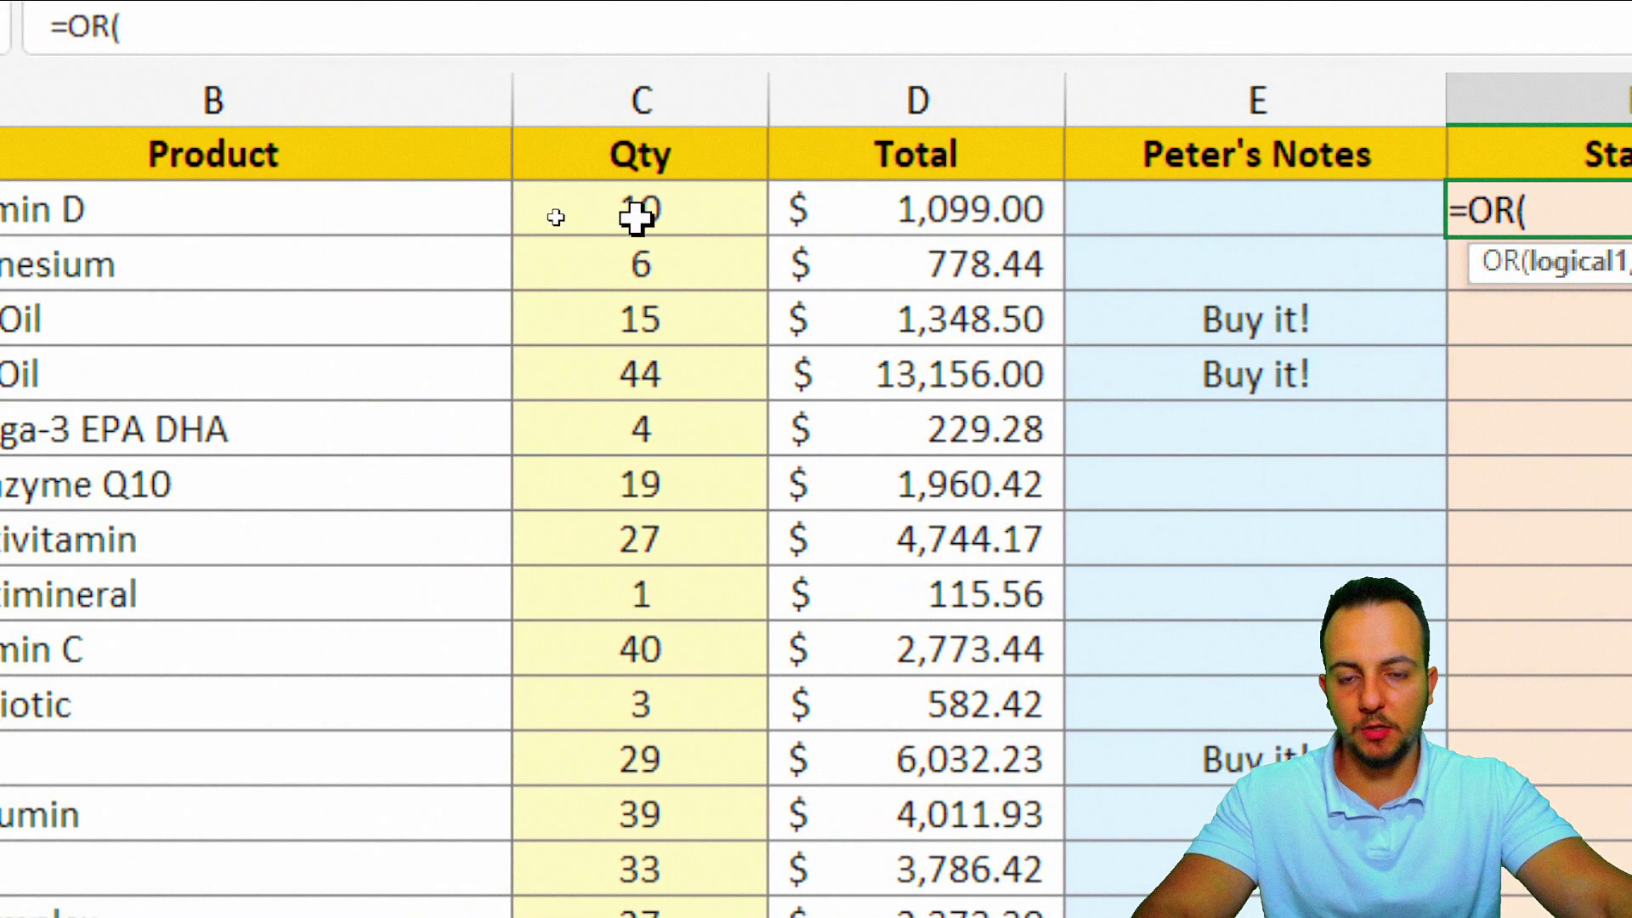
{"action": "left_click", "coordinate": [629, 218]}
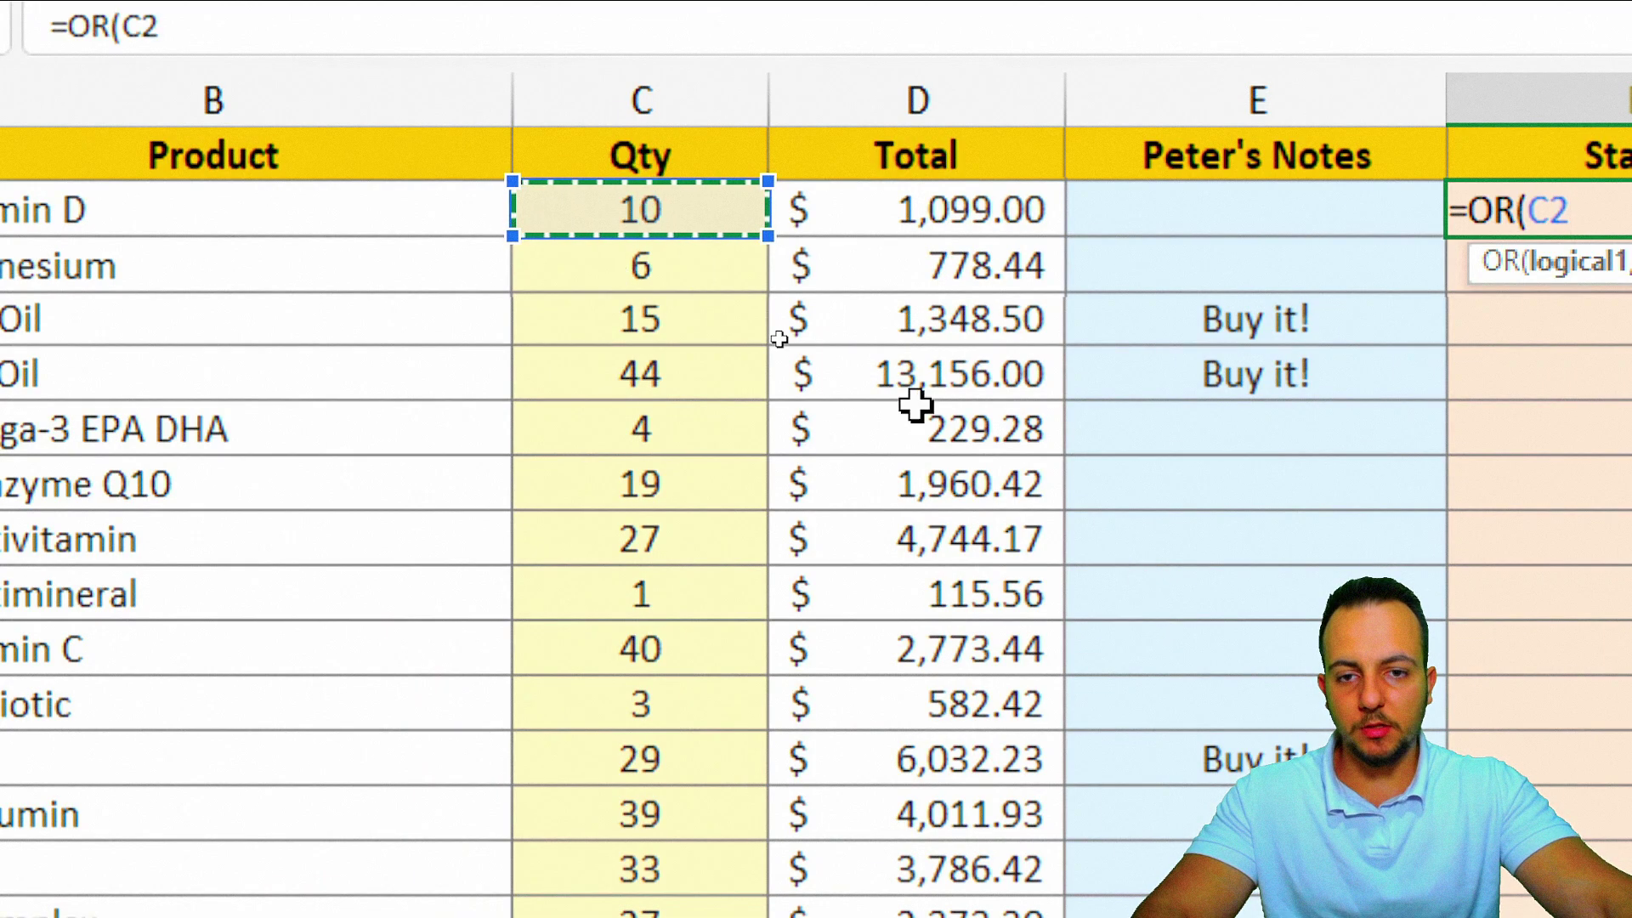
{"action": "type", "text": "<"}
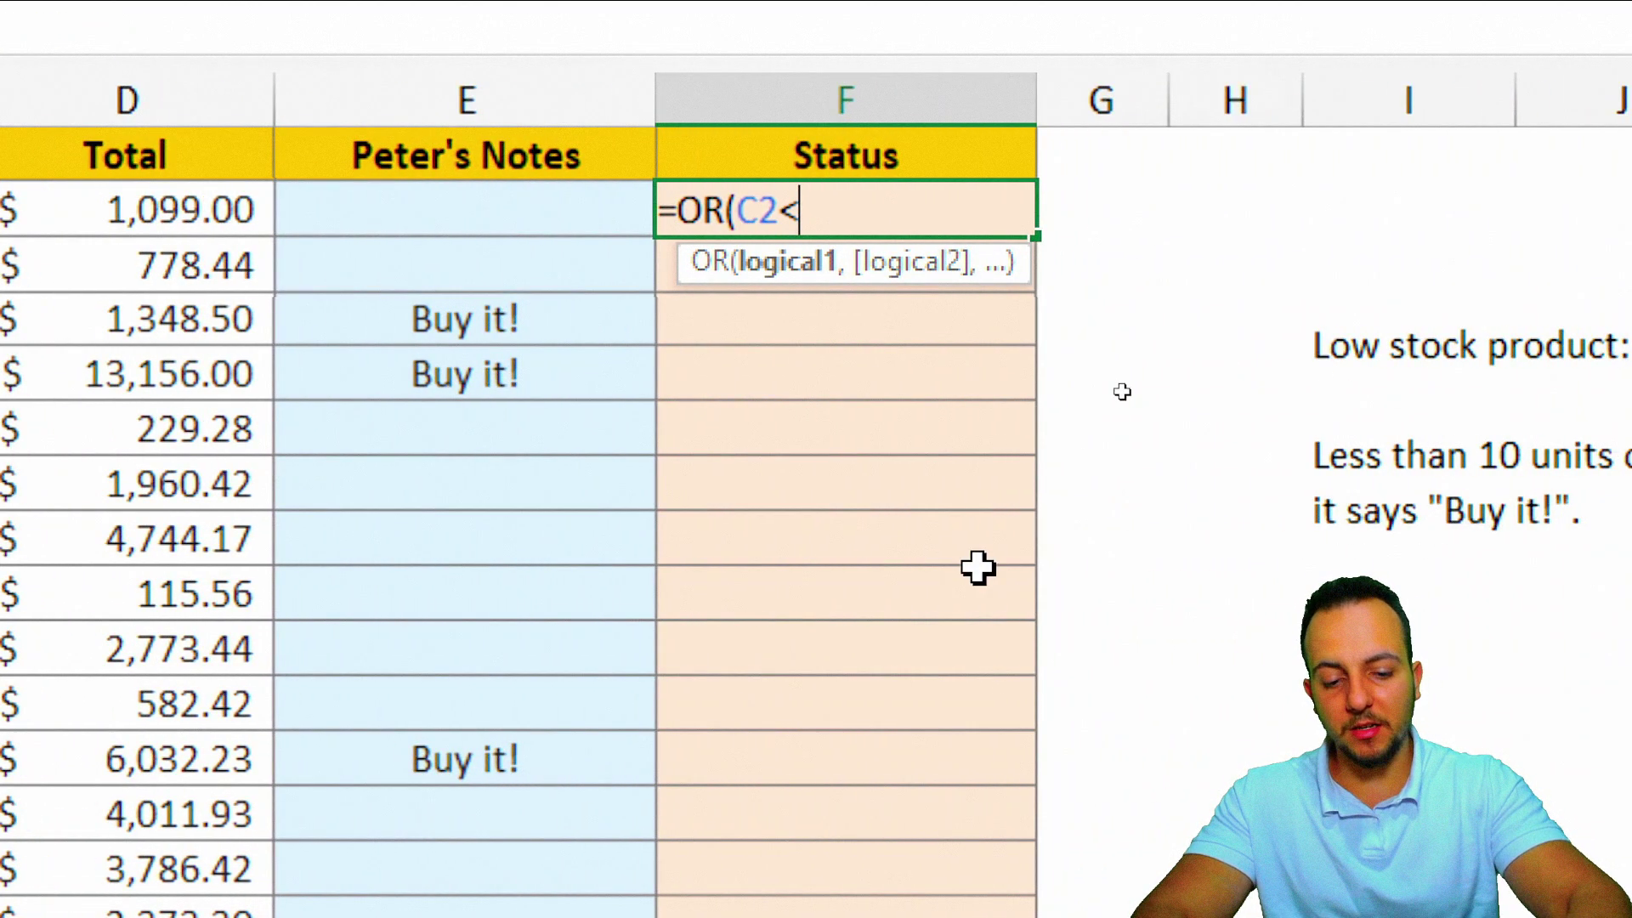
{"action": "type", "text": "10"}
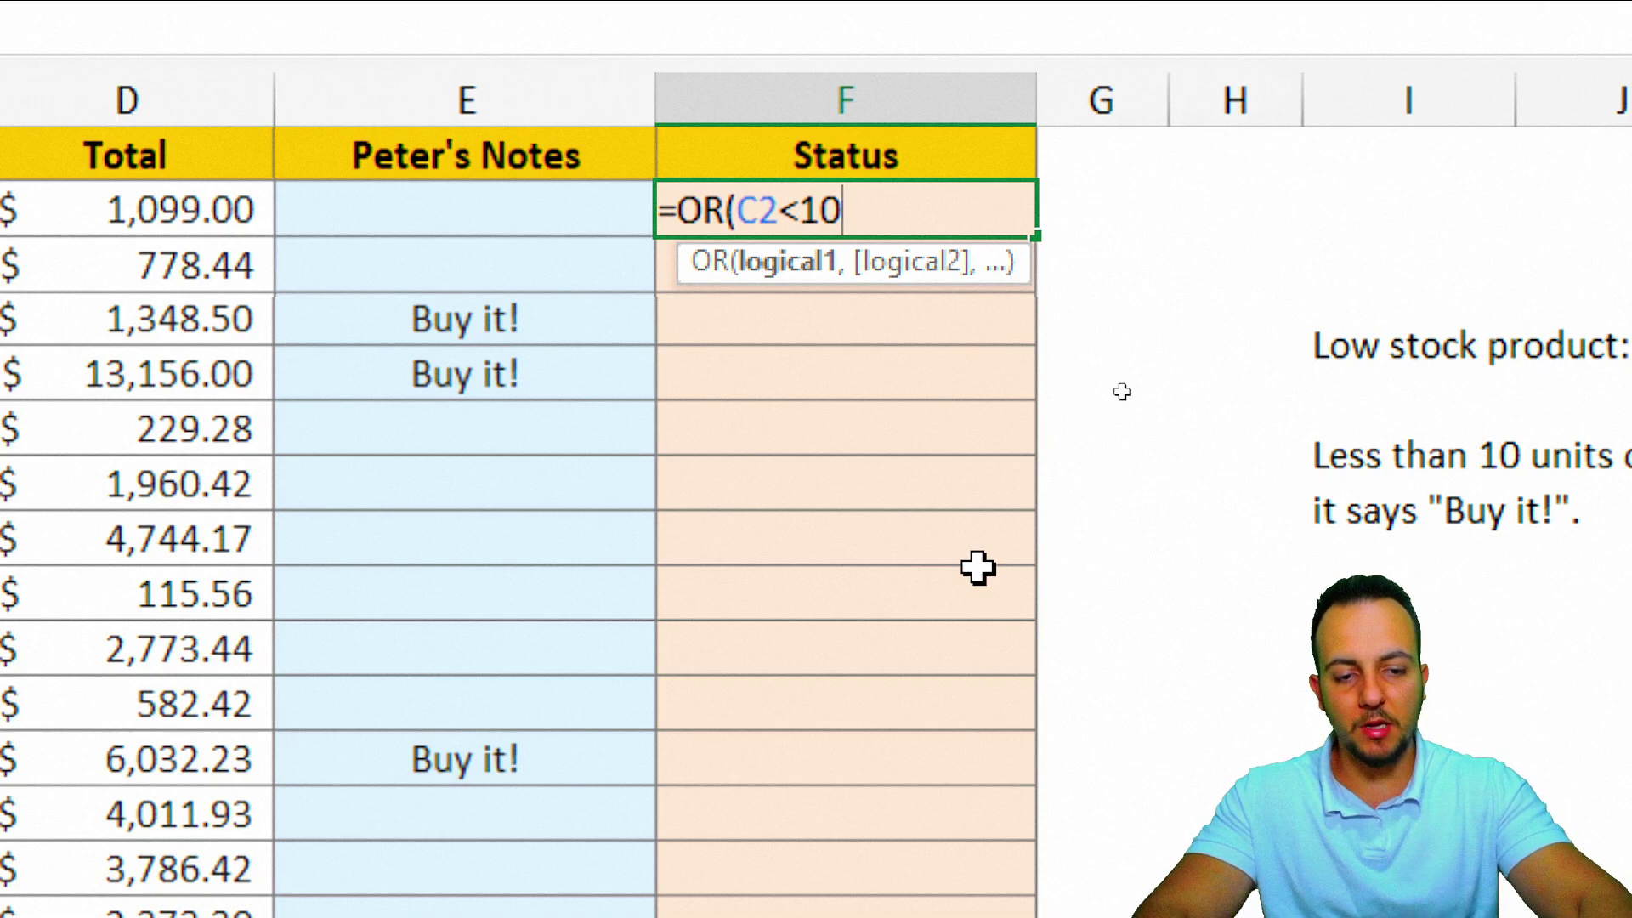
Step: Try the <= operator in the formula's quantity condition, and return it to C2<10
{"action": "key", "text": "BackSpace"}
{"action": "key", "text": "BackSpace"}
{"action": "type", "text": "="}
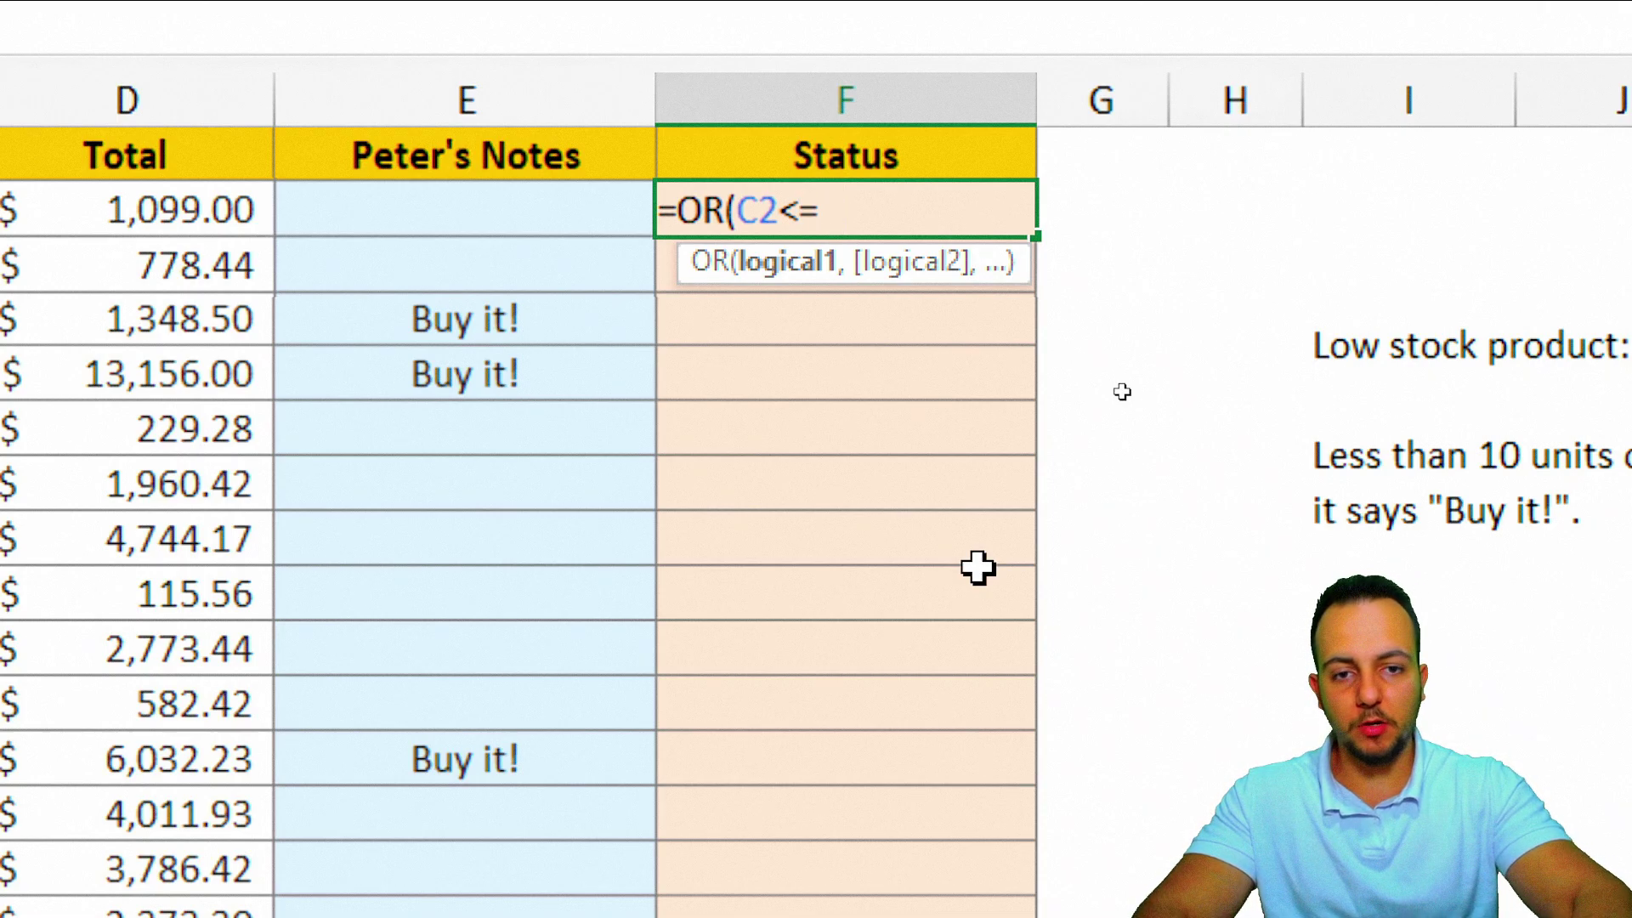
{"action": "key", "text": "BackSpace"}
{"action": "type", "text": "10"}
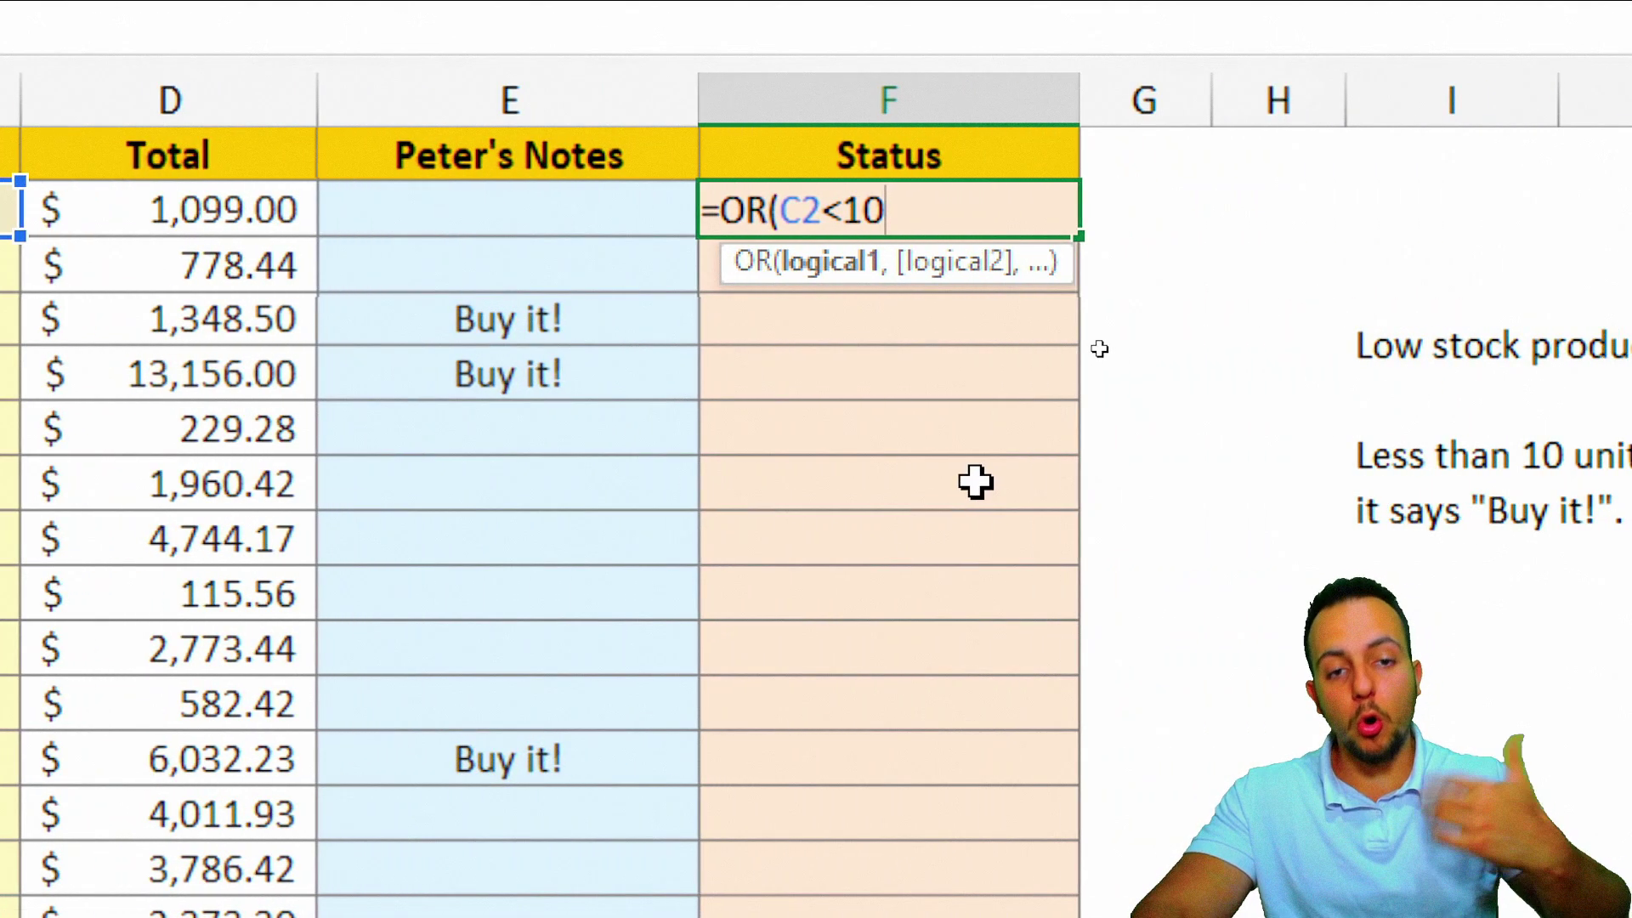
Step: Add E2="Buy it!" as the second condition and complete the formula as =OR(C2<10,E2="Buy it!")
{"action": "type", "text": ","}
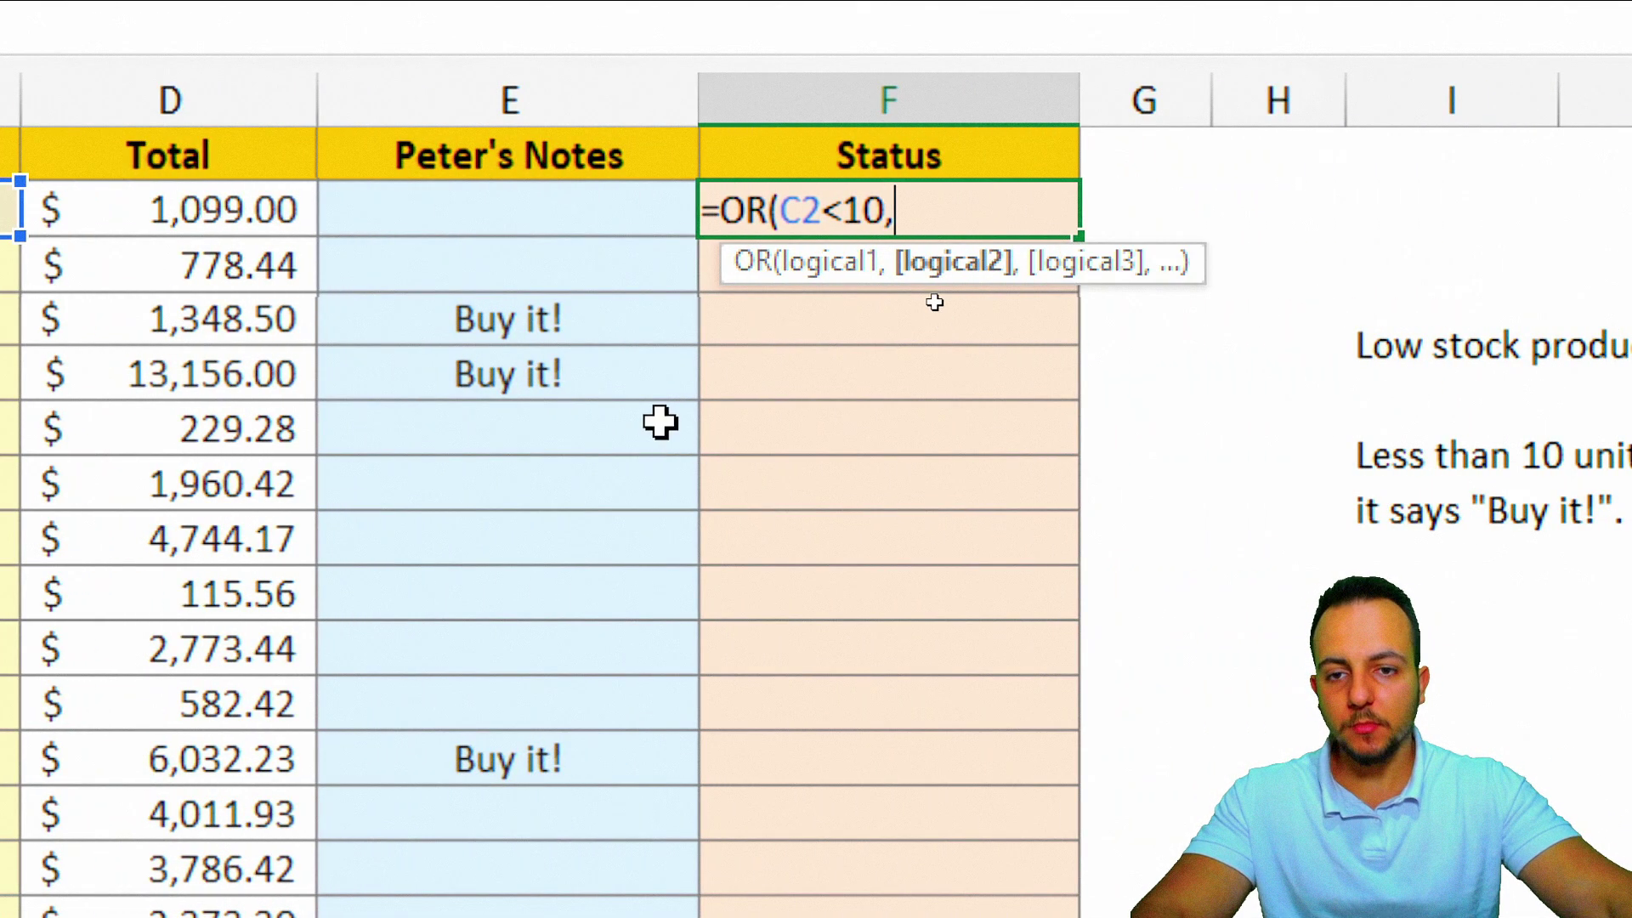
{"action": "left_click", "coordinate": [510, 223]}
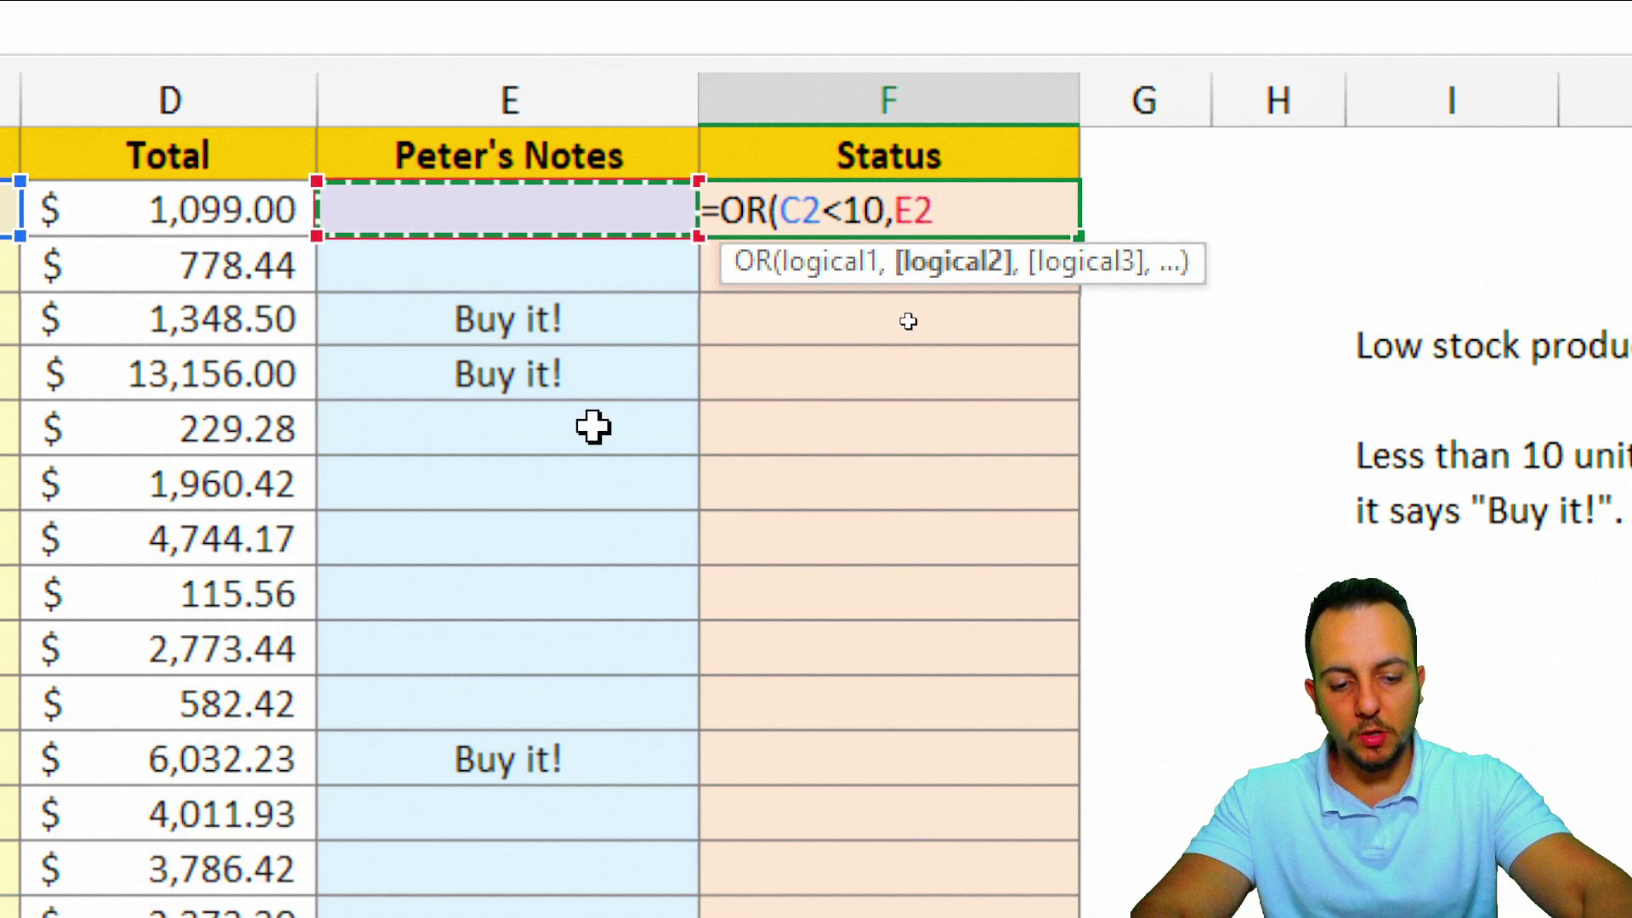
{"action": "type", "text": "="}
{"action": "type", "text": "\"Buy it"}
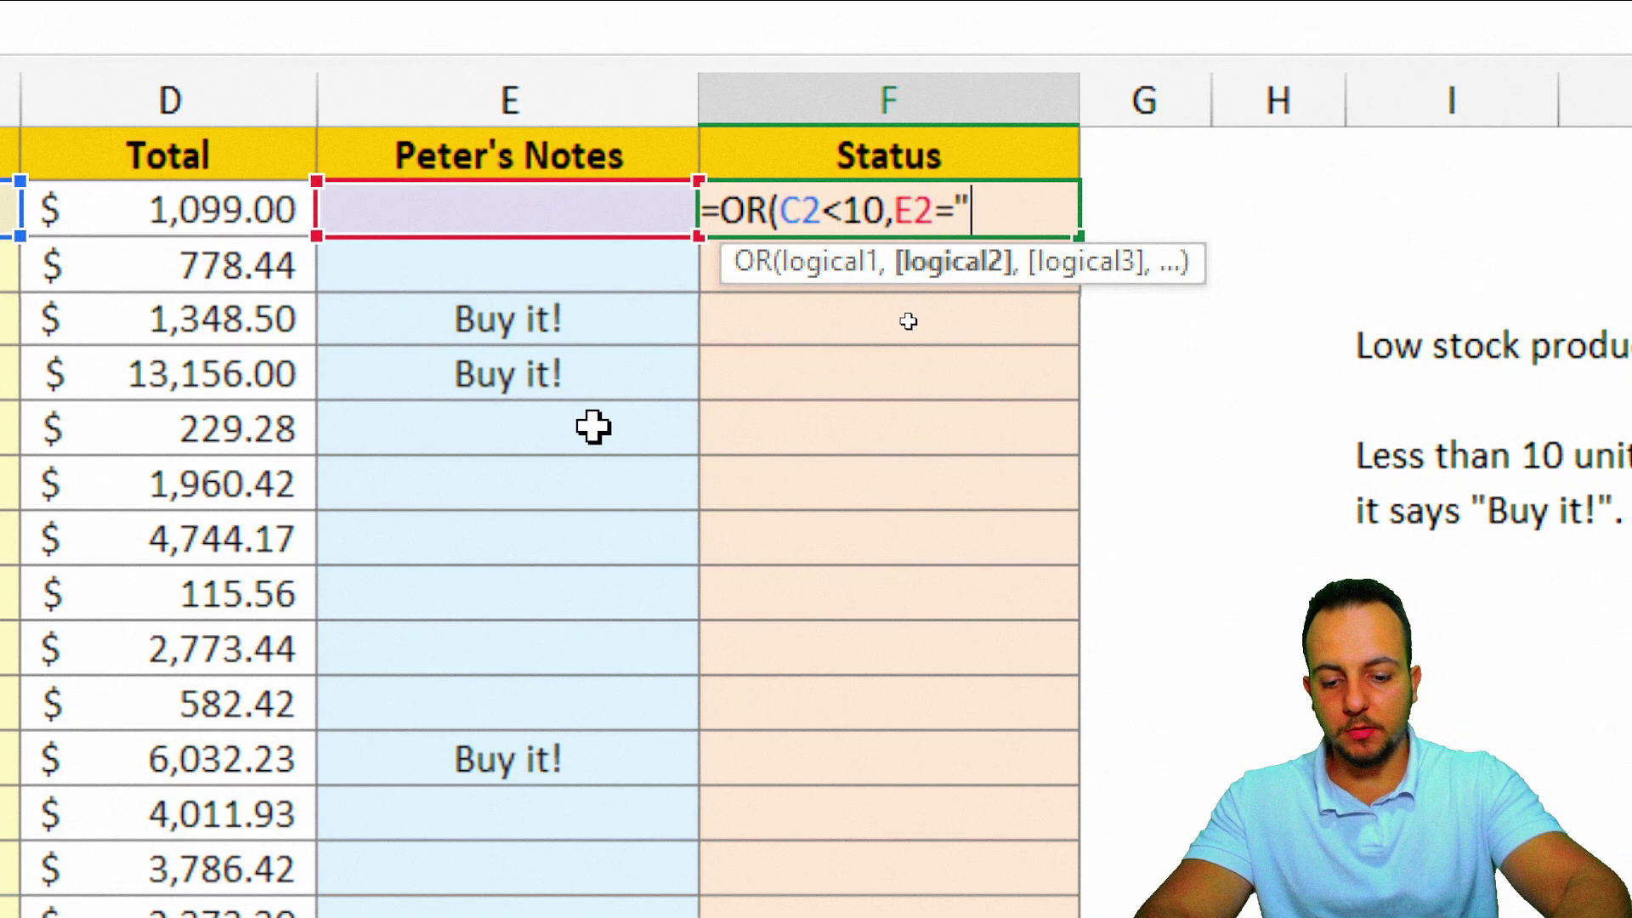
{"action": "type", "text": "\""}
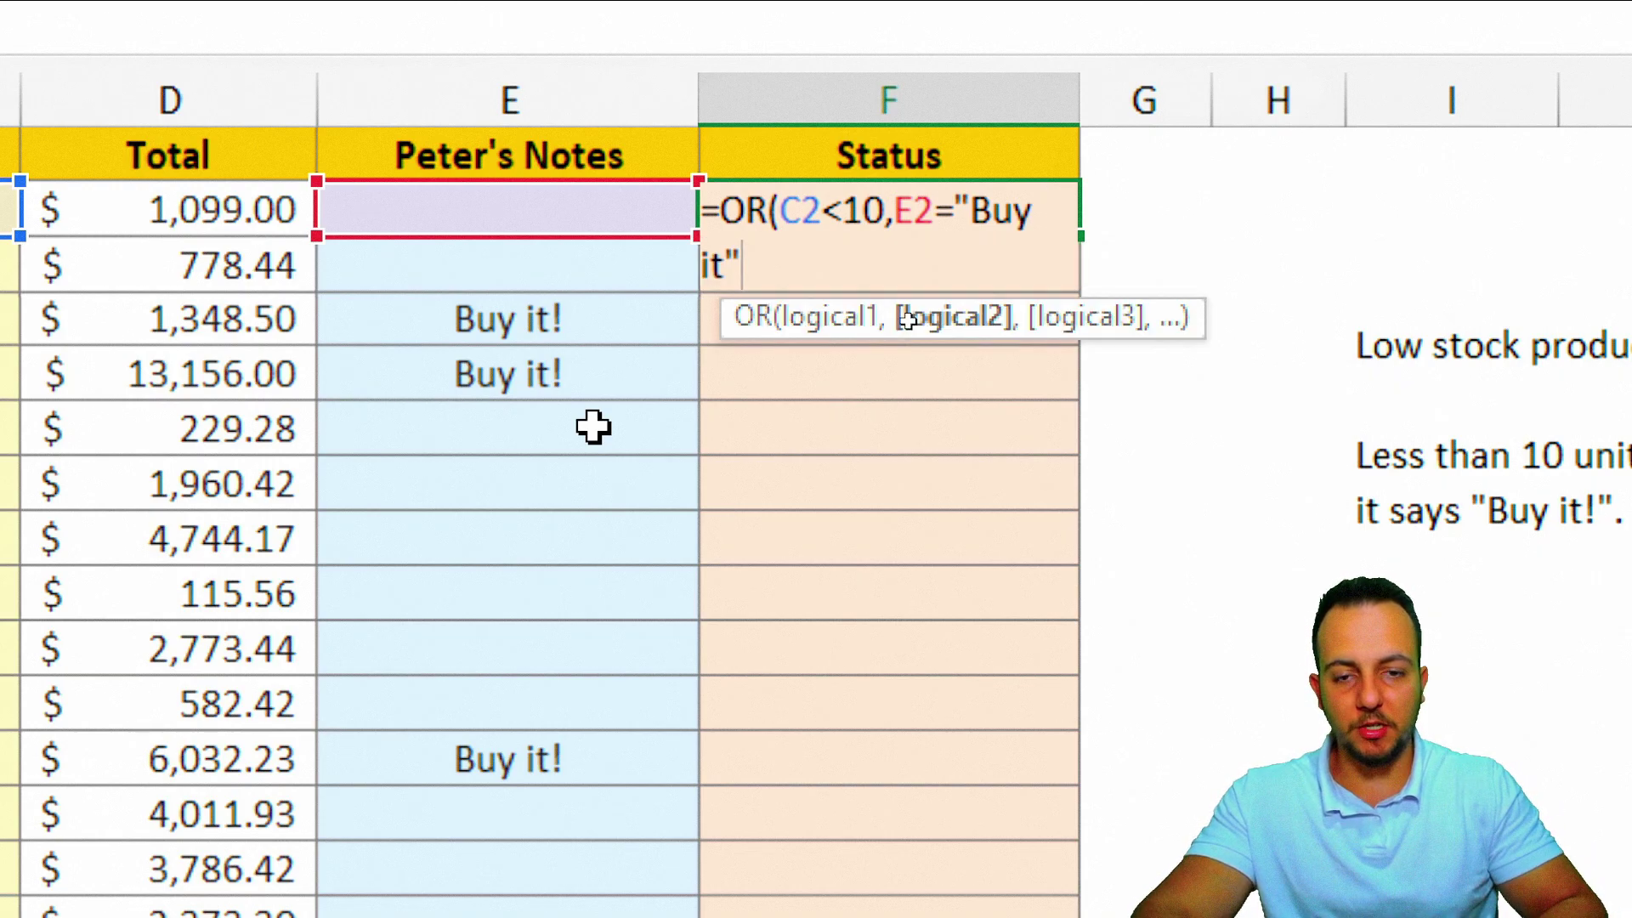
{"action": "key", "text": "BackSpace"}
{"action": "type", "text": "!\")"}
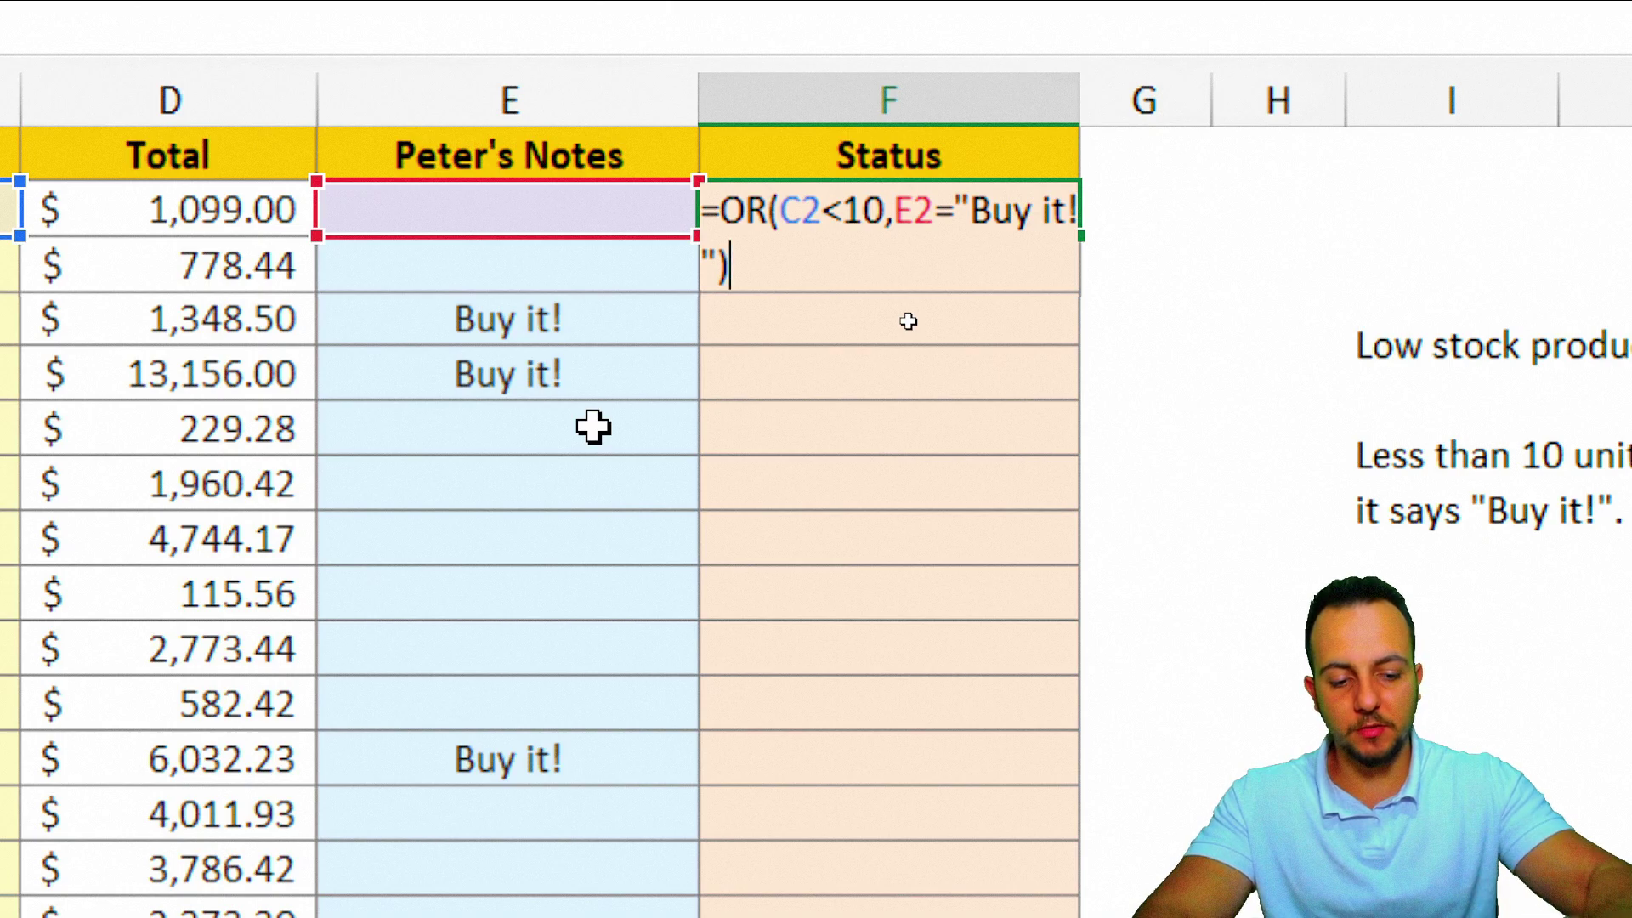
{"action": "key", "text": "Return"}
Step: Copy the OR formula from F2 down the whole Status column through row 24
{"action": "left_click", "coordinate": [893, 210]}
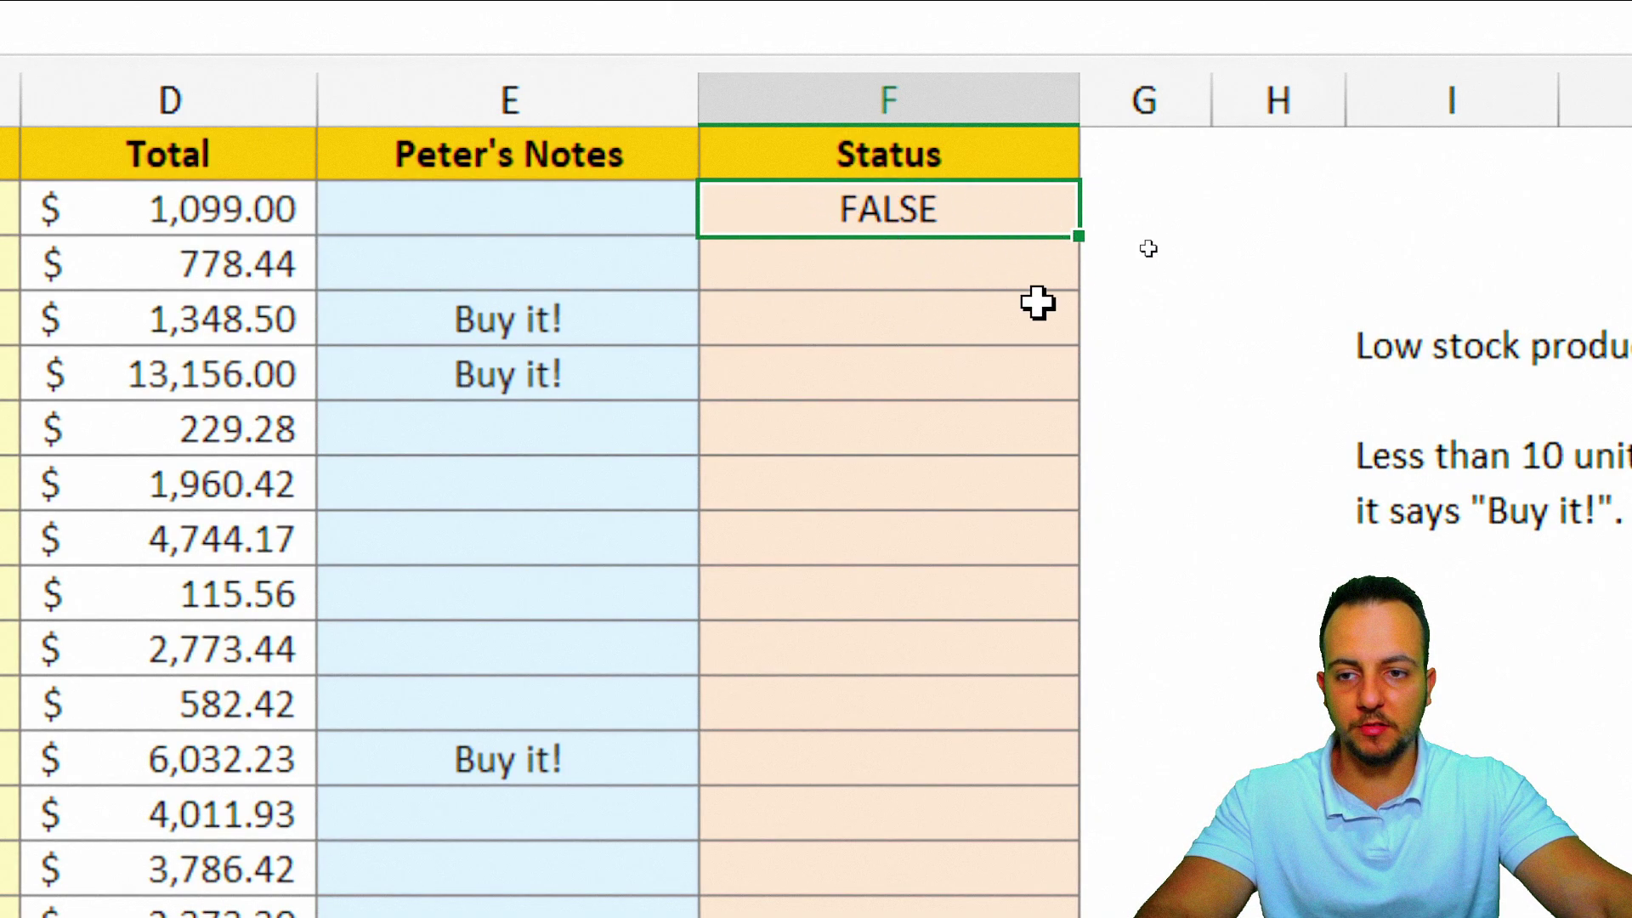
{"action": "double_click", "coordinate": [1080, 234]}
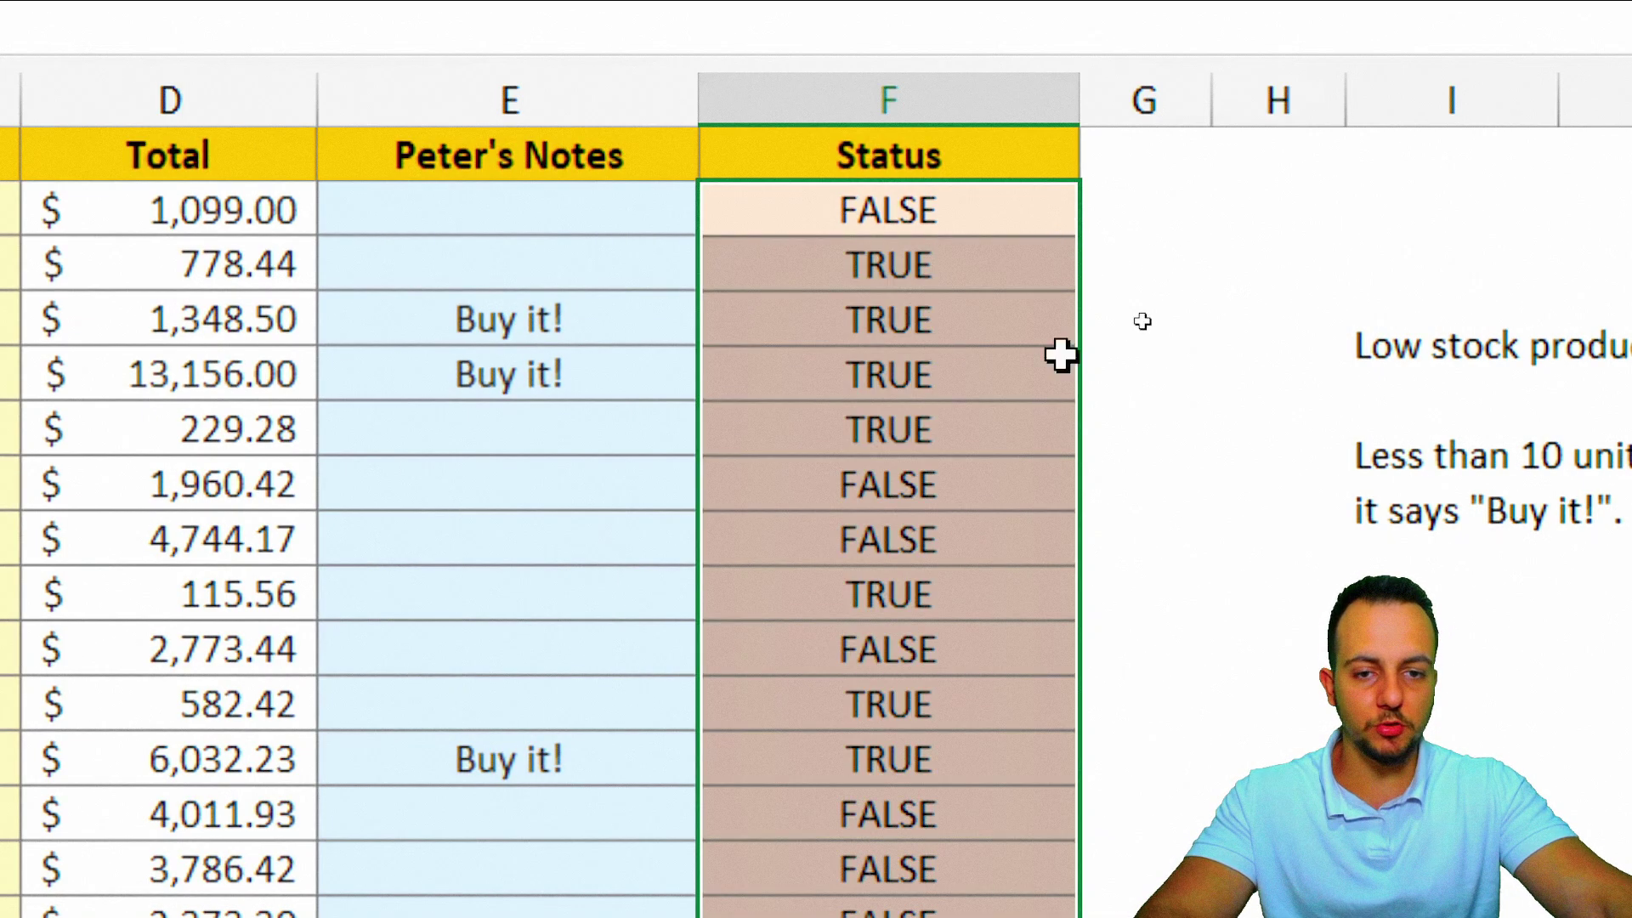
{"action": "scroll", "coordinate": [1049, 765], "scroll_direction": "down", "scroll_amount": 4}
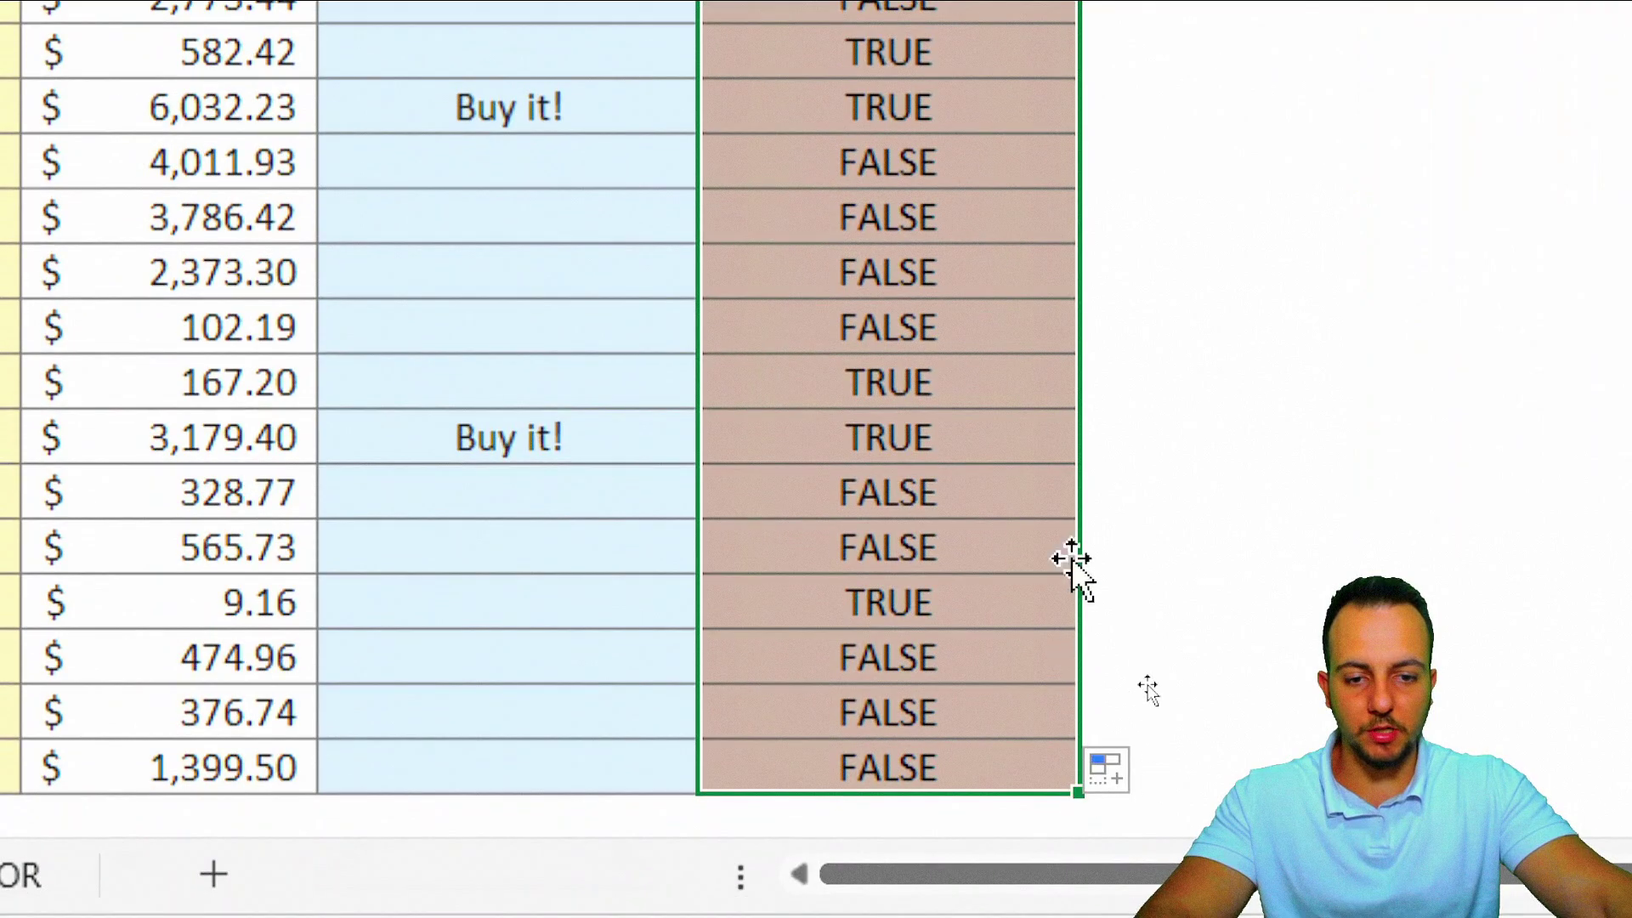
{"action": "scroll", "coordinate": [1071, 557], "scroll_direction": "up", "scroll_amount": 5}
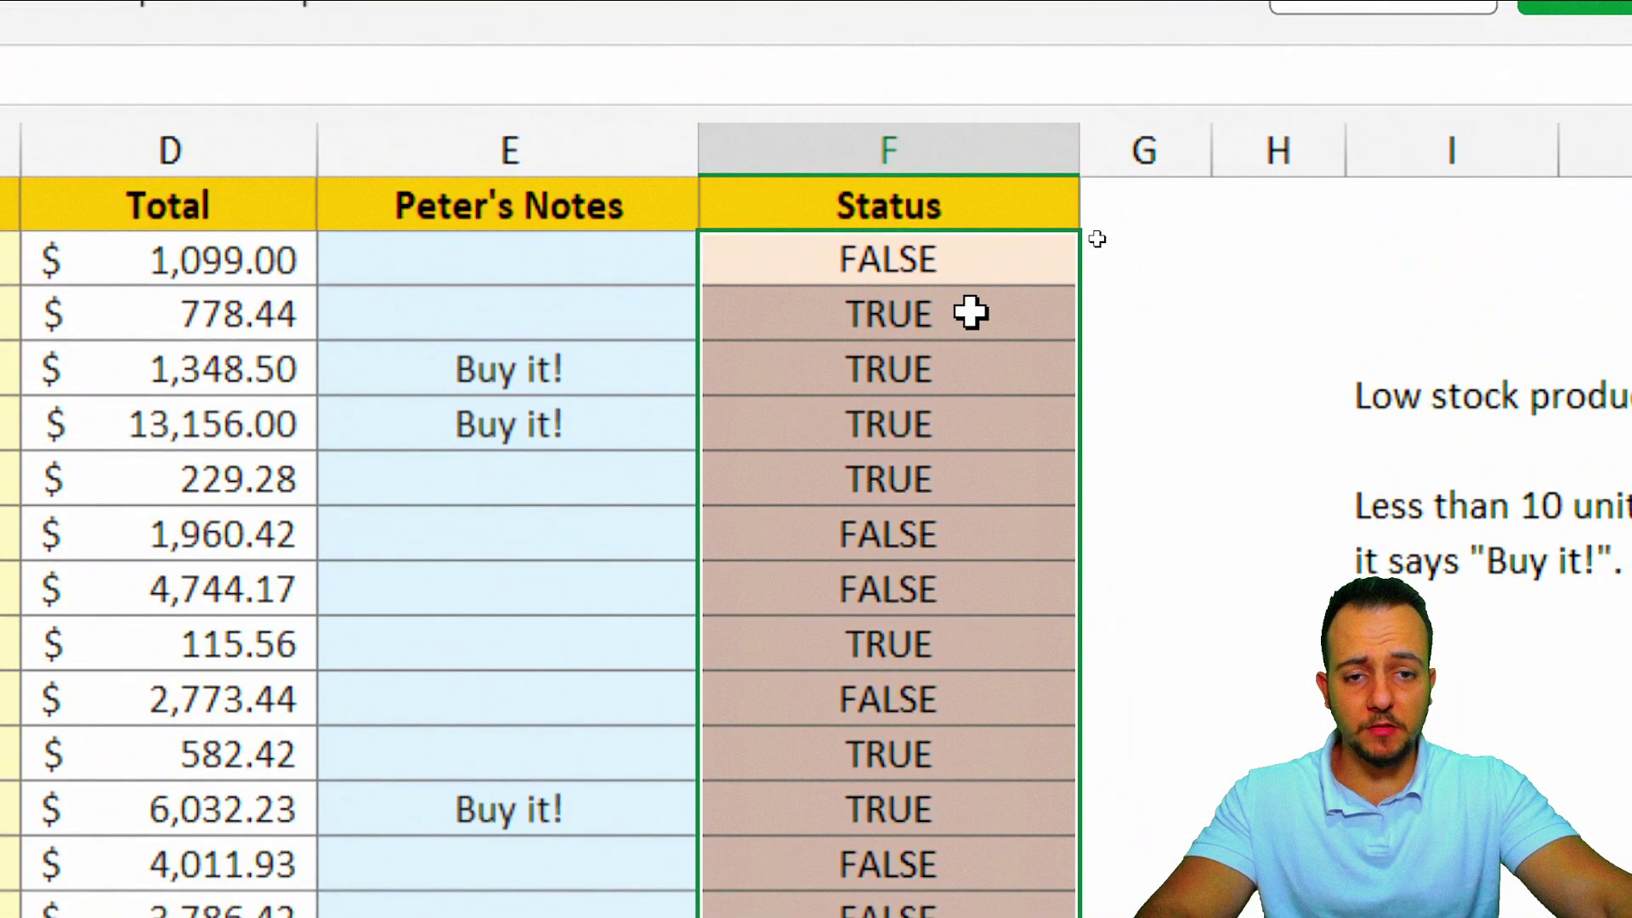
Step: Examine which products are marked TRUE in the Status column, and return to cell A1
{"action": "left_click", "coordinate": [973, 313]}
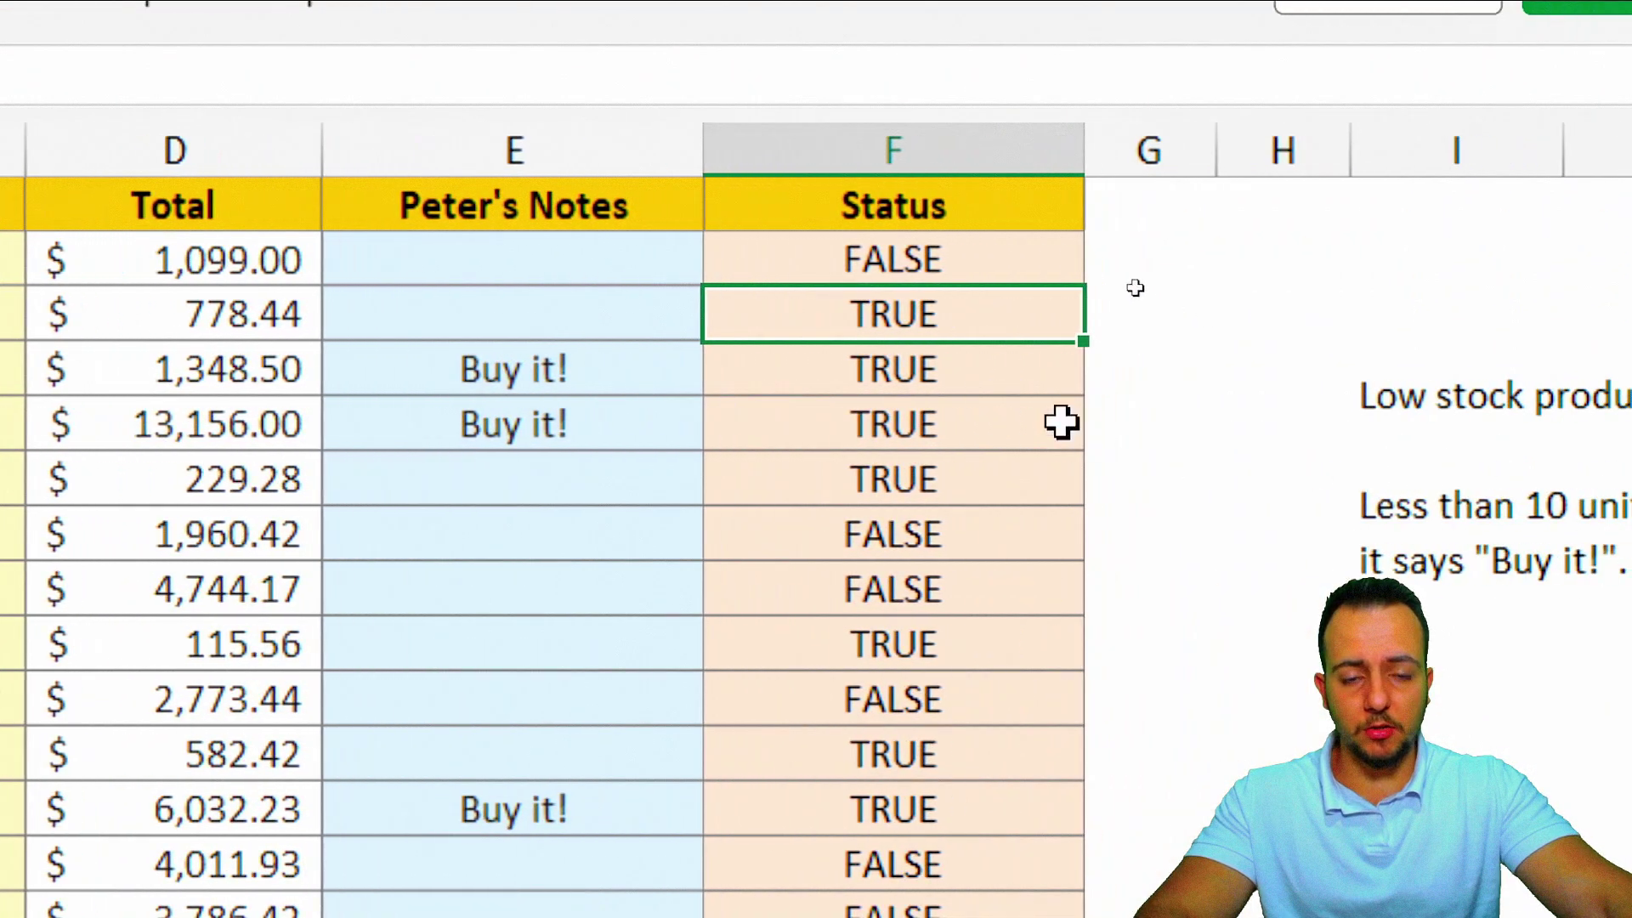
{"action": "left_click_drag", "start_coordinate": [1246, 317], "coordinate": [1238, 434]}
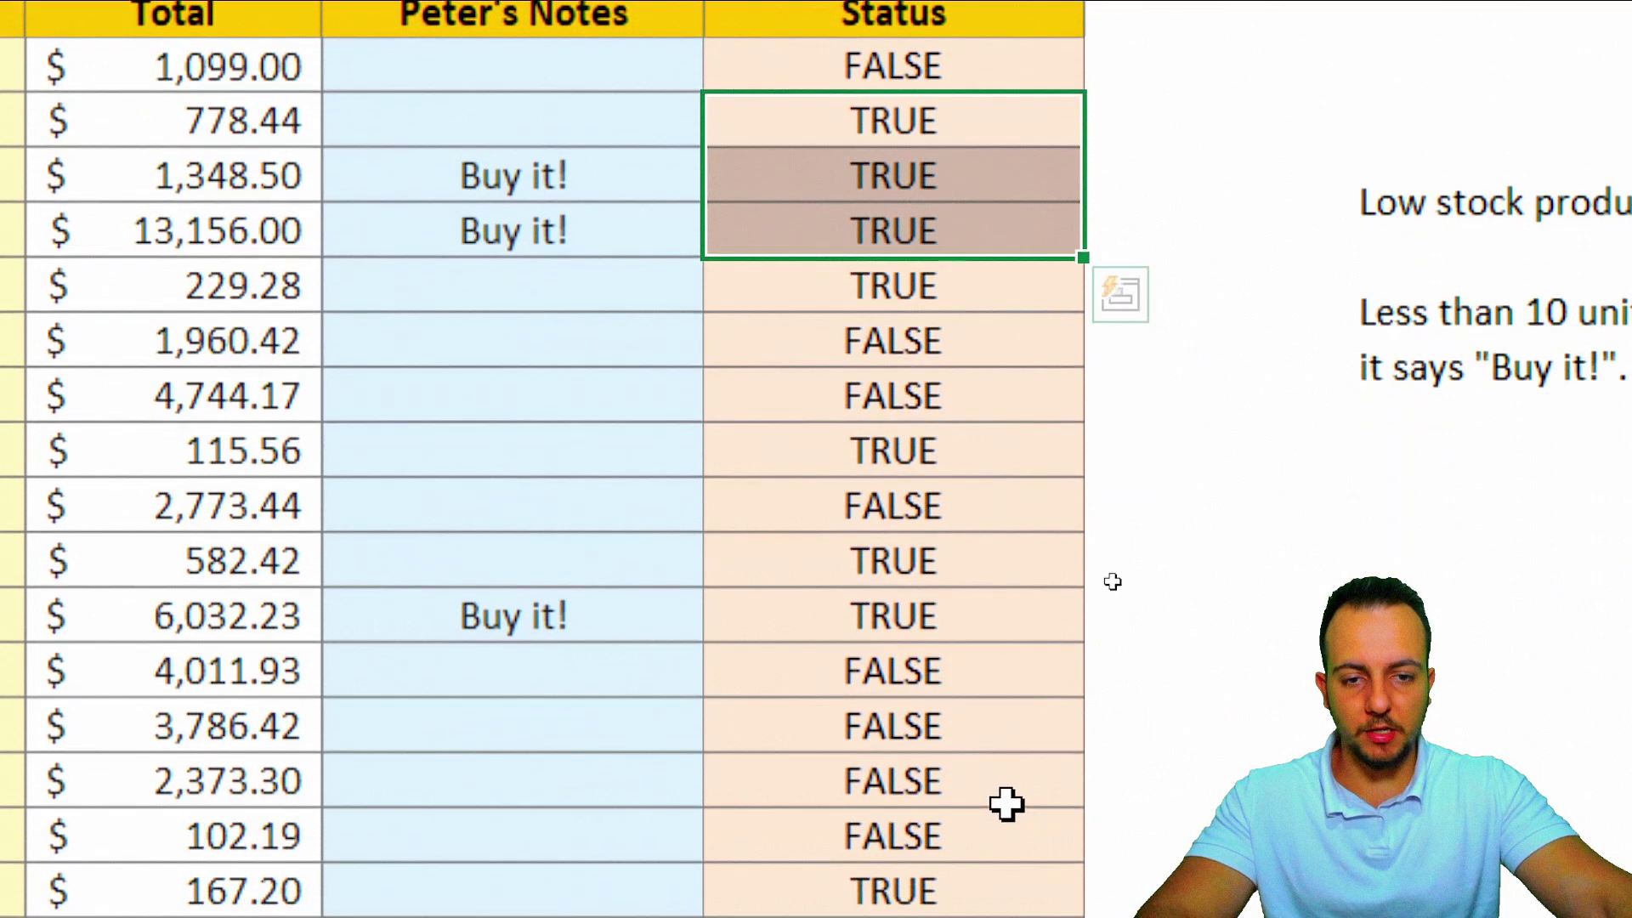
{"action": "left_click", "coordinate": [940, 486], "text": "shift"}
{"action": "left_click", "coordinate": [935, 444], "text": "ctrl"}
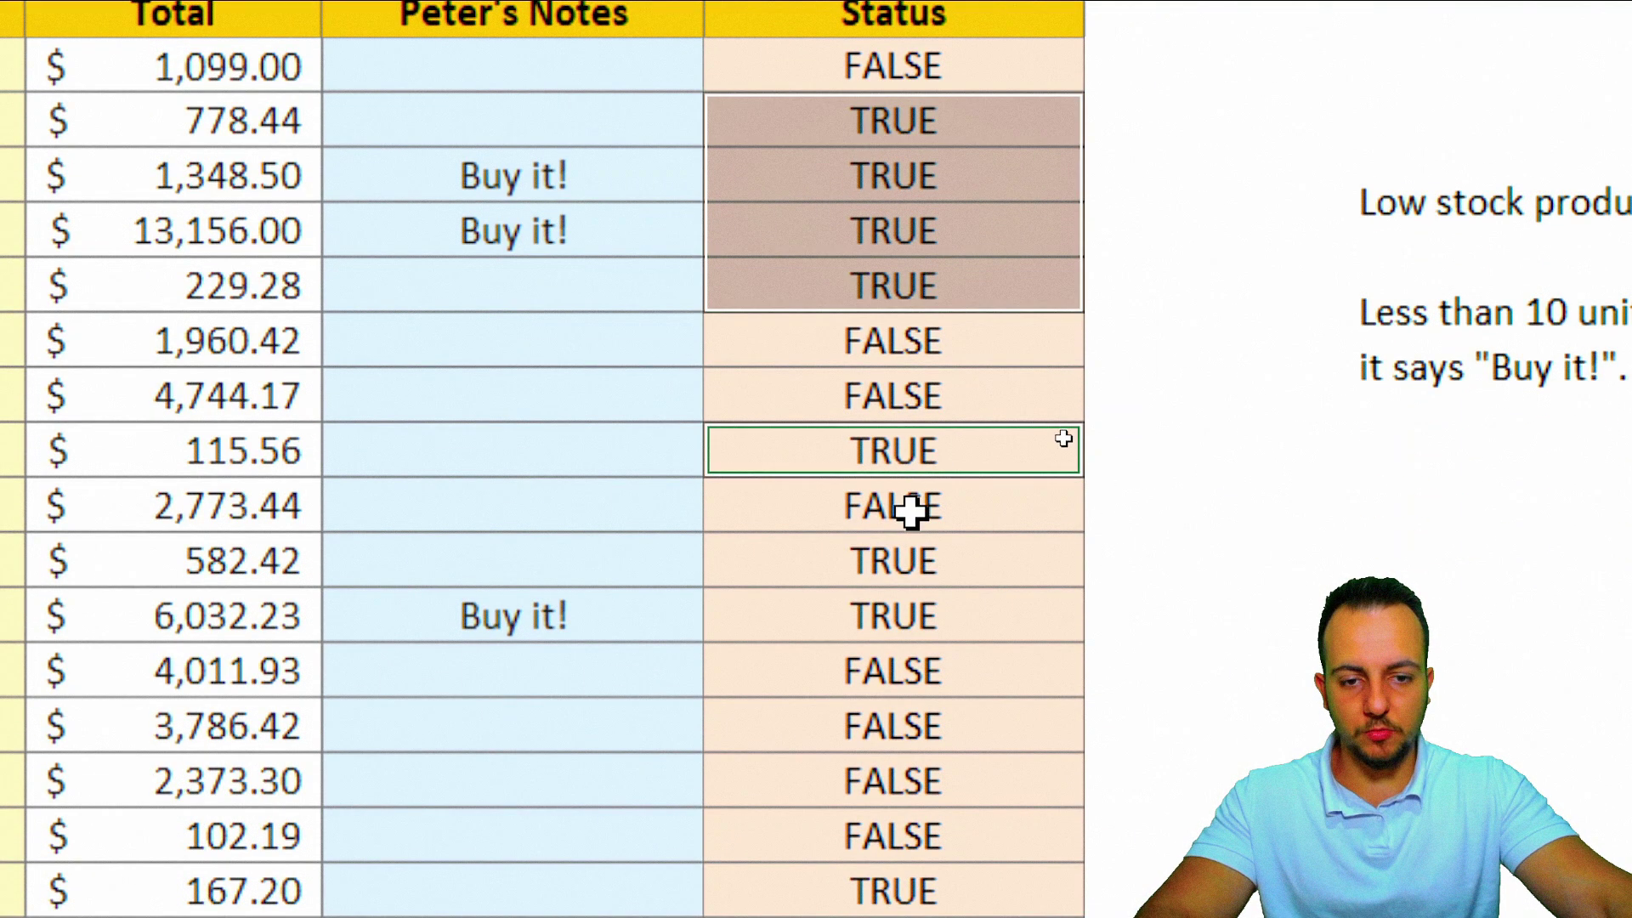
{"action": "left_click", "coordinate": [897, 557], "text": "ctrl"}
{"action": "left_click", "coordinate": [886, 616], "text": "ctrl"}
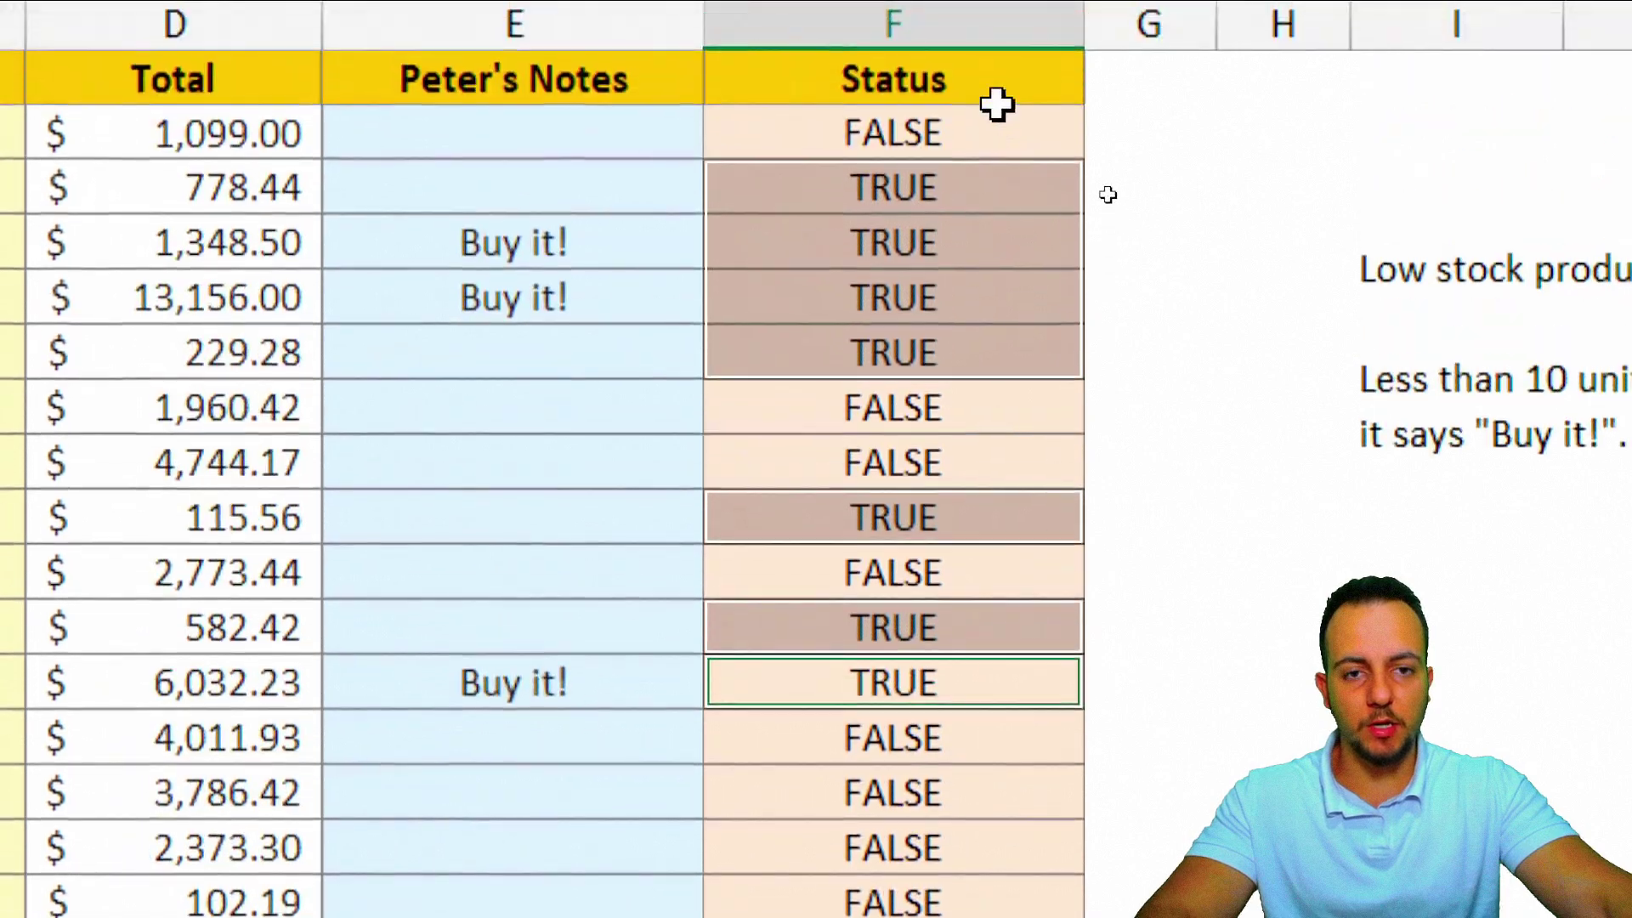
{"action": "left_click", "coordinate": [995, 102]}
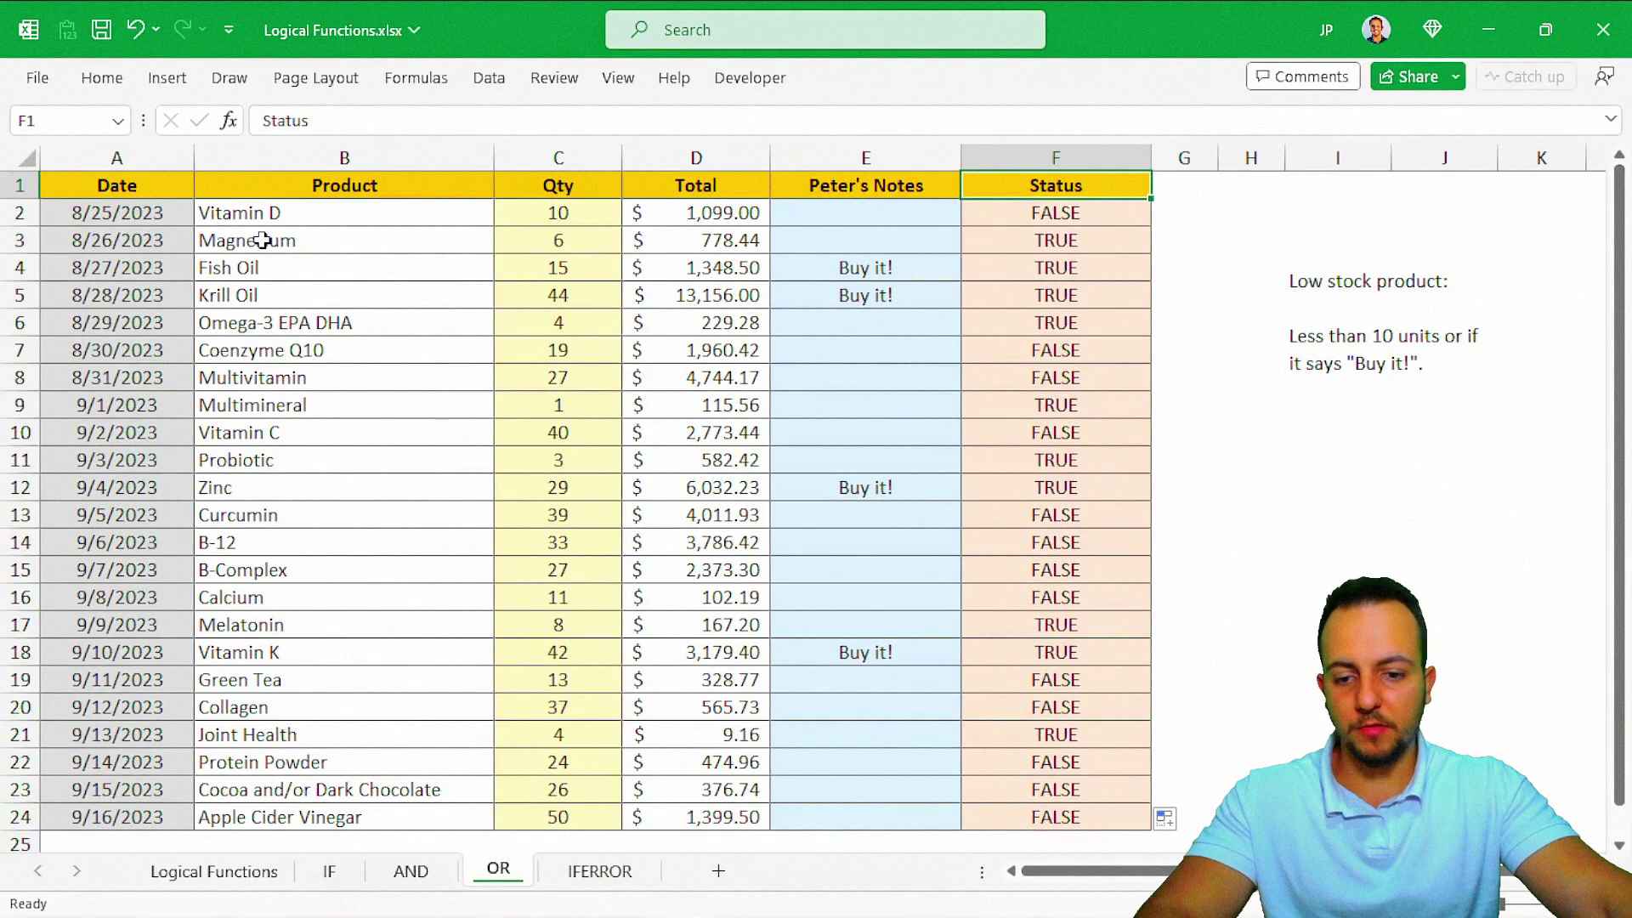
{"action": "key", "text": "ctrl+Home"}
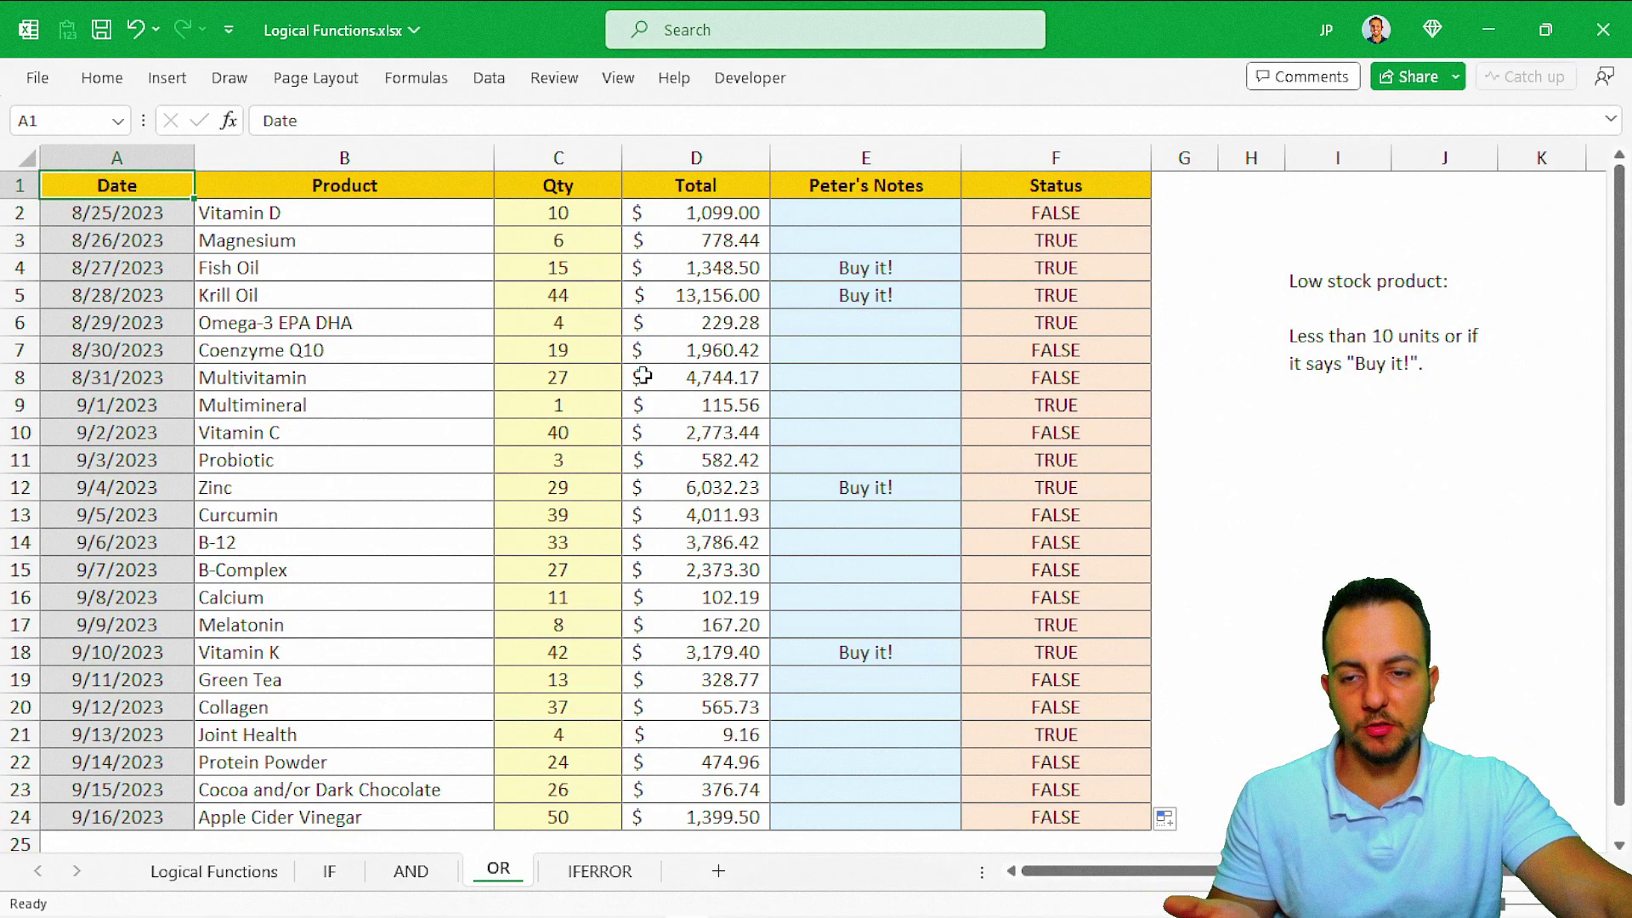
Step: Open the IFERROR sheet and examine its Salesperson, weekly sales and Total columns and the Average per Week formula in G2
{"action": "left_click", "coordinate": [600, 870]}
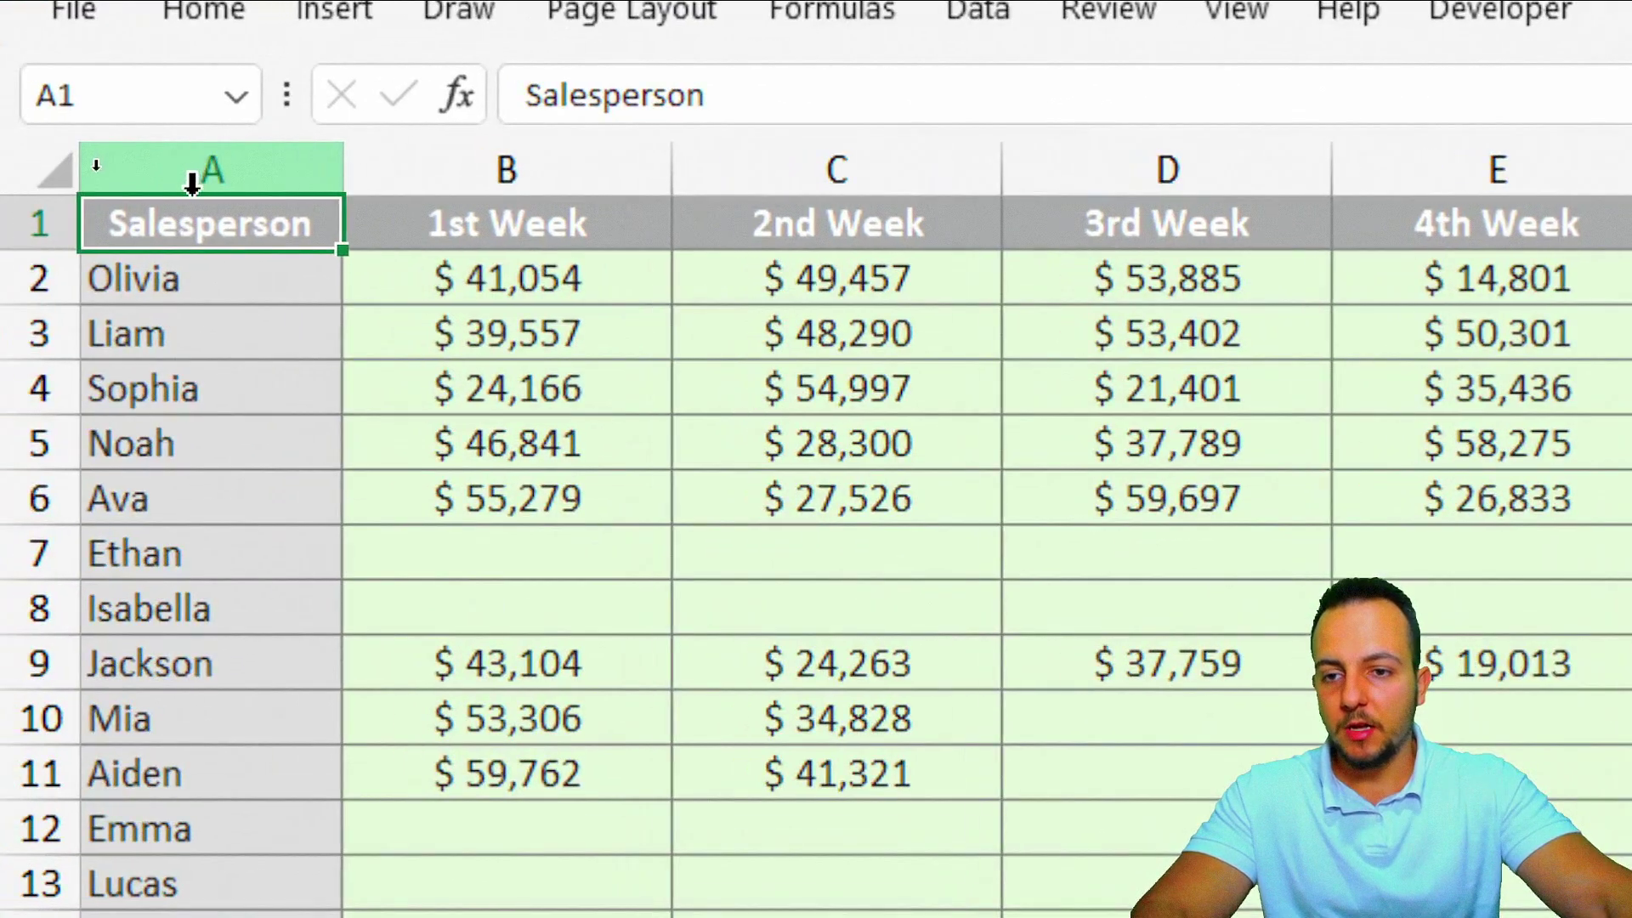
{"action": "left_click", "coordinate": [192, 182]}
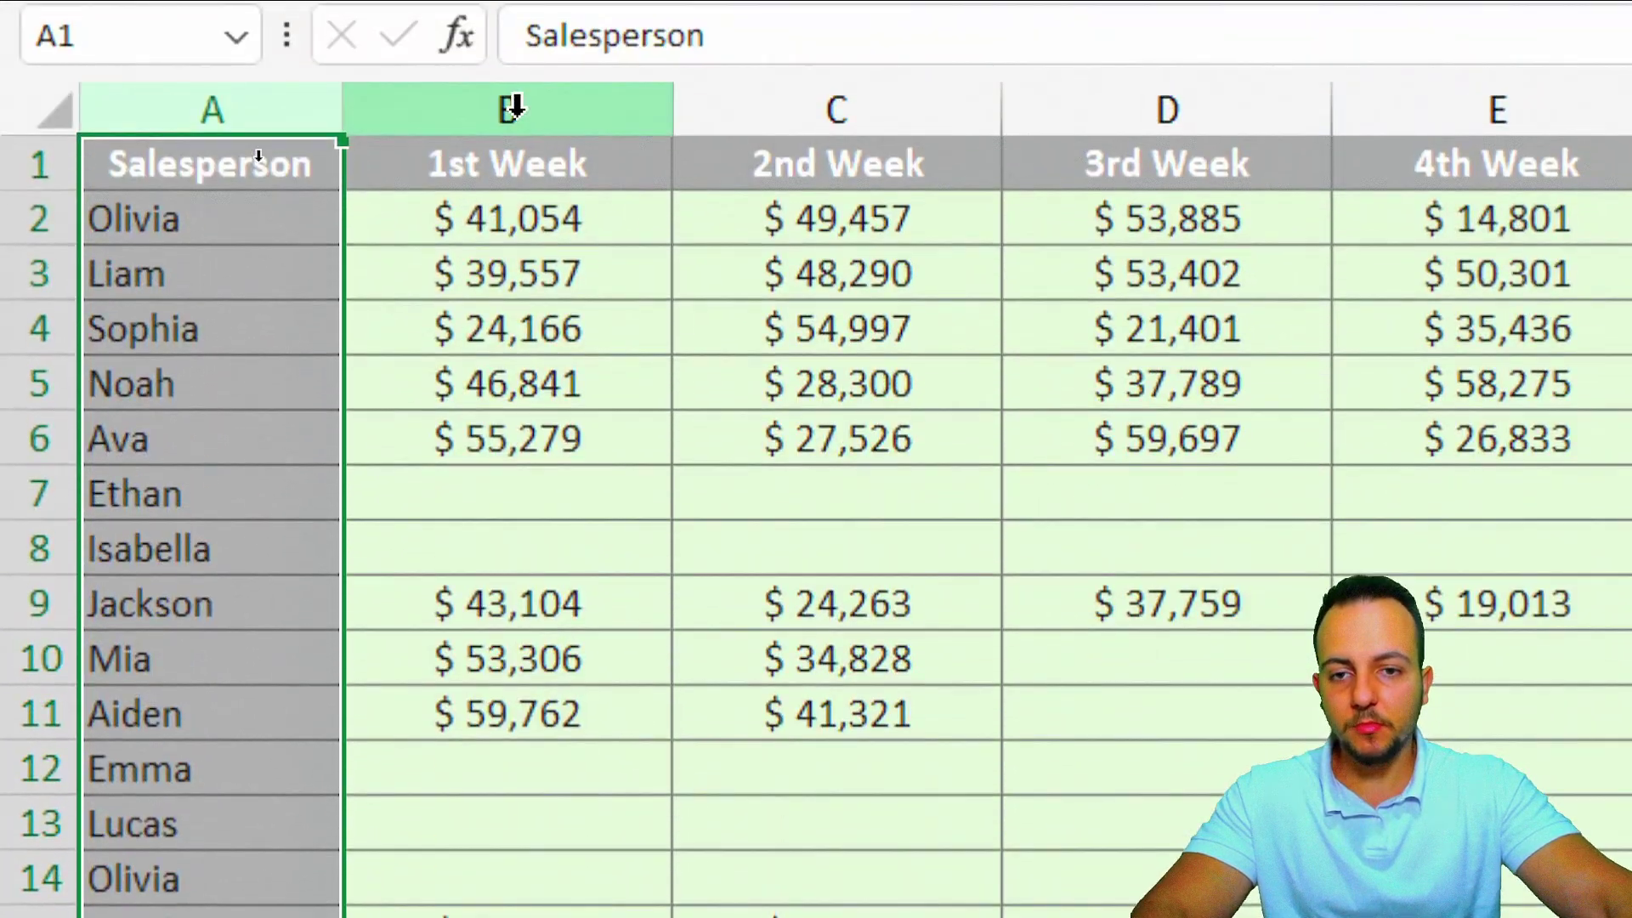
{"action": "left_click", "coordinate": [516, 106]}
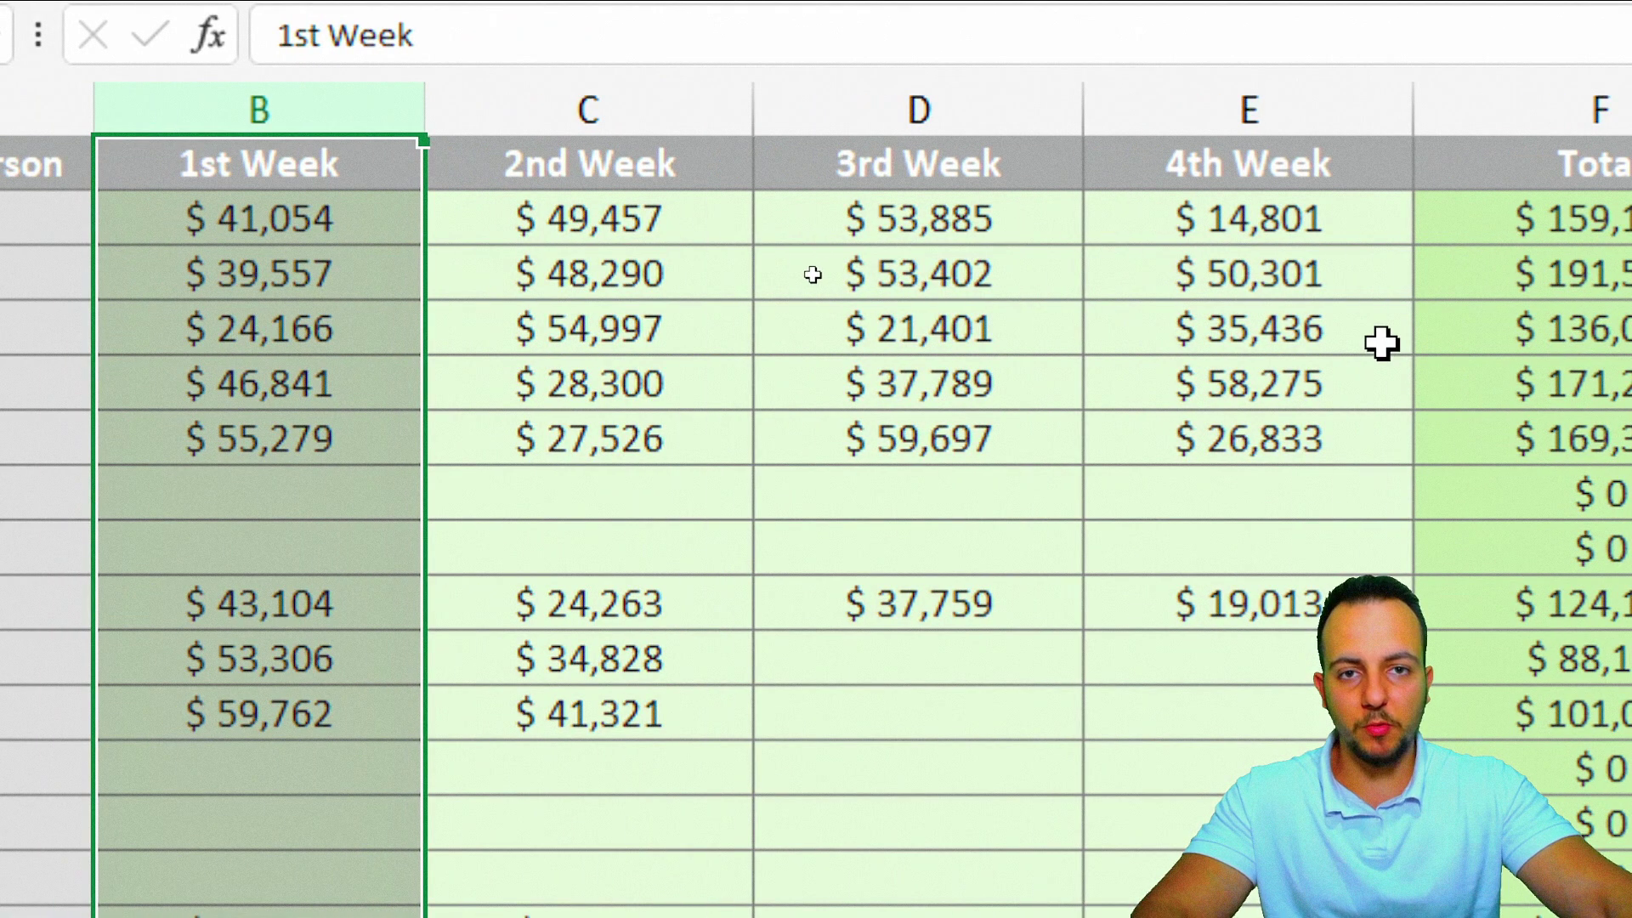
{"action": "left_click", "coordinate": [655, 94]}
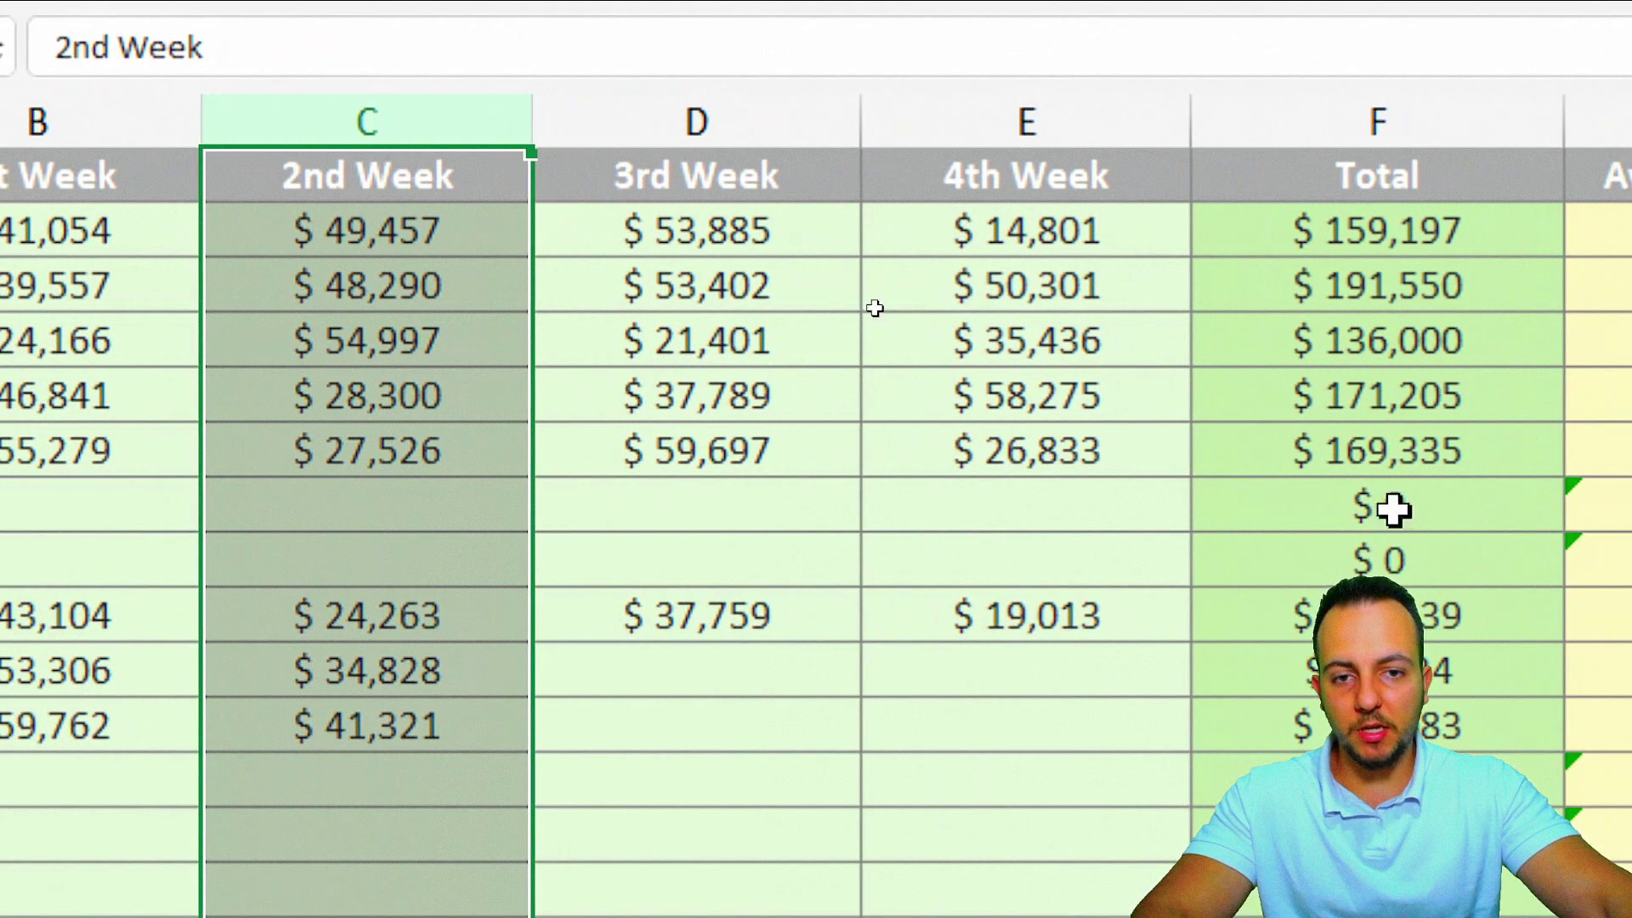
{"action": "left_click", "coordinate": [754, 115]}
{"action": "left_click", "coordinate": [1061, 120]}
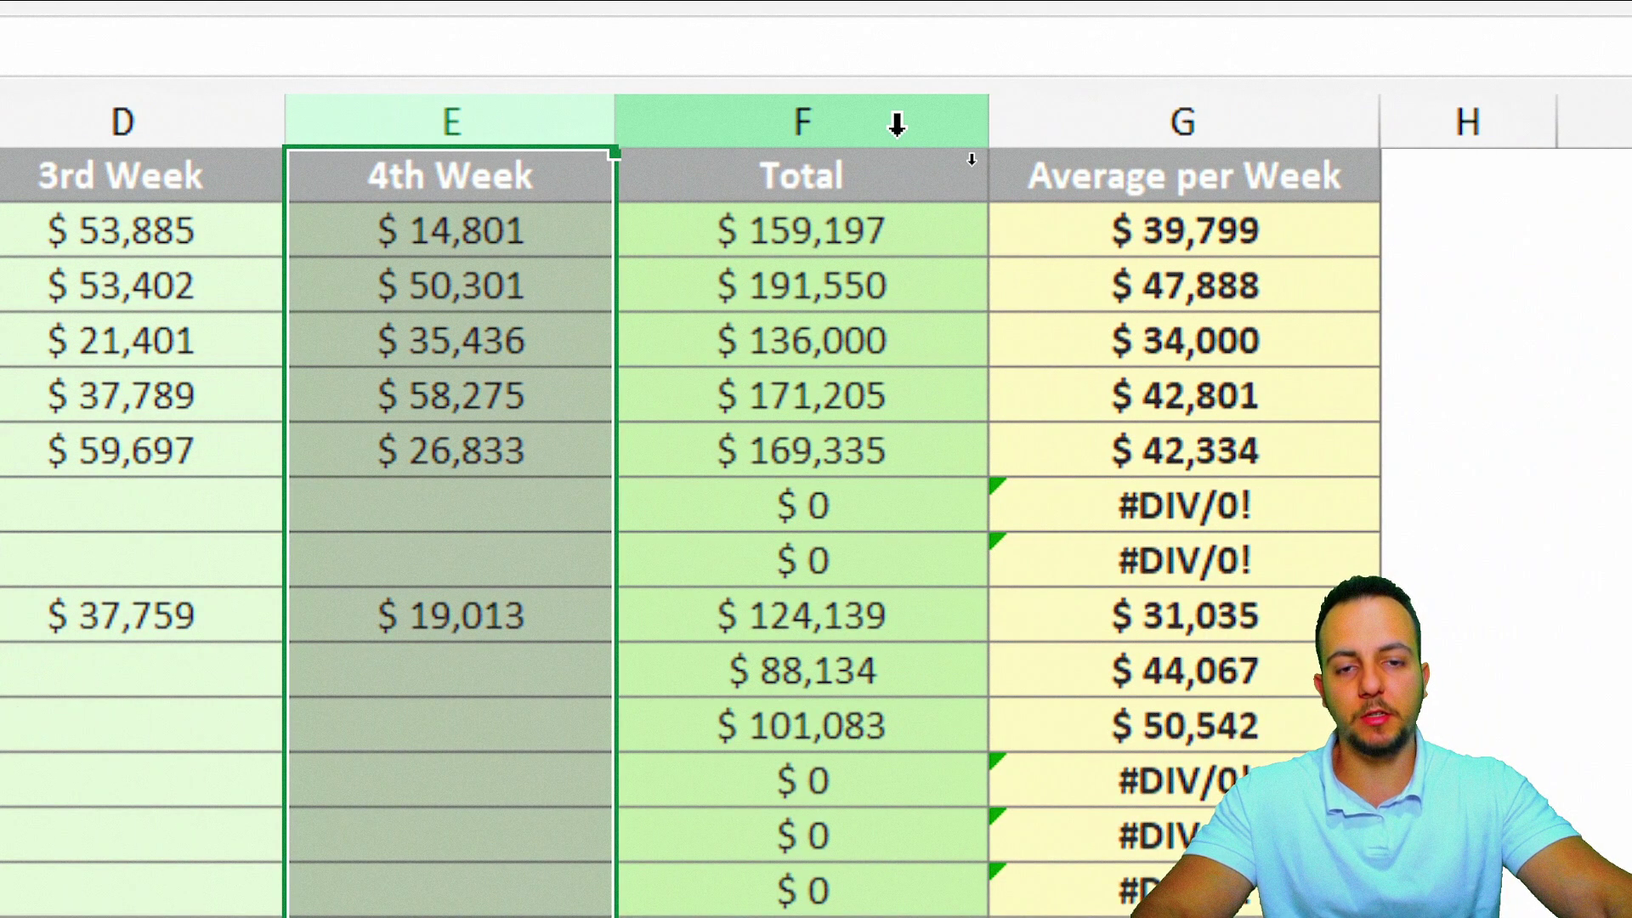
{"action": "left_click", "coordinate": [897, 124]}
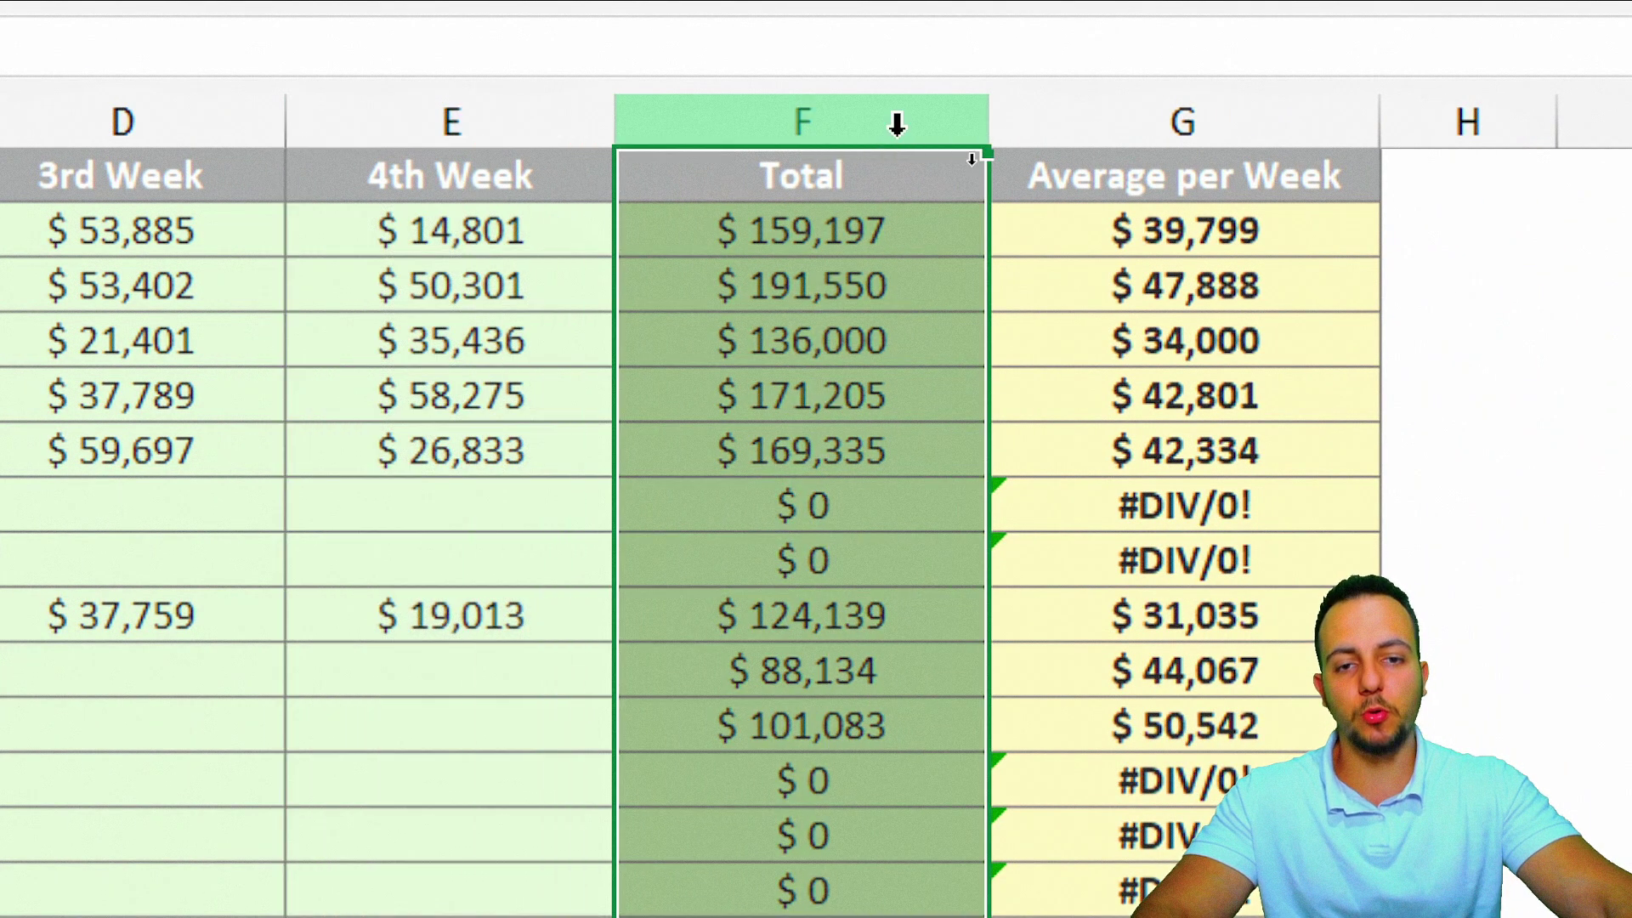
{"action": "left_click", "coordinate": [1237, 113]}
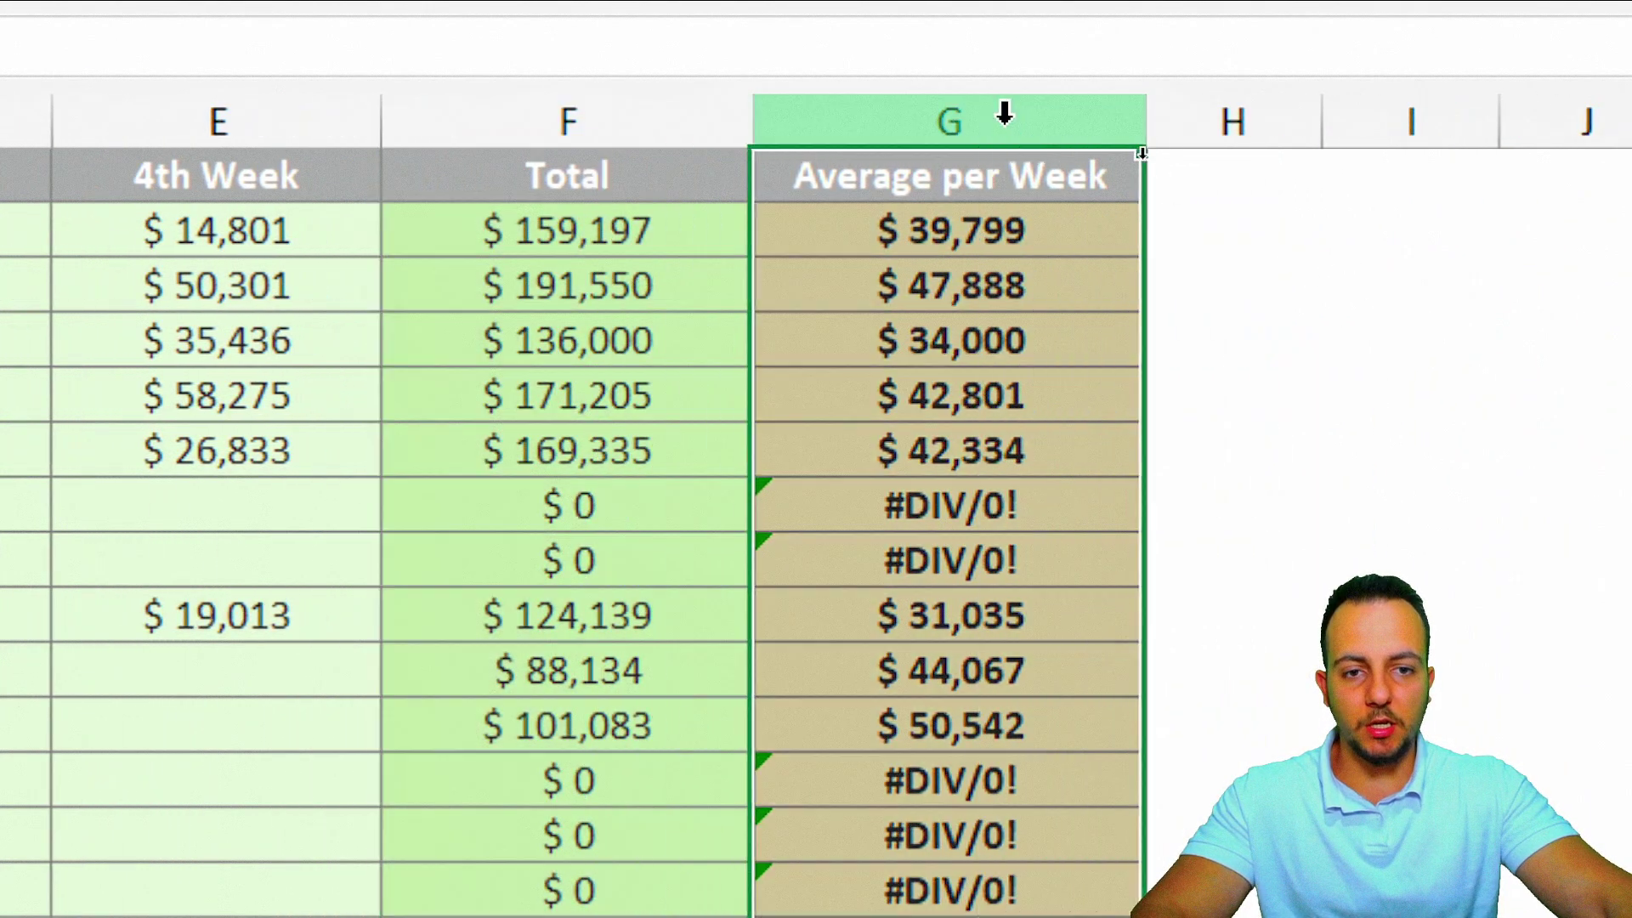
{"action": "double_click", "coordinate": [1073, 224]}
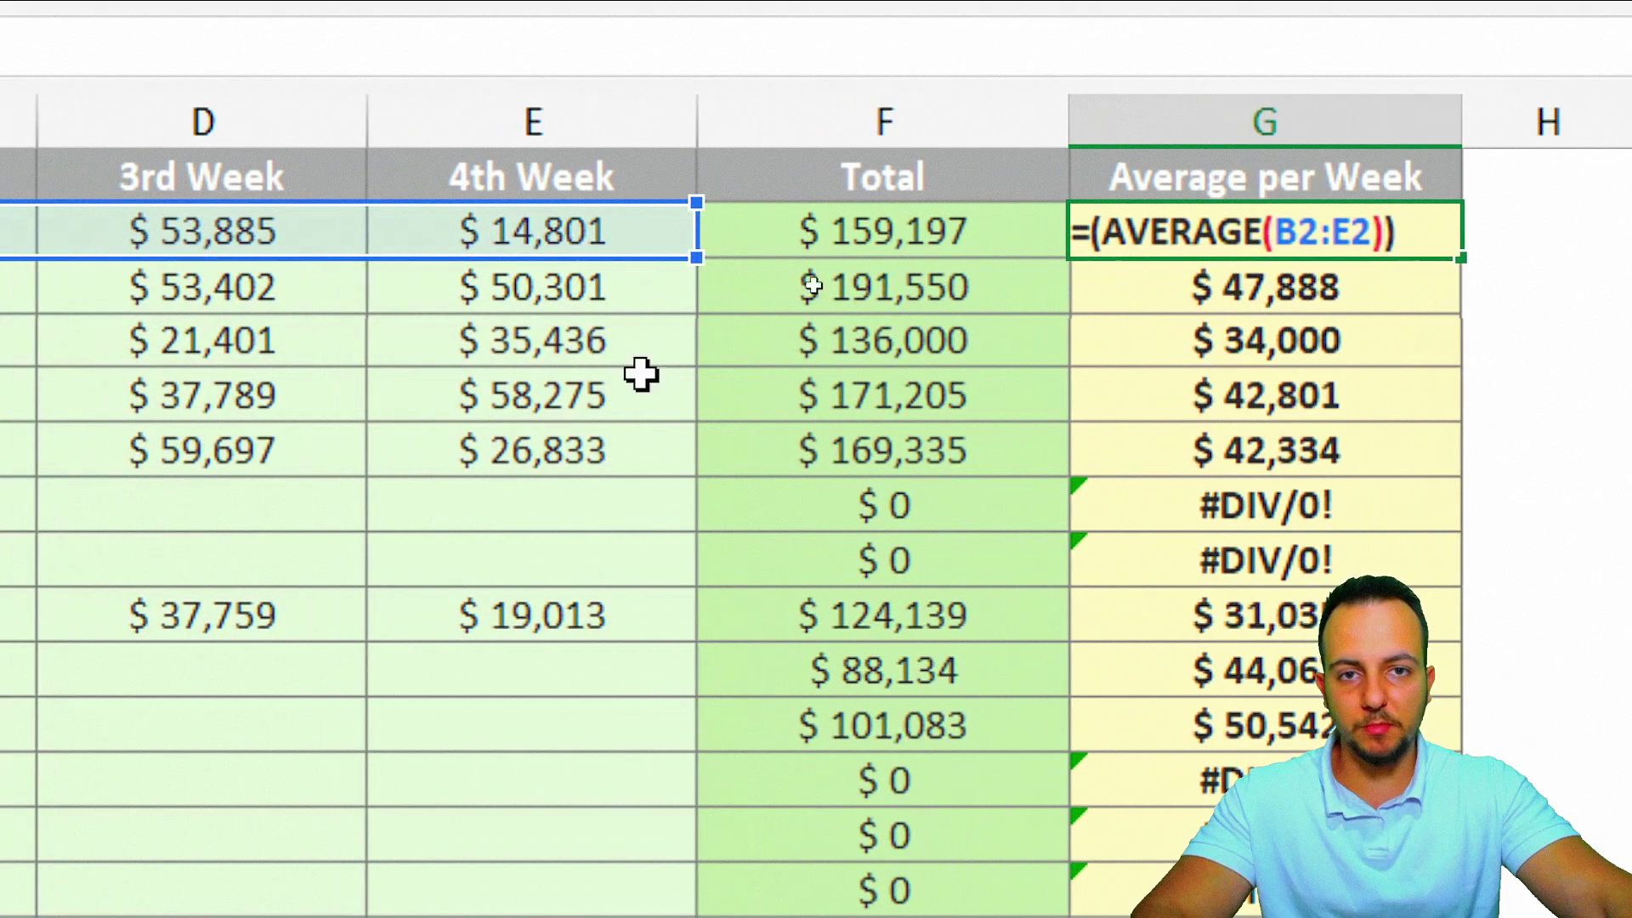
Step: Leave the G2 formula unchanged and examine the empty weekly sales cells B7:E8 alongside the average result in G7
{"action": "key", "text": "Escape"}
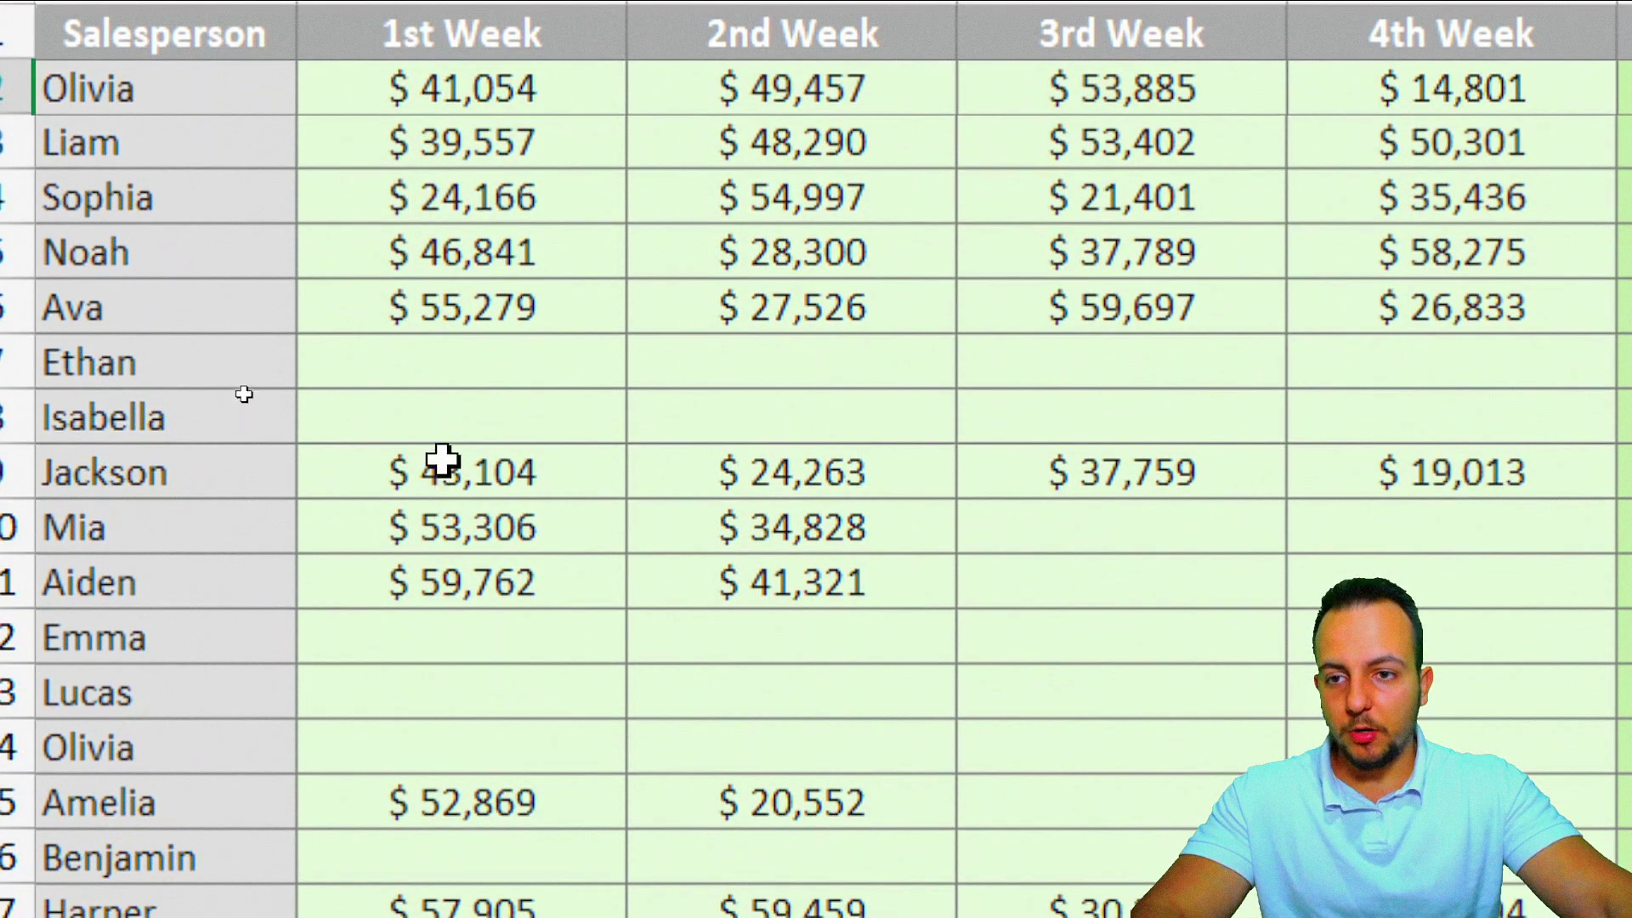
{"action": "mouse_move", "coordinate": [493, 357]}
{"action": "left_mouse_down"}
{"action": "mouse_move", "coordinate": [882, 400]}
{"action": "mouse_move", "coordinate": [1411, 394]}
{"action": "left_mouse_up"}
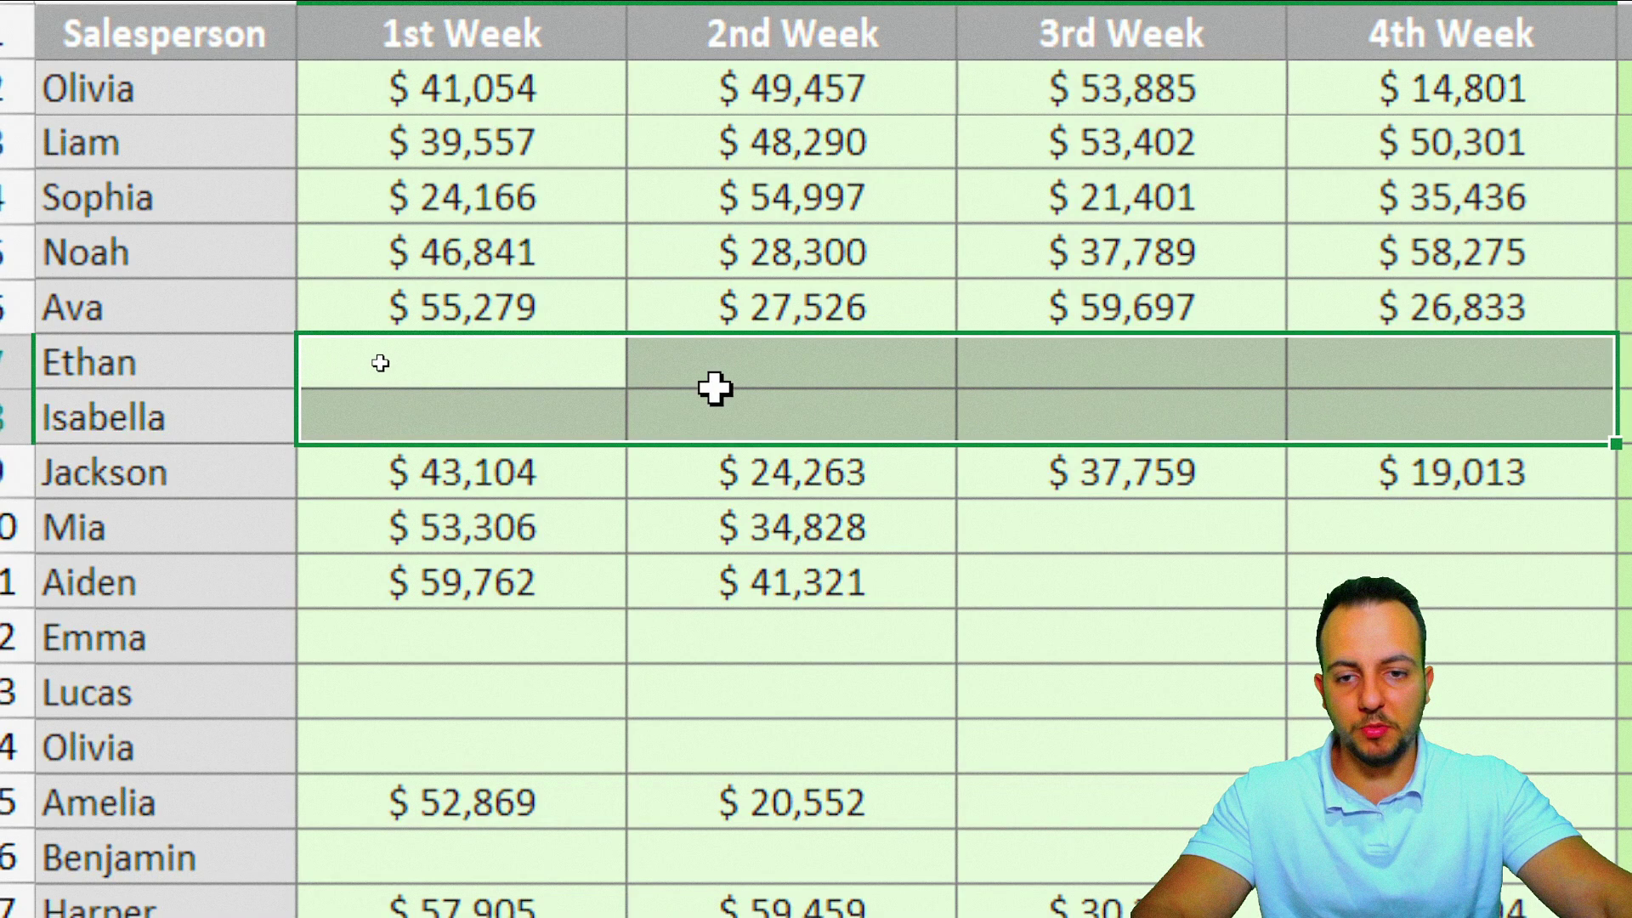
{"action": "left_click", "coordinate": [518, 365]}
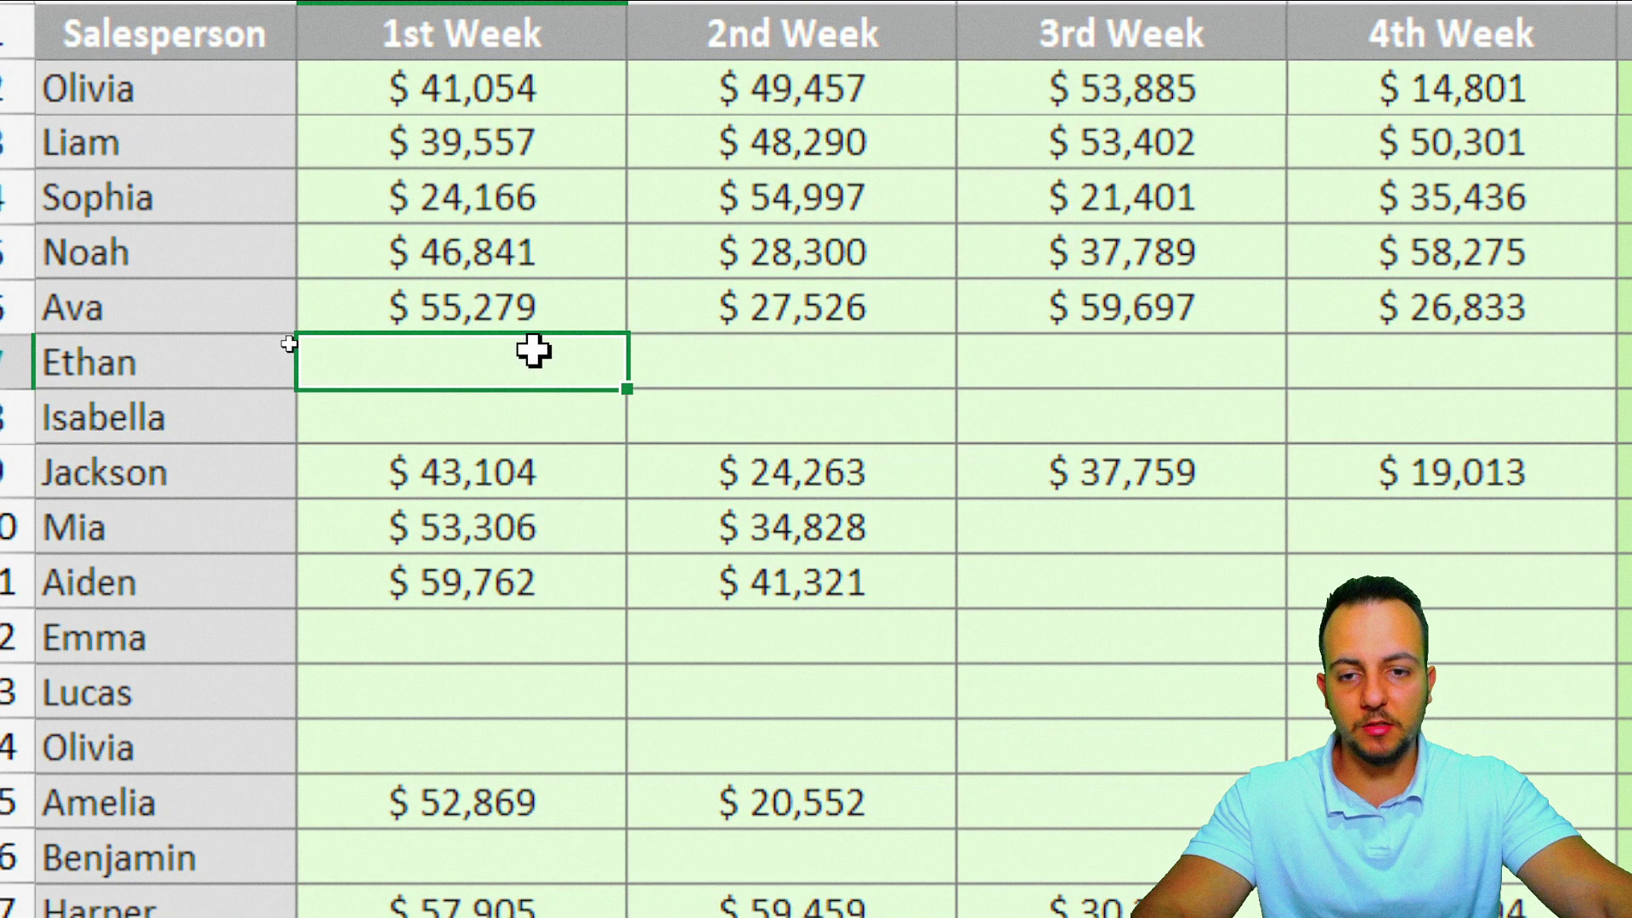
{"action": "left_click_drag", "start_coordinate": [534, 350], "coordinate": [1388, 386]}
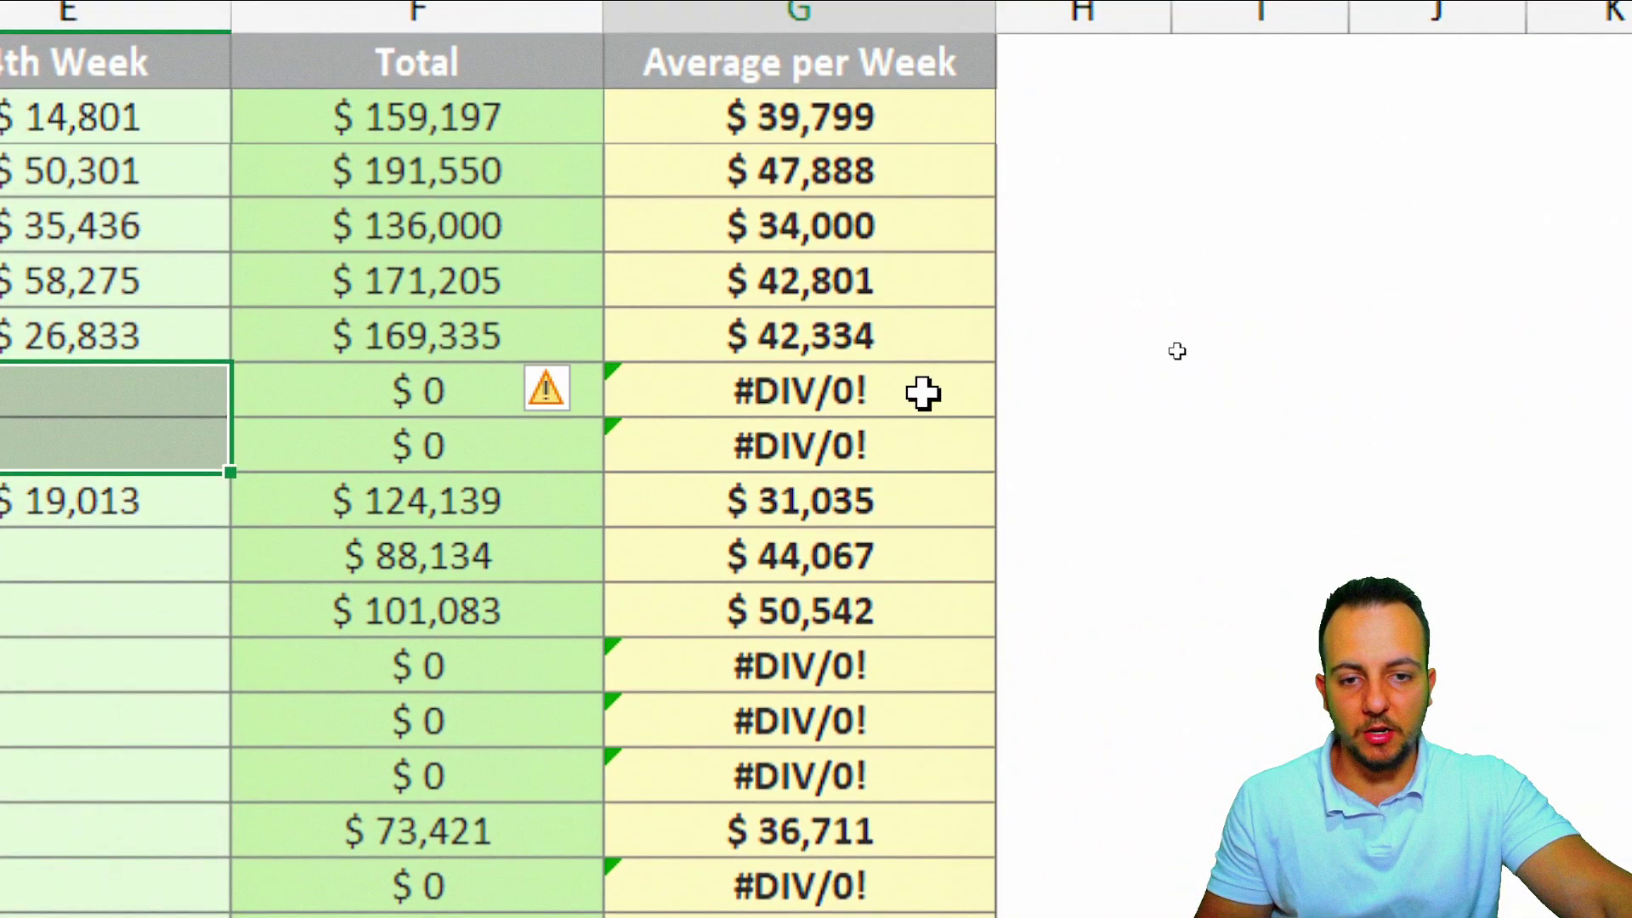
{"action": "left_click", "coordinate": [923, 393]}
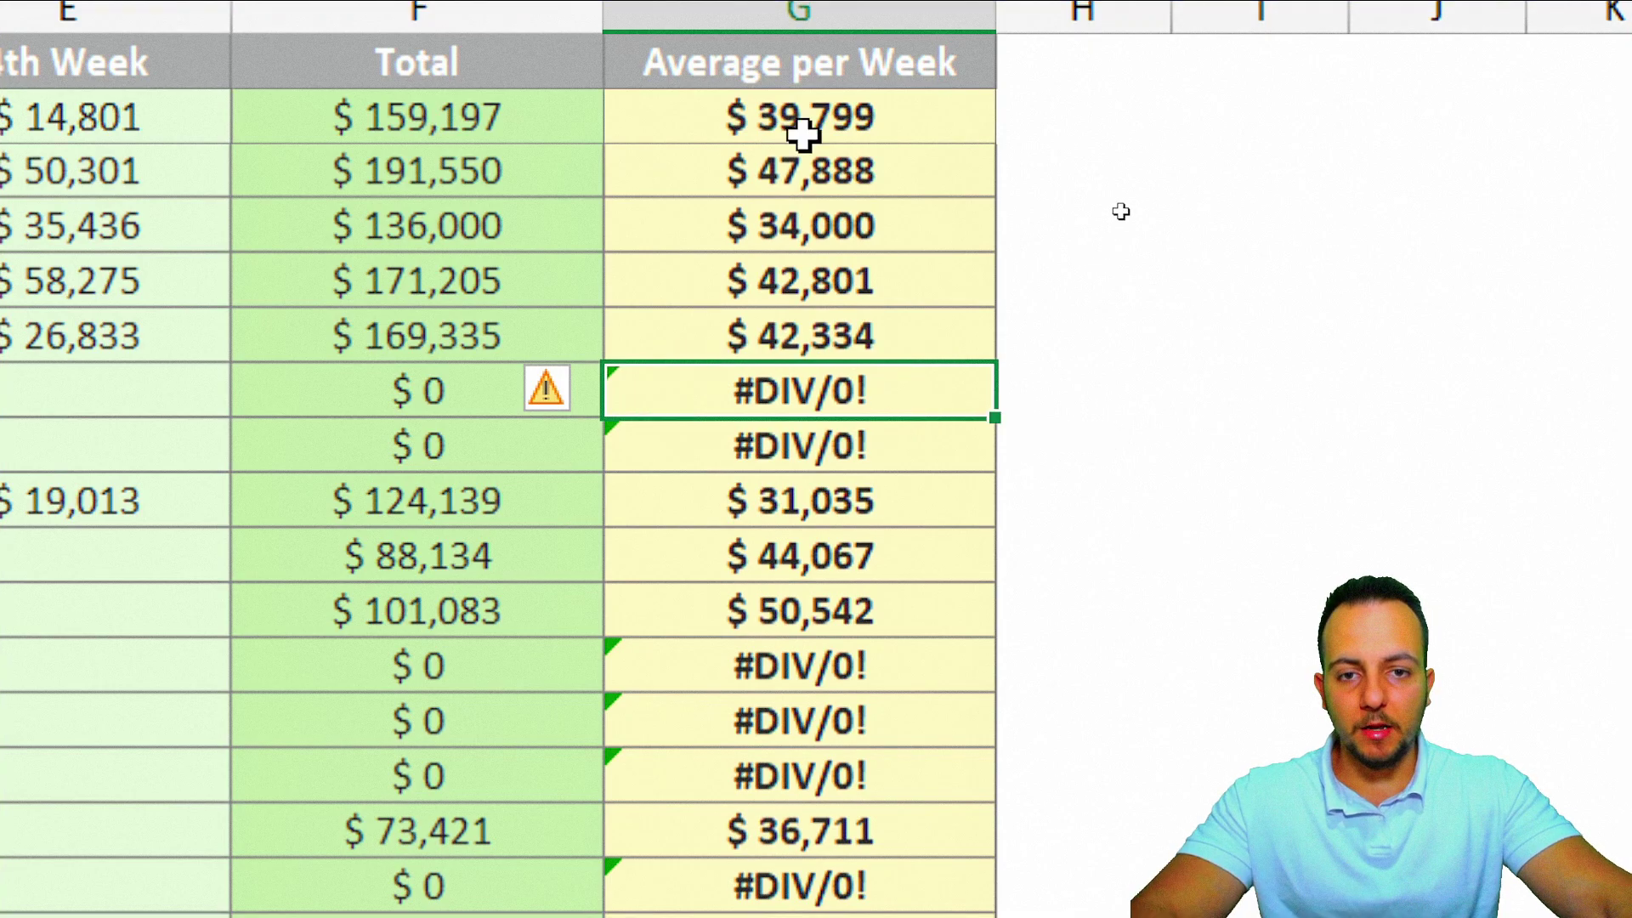
Step: Clear the existing average formulas from the Average per Week column, G2 through G21
{"action": "left_click_drag", "start_coordinate": [838, 175], "coordinate": [841, 729]}
{"action": "left_click_drag", "start_coordinate": [874, 803], "coordinate": [875, 820]}
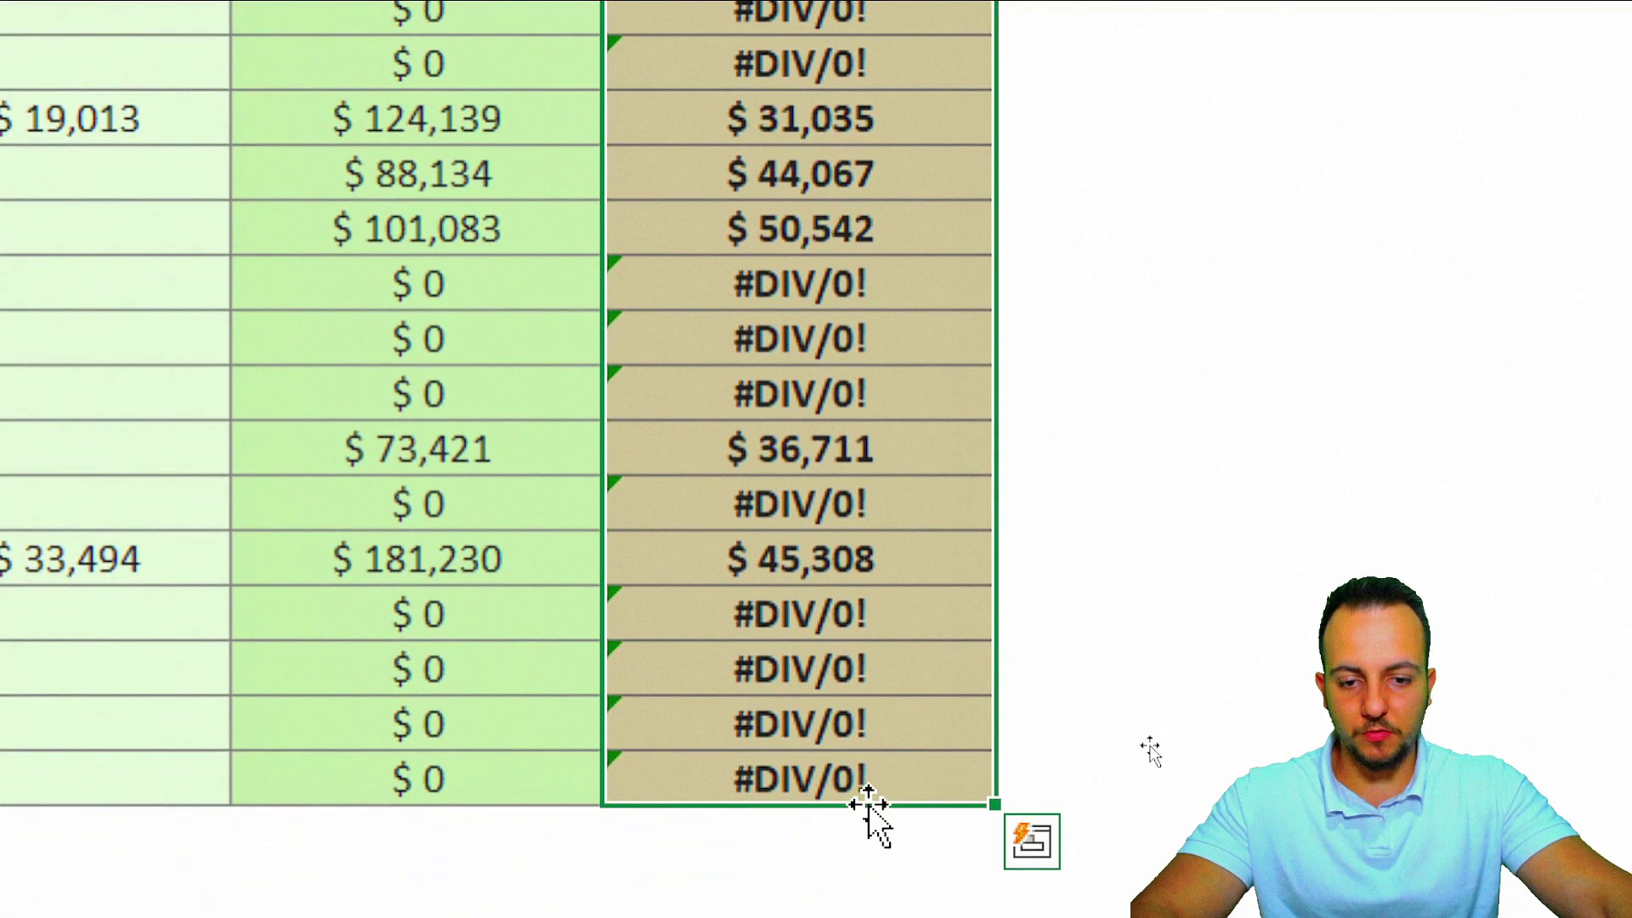
{"action": "key", "text": "Delete"}
{"action": "scroll", "coordinate": [833, 114], "scroll_direction": "up", "scroll_amount": 3}
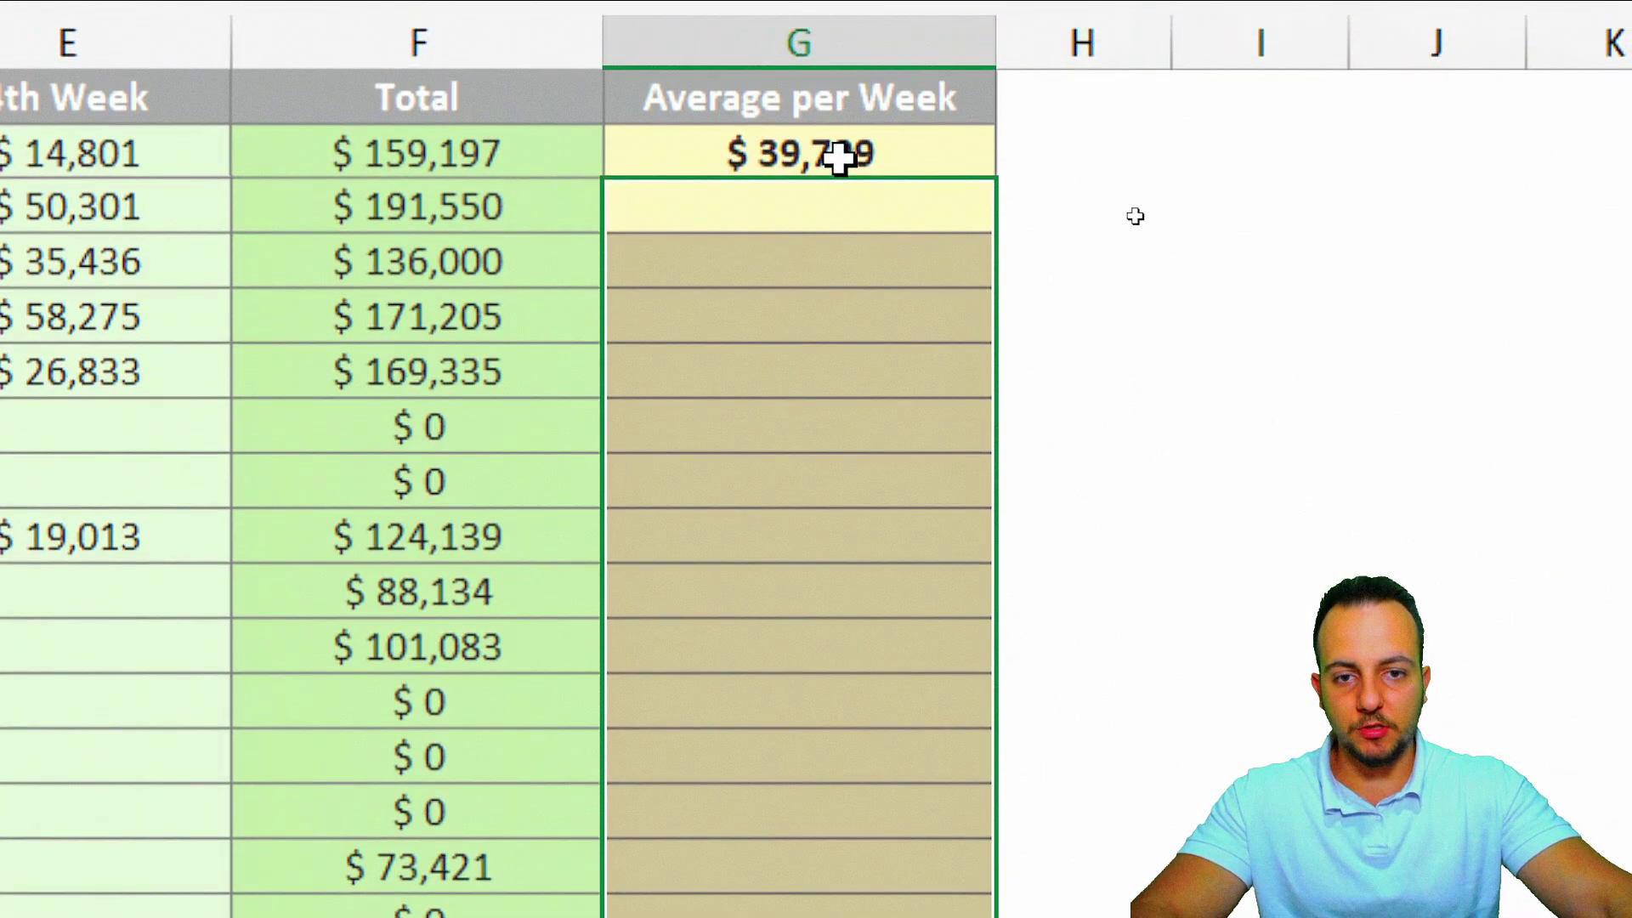
{"action": "left_click", "coordinate": [838, 117]}
{"action": "double_click", "coordinate": [886, 116]}
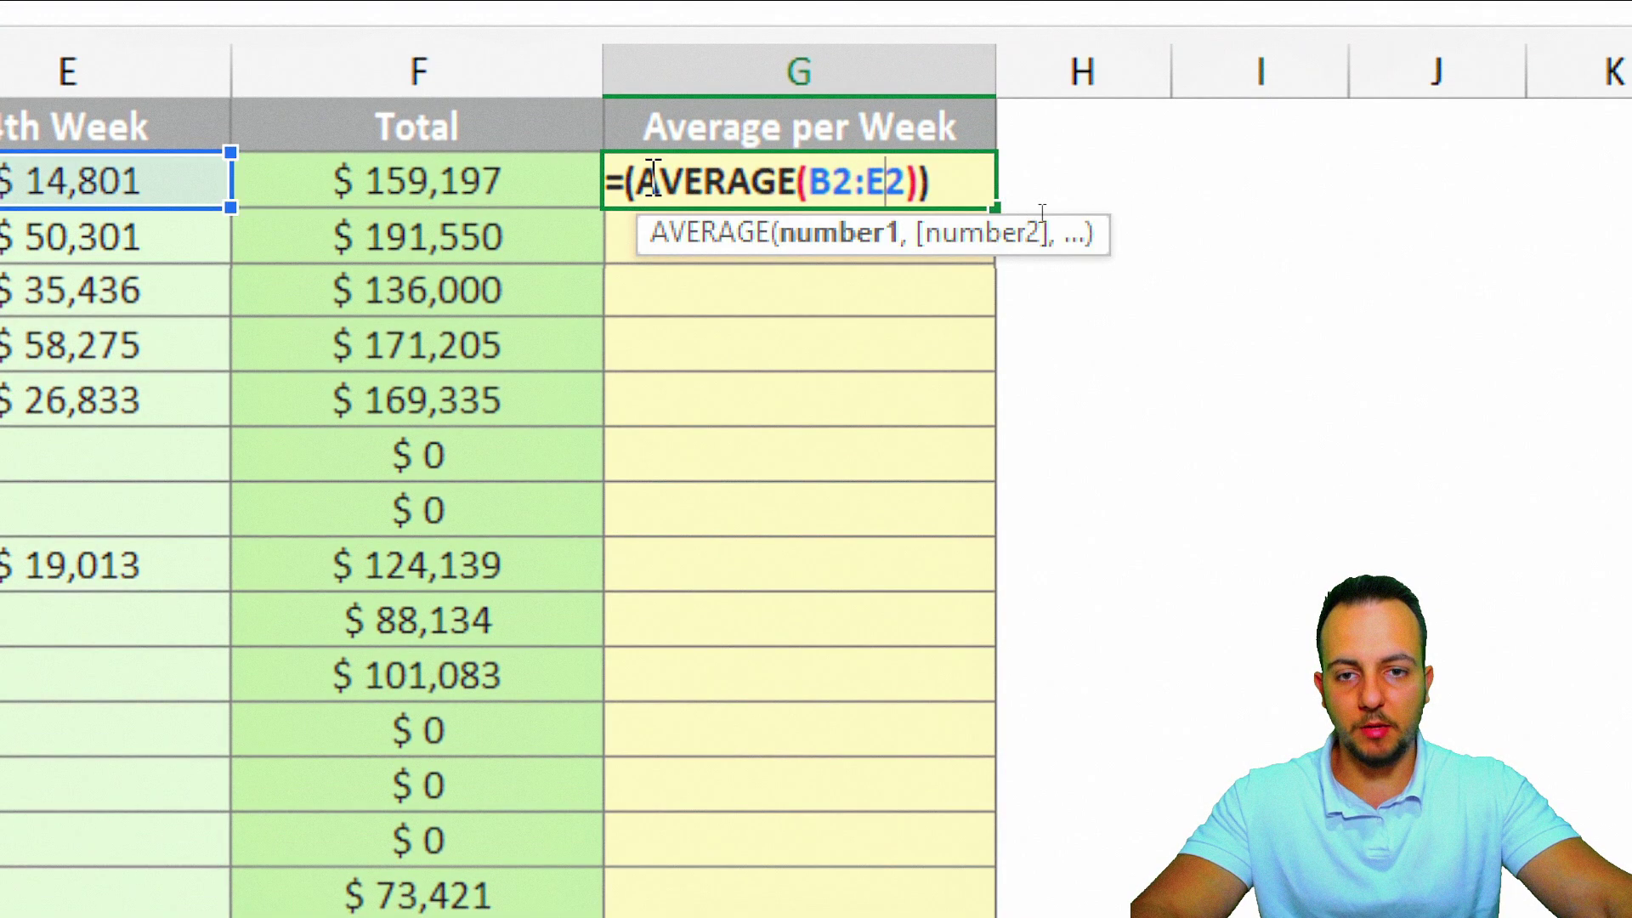
{"action": "key", "text": "ctrl+Return"}
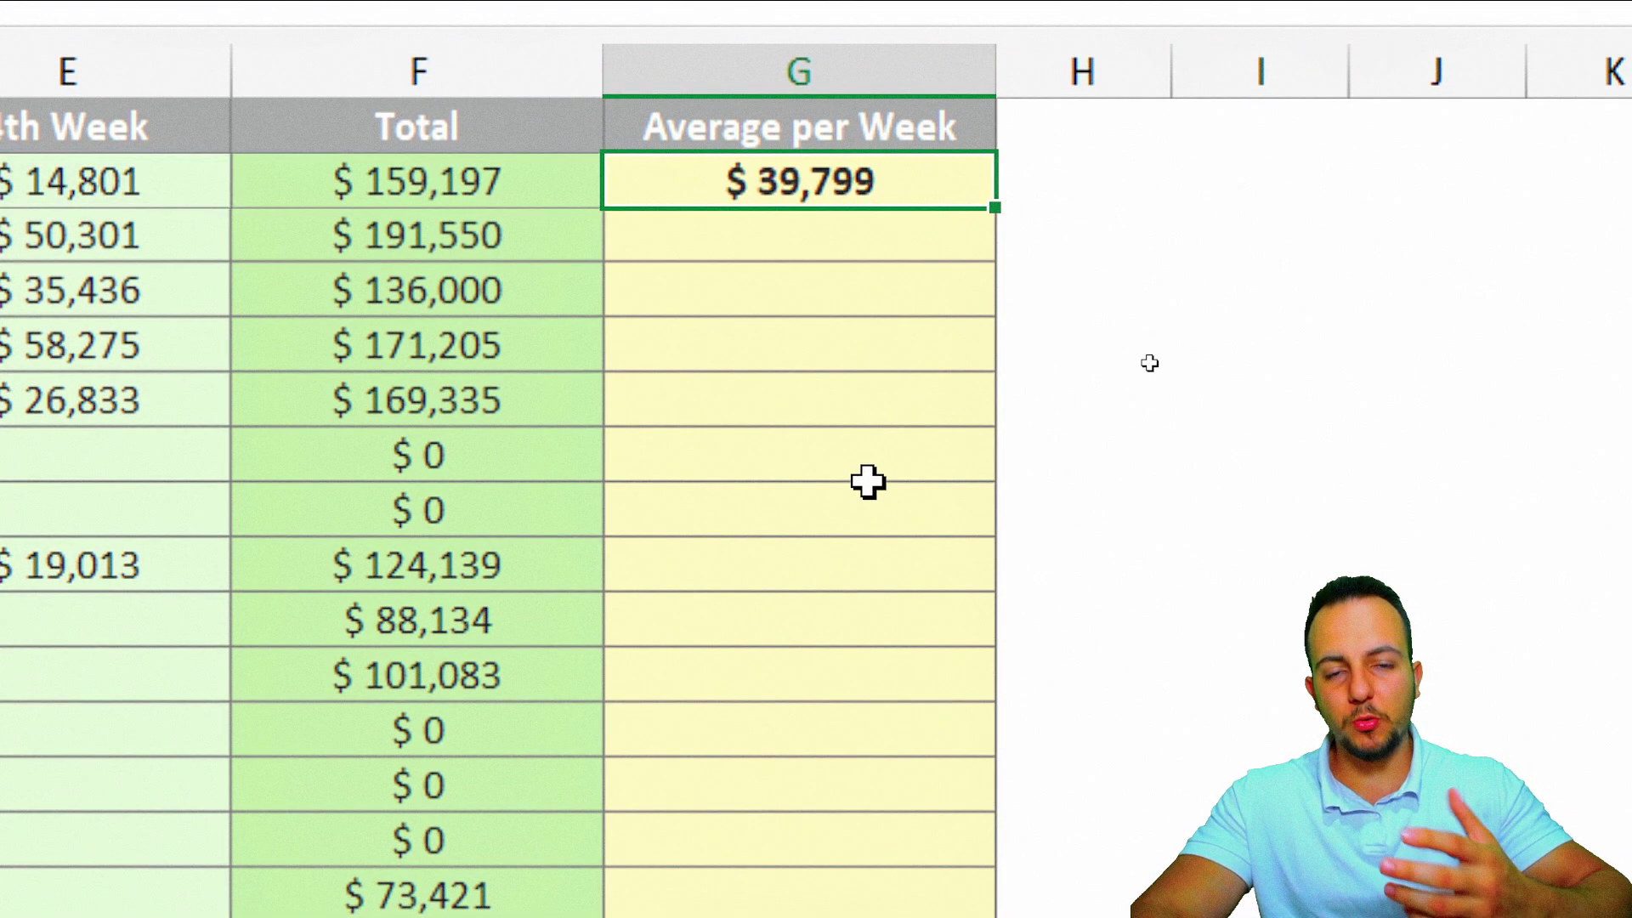
{"action": "key", "text": "Delete"}
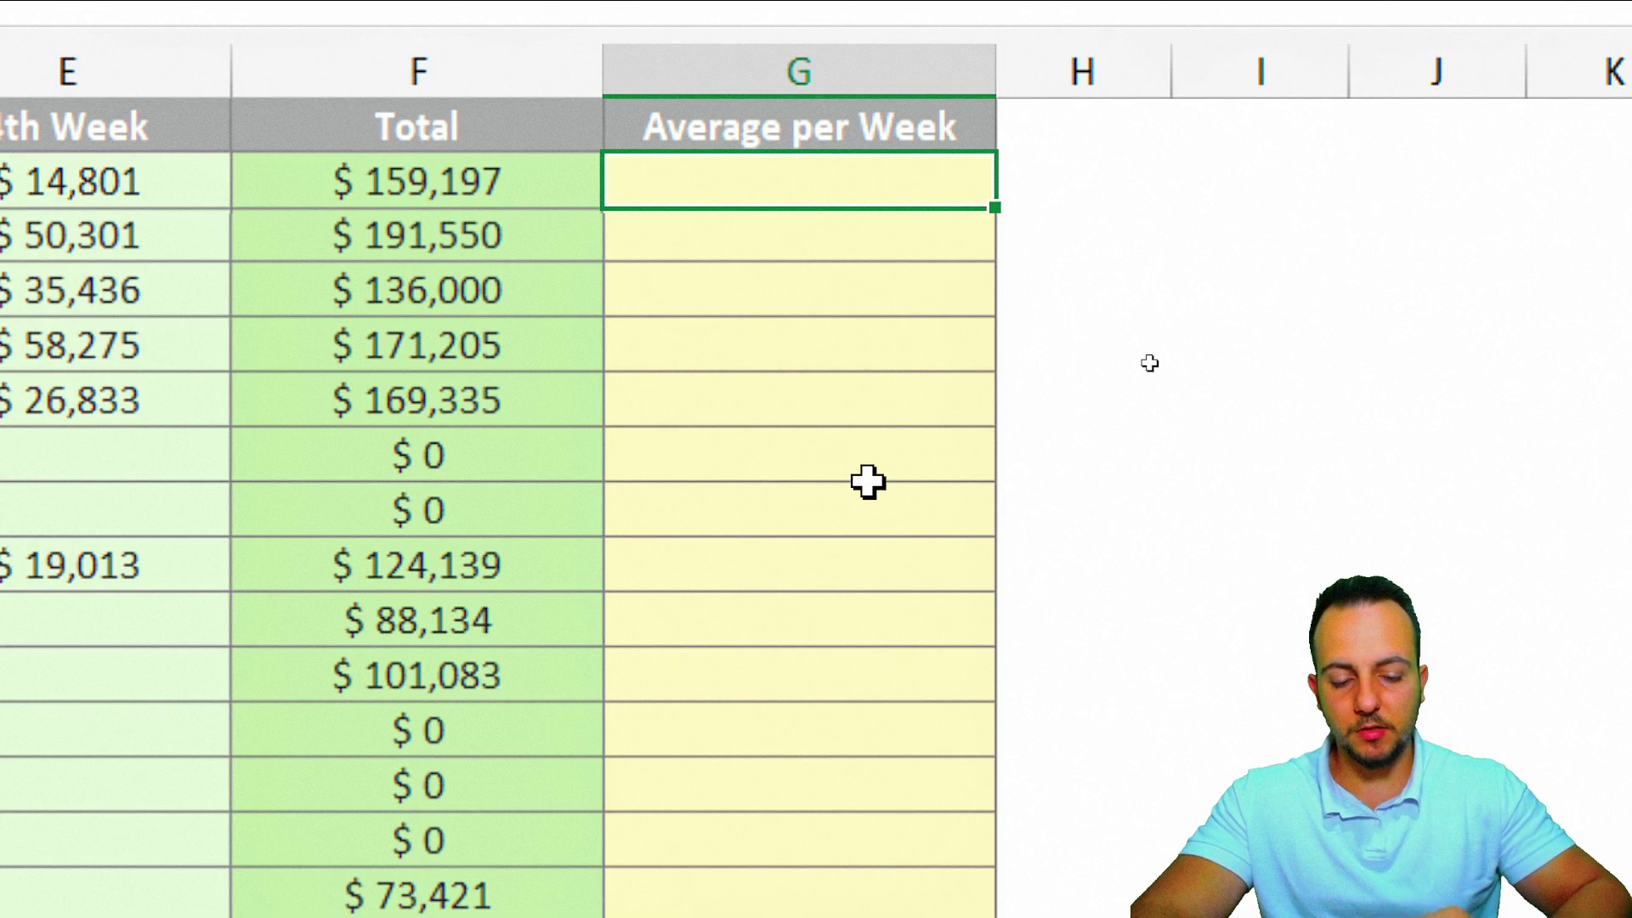
Step: Start an IFERROR formula in G2 under Average per Week
{"action": "type", "text": "=ife"}
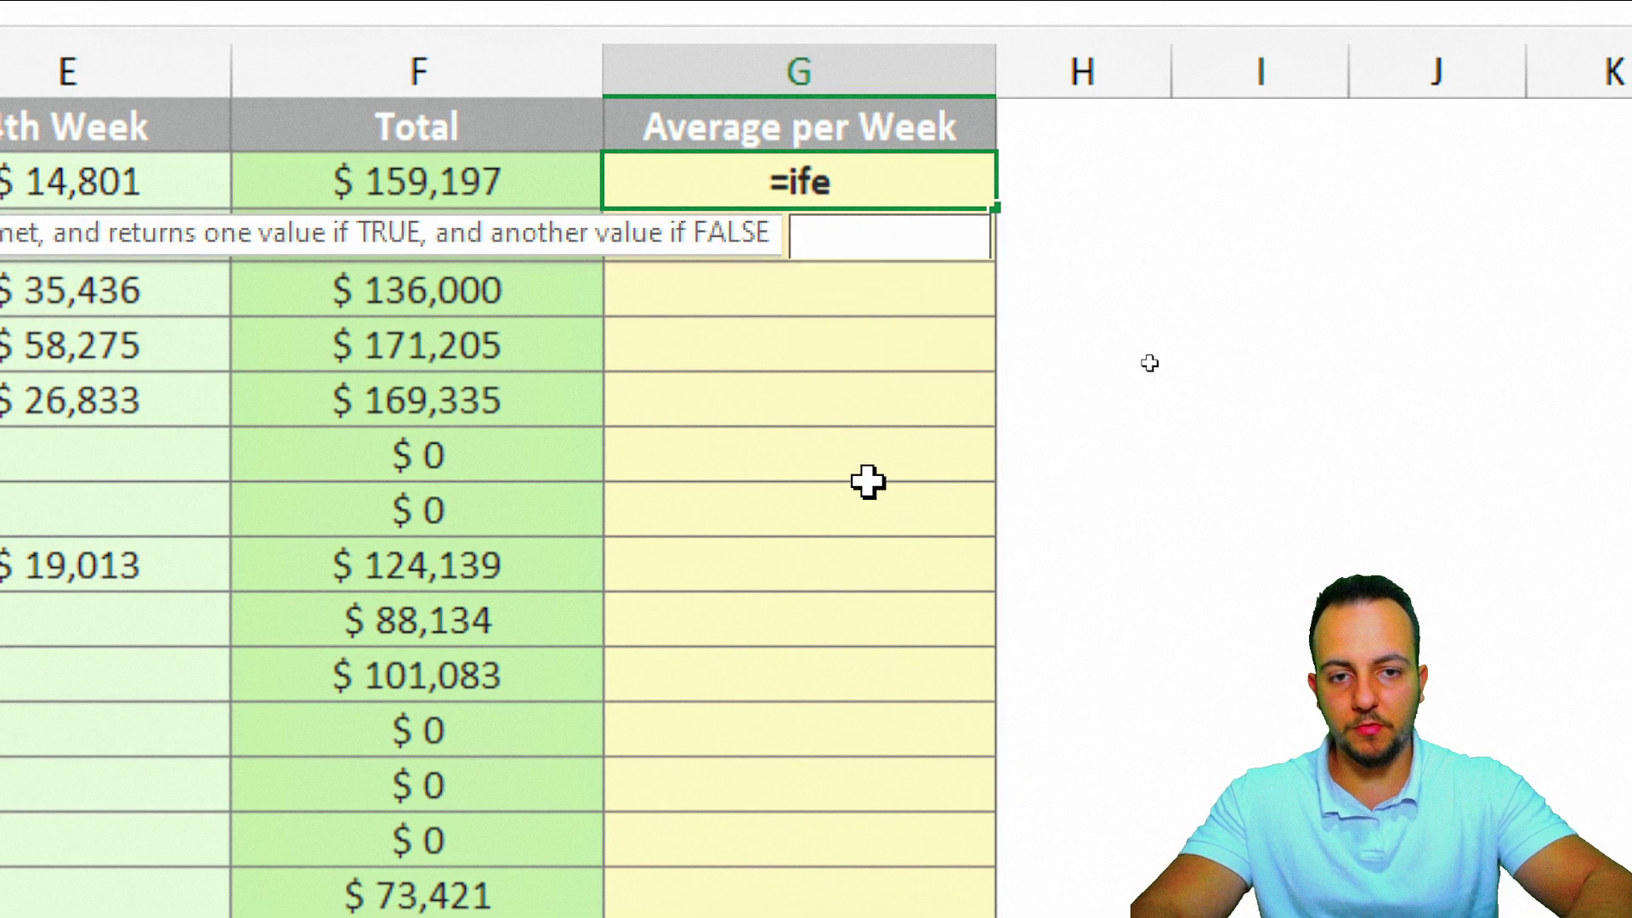
{"action": "type", "text": "er"}
{"action": "key", "text": "BackSpace"}
{"action": "key", "text": "BackSpace"}
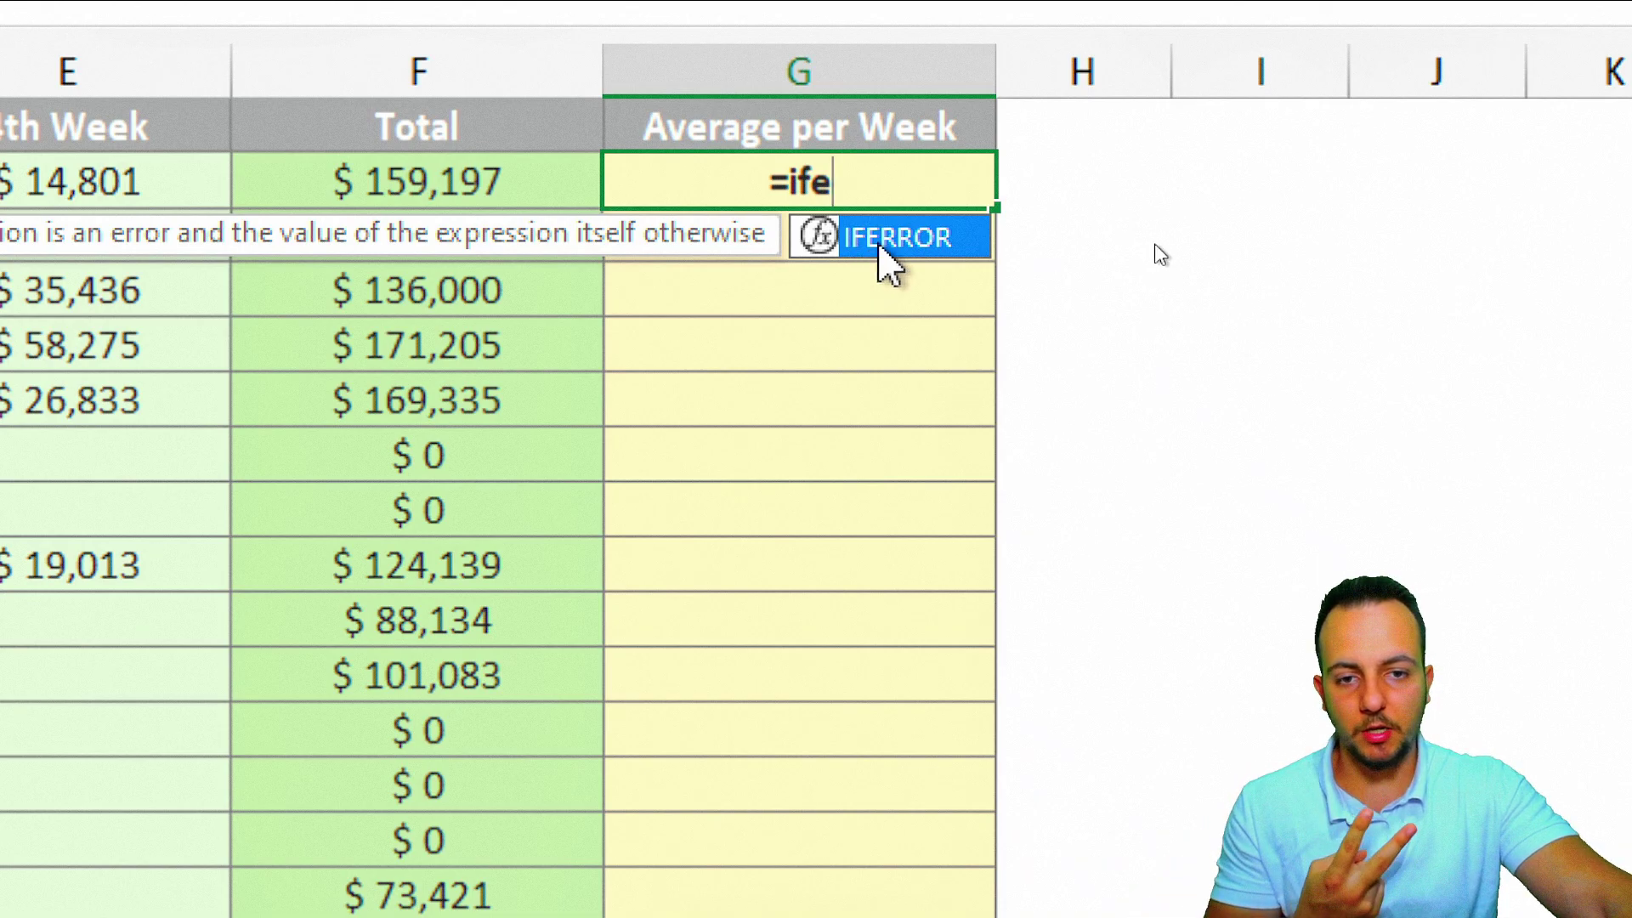
{"action": "double_click", "coordinate": [881, 248]}
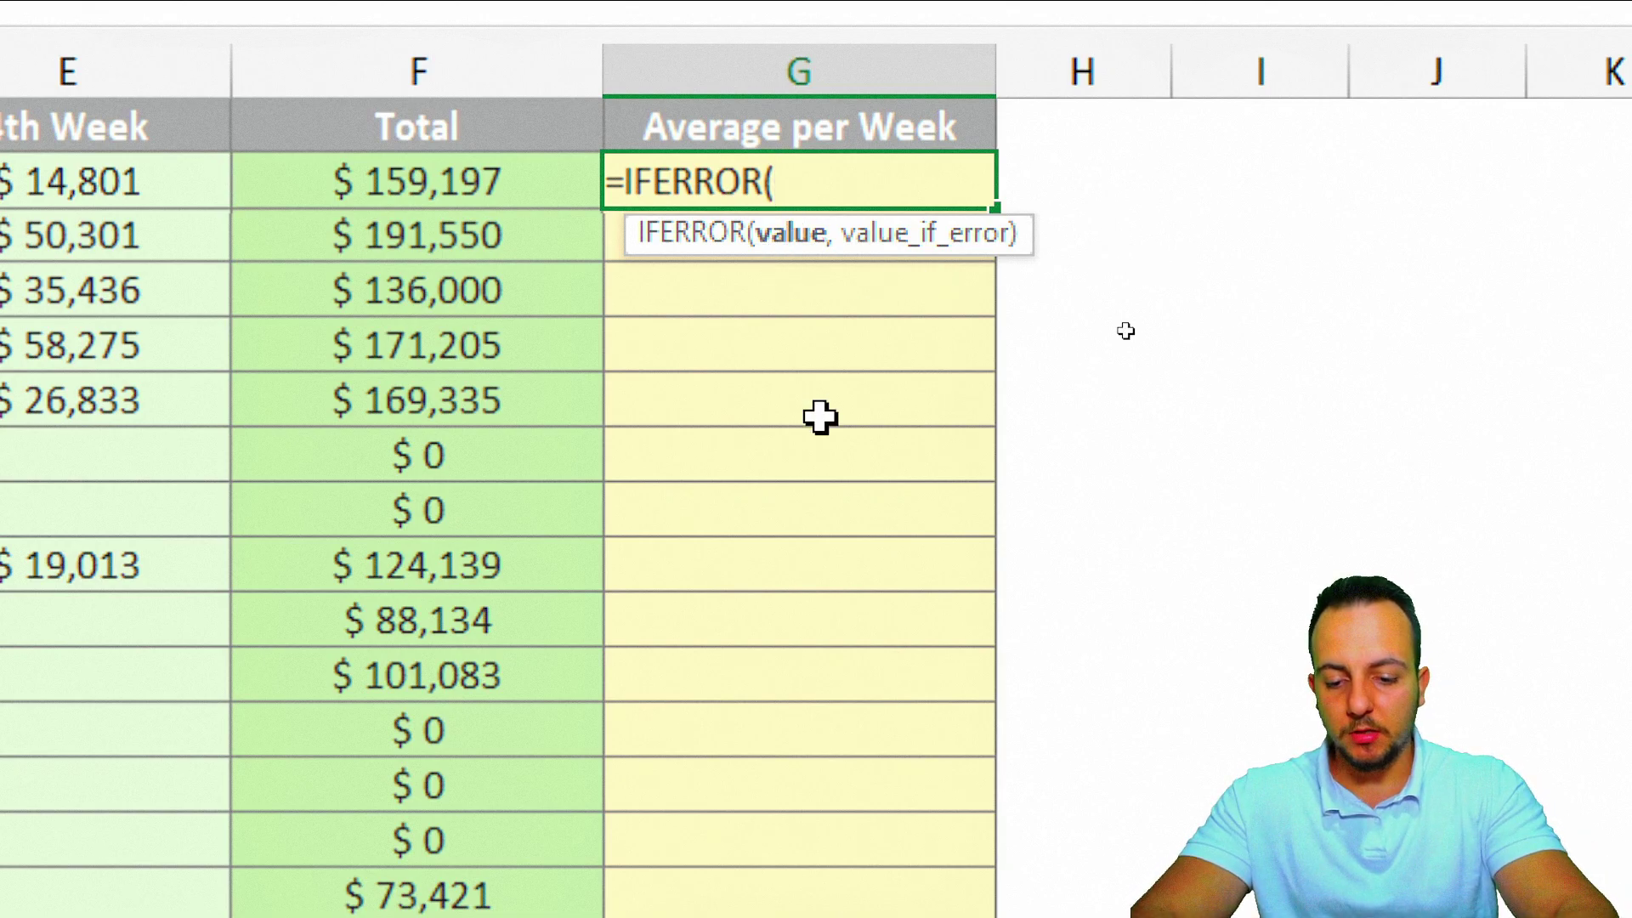
Step: Enter AVERAGE(B2:E2) as the value argument of the IFERROR formula in G2
{"action": "type", "text": "ave"}
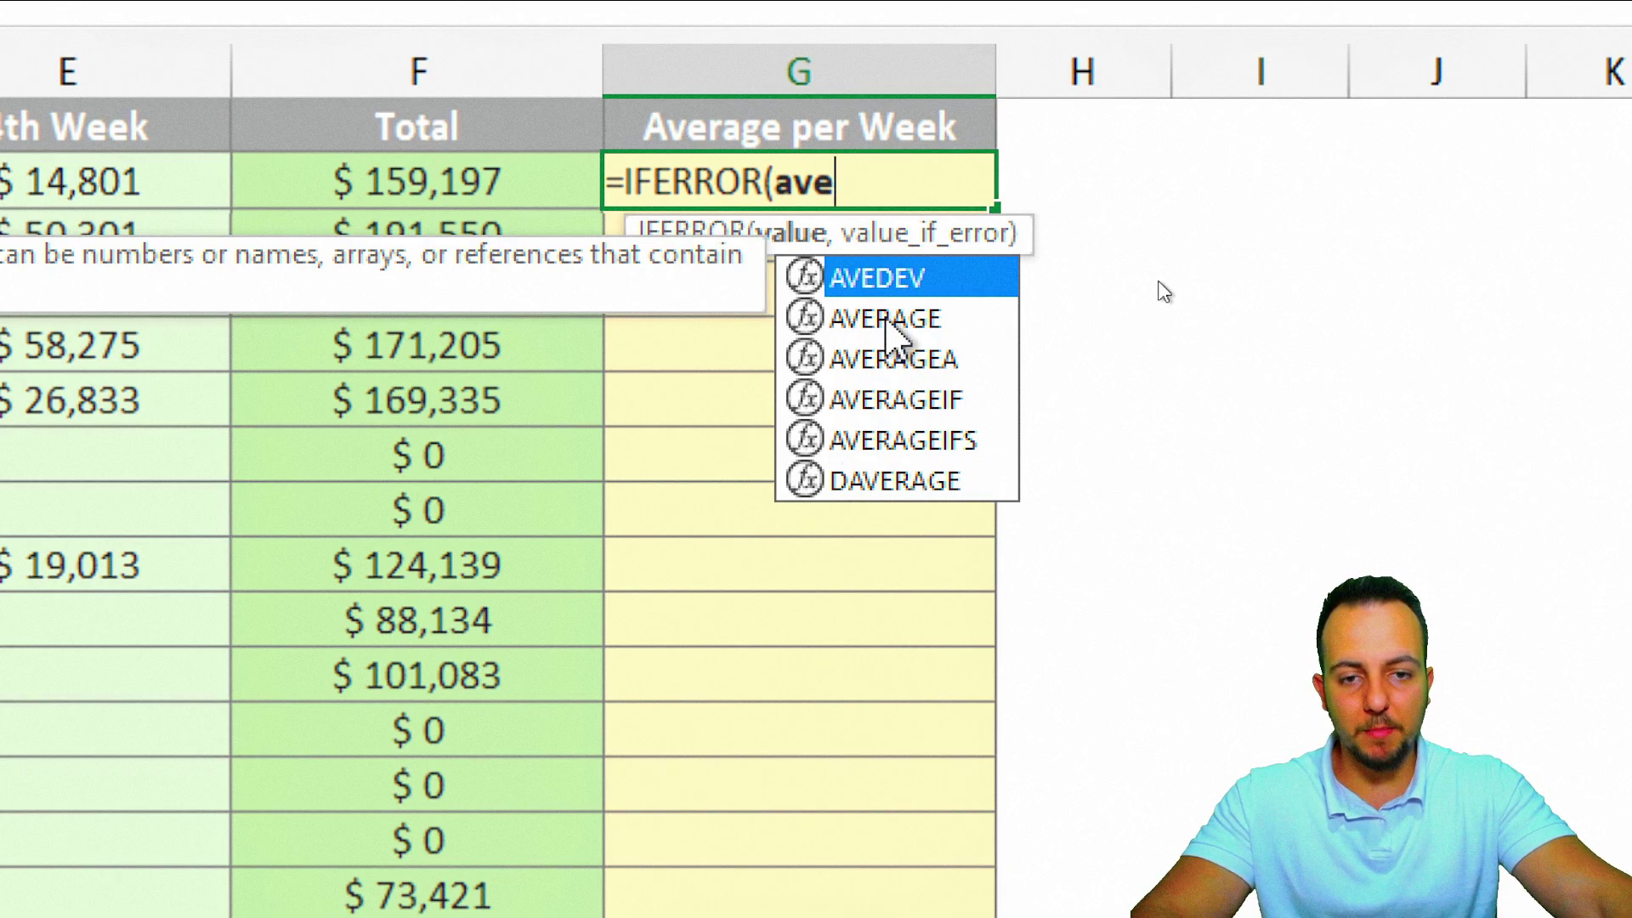
{"action": "left_click", "coordinate": [888, 330]}
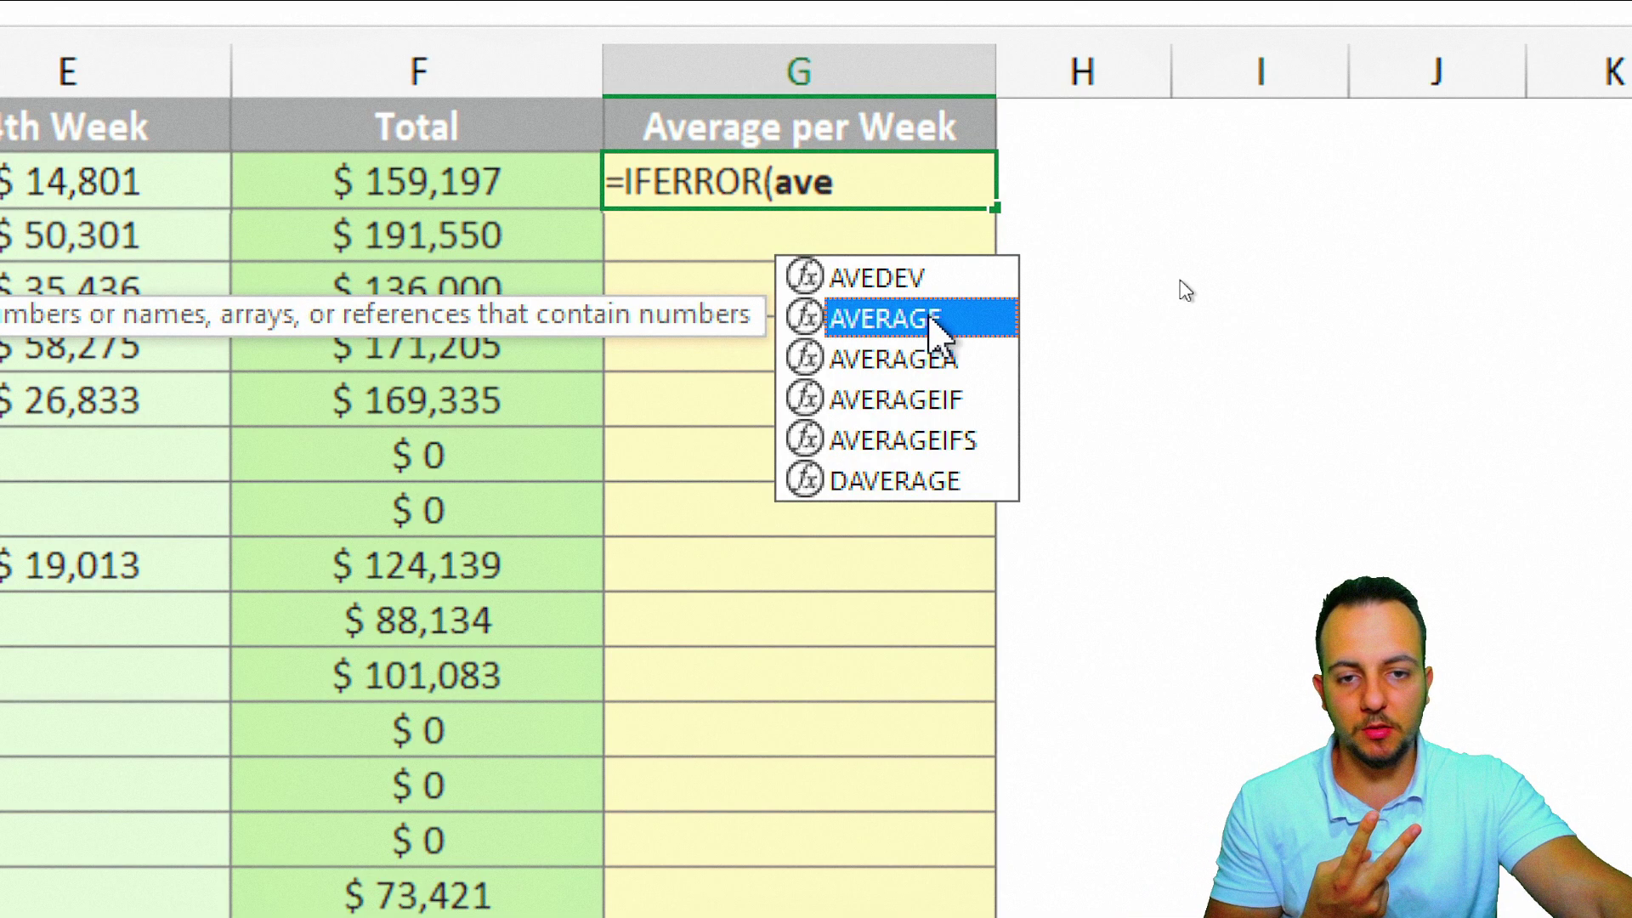
{"action": "double_click", "coordinate": [935, 322]}
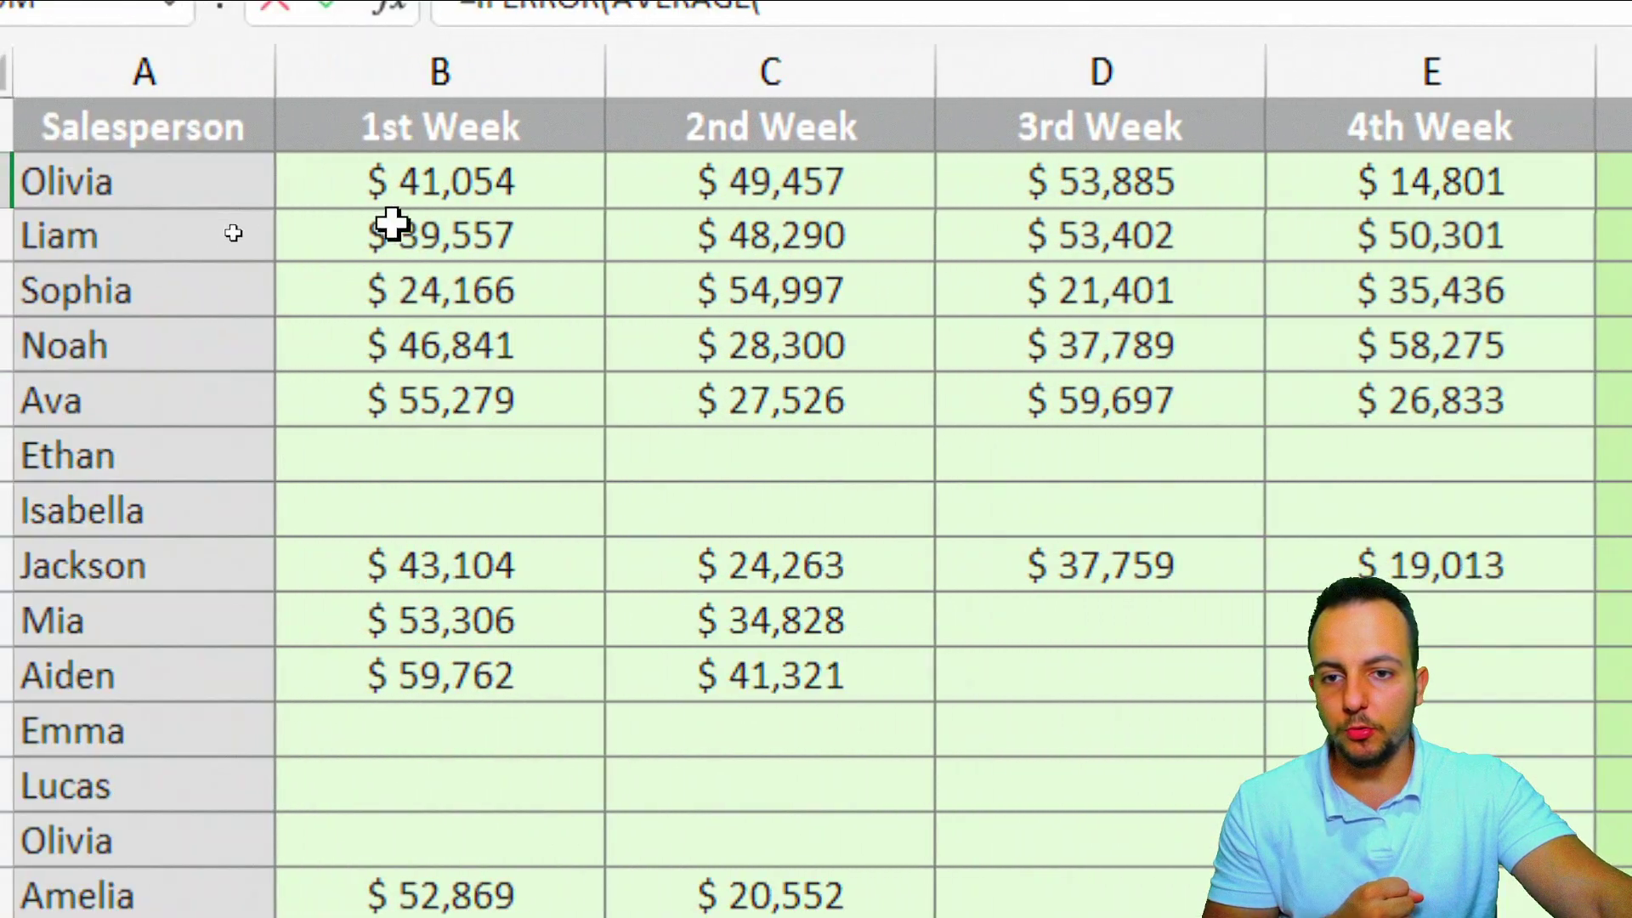
{"action": "left_click_drag", "start_coordinate": [456, 183], "coordinate": [1323, 182]}
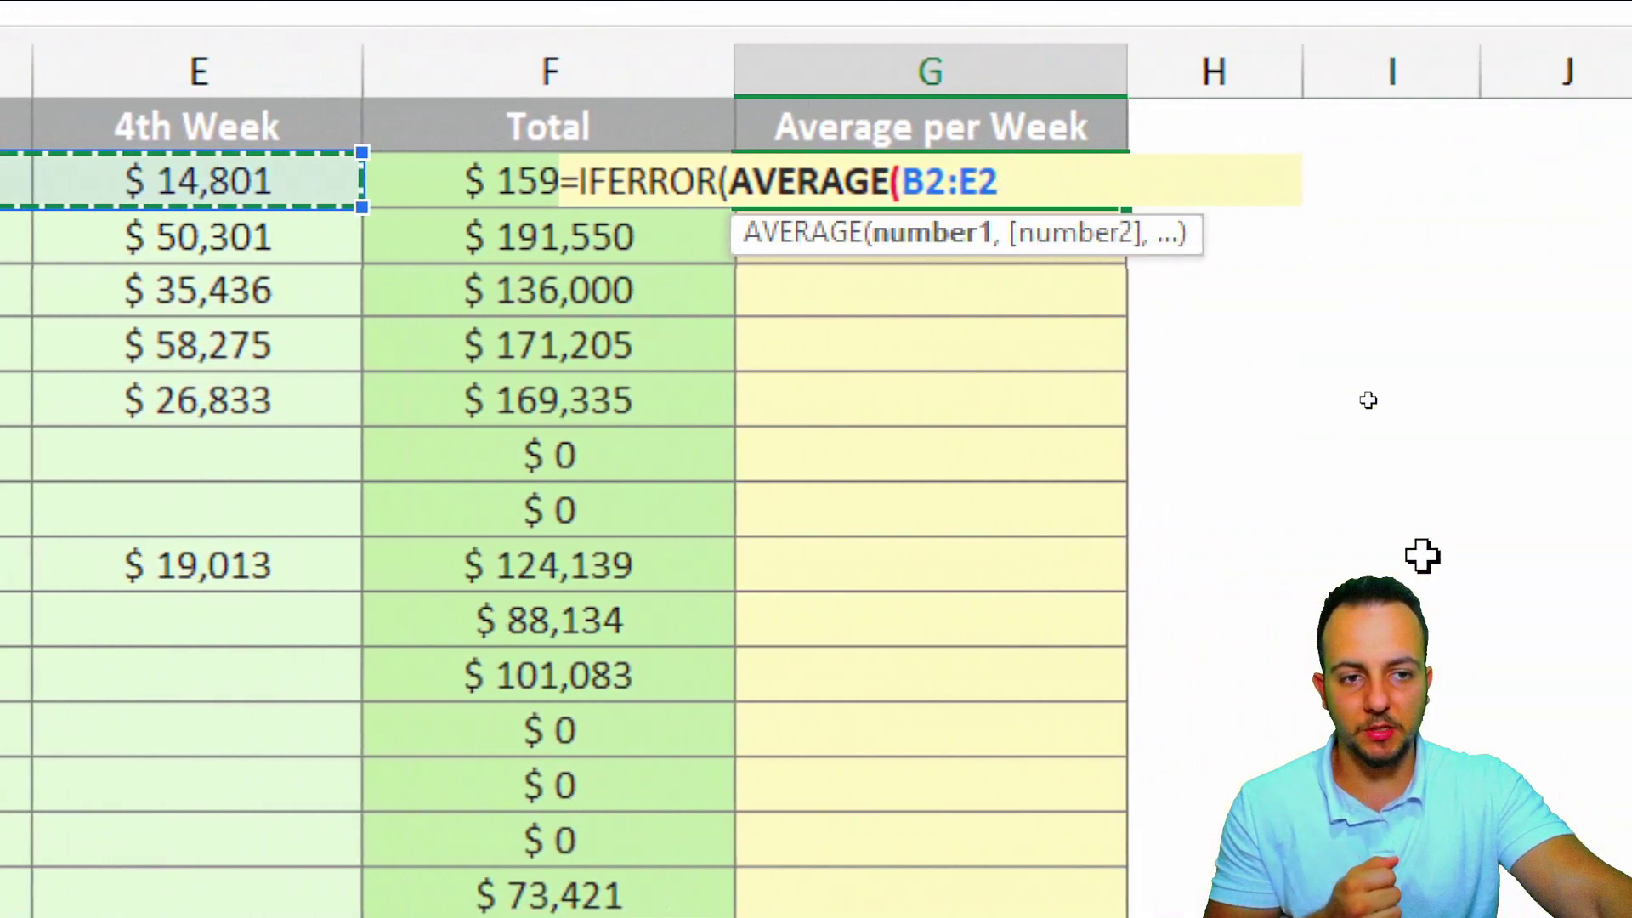
{"action": "type", "text": ")"}
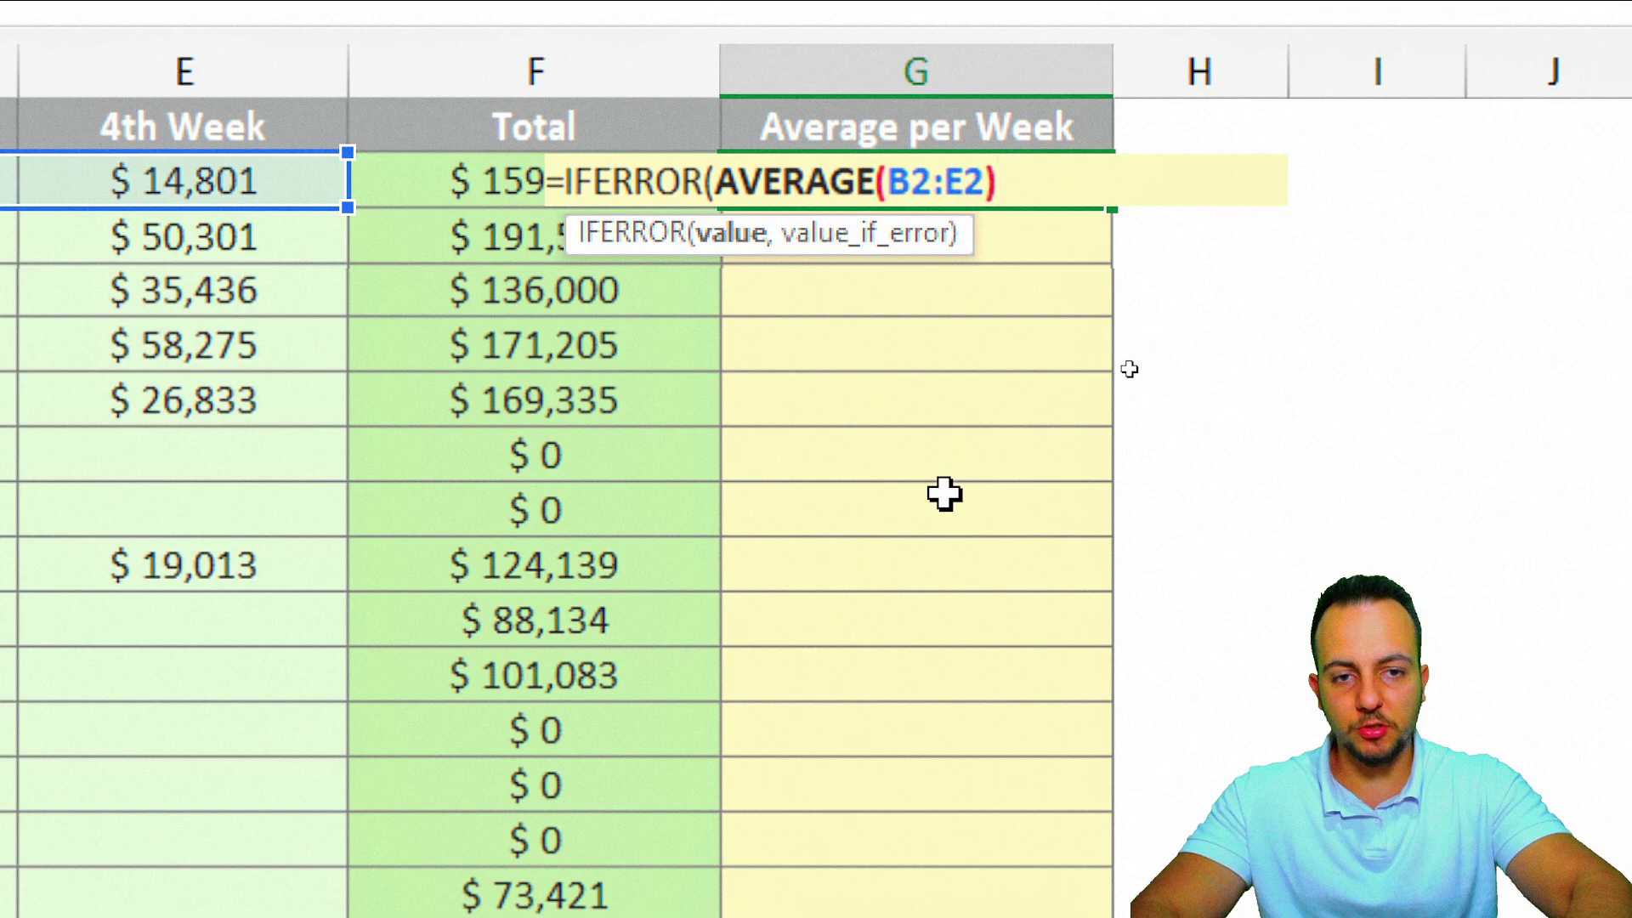
Step: Add "Lacking information" as the value if error and complete the formula as =IFERROR(AVERAGE(B2:E2),"Lacking information")
{"action": "type", "text": ","}
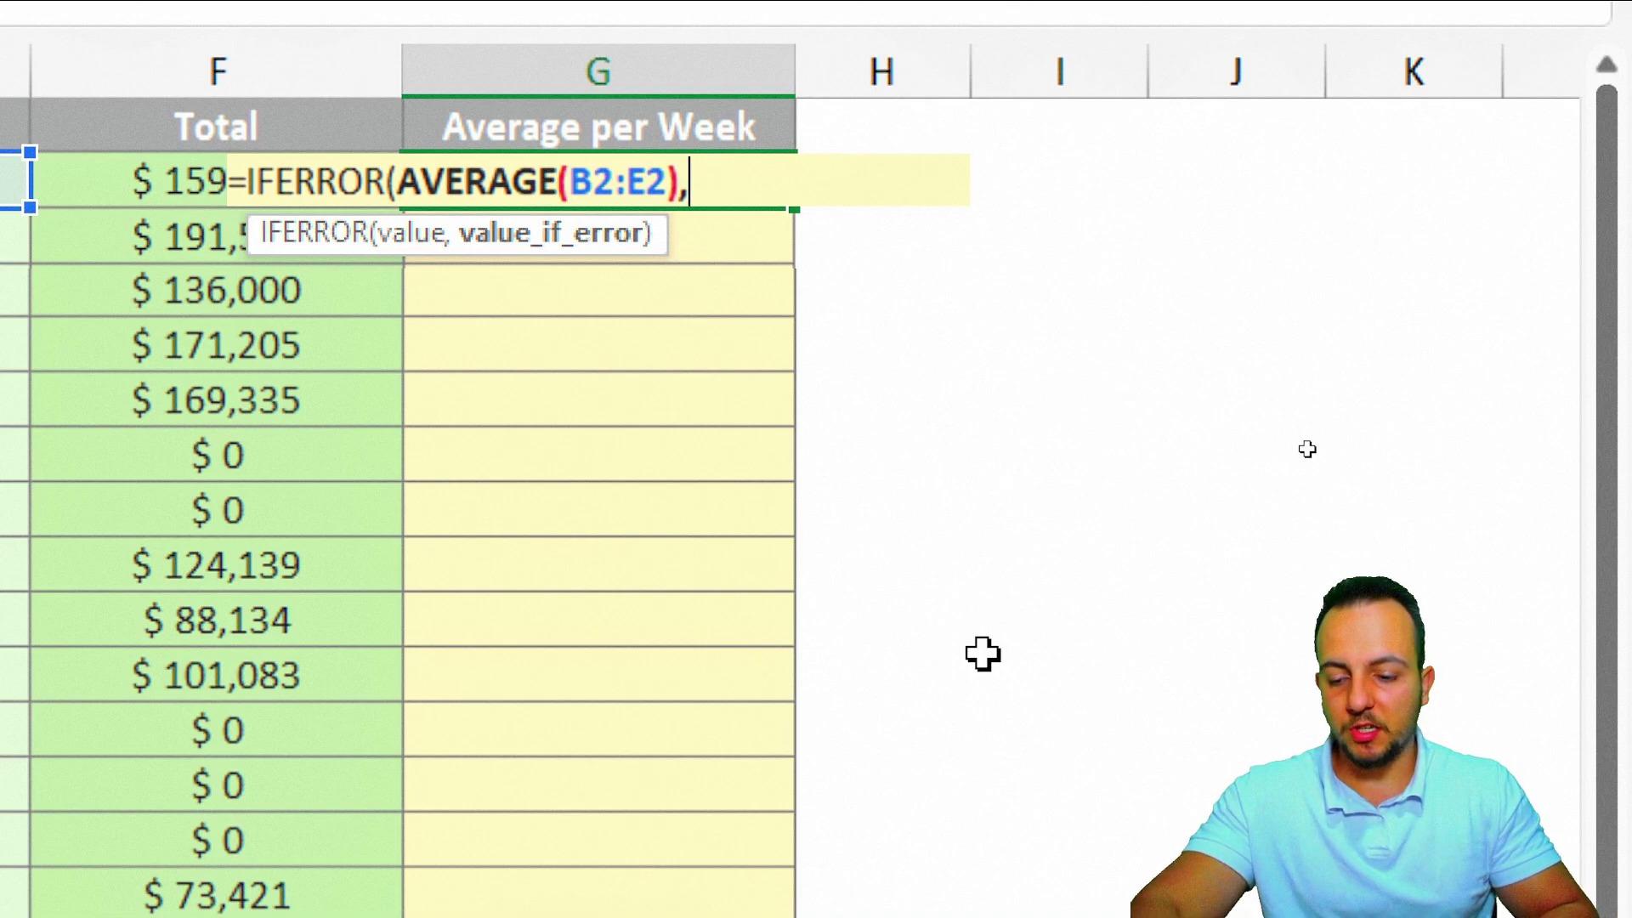
{"action": "type", "text": "\"Lacking"}
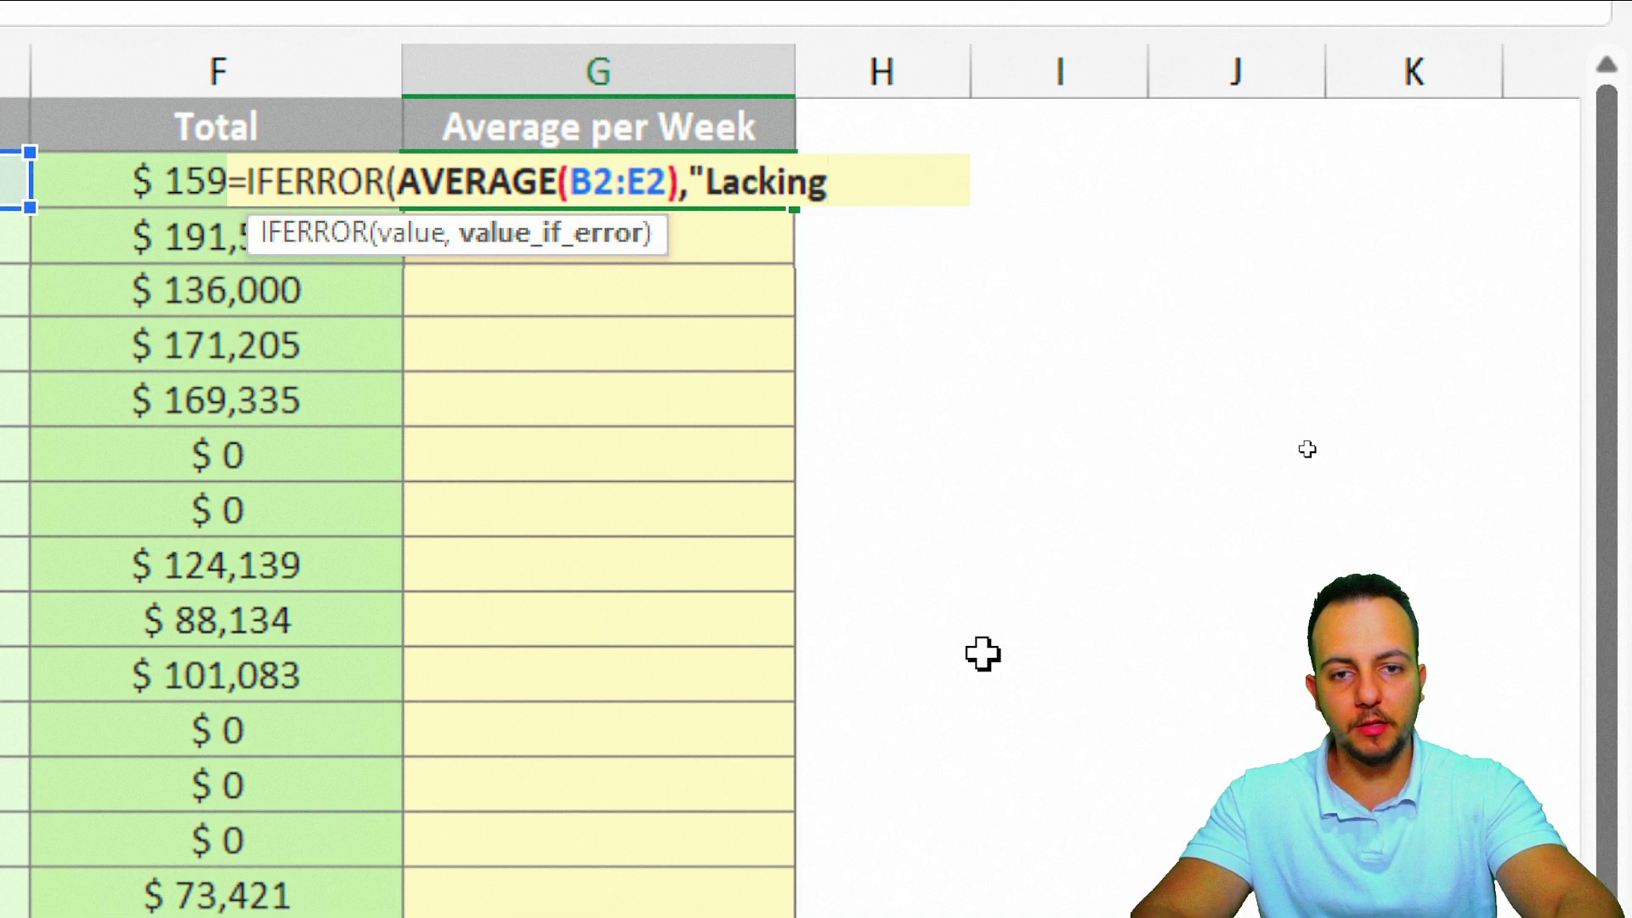
{"action": "type", "text": " informatio"}
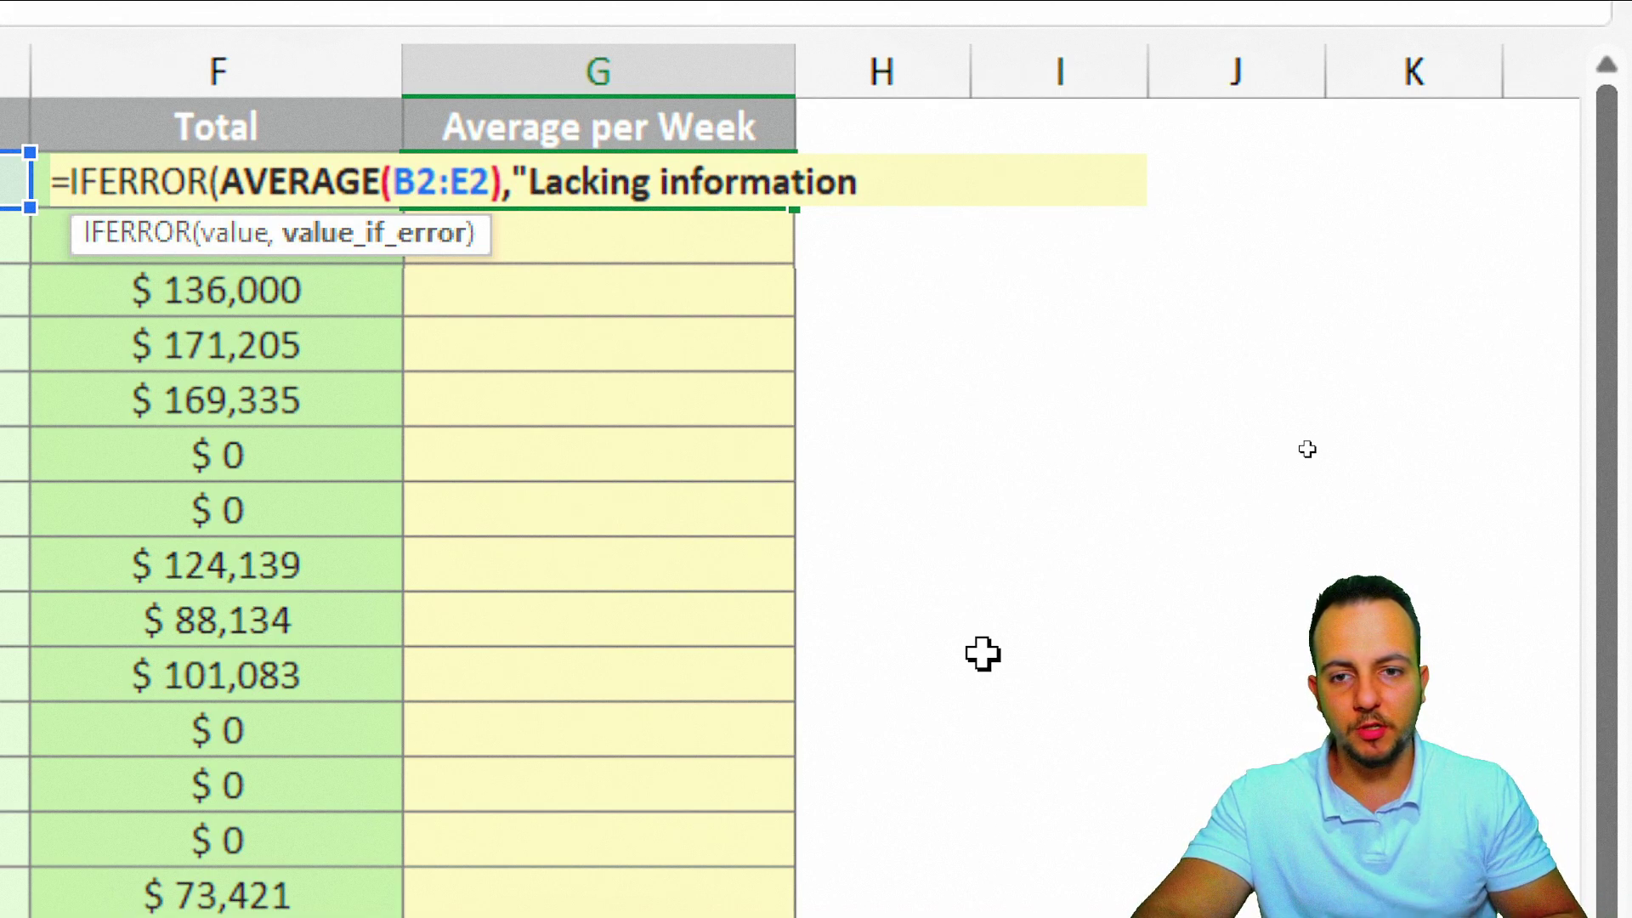
{"action": "type", "text": "n"}
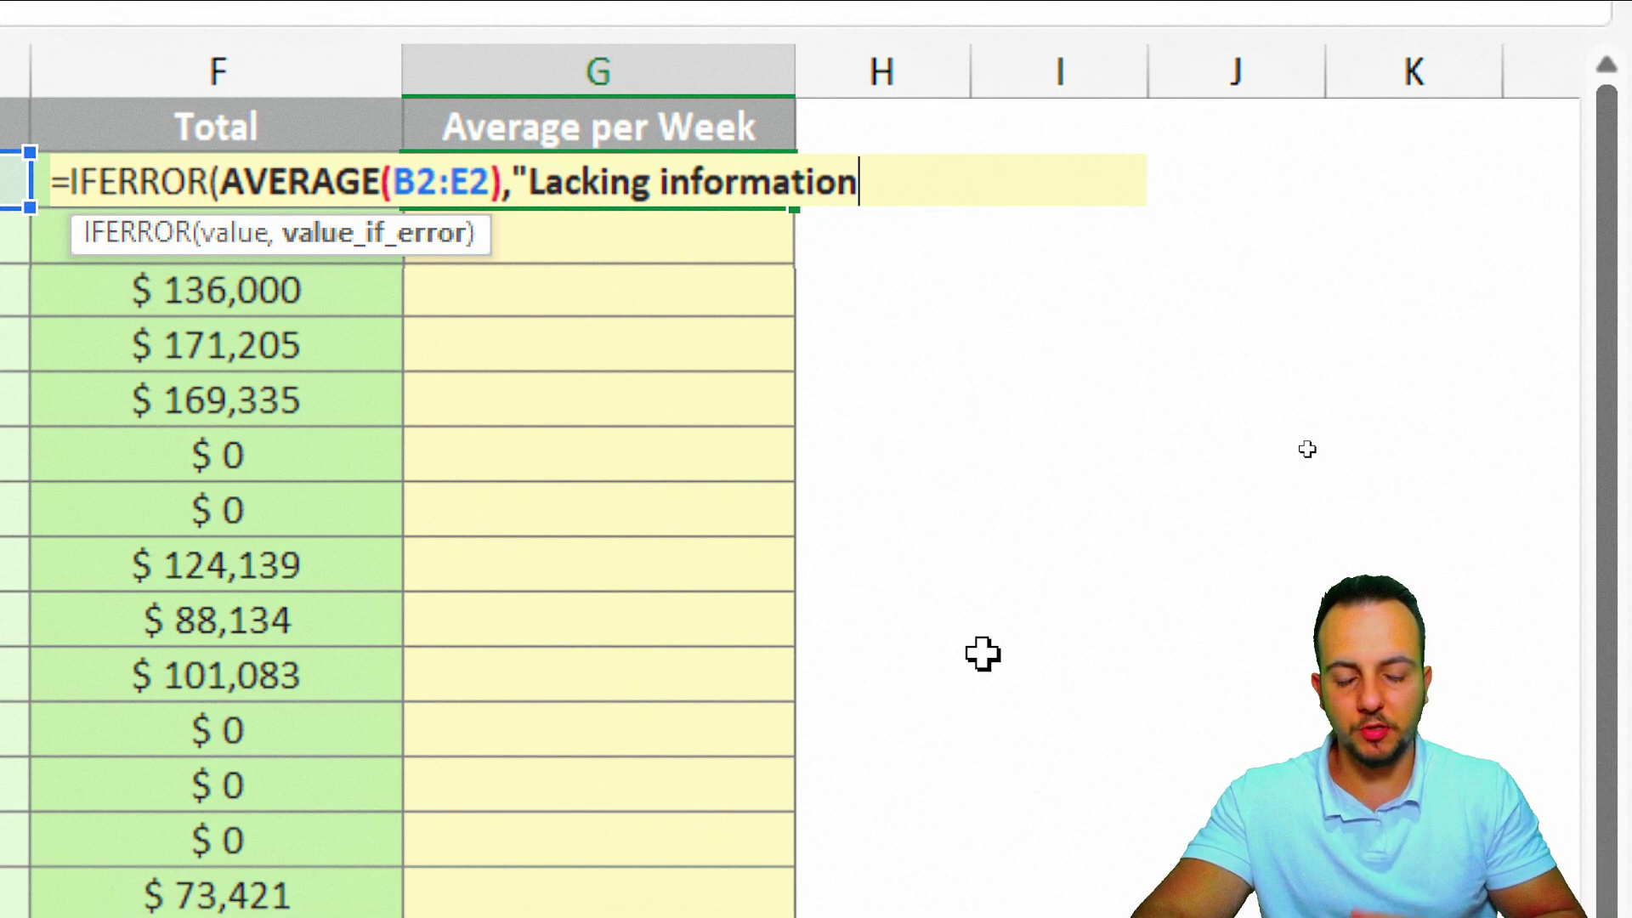
{"action": "type", "text": "\")"}
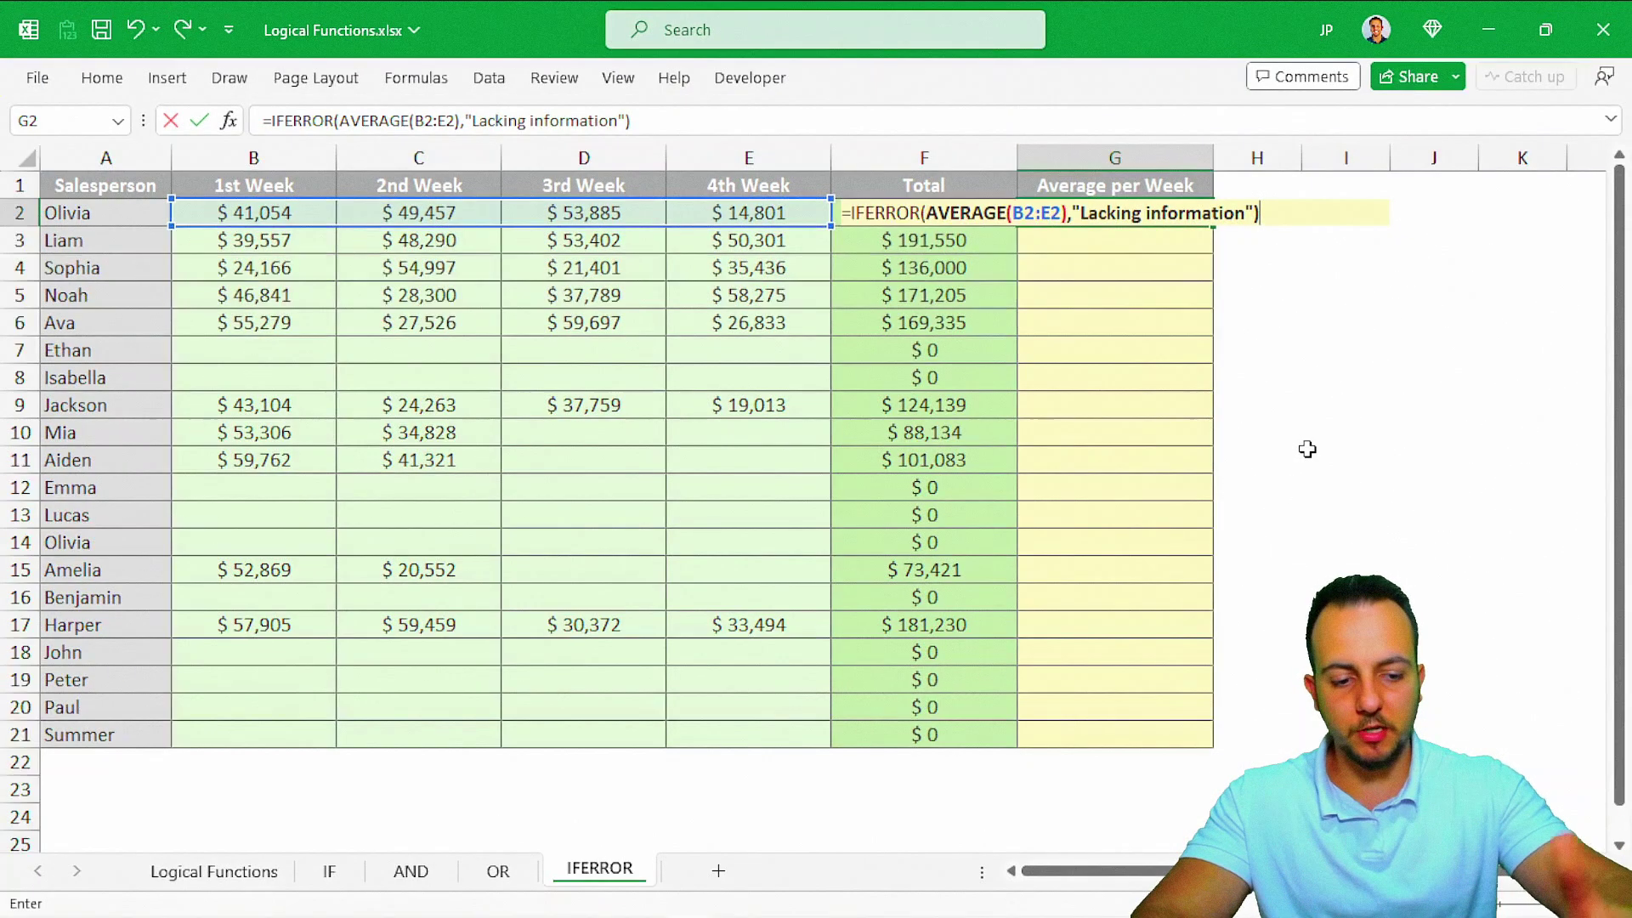
{"action": "key", "text": "Return"}
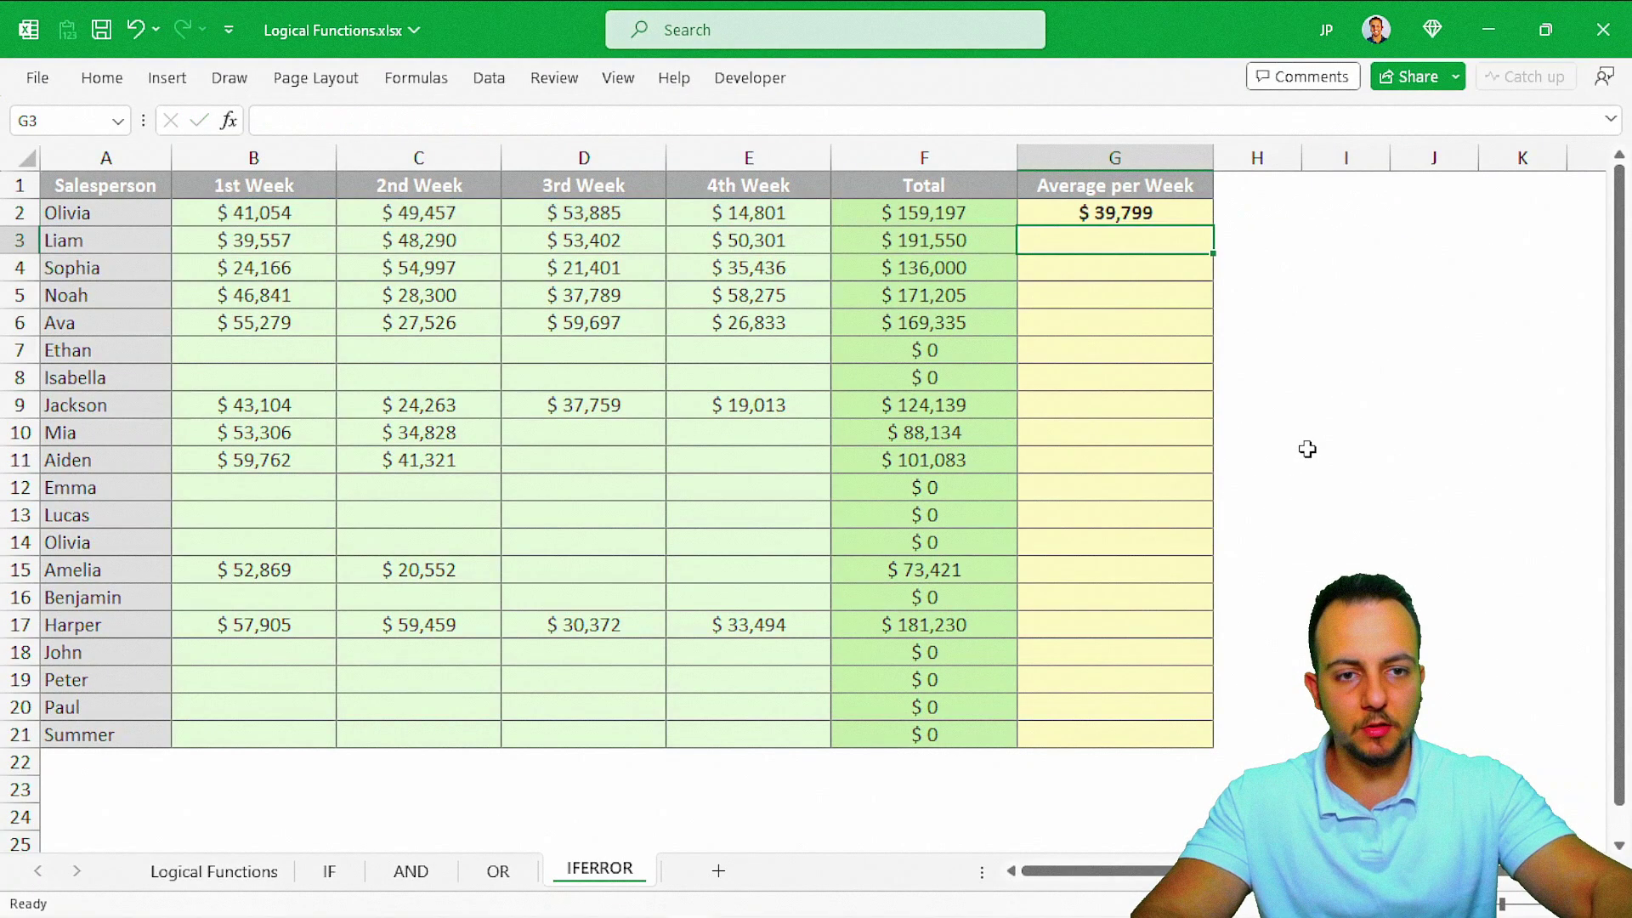
Step: Copy the IFERROR formula from G2 down the Average per Week column through row 21
{"action": "left_click", "coordinate": [1186, 217]}
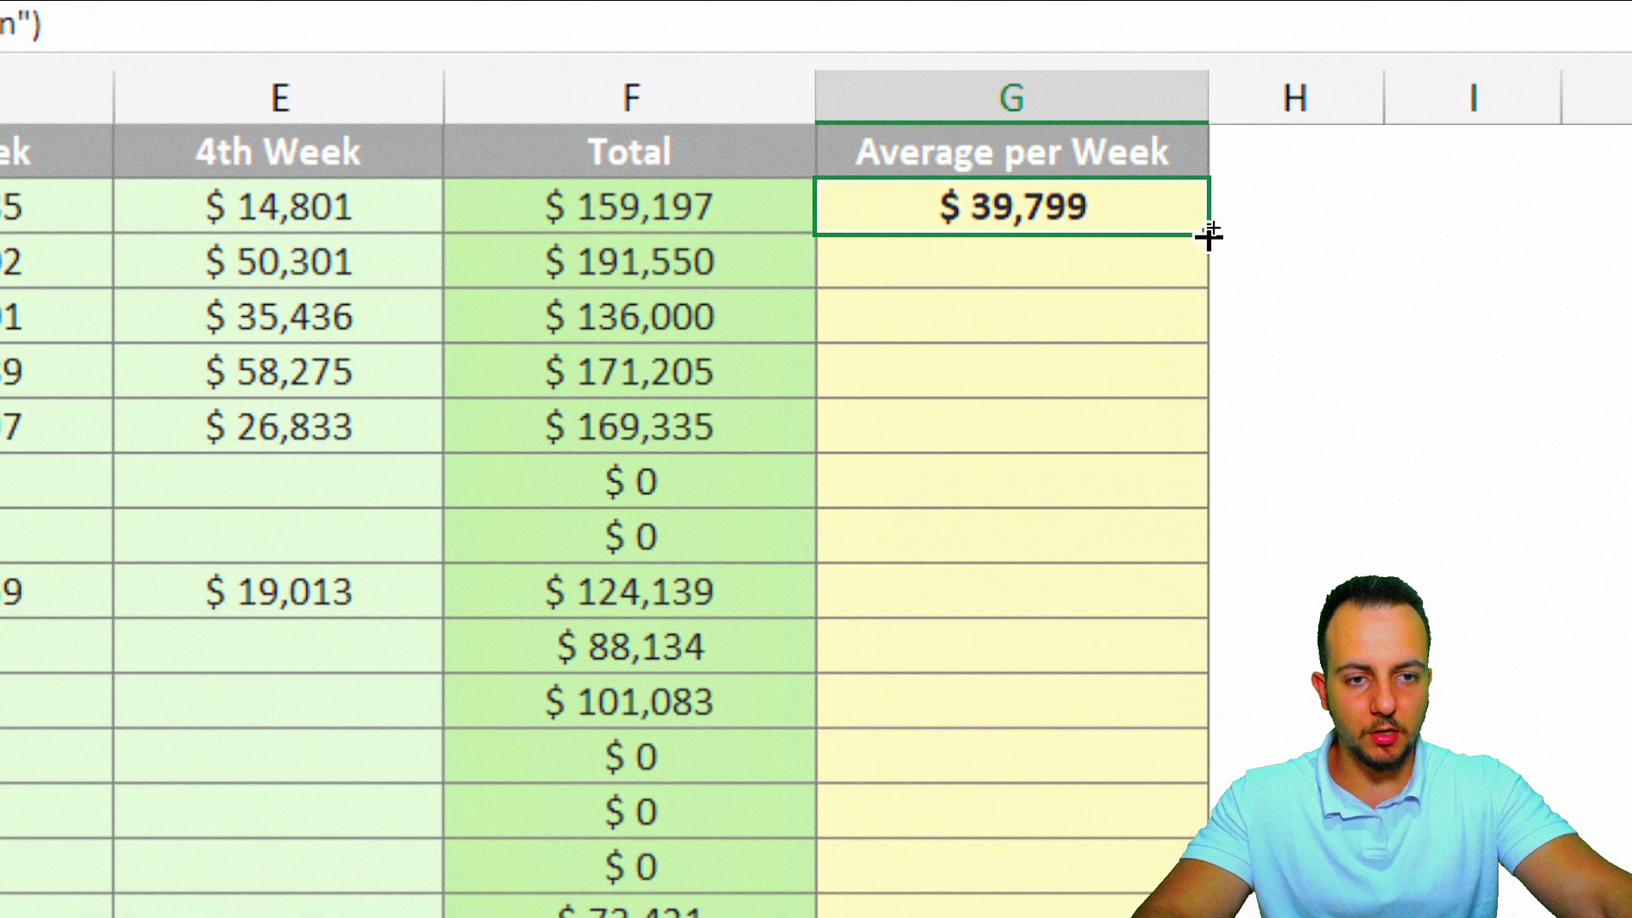
{"action": "left_click_drag", "start_coordinate": [1207, 233], "coordinate": [1144, 812]}
{"action": "scroll", "coordinate": [1202, 102], "scroll_direction": "up", "scroll_amount": 3}
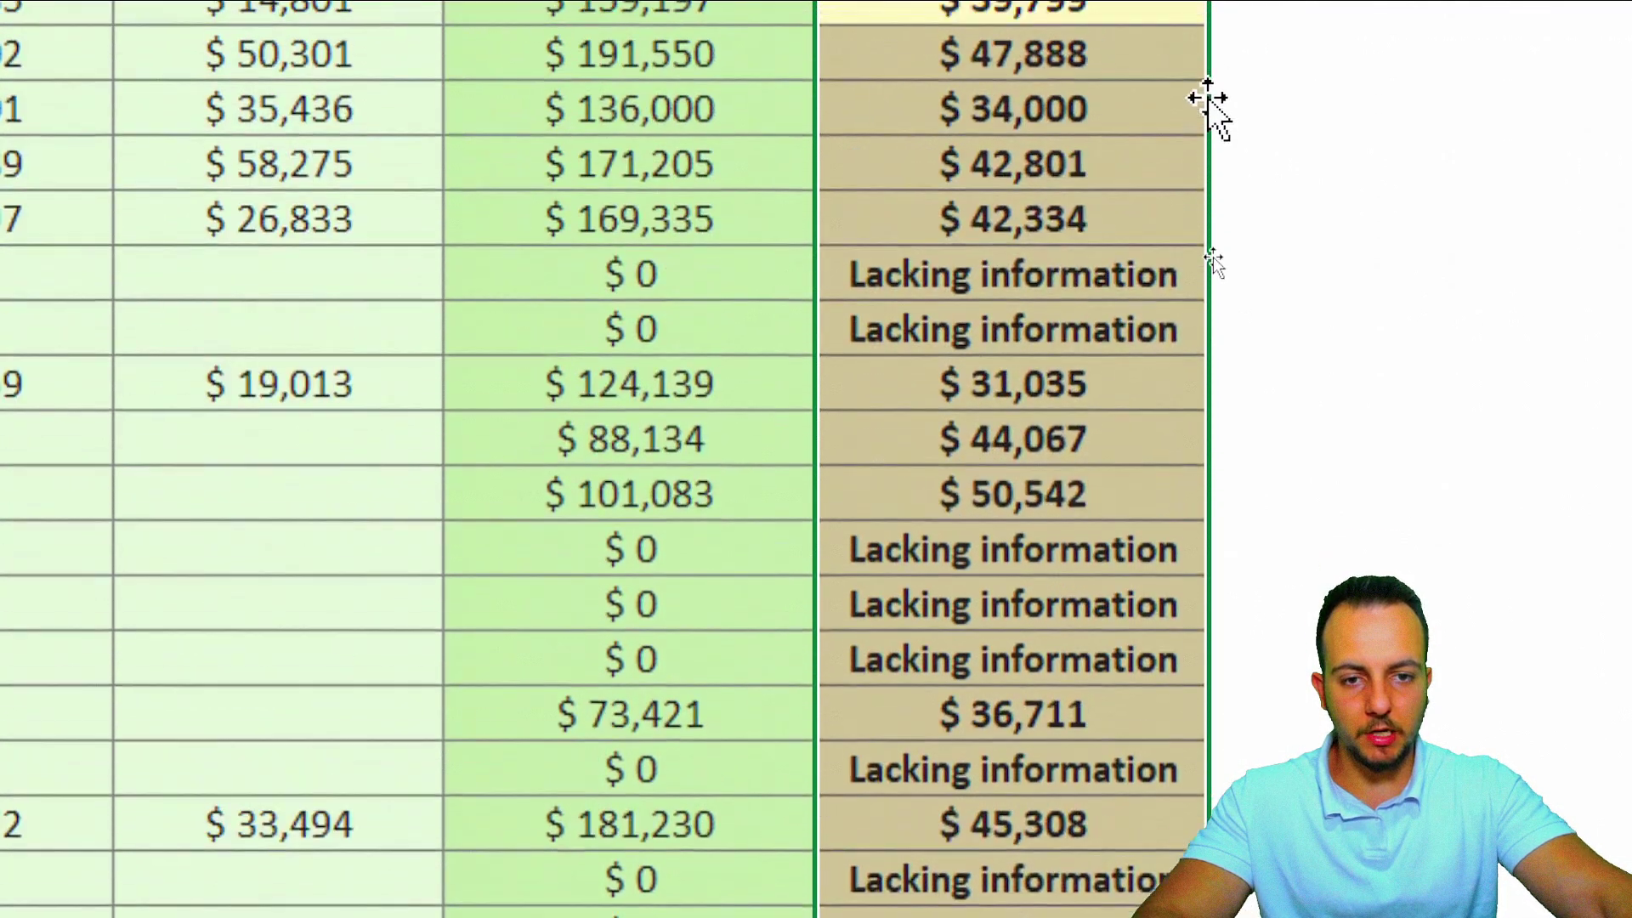
{"action": "left_click", "coordinate": [922, 183]}
{"action": "scroll", "coordinate": [1312, 656], "scroll_direction": "down", "scroll_amount": 2}
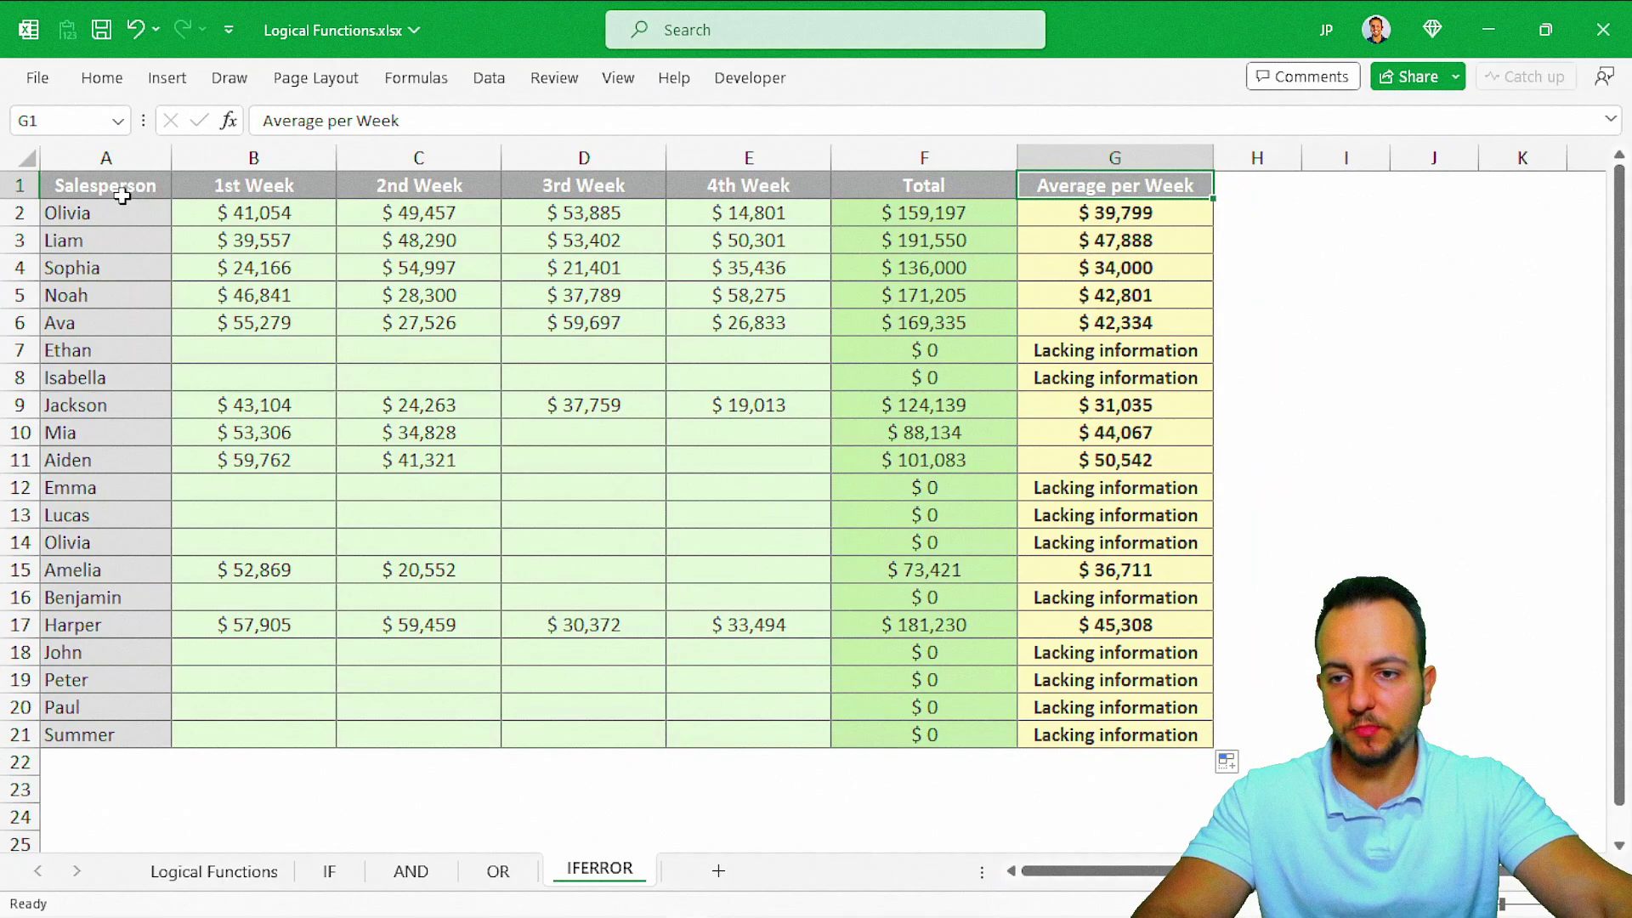
Step: Return to cell A1, review the OR, AND and IF sheets, and open the Logical Functions overview sheet
{"action": "left_click", "coordinate": [123, 196]}
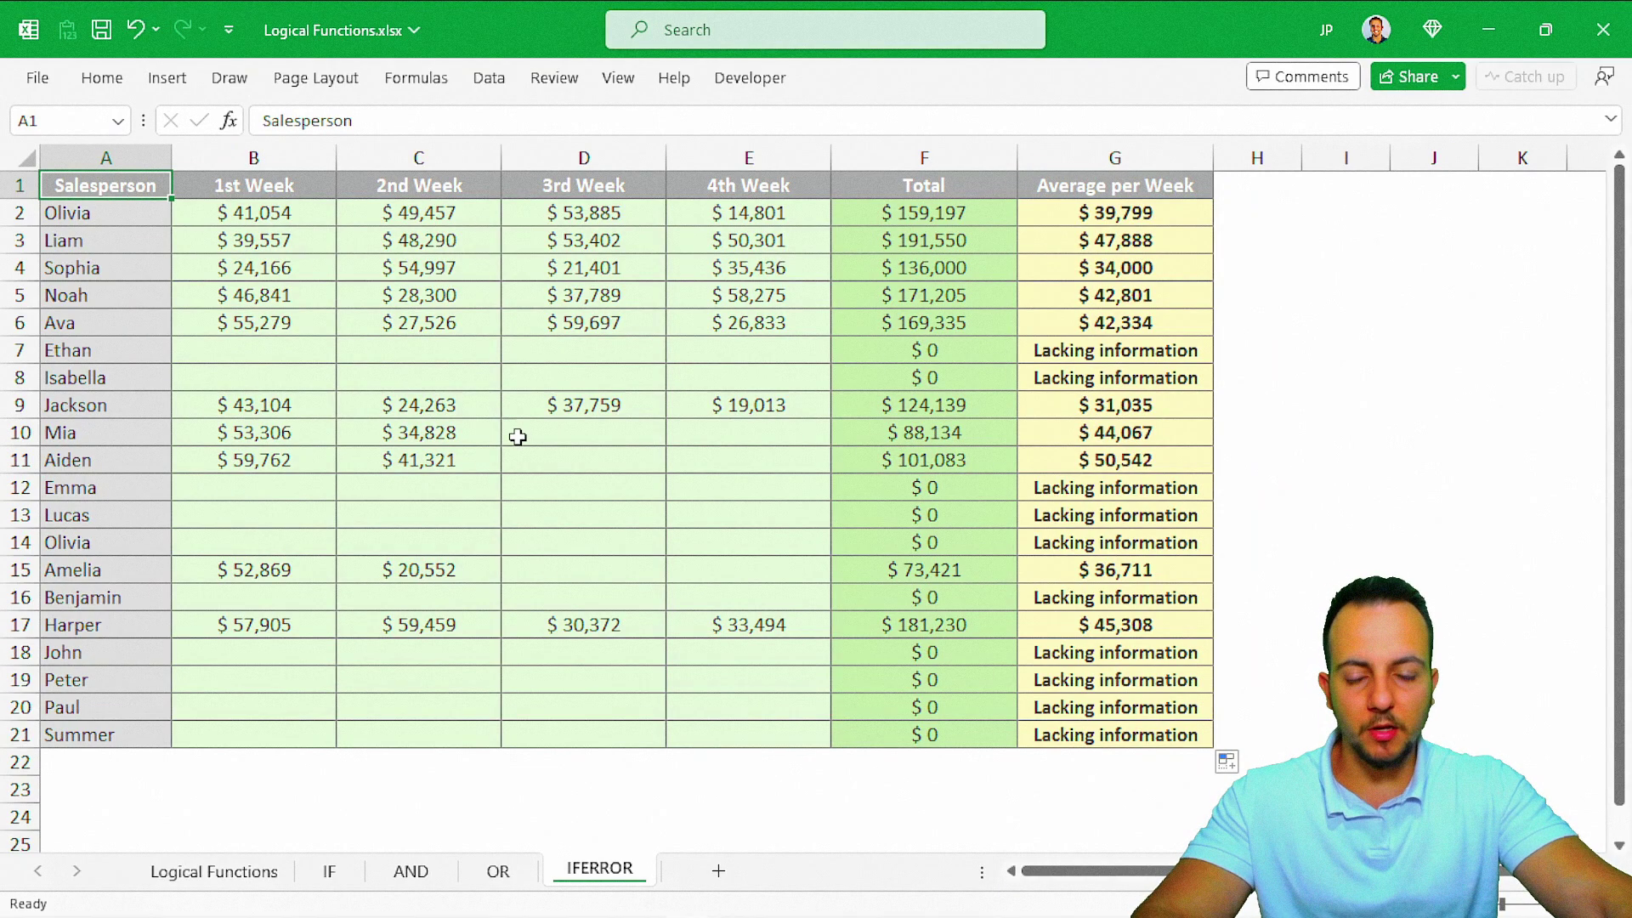
{"action": "left_click", "coordinate": [508, 883]}
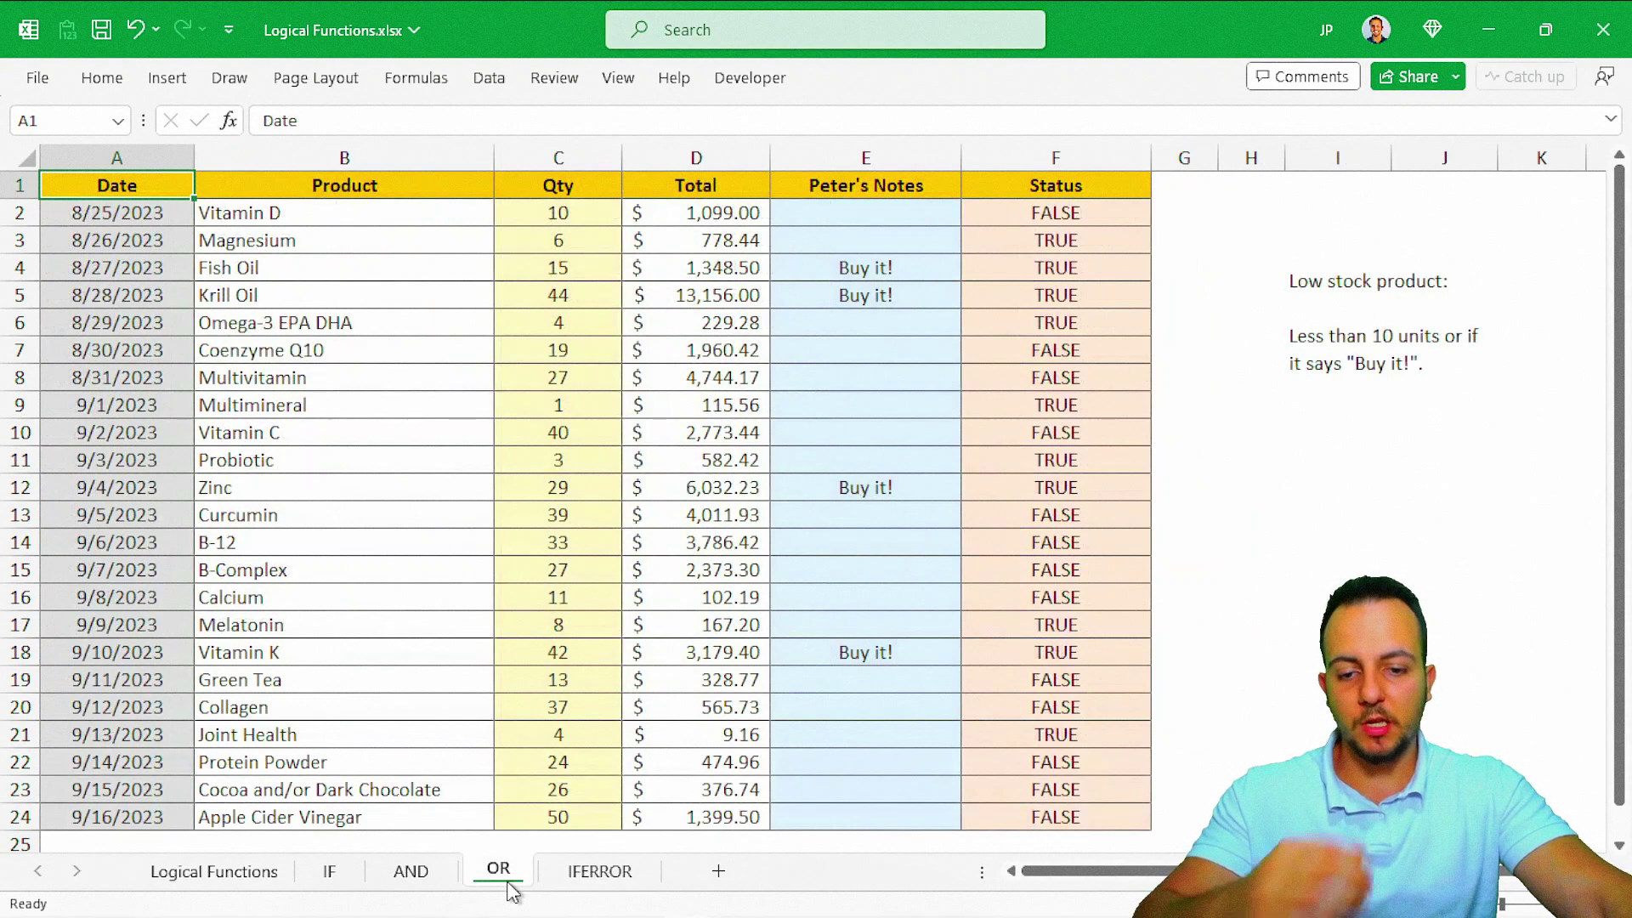
{"action": "left_click", "coordinate": [410, 883]}
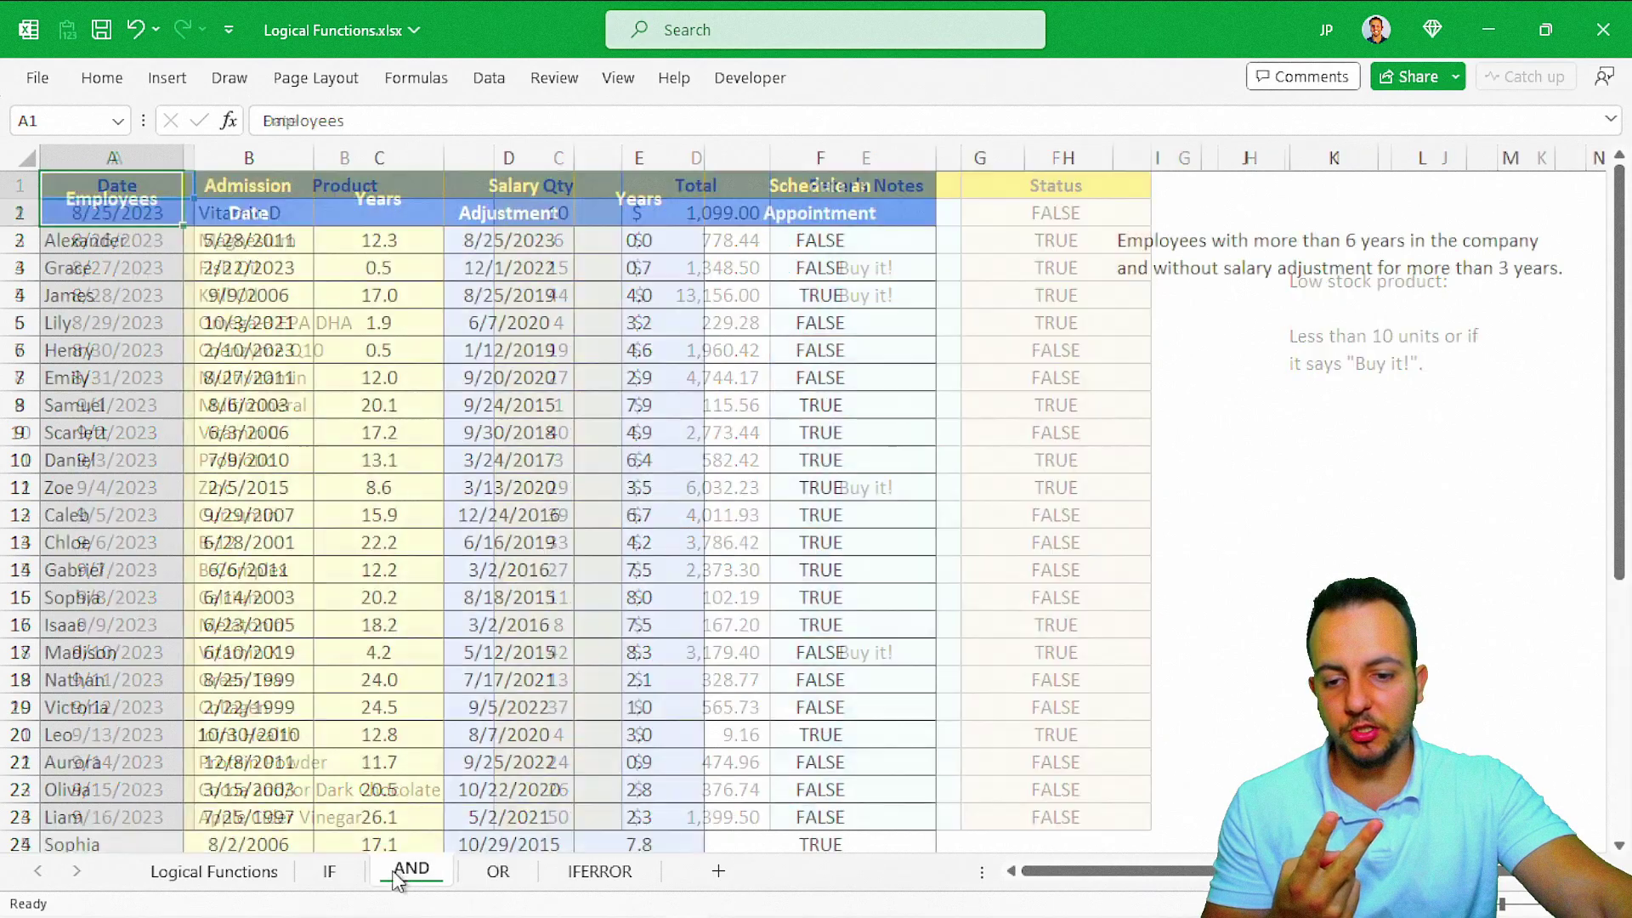
{"action": "left_click", "coordinate": [331, 880]}
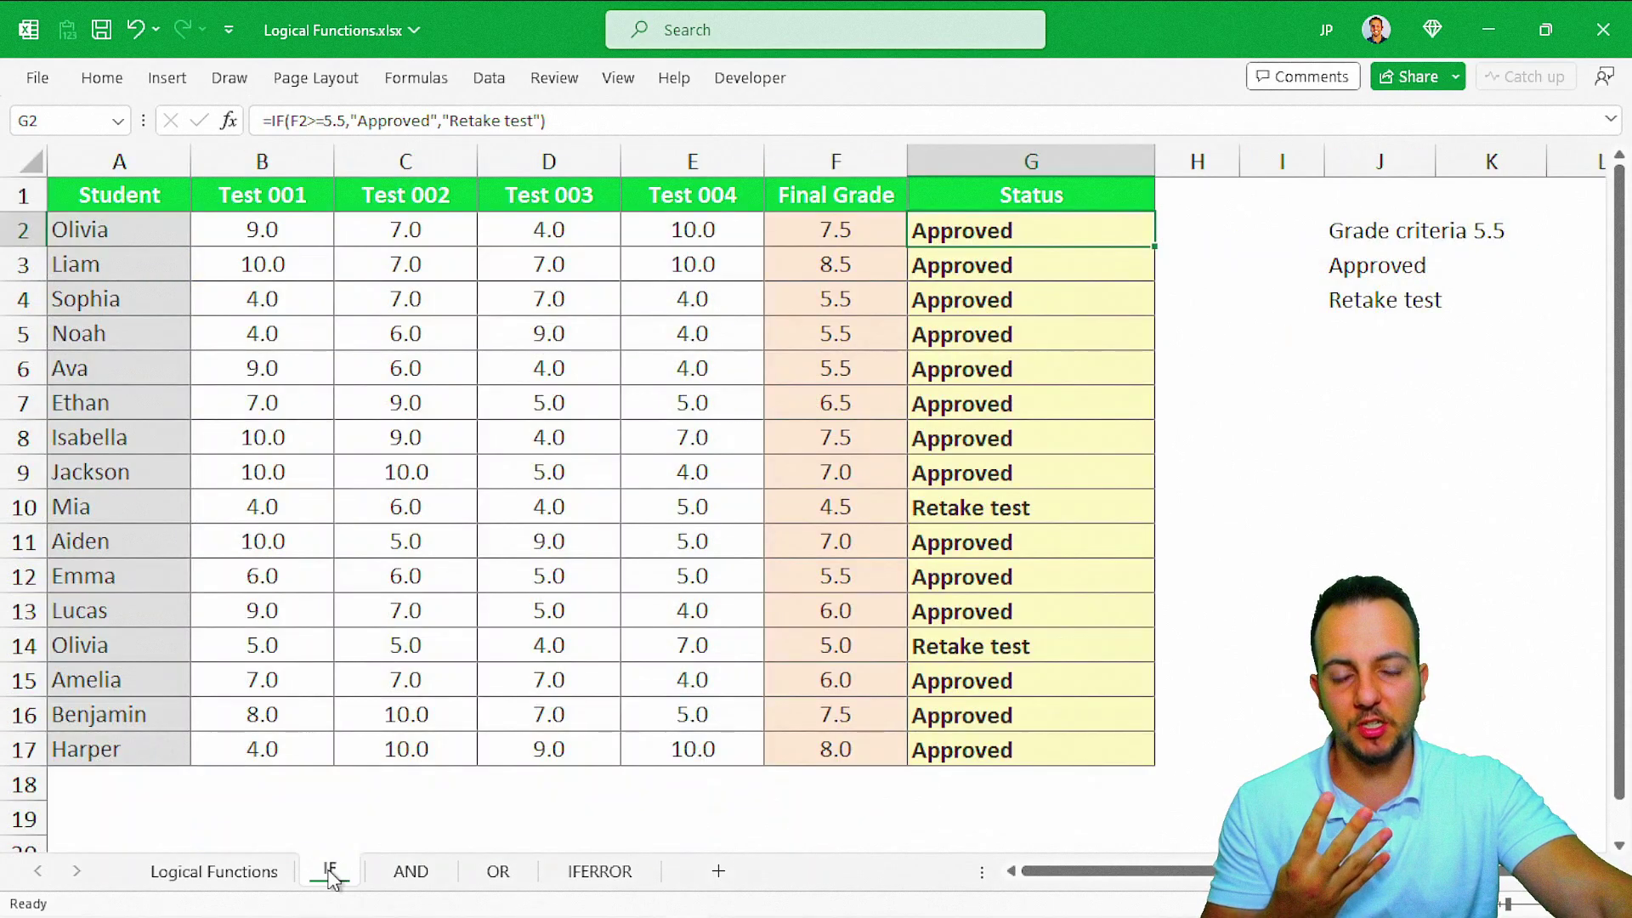
{"action": "left_click", "coordinate": [246, 873]}
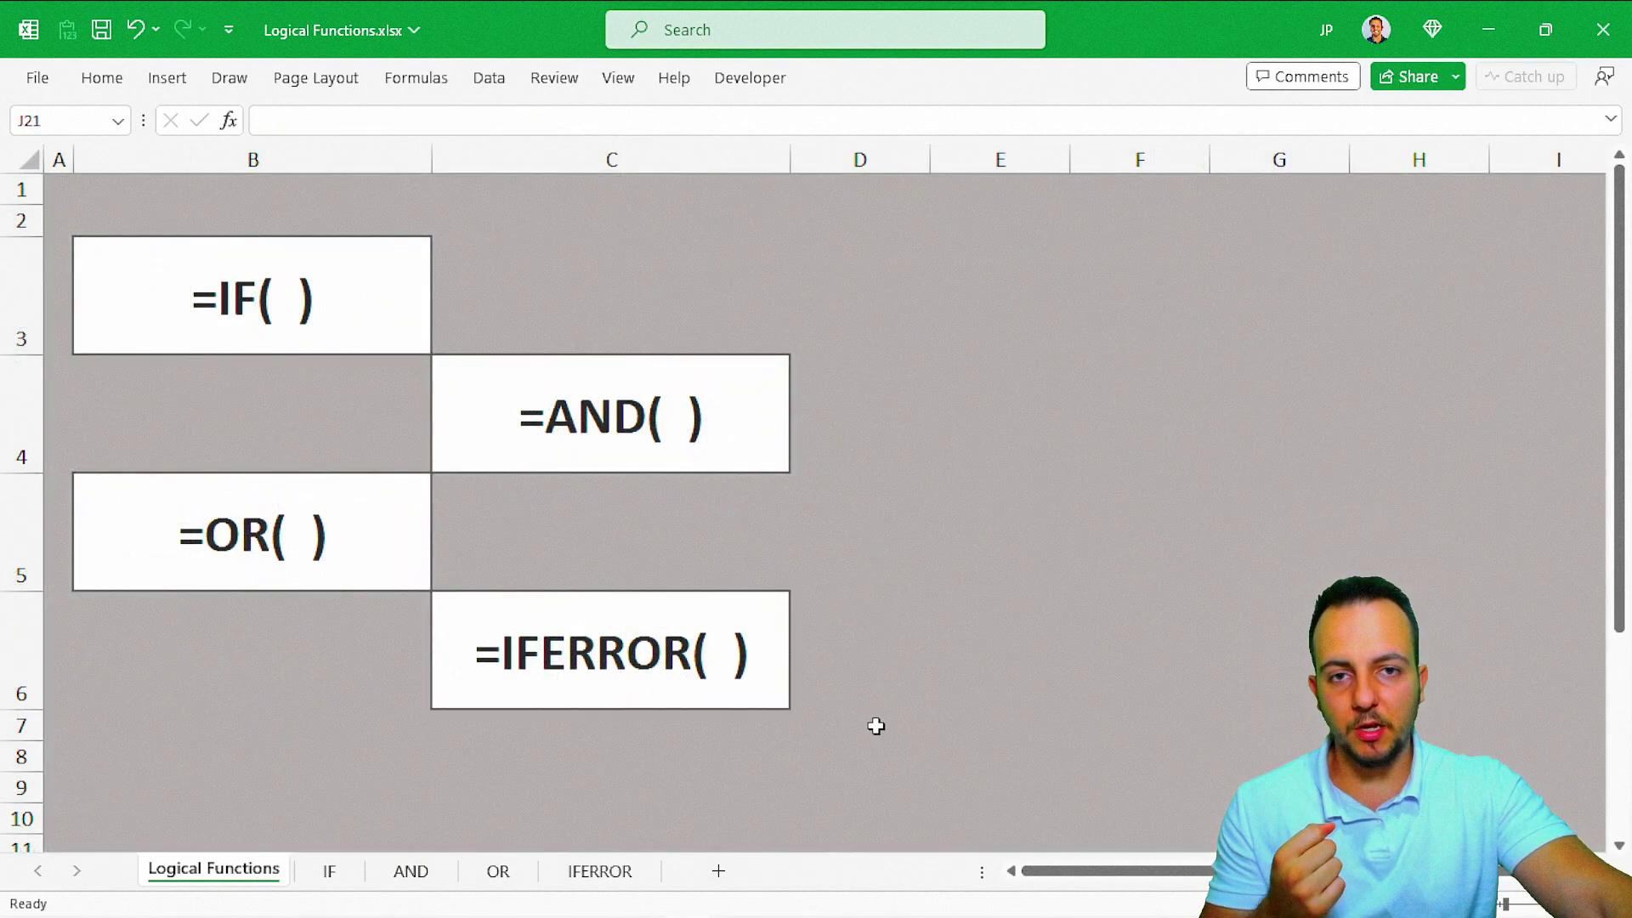